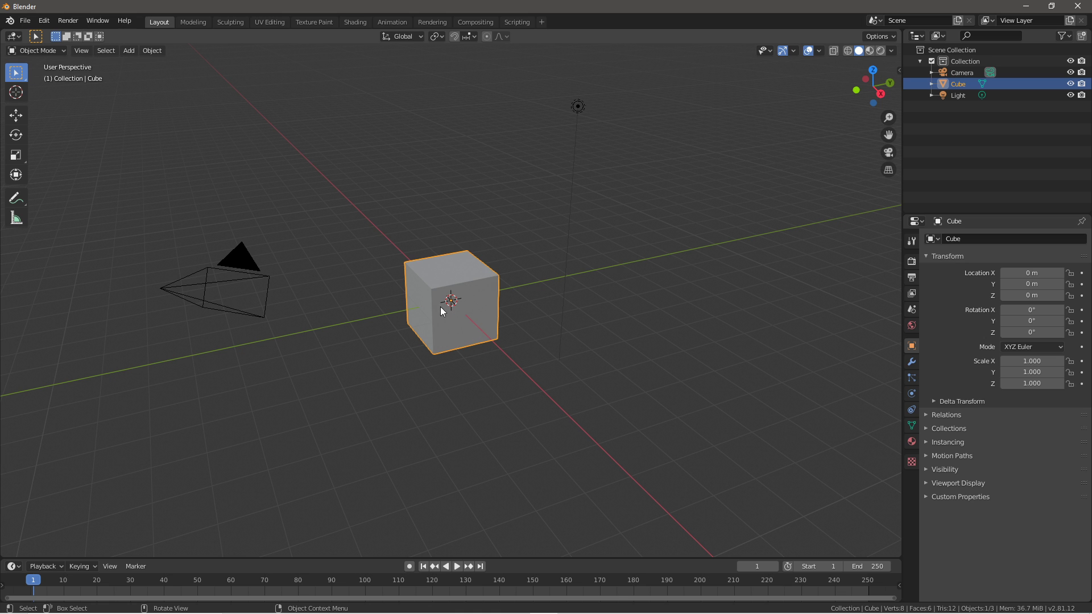
In Edit Mode, extrude the cube's top face up 1 m and its bottom face down 1 m
{"action": "middle_click_drag", "start_coordinate": [387, 330], "coordinate": [443, 364]}
{"action": "key", "text": "Tab"}
{"action": "left_click", "coordinate": [452, 235]}
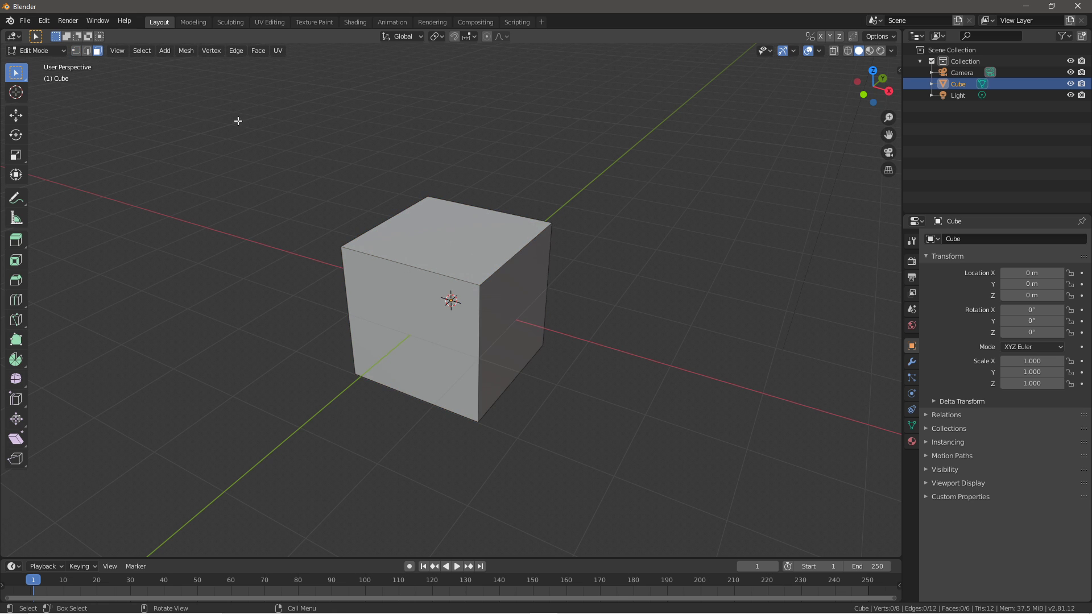
{"action": "left_click", "coordinate": [470, 214]}
{"action": "key", "text": "e"}
{"action": "key", "text": "1"}
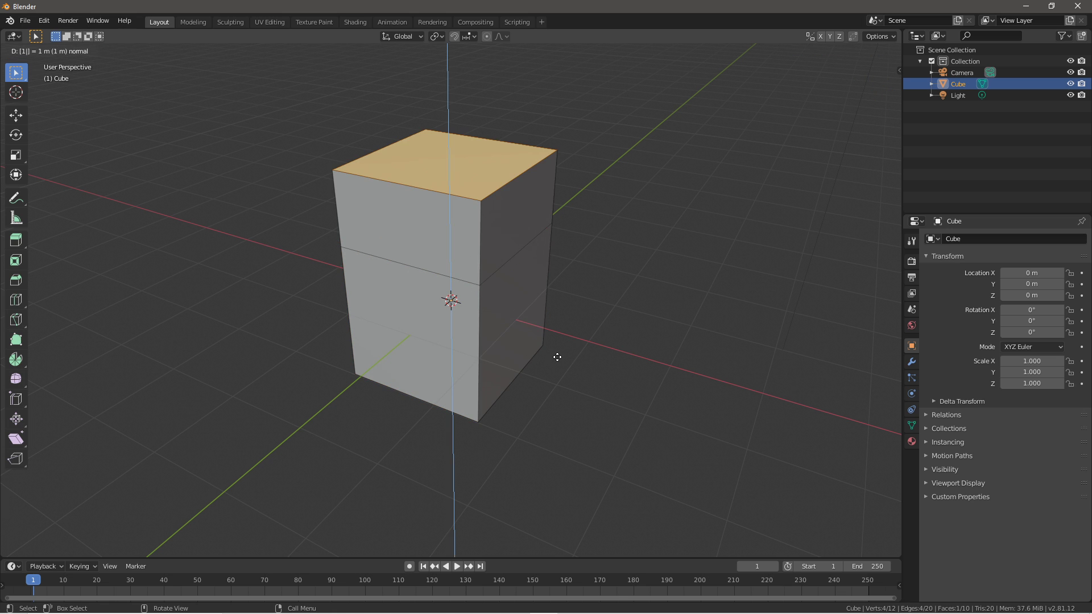
{"action": "key", "text": "Return"}
{"action": "middle_click_drag", "start_coordinate": [561, 361], "coordinate": [479, 345]}
{"action": "left_click", "coordinate": [480, 345]}
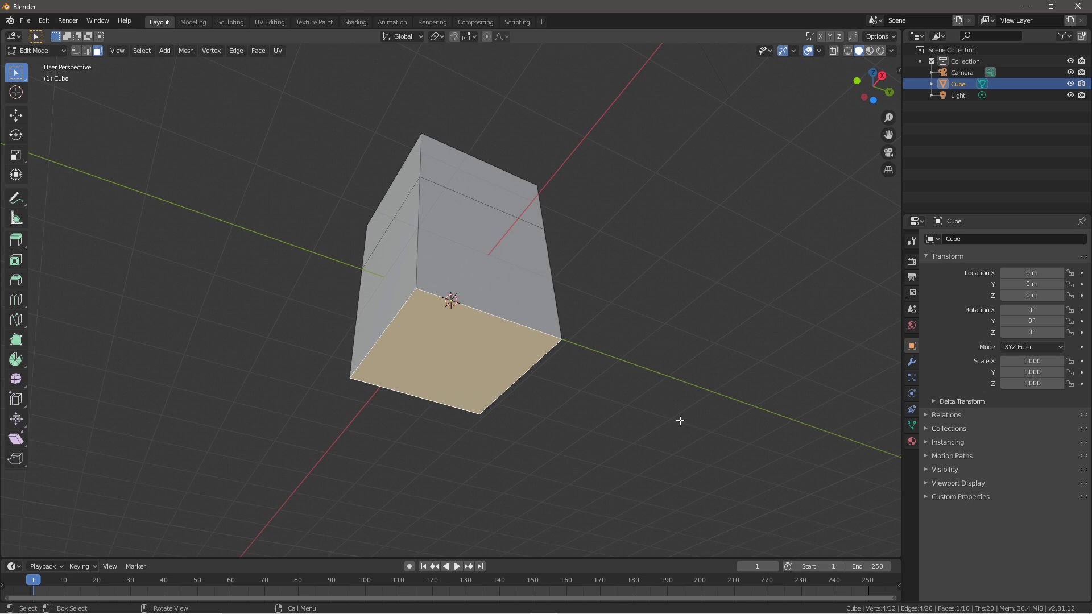
{"action": "key", "text": "e"}
{"action": "key", "text": "1"}
{"action": "key", "text": "Return"}
Extrude the upper and lower side faces 10 units sideways into two parallel arms
{"action": "middle_click_drag", "start_coordinate": [590, 353], "coordinate": [572, 373]}
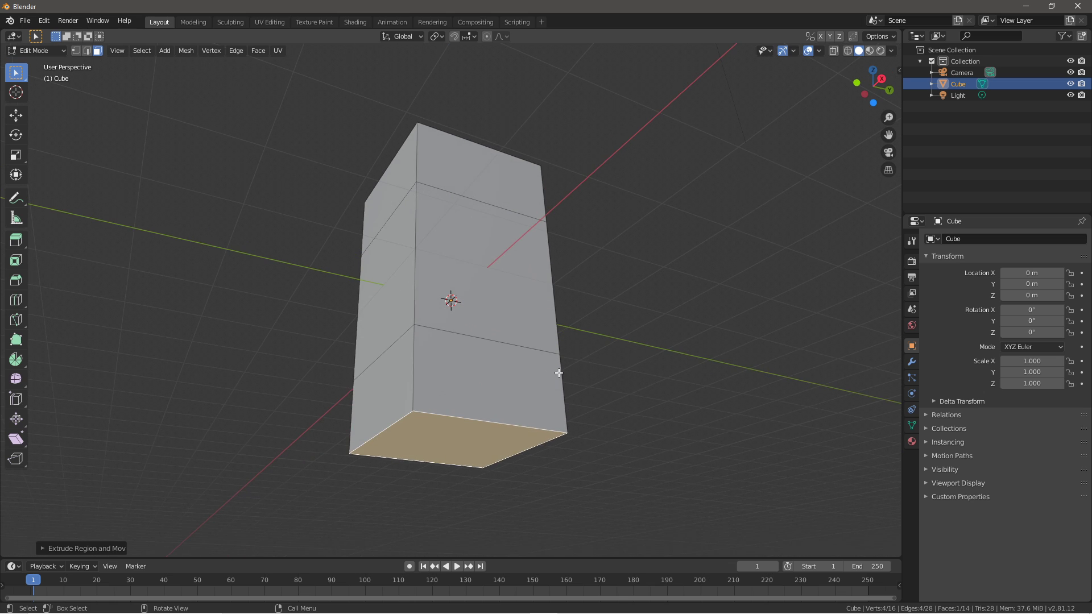
{"action": "left_click", "coordinate": [472, 382]}
{"action": "left_click", "coordinate": [469, 165], "text": "shift"}
{"action": "scroll", "coordinate": [467, 193], "scroll_direction": "down", "scroll_amount": 2}
{"action": "middle_click_drag", "start_coordinate": [467, 193], "coordinate": [590, 306]}
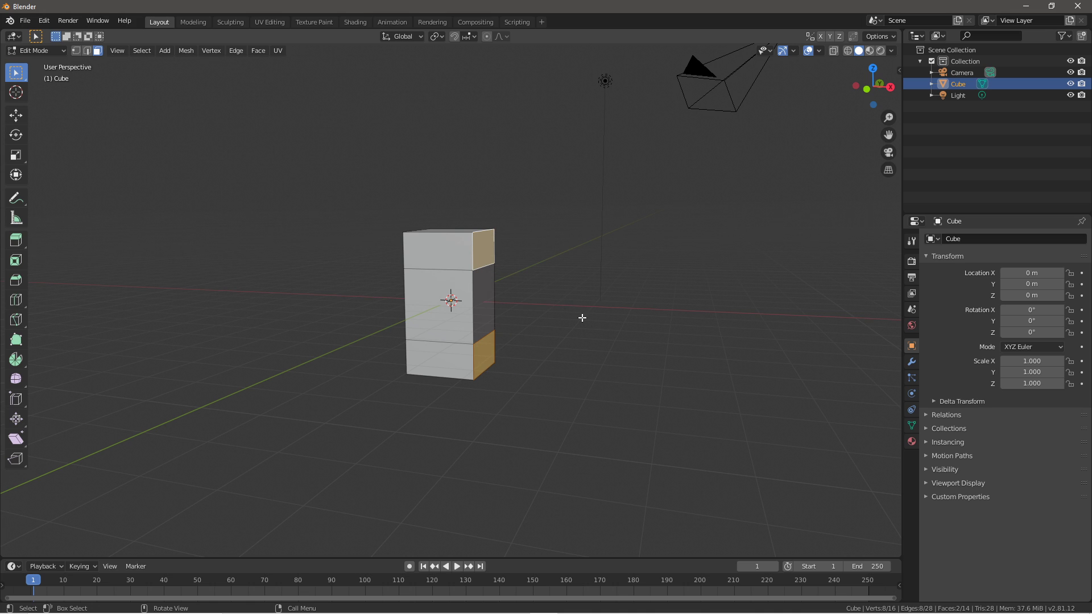
{"action": "type", "text": "e10"}
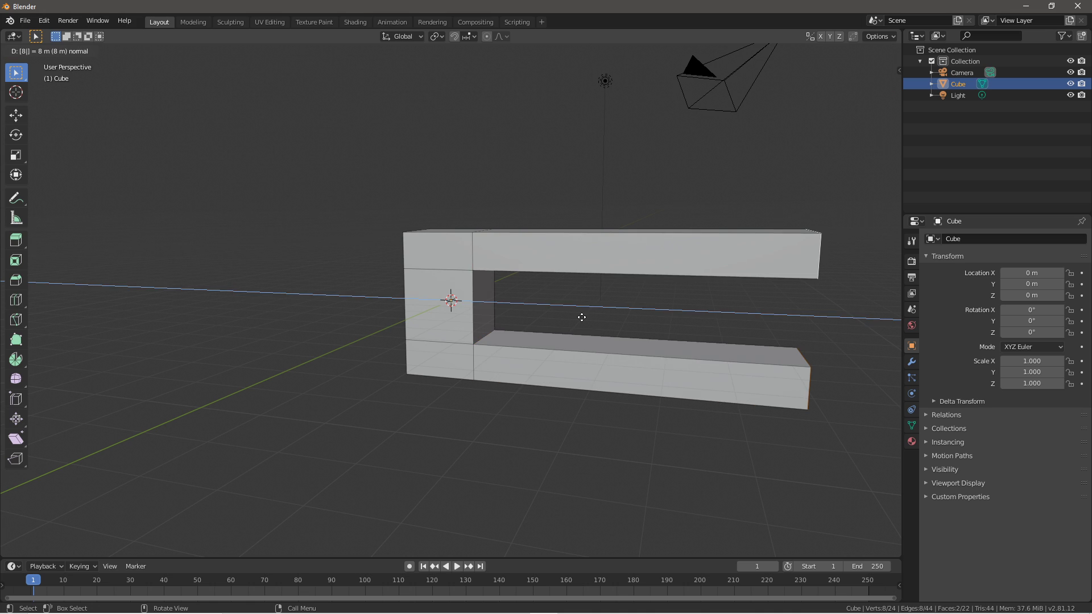
{"action": "key", "text": "Return"}
Select only the upper arm's end face
{"action": "scroll", "coordinate": [605, 294], "scroll_direction": "up", "scroll_amount": 2}
{"action": "middle_click_drag", "start_coordinate": [597, 294], "coordinate": [541, 312]}
{"action": "scroll", "coordinate": [511, 281], "scroll_direction": "down", "scroll_amount": 2}
{"action": "left_click", "coordinate": [673, 363]}
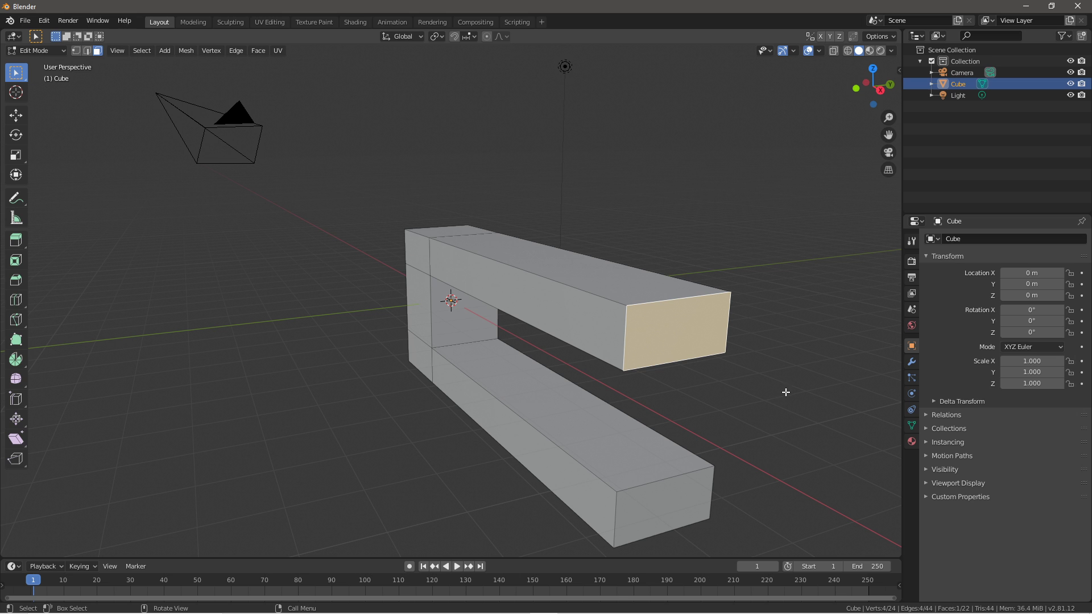
{"action": "middle_click_drag", "start_coordinate": [424, 324], "coordinate": [600, 435]}
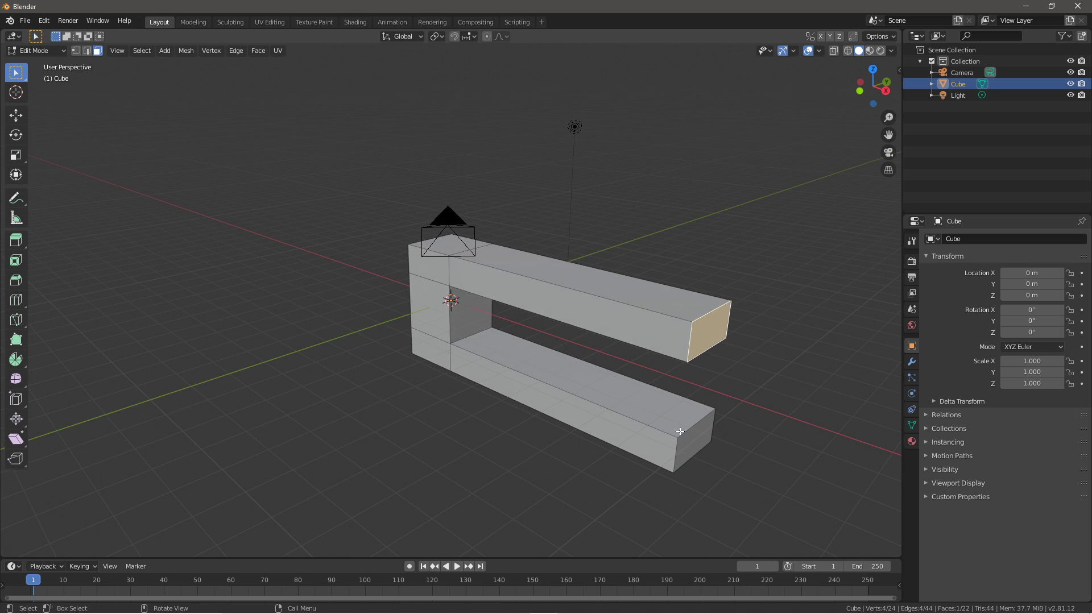
Rotate the upper arm's end face 30° and the lower arm's end face -30° around Y
{"action": "key", "text": "r"}
{"action": "type", "text": "y"}
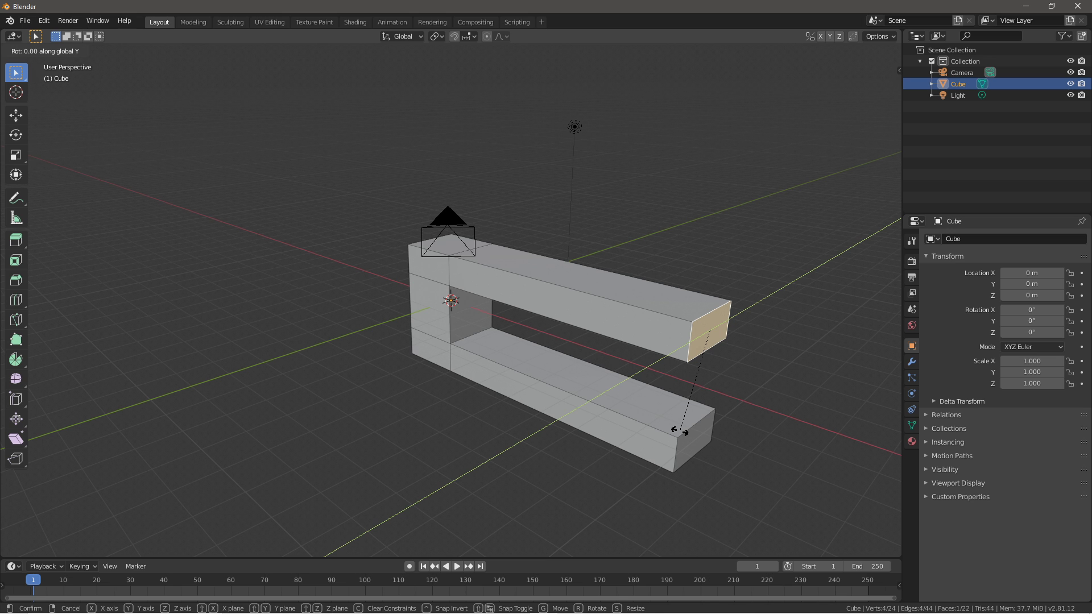
{"action": "type", "text": "30"}
{"action": "key", "text": "Return"}
{"action": "middle_click_drag", "start_coordinate": [651, 426], "coordinate": [764, 384]}
{"action": "left_click", "coordinate": [582, 362]}
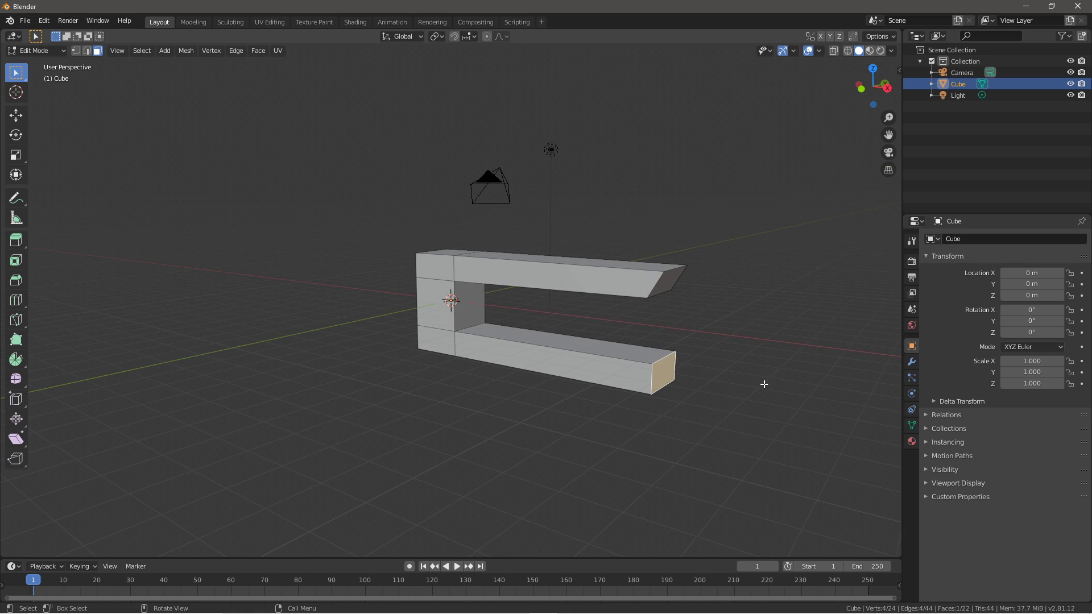
{"action": "key", "text": "r"}
{"action": "type", "text": "y-30"}
{"action": "key", "text": "Return"}
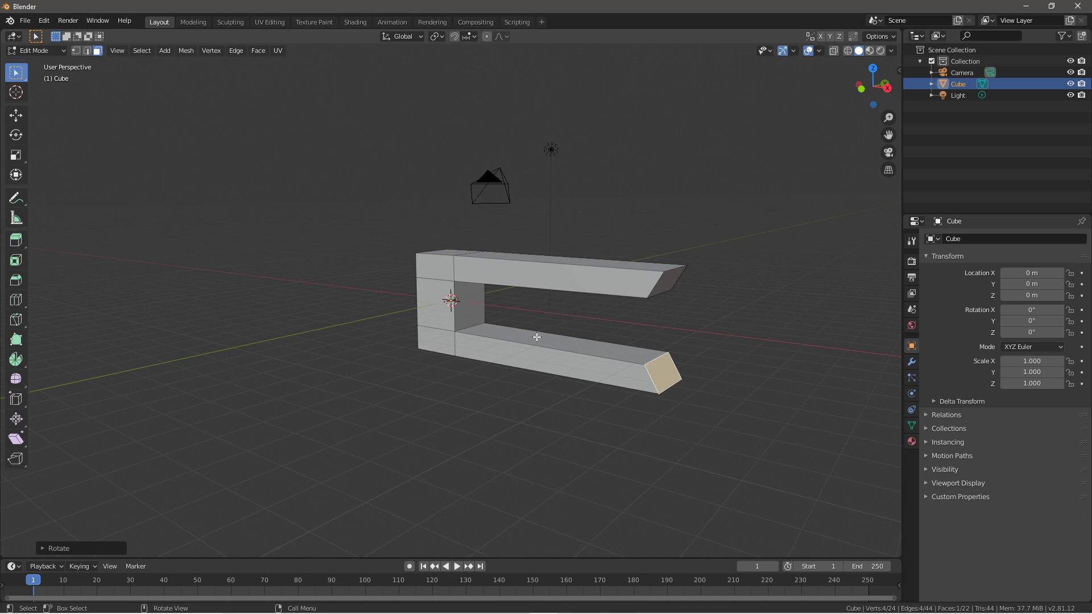
Select the middle face on the back of the block
{"action": "scroll", "coordinate": [409, 395], "scroll_direction": "up", "scroll_amount": 3}
{"action": "middle_click_drag", "start_coordinate": [413, 397], "coordinate": [535, 392]}
{"action": "left_click", "coordinate": [444, 301]}
{"action": "middle_click_drag", "start_coordinate": [625, 385], "coordinate": [604, 385]}
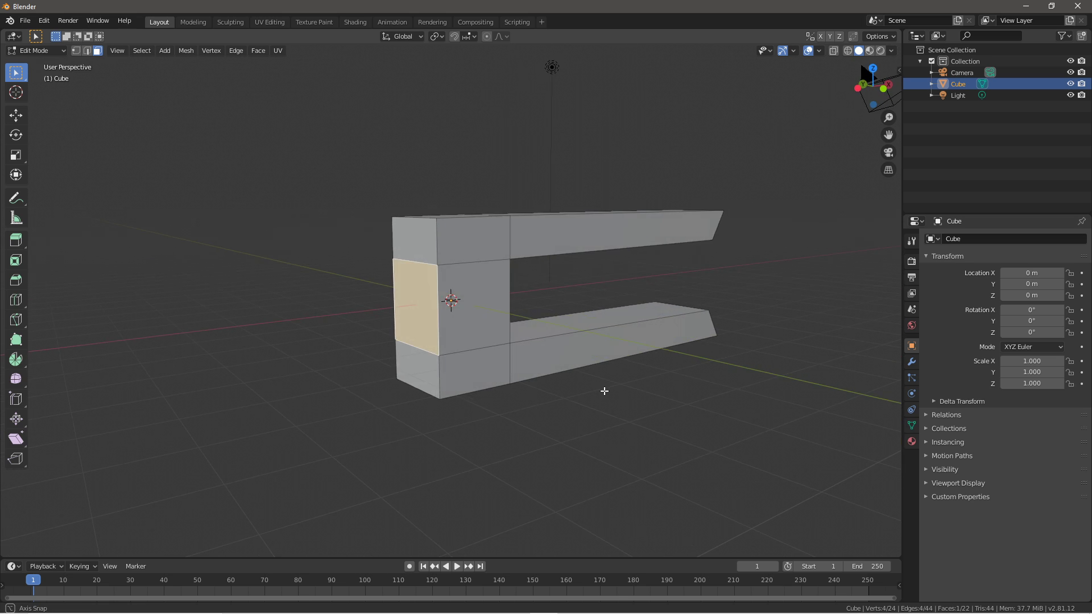
Extrude the back middle face 5 m outward
{"action": "key", "text": "e"}
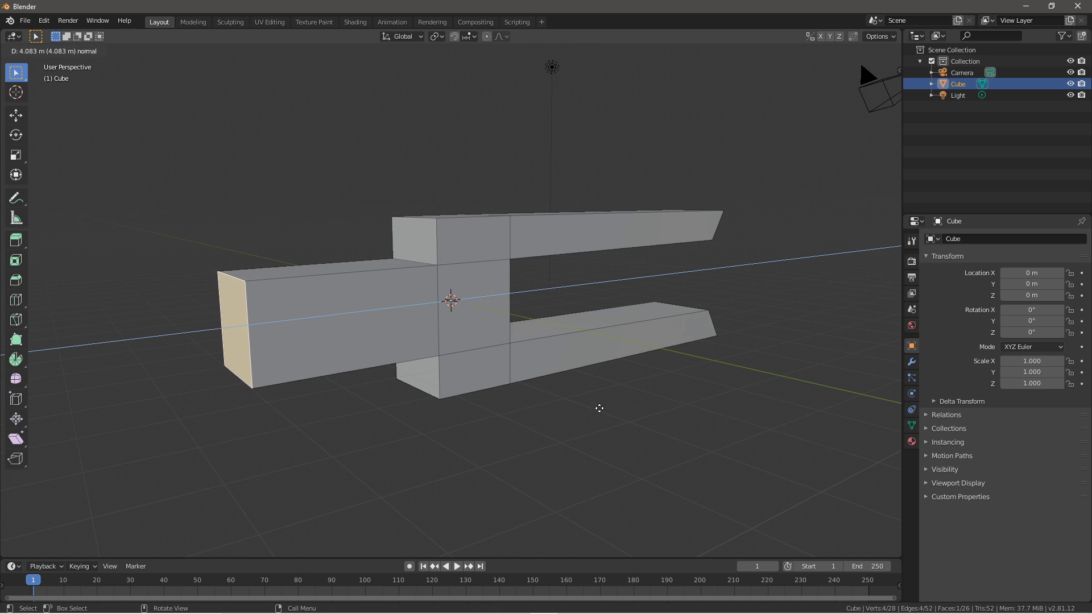
{"action": "type", "text": "5"}
{"action": "key", "text": "Return"}
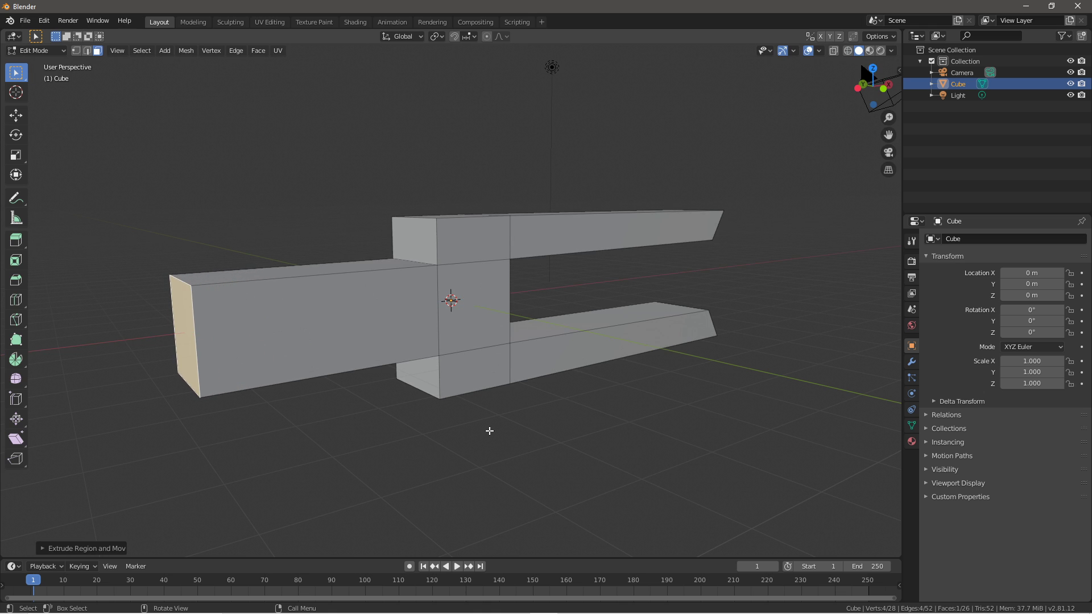
{"action": "scroll", "coordinate": [489, 426], "scroll_direction": "down", "scroll_amount": 3}
Extrude the small upper and lower faces beside the block by 3 m
{"action": "left_click", "coordinate": [429, 270]}
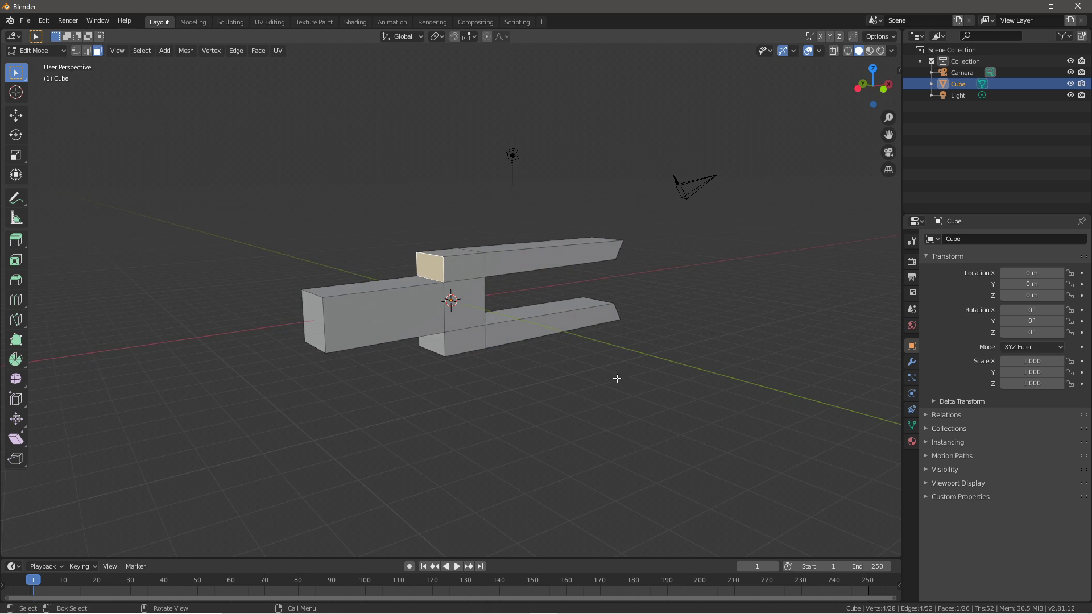
{"action": "left_click", "coordinate": [430, 345], "text": "shift"}
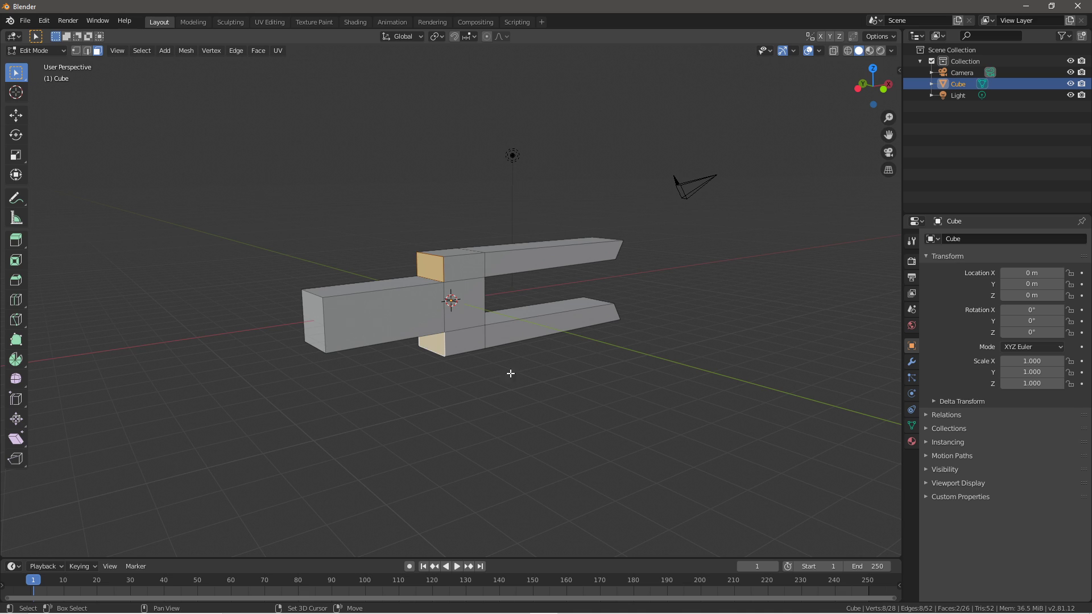
{"action": "key", "text": "e"}
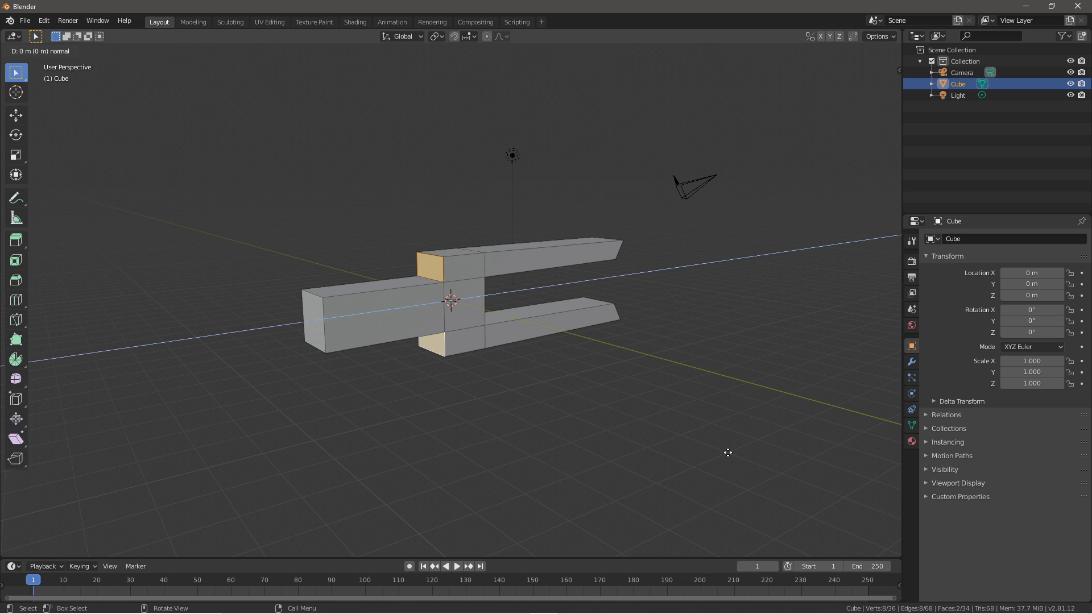
{"action": "type", "text": "3"}
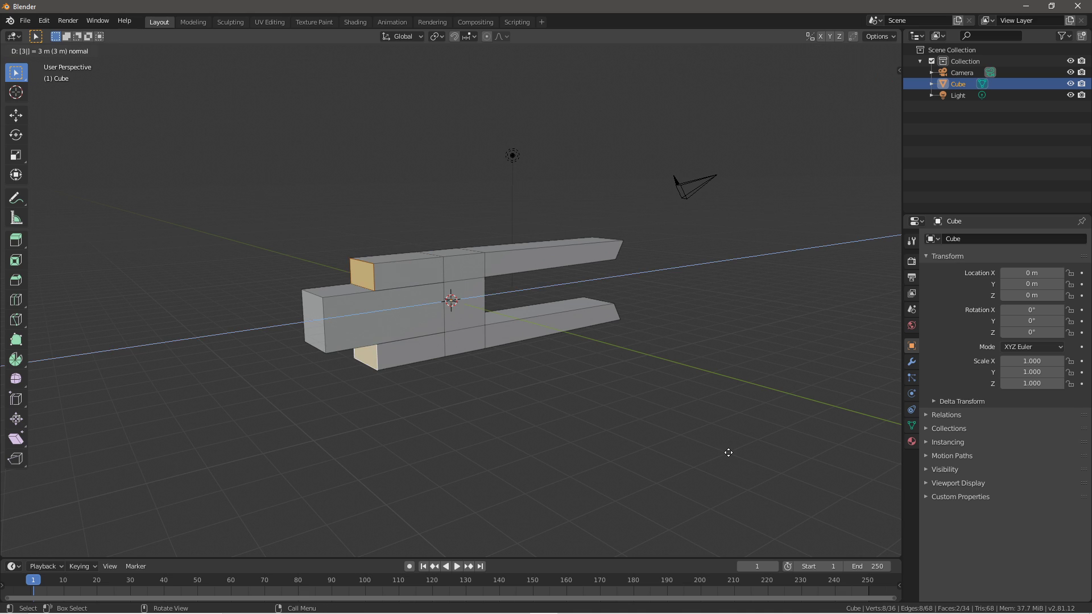
{"action": "key", "text": "Return"}
Rotate the upper piece's end face 30° and the lower piece's end face -39° around Y
{"action": "middle_click_drag", "start_coordinate": [524, 434], "coordinate": [495, 412]}
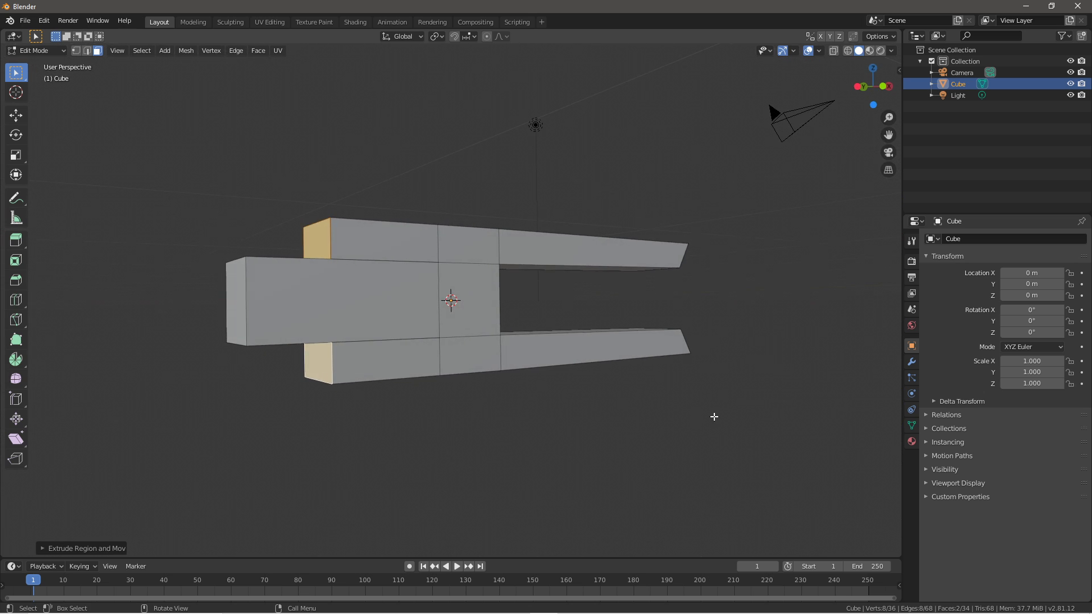
{"action": "left_click", "coordinate": [320, 239]}
{"action": "type", "text": "ry"}
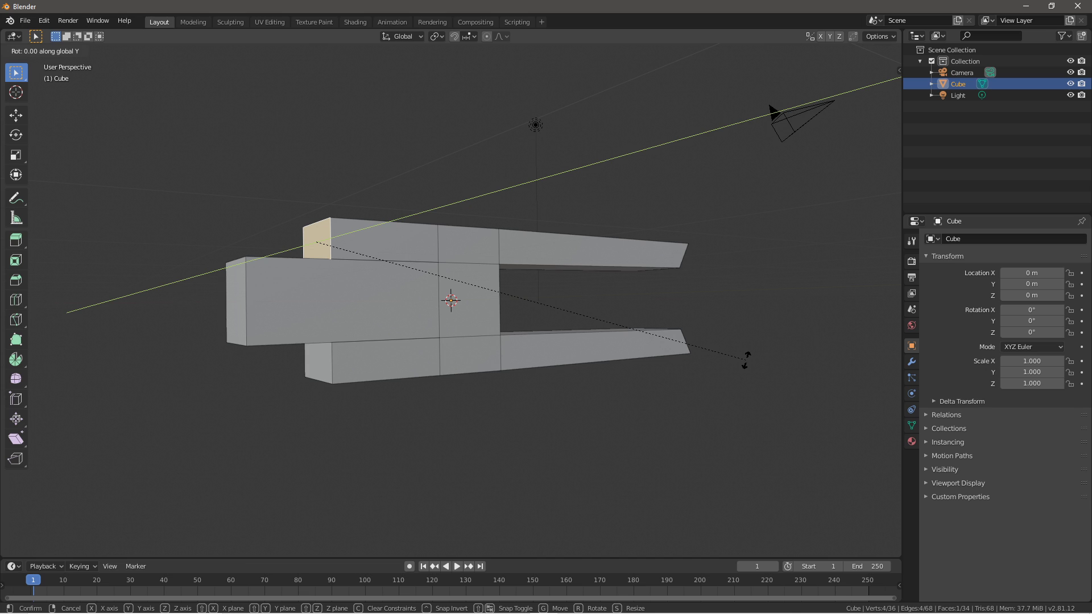
{"action": "type", "text": "30"}
{"action": "key", "text": "Return"}
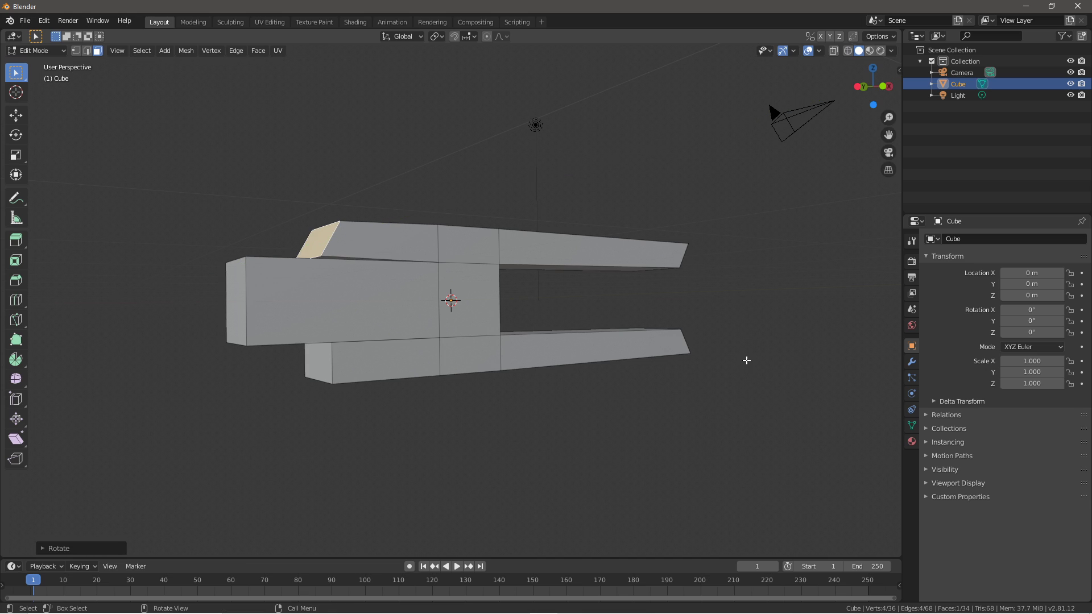
{"action": "left_click", "coordinate": [314, 366]}
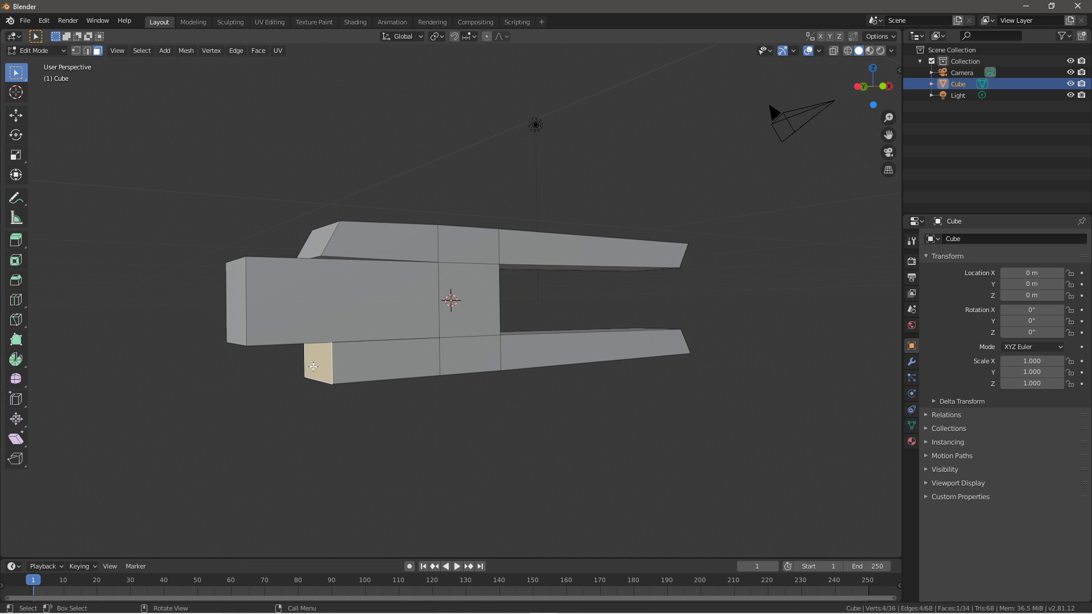
{"action": "key", "text": "r"}
{"action": "type", "text": "y"}
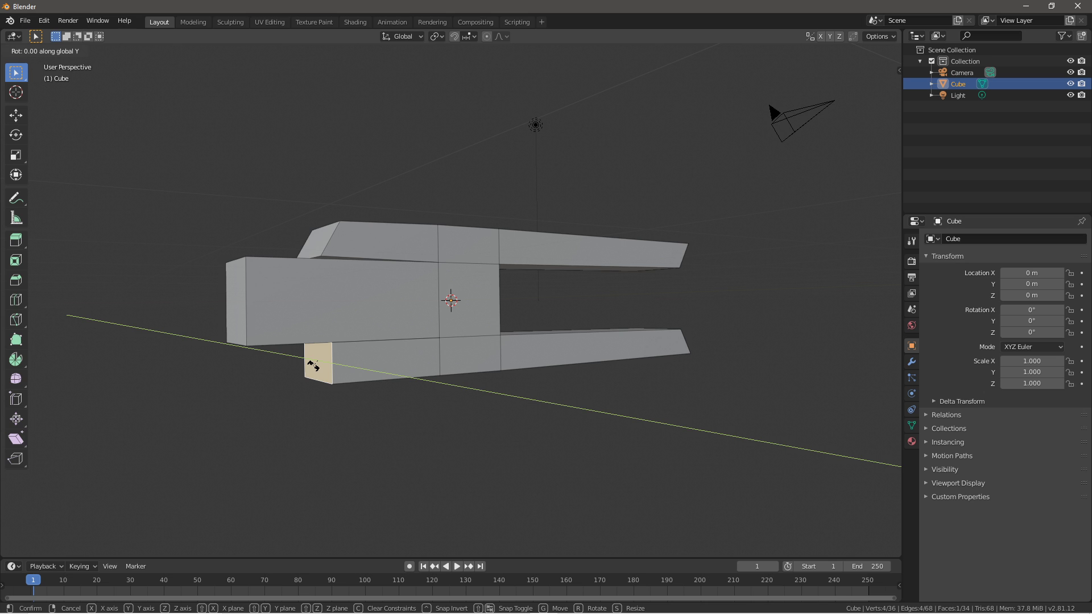
{"action": "type", "text": "-39"}
{"action": "key", "text": "Return"}
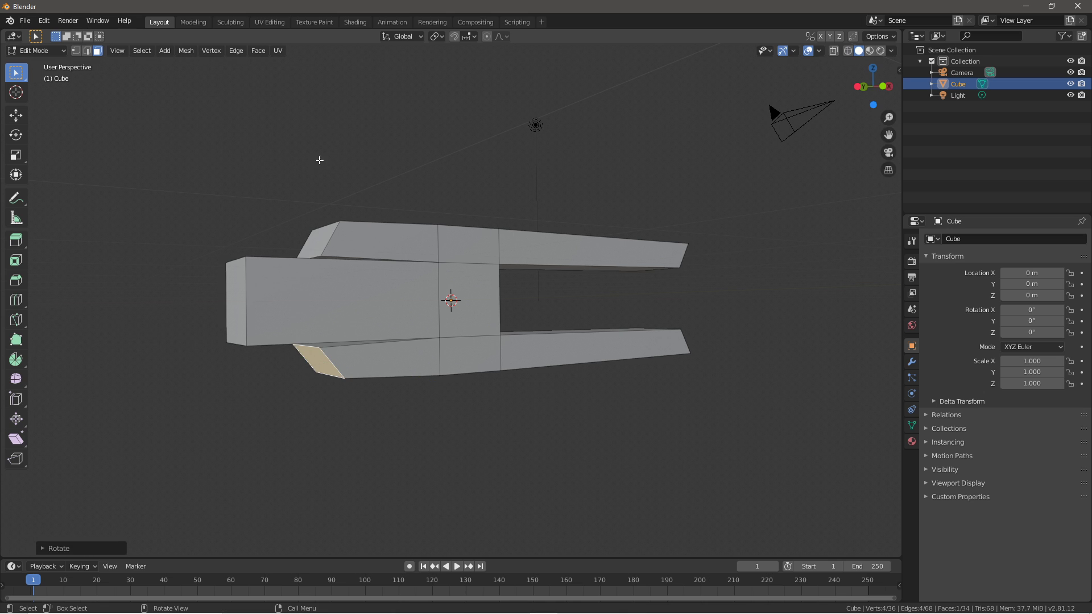
Reselect the upper-left slanted end face
{"action": "left_click", "coordinate": [321, 243]}
{"action": "scroll", "coordinate": [316, 309], "scroll_direction": "up", "scroll_amount": 3}
{"action": "middle_click_drag", "start_coordinate": [316, 310], "coordinate": [330, 337]}
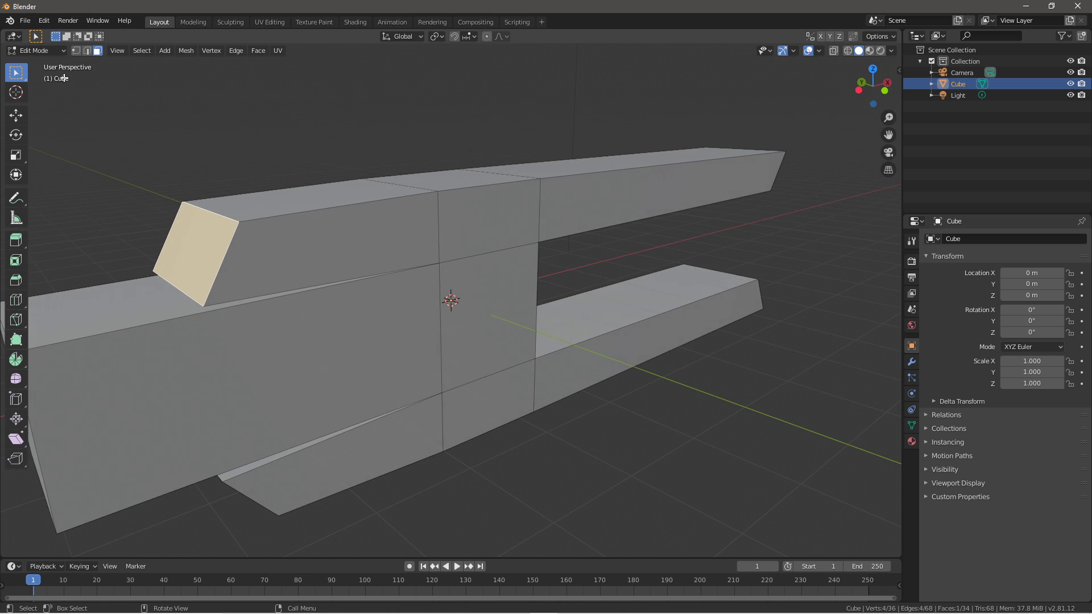
Nudge the upper slanted face down and the lower slanted face up slightly along Z
{"action": "left_click", "coordinate": [16, 114]}
{"action": "left_click_drag", "start_coordinate": [185, 203], "coordinate": [185, 216]}
{"action": "middle_click_drag", "start_coordinate": [428, 499], "coordinate": [393, 425]}
{"action": "left_click", "coordinate": [99, 346]}
{"action": "left_click", "coordinate": [96, 364]}
{"action": "middle_click_drag", "start_coordinate": [95, 364], "coordinate": [136, 376]}
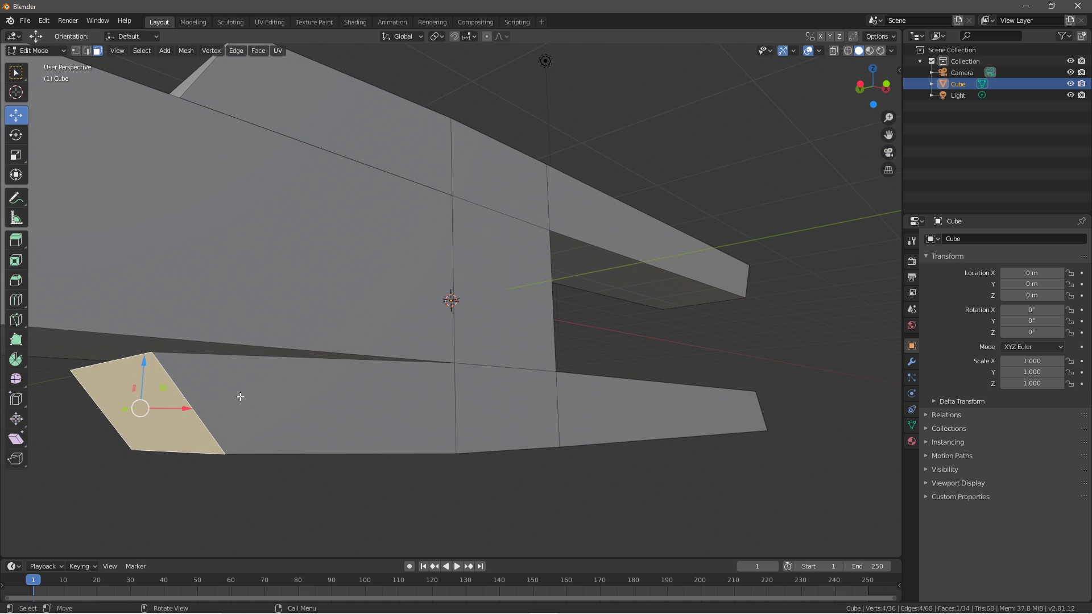
{"action": "key", "text": "KP_1"}
{"action": "scroll", "coordinate": [224, 444], "scroll_direction": "up", "scroll_amount": 2}
{"action": "middle_click_drag", "start_coordinate": [224, 443], "coordinate": [528, 311], "text": "shift"}
{"action": "left_click_drag", "start_coordinate": [341, 287], "coordinate": [351, 278]}
Extrude the rear end face far outward into a long stock
{"action": "middle_click_drag", "start_coordinate": [151, 334], "coordinate": [483, 370]}
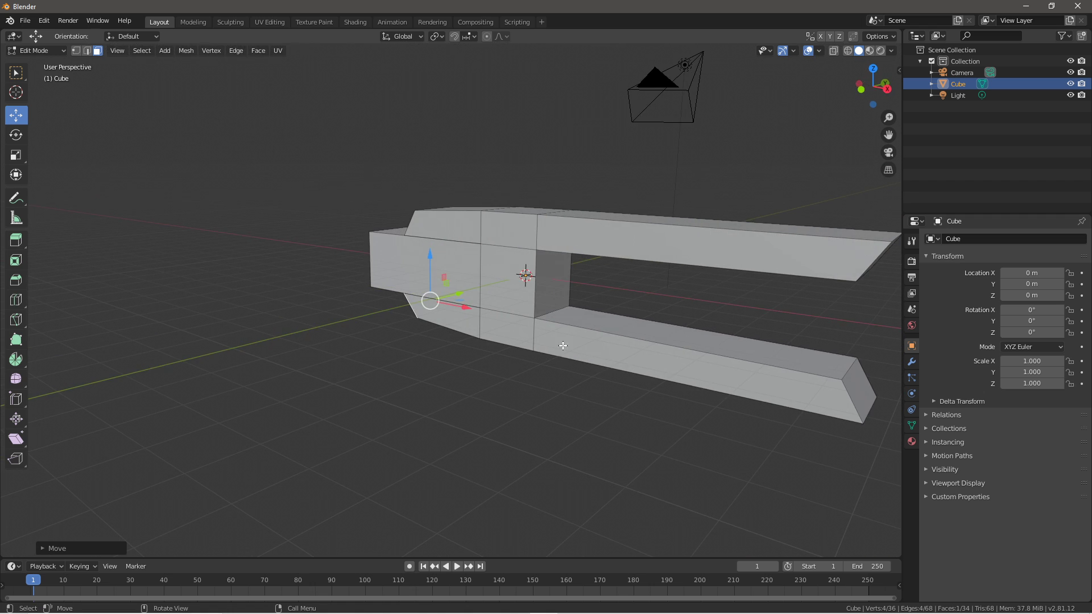
{"action": "middle_click_drag", "start_coordinate": [730, 237], "coordinate": [499, 180]}
{"action": "middle_click_drag", "start_coordinate": [569, 310], "coordinate": [422, 326]}
{"action": "scroll", "coordinate": [423, 325], "scroll_direction": "up", "scroll_amount": 3}
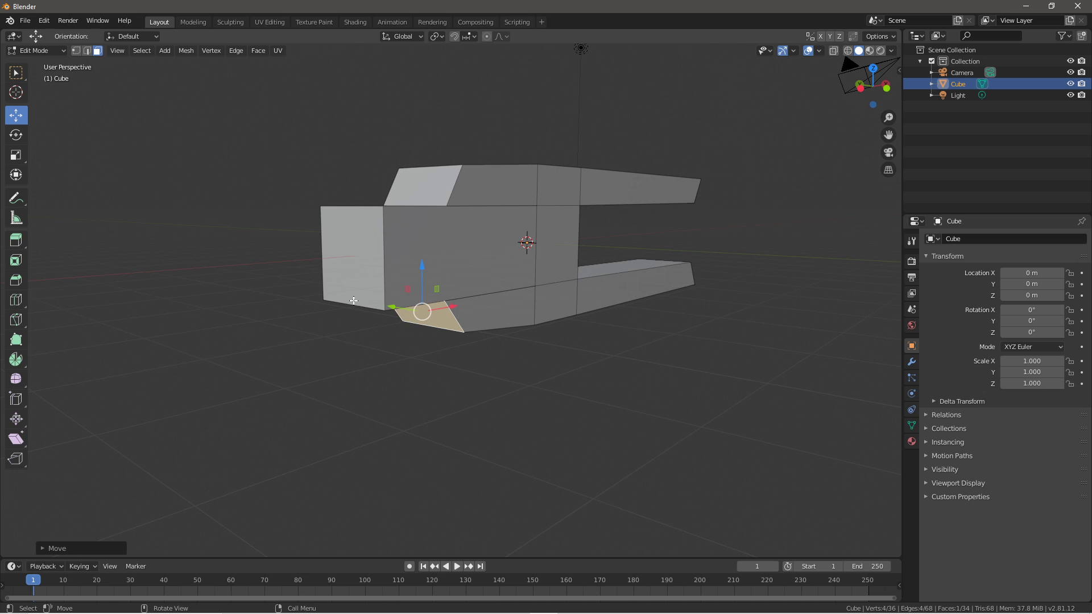
{"action": "left_click", "coordinate": [358, 279]}
{"action": "middle_click_drag", "start_coordinate": [581, 311], "coordinate": [768, 349]}
{"action": "key", "text": "e"}
{"action": "left_click", "coordinate": [473, 300]}
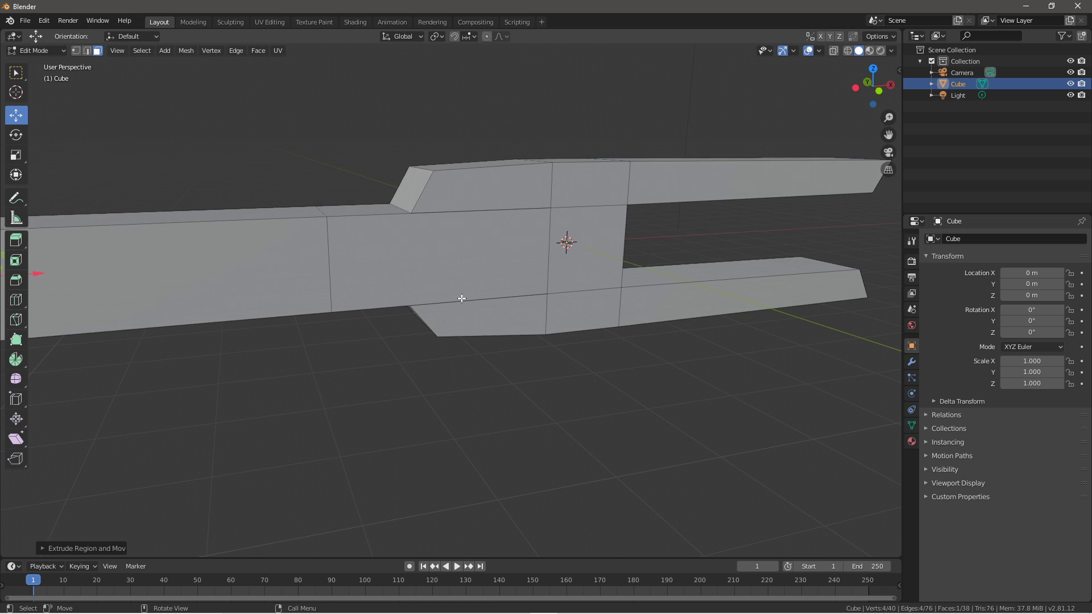
Scale the stock's rear end face up about 1.6 times so it flares out
{"action": "scroll", "coordinate": [460, 297], "scroll_direction": "down", "scroll_amount": 4}
{"action": "key", "text": "s"}
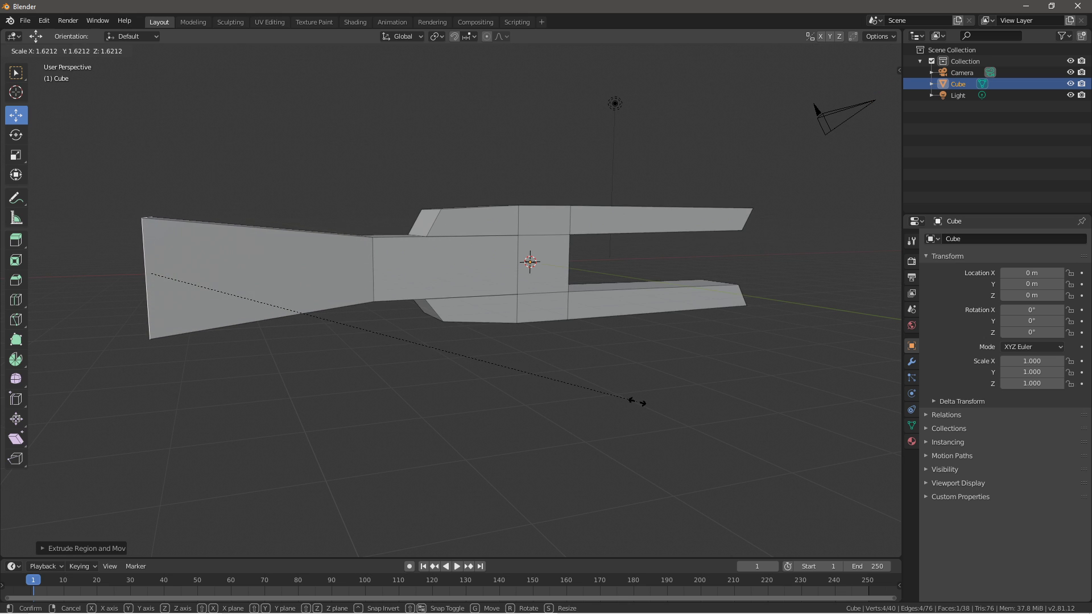
{"action": "left_click", "coordinate": [616, 396]}
Select a side face near the middle of the body from below
{"action": "left_click", "coordinate": [280, 276]}
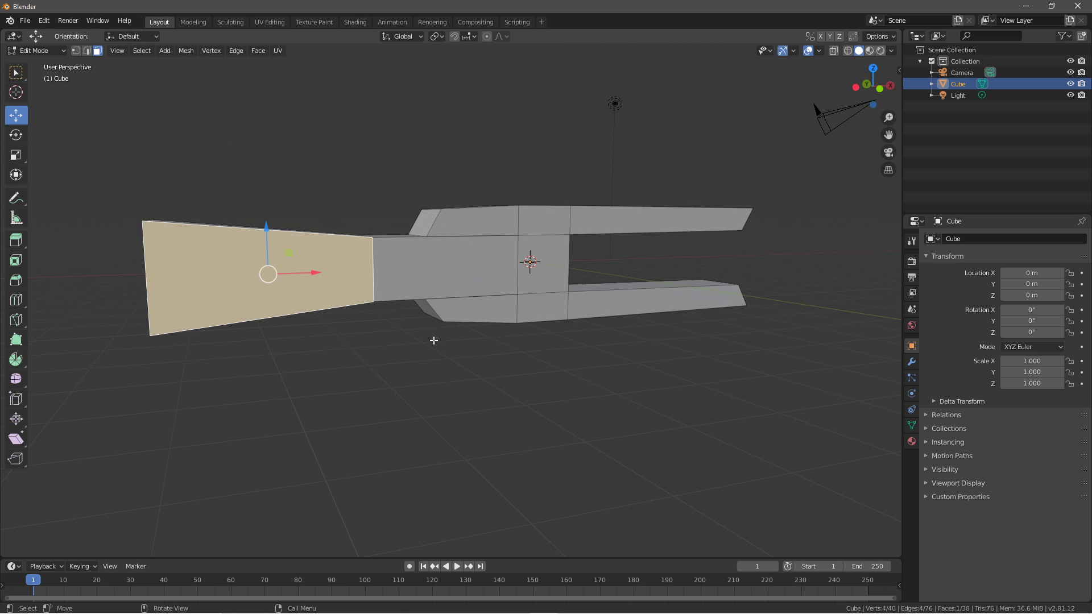
{"action": "scroll", "coordinate": [428, 344], "scroll_direction": "up", "scroll_amount": 2}
{"action": "middle_click_drag", "start_coordinate": [421, 356], "coordinate": [373, 300]}
{"action": "left_click", "coordinate": [350, 297]}
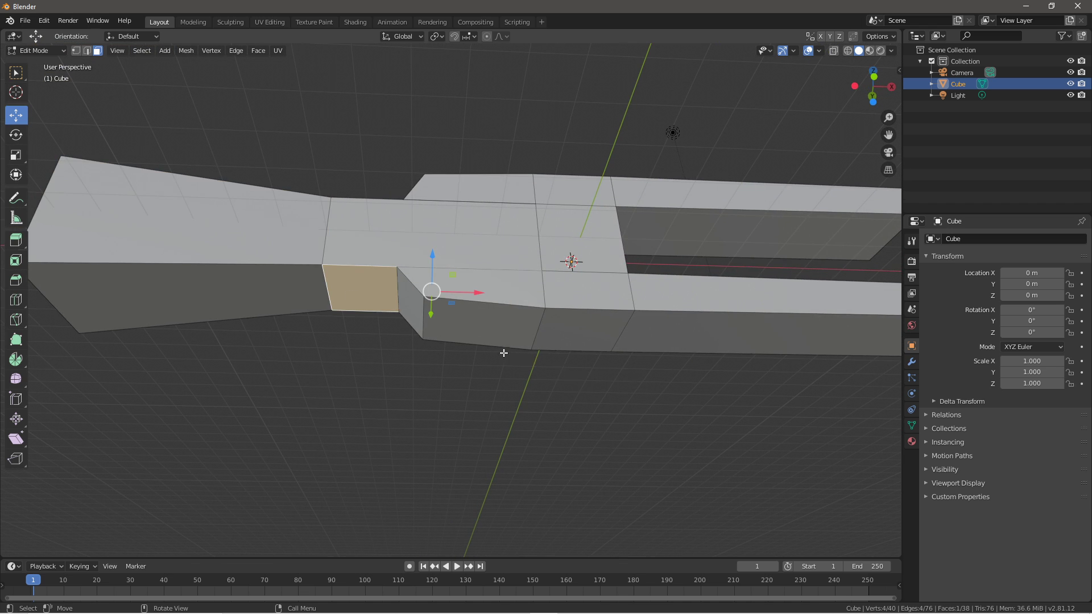
Inset the lower face under the body and extrude it about 3 m down as a grip
{"action": "left_click", "coordinate": [481, 341]}
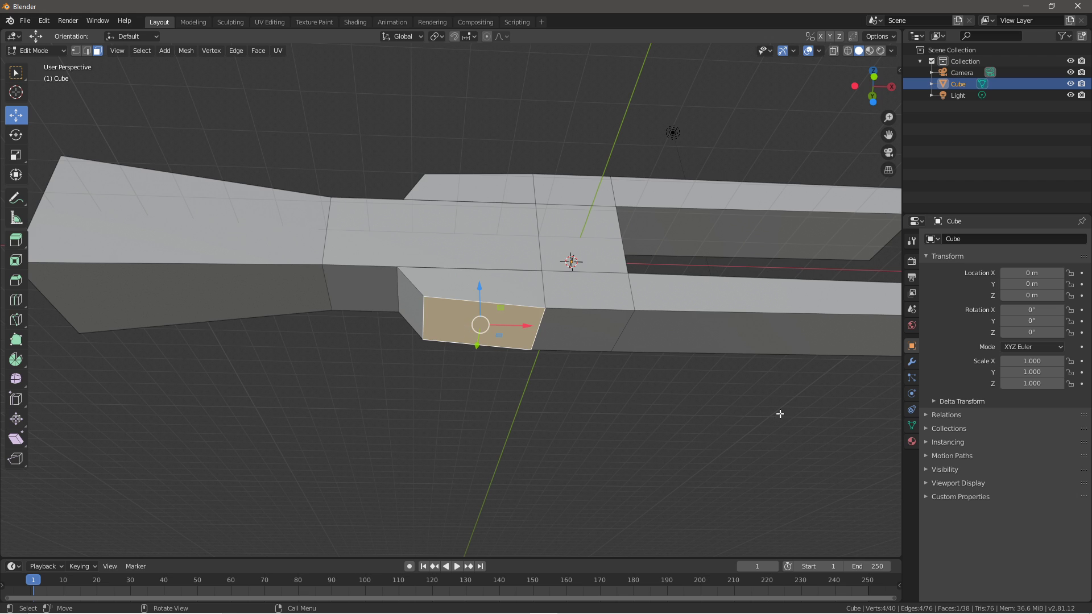
{"action": "key", "text": "i"}
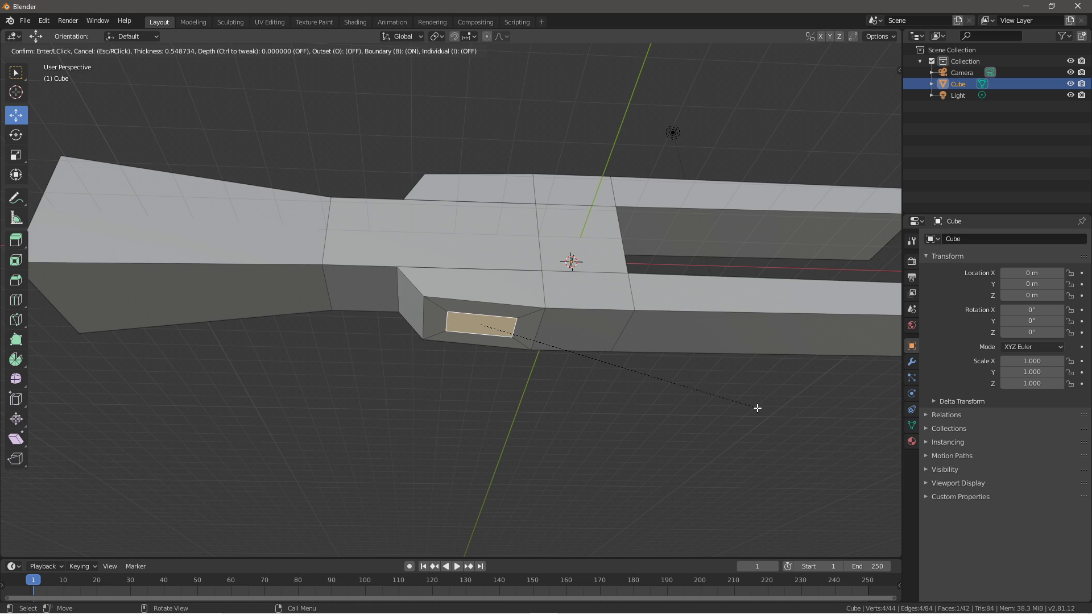
{"action": "left_click", "coordinate": [755, 407]}
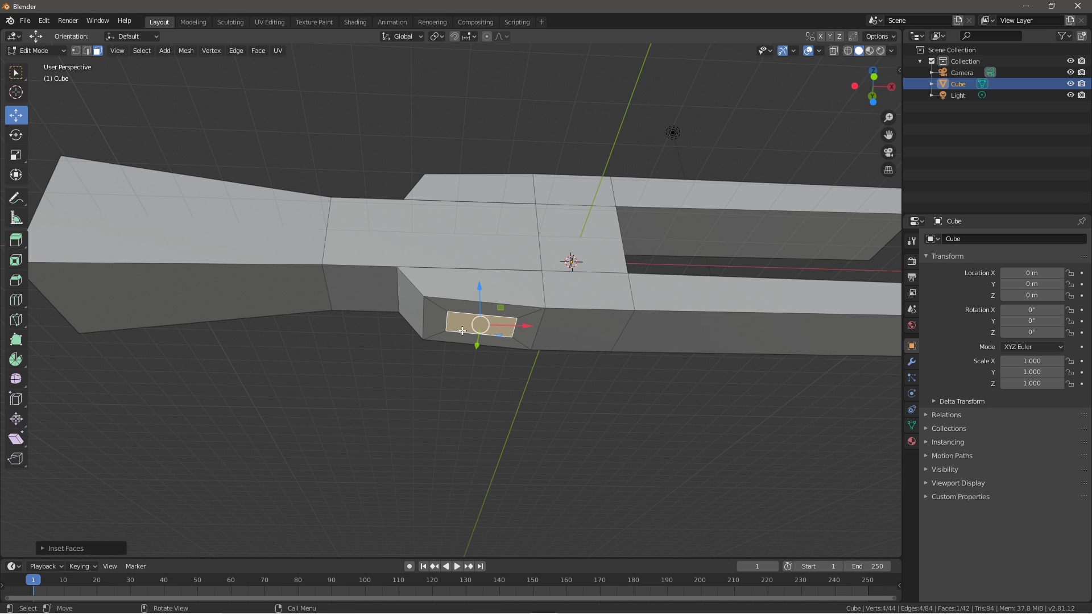
{"action": "key", "text": "e"}
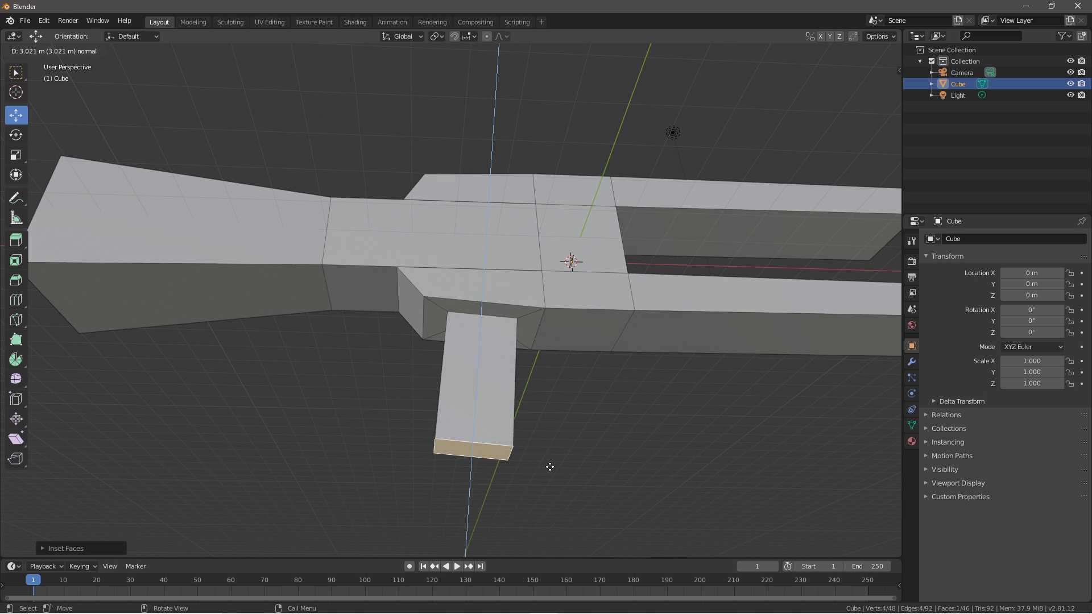
{"action": "left_click", "coordinate": [550, 466]}
{"action": "middle_click_drag", "start_coordinate": [622, 399], "coordinate": [578, 410]}
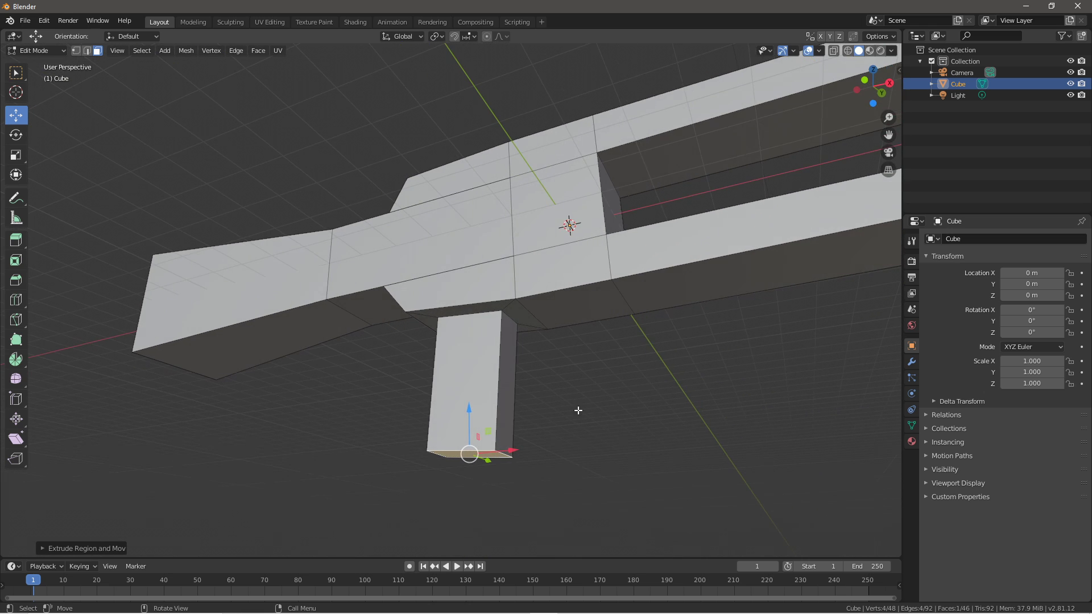
Inset the underside face in front of the grip, then scale it and stretch it along Y
{"action": "left_click", "coordinate": [557, 310]}
{"action": "middle_click_drag", "start_coordinate": [527, 375], "coordinate": [684, 381]}
{"action": "key", "text": "i"}
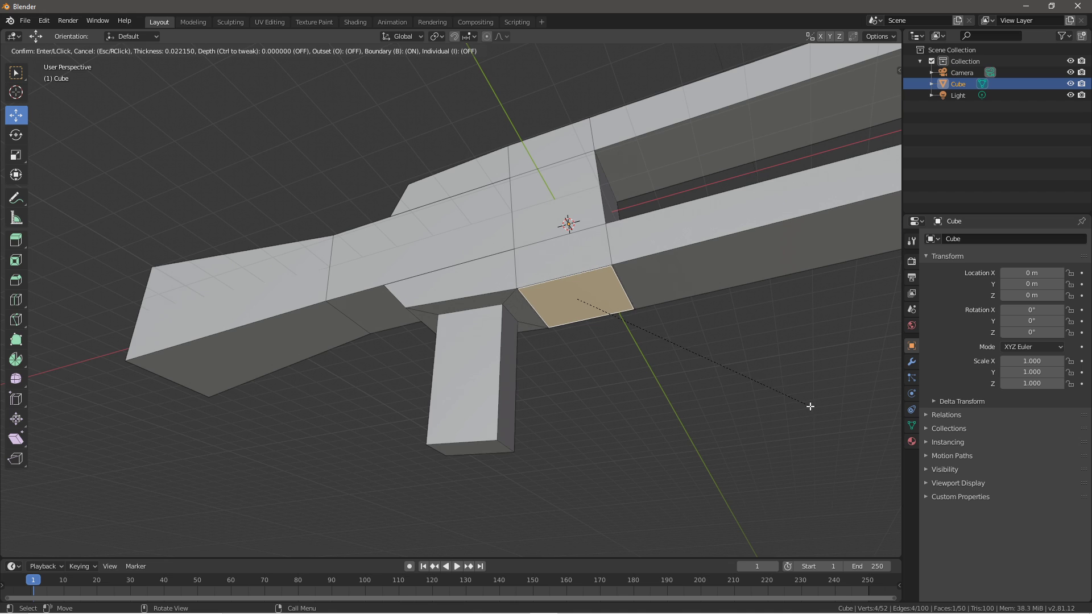
{"action": "left_click", "coordinate": [782, 404]}
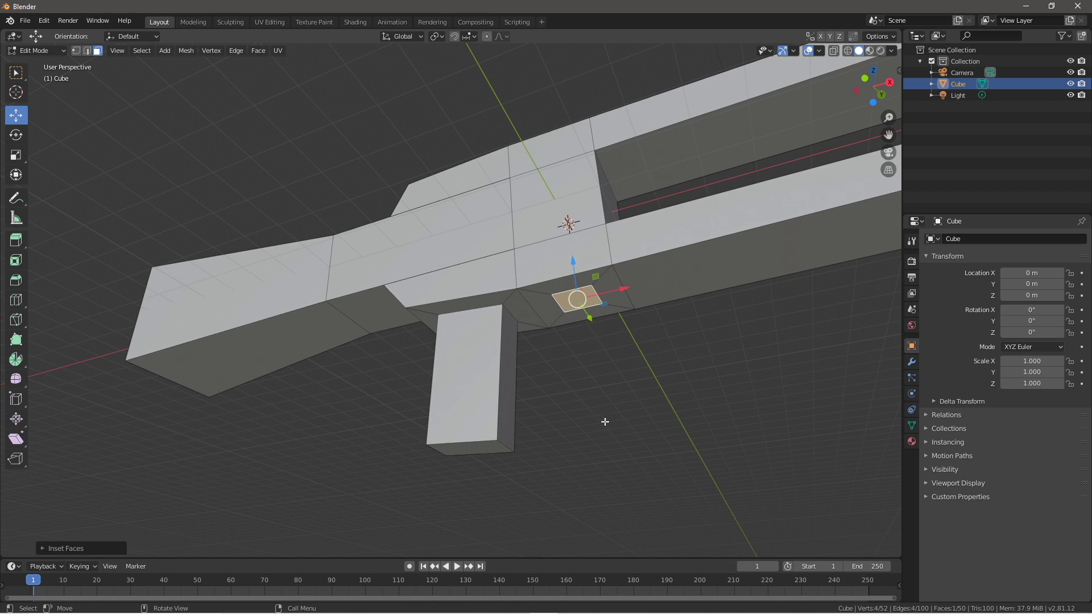
{"action": "key", "text": "s"}
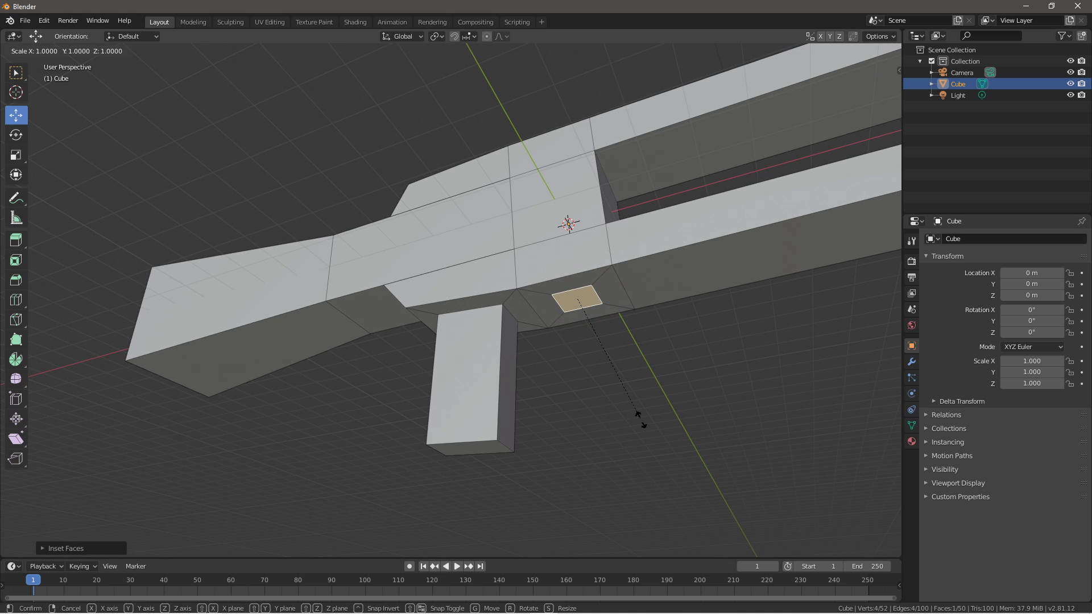
{"action": "left_click", "coordinate": [655, 420]}
{"action": "key", "text": "s"}
{"action": "key", "text": "y"}
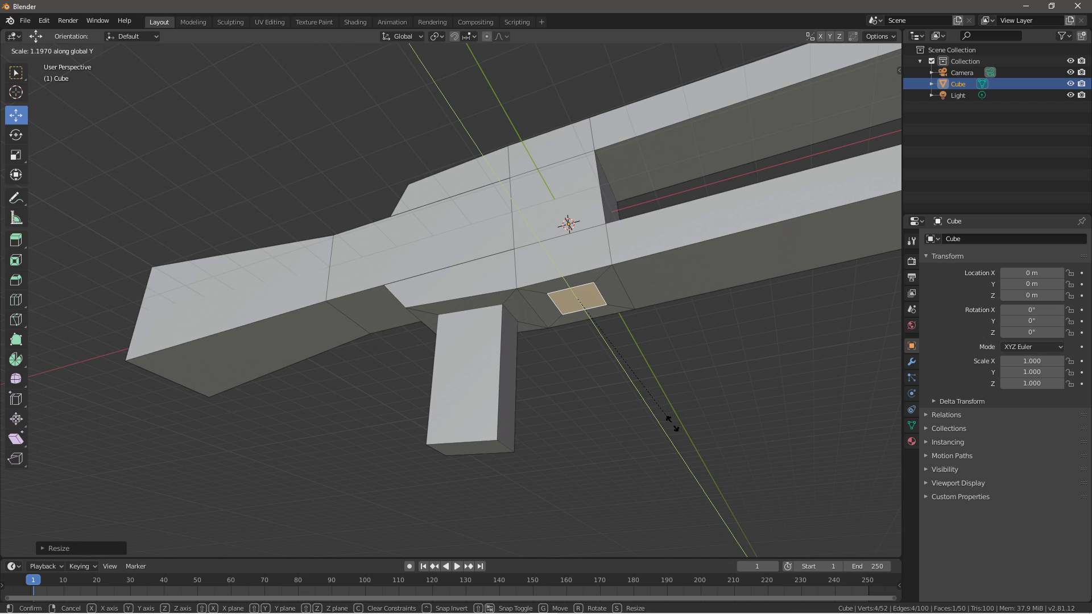
{"action": "left_click", "coordinate": [677, 423]}
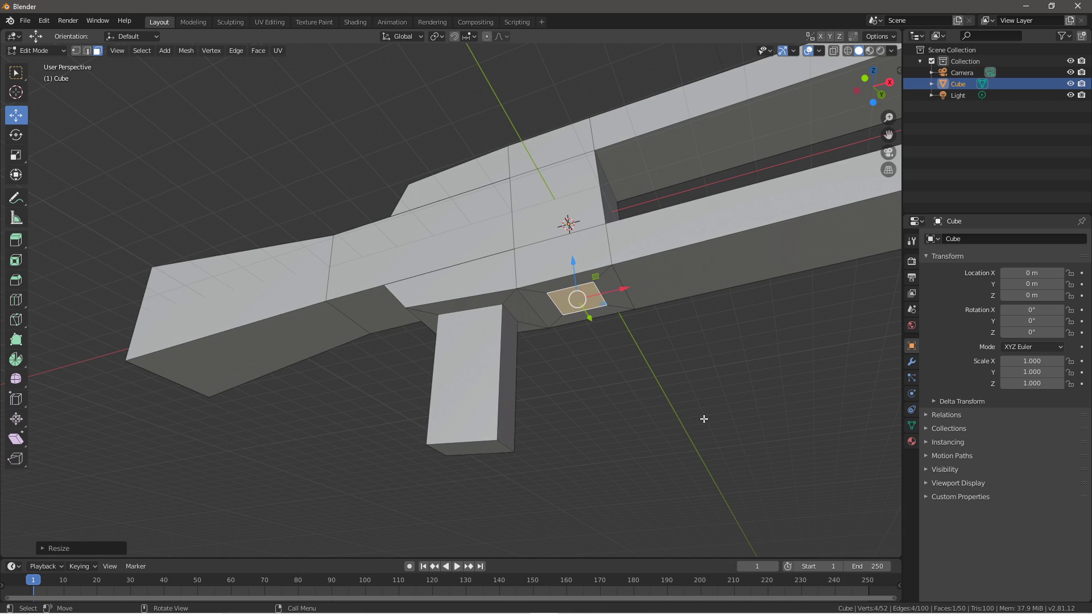
Extrude the slot a short step, then inset the face again and shrink it along Y
{"action": "key", "text": "e"}
{"action": "left_click", "coordinate": [745, 416]}
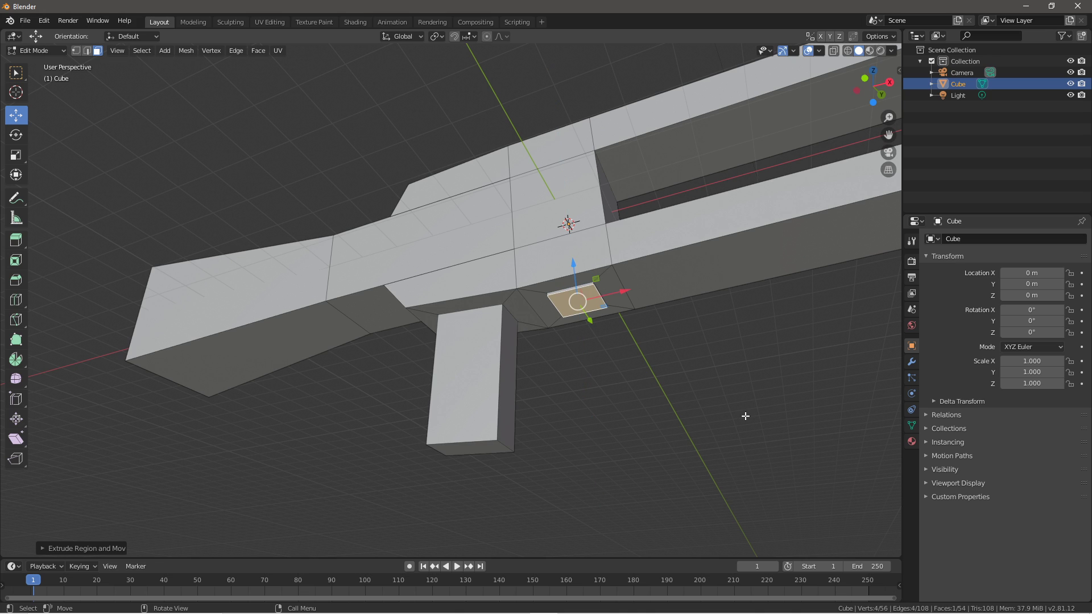
{"action": "key", "text": "i"}
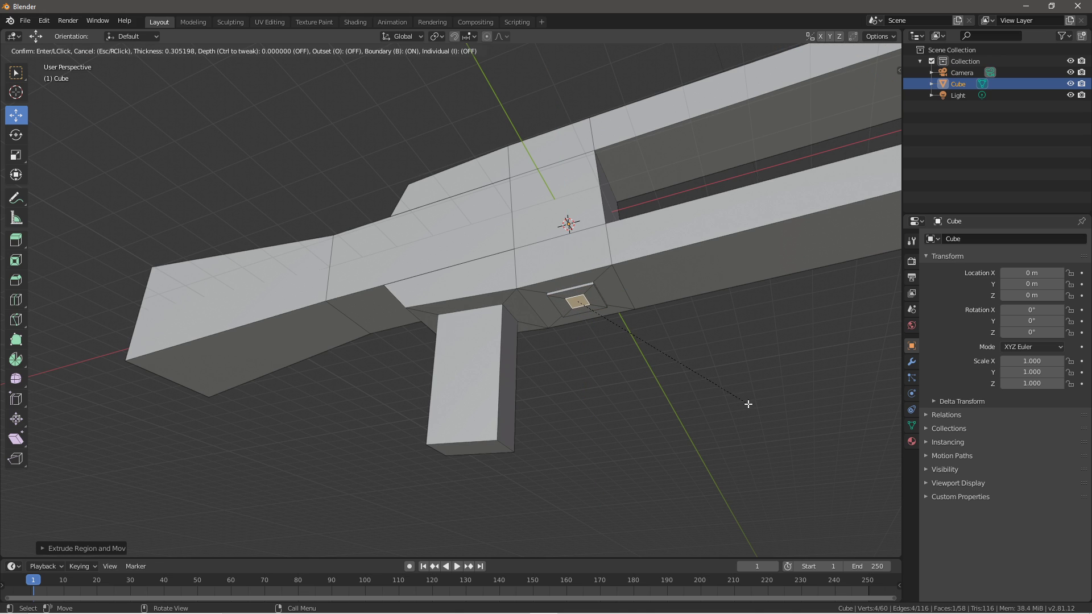
{"action": "left_click", "coordinate": [748, 404]}
{"action": "key", "text": "s"}
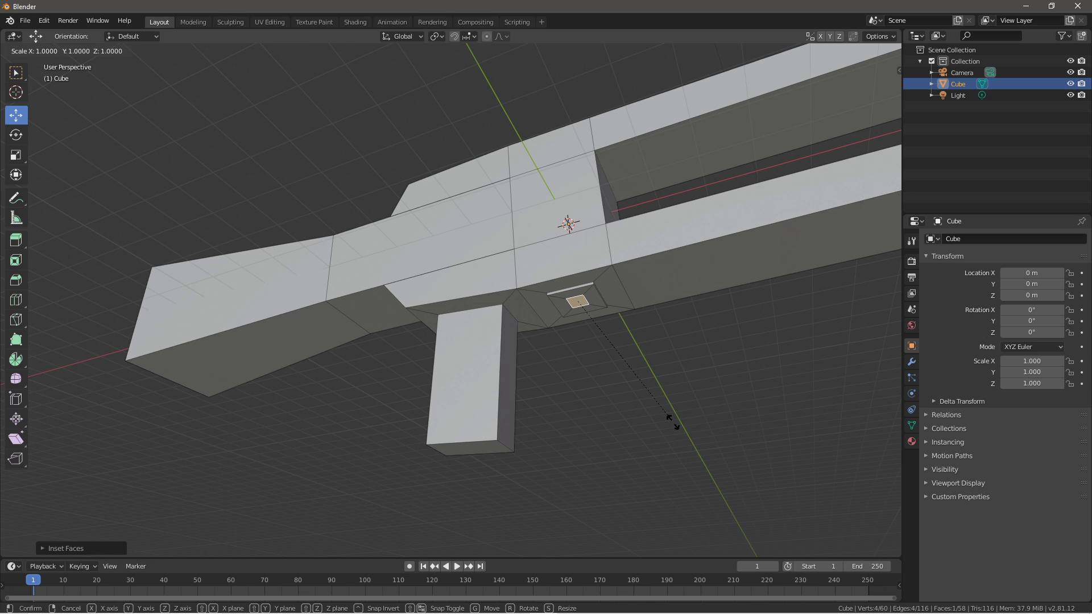
{"action": "left_click", "coordinate": [826, 412]}
{"action": "key", "text": "s"}
{"action": "key", "text": "y"}
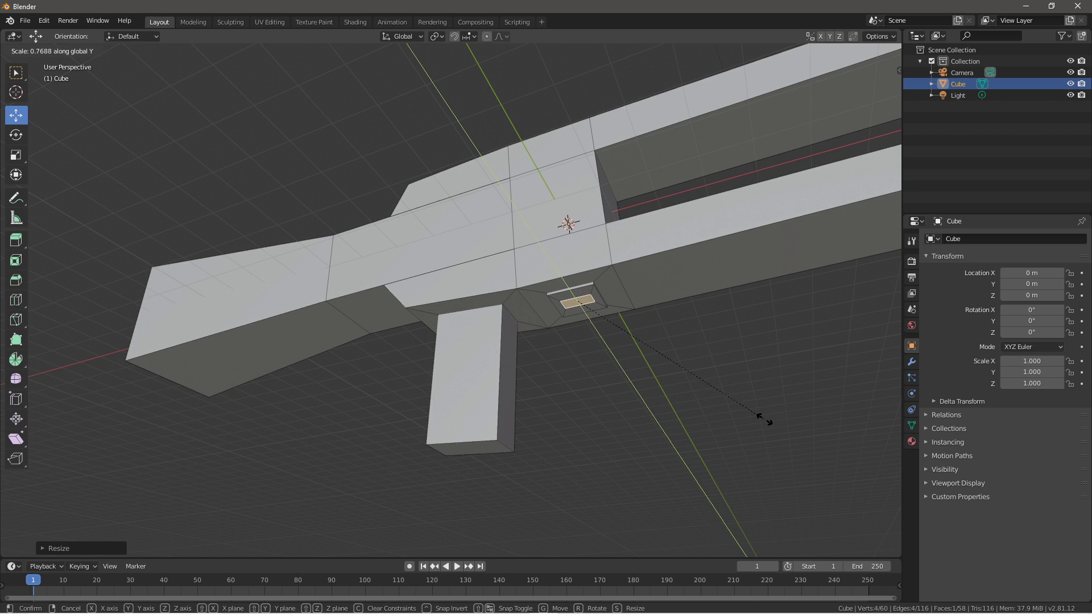
{"action": "left_click", "coordinate": [758, 417]}
Extrude two magazine sections downward and frame them in Front Ortho view
{"action": "key", "text": "e"}
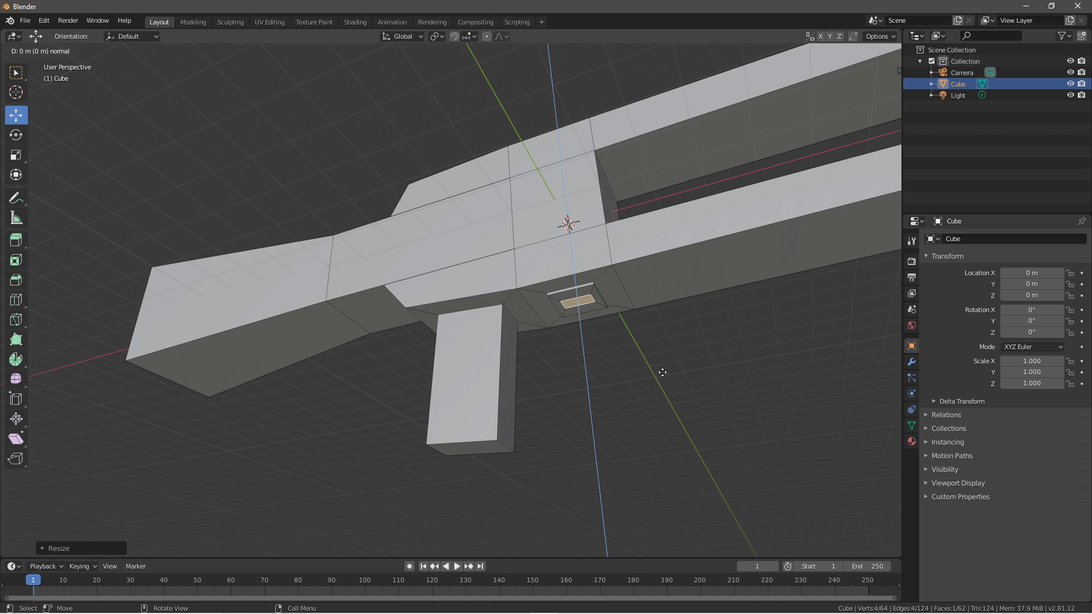
{"action": "left_click", "coordinate": [668, 414]}
{"action": "key", "text": "e"}
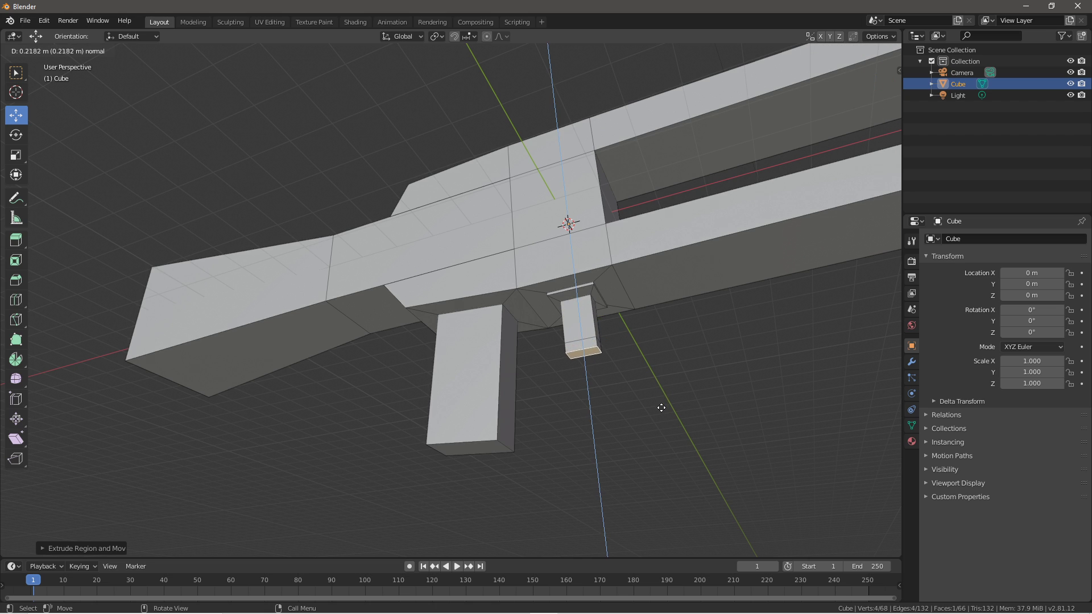
{"action": "left_click", "coordinate": [668, 418]}
{"action": "middle_click_drag", "start_coordinate": [668, 419], "coordinate": [691, 443]}
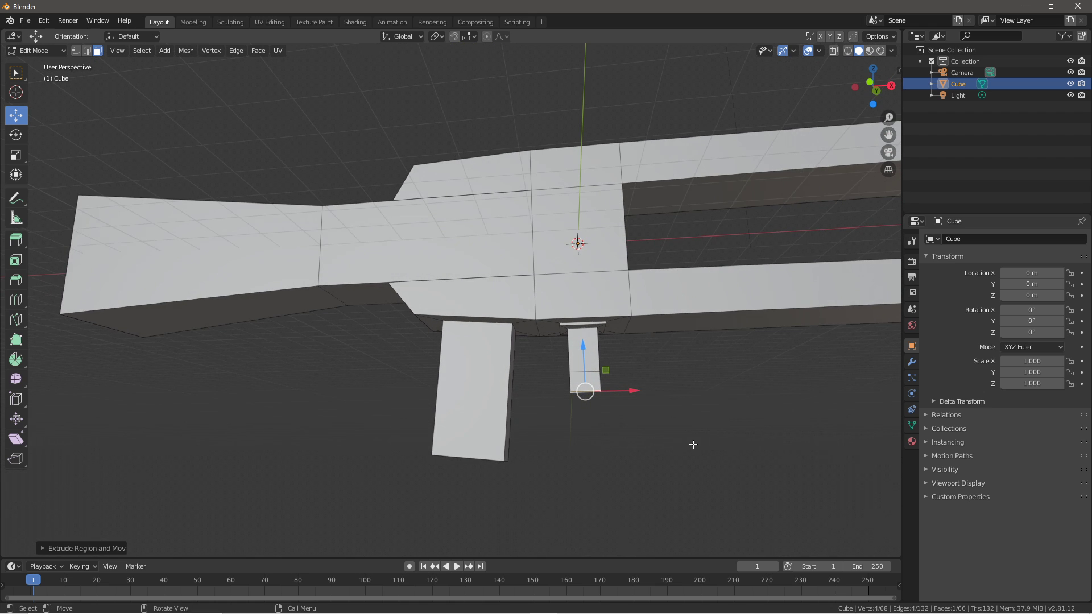
{"action": "key", "text": "KP_1"}
{"action": "scroll", "coordinate": [694, 444], "scroll_direction": "up", "scroll_amount": 4}
{"action": "middle_click_drag", "start_coordinate": [644, 478], "coordinate": [292, 356], "text": "shift"}
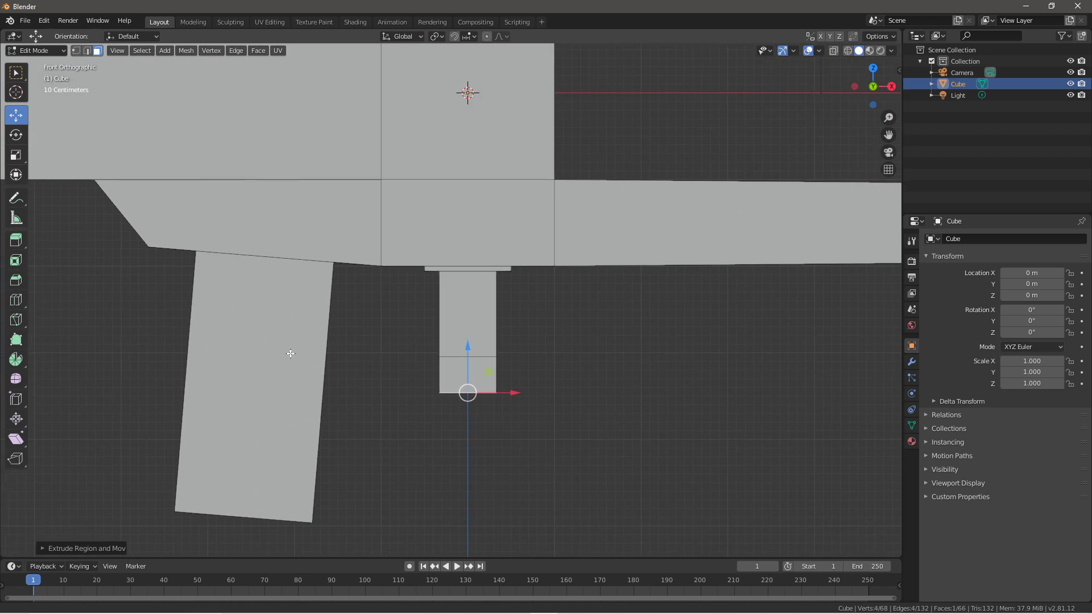
Replace the tilted sections with a single shorter magazine section
{"action": "key", "text": "r"}
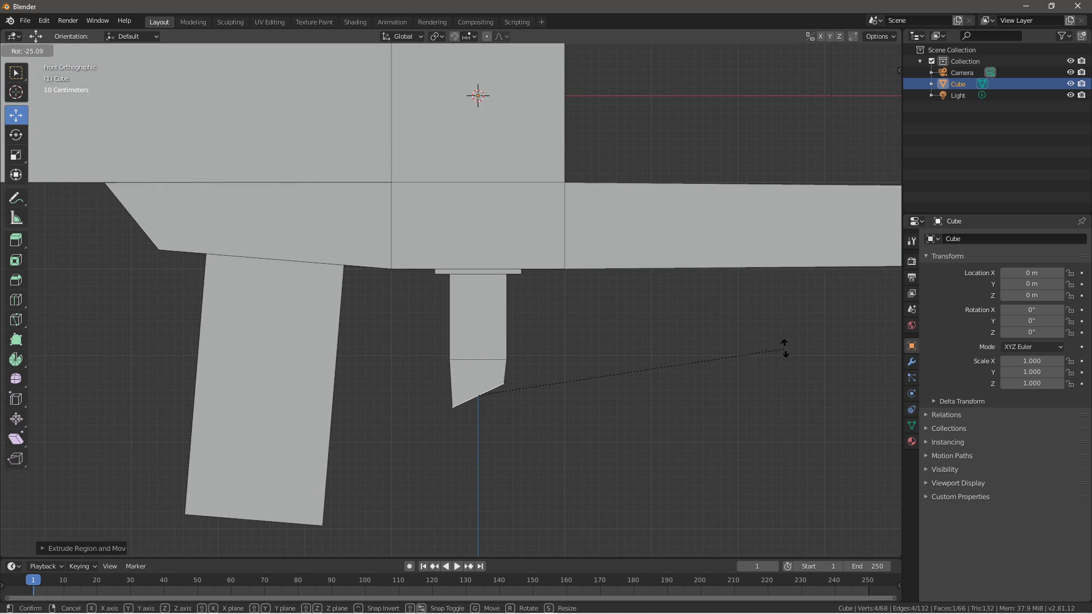
{"action": "left_click", "coordinate": [779, 346]}
{"action": "key", "text": "ctrl+z"}
{"action": "key", "text": "ctrl+z"}
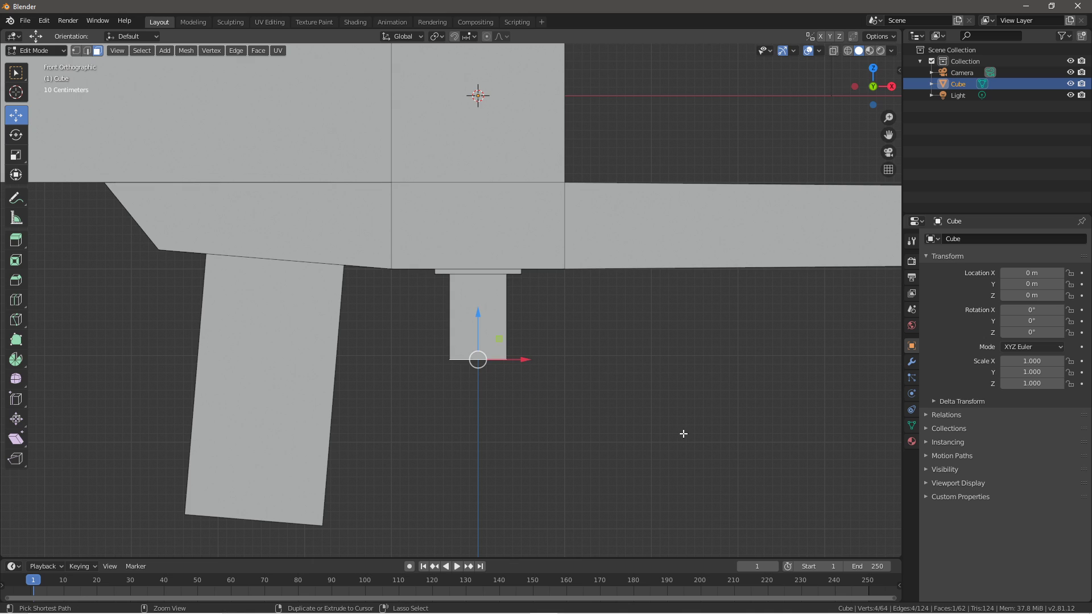
{"action": "key", "text": "ctrl+z"}
{"action": "key", "text": "e"}
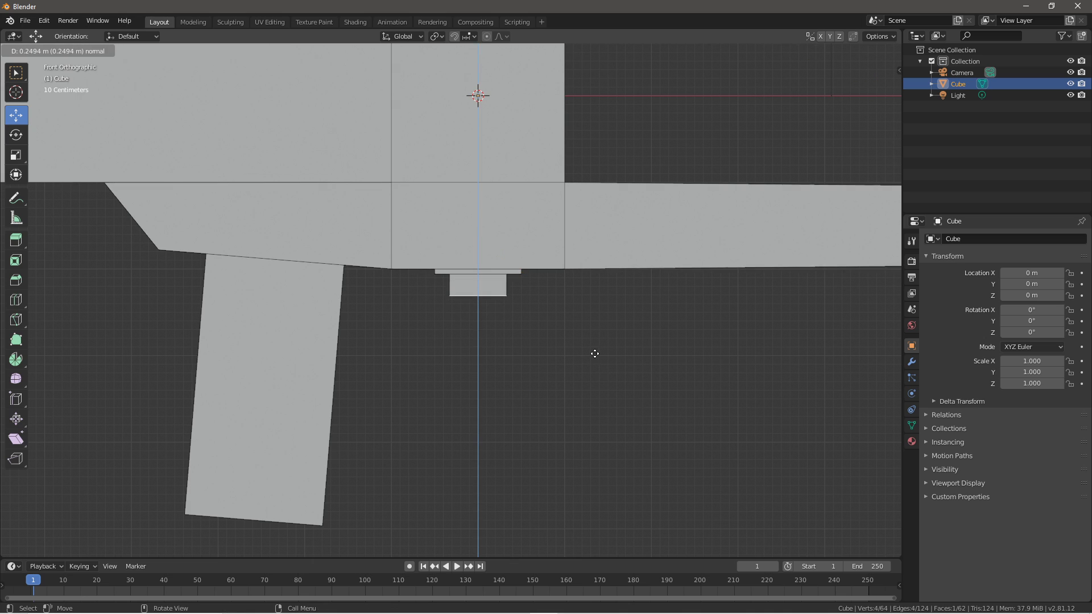
{"action": "left_click", "coordinate": [597, 375]}
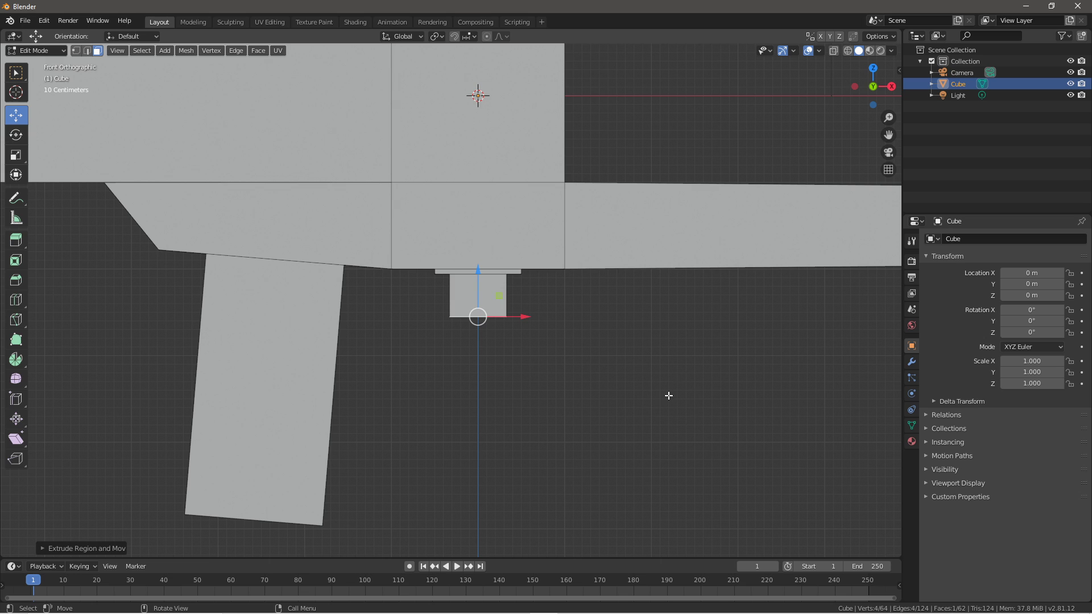
Tilt the bottom face about 14° and add another tilted magazine section
{"action": "key", "text": "r"}
{"action": "left_click", "coordinate": [692, 332]}
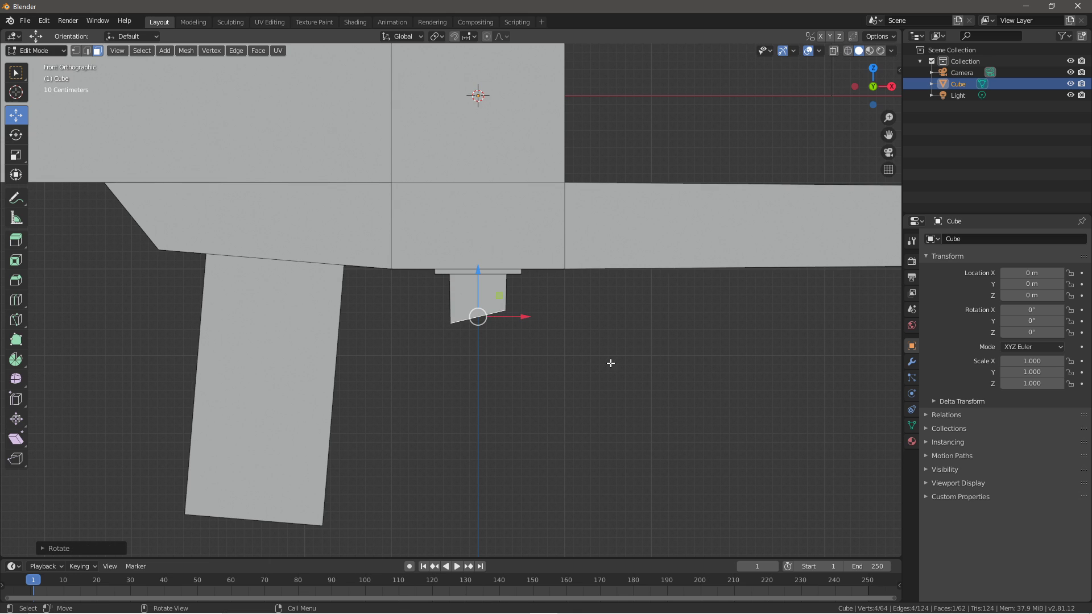
{"action": "key", "text": "e"}
{"action": "left_click", "coordinate": [625, 392]}
{"action": "key", "text": "r"}
{"action": "left_click", "coordinate": [683, 381]}
{"action": "key", "text": "r"}
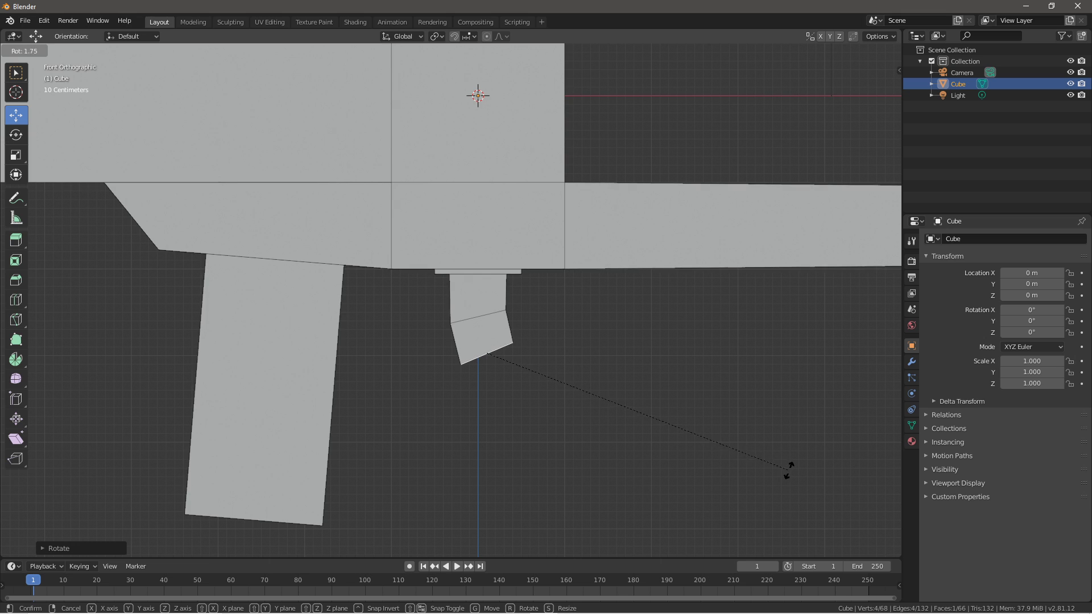
{"action": "left_click", "coordinate": [789, 469]}
Extrude a further magazine section tilted about 17°
{"action": "key", "text": "e"}
{"action": "left_click", "coordinate": [783, 455]}
{"action": "key", "text": "r"}
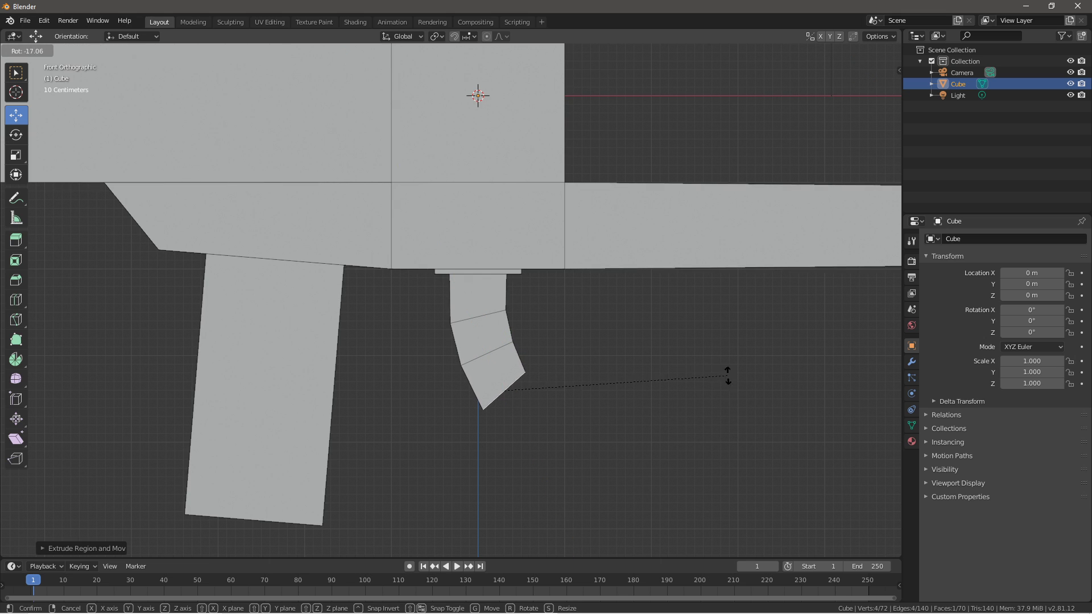
{"action": "left_click", "coordinate": [713, 384]}
{"action": "key", "text": "r"}
{"action": "key", "text": "Escape"}
Add a final section tilted about 13° and shrink the bottom face
{"action": "key", "text": "e"}
{"action": "left_click", "coordinate": [696, 460]}
{"action": "key", "text": "r"}
{"action": "left_click", "coordinate": [672, 424]}
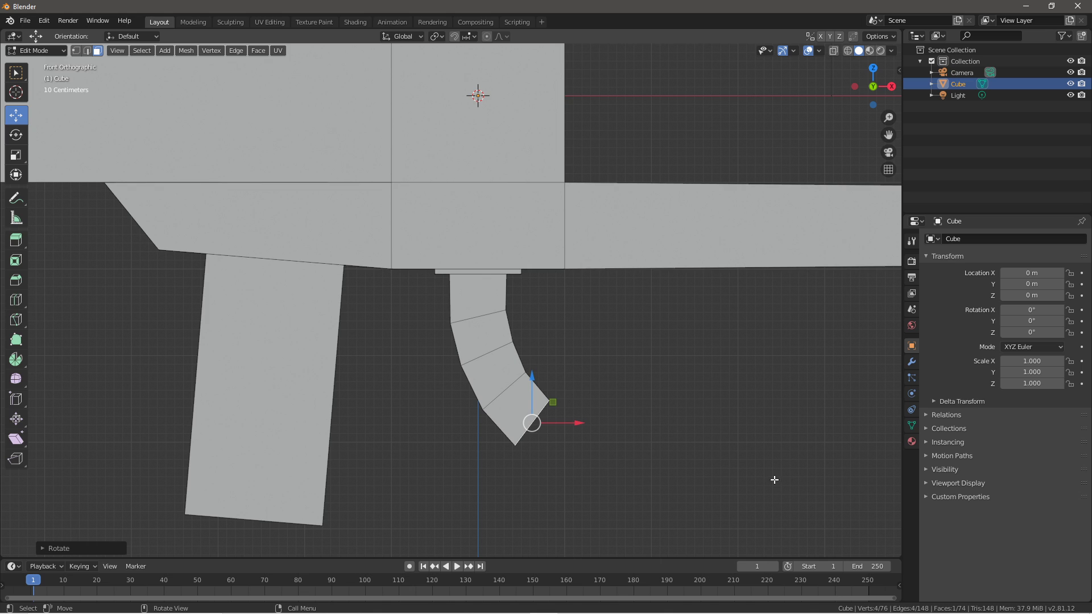
{"action": "key", "text": "s"}
{"action": "left_click", "coordinate": [715, 473]}
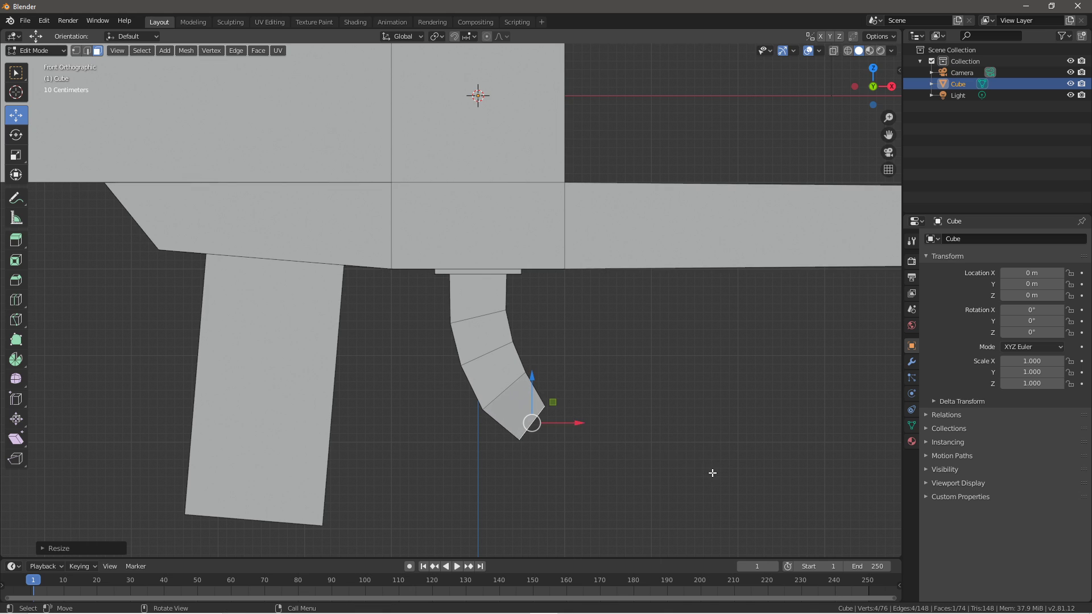
Rotate the lower edge of the face above the bottom section to refine the curve
{"action": "left_click", "coordinate": [498, 395]}
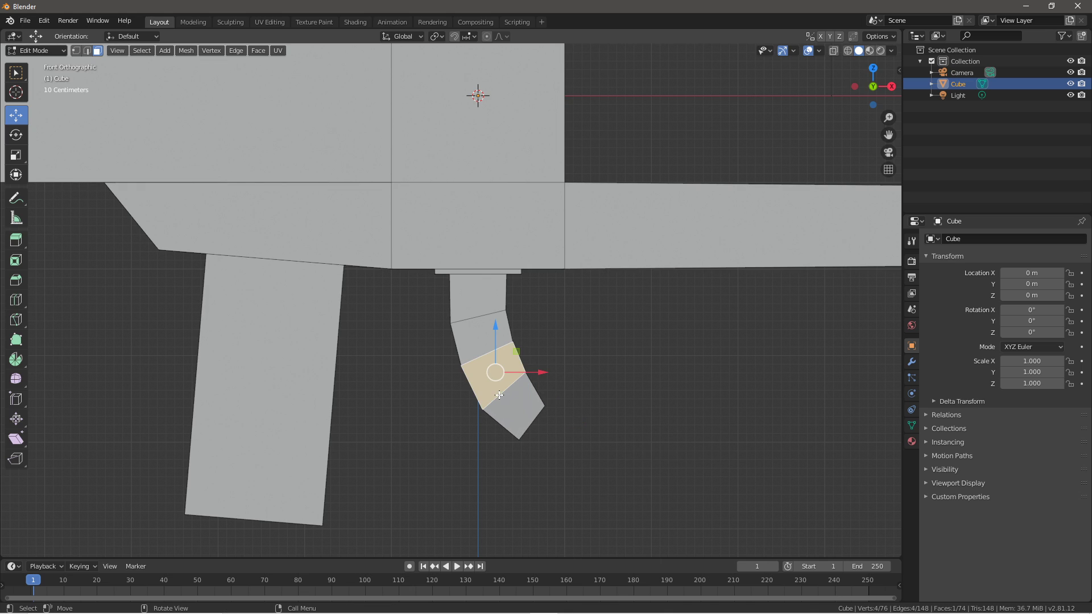
{"action": "left_click", "coordinate": [86, 50]}
{"action": "left_click", "coordinate": [505, 393]}
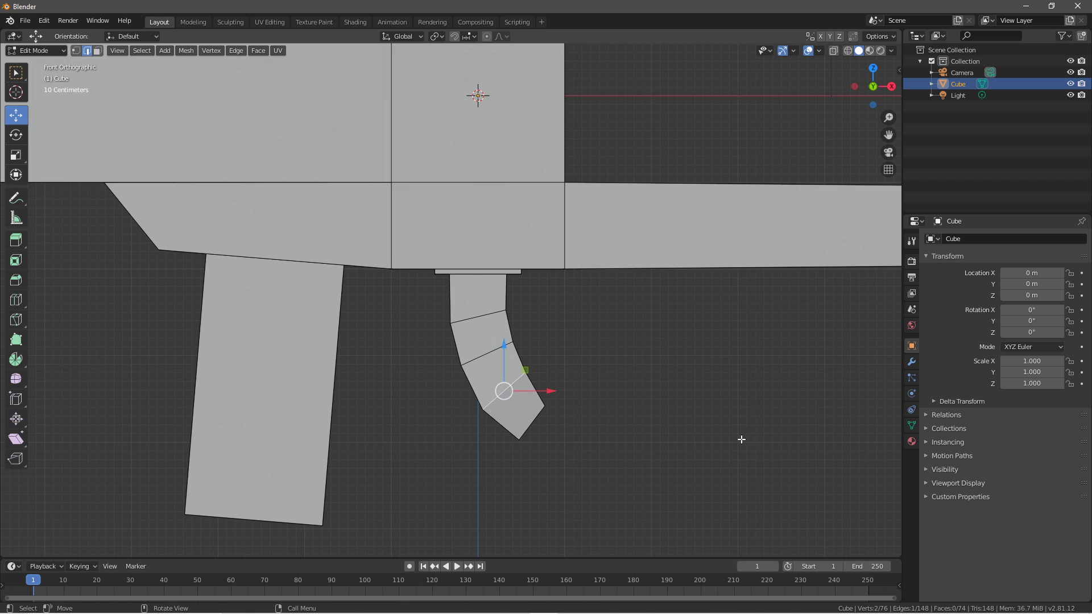
{"action": "key", "text": "r"}
{"action": "left_click", "coordinate": [695, 425]}
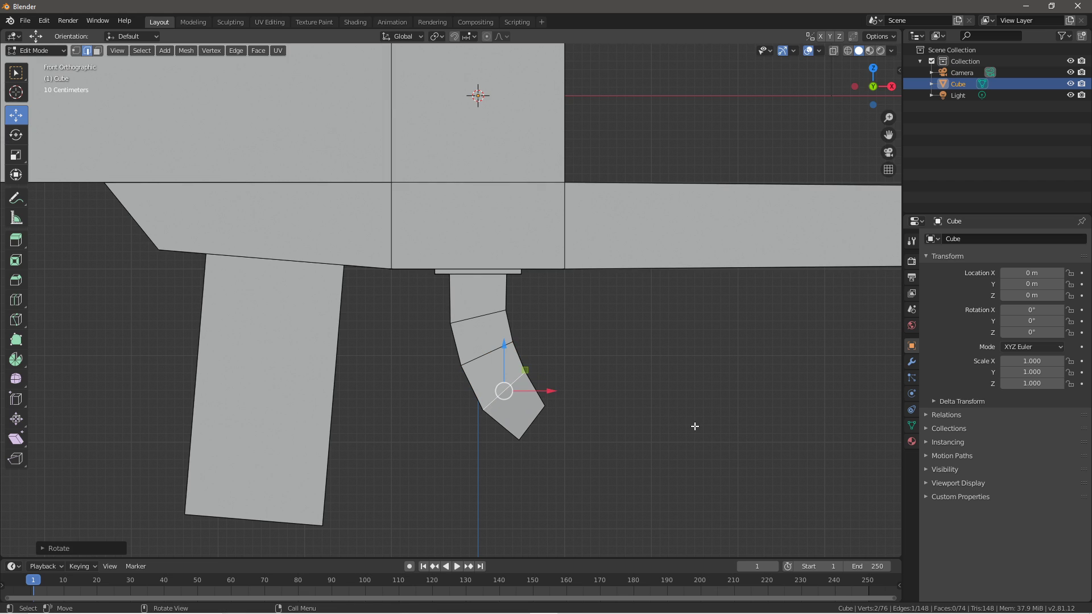
Undo the last magazine shaping and re-extrude the trigger's end in front view
{"action": "middle_click_drag", "start_coordinate": [701, 426], "coordinate": [629, 421]}
{"action": "key", "text": "KP_1"}
{"action": "key", "text": "ctrl+z"}
{"action": "key", "text": "ctrl+z"}
{"action": "key", "text": "ctrl+z"}
{"action": "key", "text": "ctrl+z"}
{"action": "key", "text": "ctrl+z"}
{"action": "key", "text": "ctrl+z"}
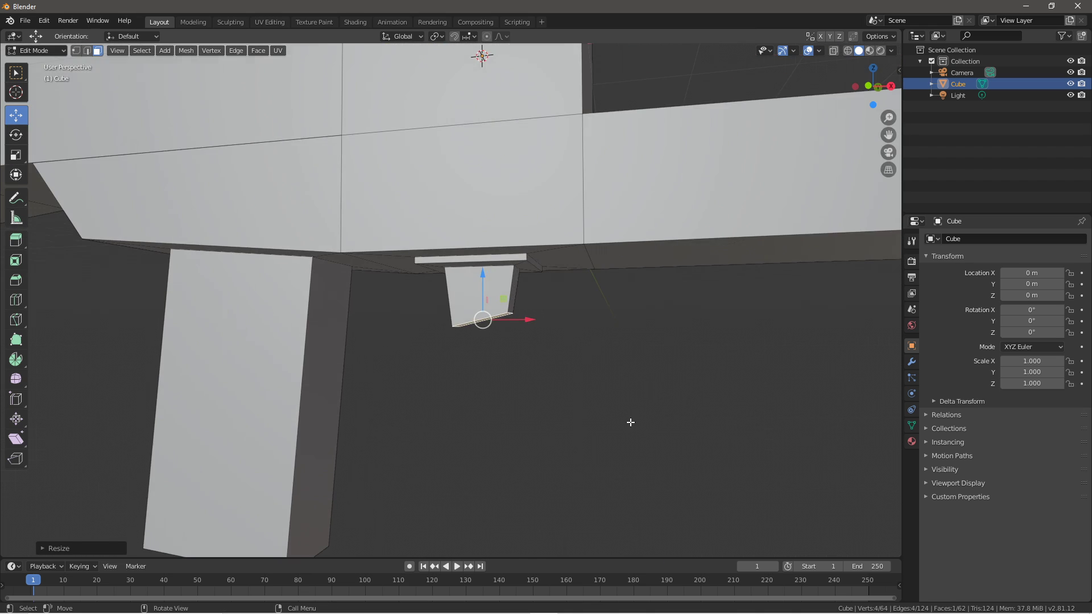
{"action": "key", "text": "KP_1"}
{"action": "key", "text": "e"}
{"action": "left_click", "coordinate": [650, 443]}
Rotate and shrink the trigger's end face, then extrude another segment down-right
{"action": "key", "text": "r"}
{"action": "left_click", "coordinate": [710, 428]}
{"action": "key", "text": "s"}
{"action": "left_click", "coordinate": [673, 420]}
{"action": "left_click", "coordinate": [819, 423]}
{"action": "key", "text": "s"}
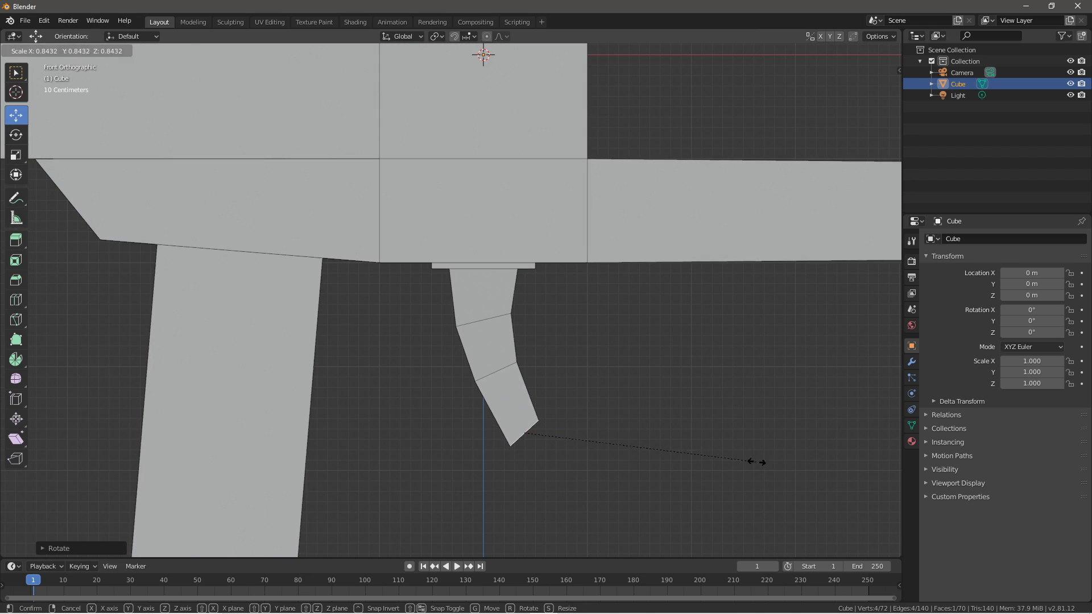
{"action": "left_click", "coordinate": [761, 460]}
{"action": "key", "text": "e"}
{"action": "left_click", "coordinate": [807, 493]}
Remove the extra trigger segments and re-extrude, scale and rotate the end into a tapered point
{"action": "scroll", "coordinate": [720, 481], "scroll_direction": "down", "scroll_amount": 4}
{"action": "scroll", "coordinate": [651, 443], "scroll_direction": "up", "scroll_amount": 4}
{"action": "key", "text": "ctrl+z"}
{"action": "key", "text": "ctrl+z"}
{"action": "key", "text": "ctrl+z"}
{"action": "key", "text": "ctrl+z"}
{"action": "key", "text": "ctrl+z"}
{"action": "key", "text": "ctrl+z"}
{"action": "key", "text": "ctrl+z"}
{"action": "key", "text": "ctrl+z"}
{"action": "key", "text": "ctrl+z"}
{"action": "key", "text": "e"}
{"action": "left_click", "coordinate": [705, 426]}
{"action": "key", "text": "s"}
{"action": "left_click", "coordinate": [653, 409]}
{"action": "key", "text": "r"}
{"action": "left_click", "coordinate": [634, 341]}
{"action": "key", "text": "e"}
{"action": "key", "text": "Escape"}
Return to Object Mode and inspect the rifle's underside from front and perspective views
{"action": "key", "text": "Tab"}
{"action": "middle_click_drag", "start_coordinate": [633, 348], "coordinate": [580, 403]}
{"action": "scroll", "coordinate": [671, 423], "scroll_direction": "down", "scroll_amount": 6}
{"action": "key", "text": "KP_1"}
{"action": "scroll", "coordinate": [580, 401], "scroll_direction": "up", "scroll_amount": 6}
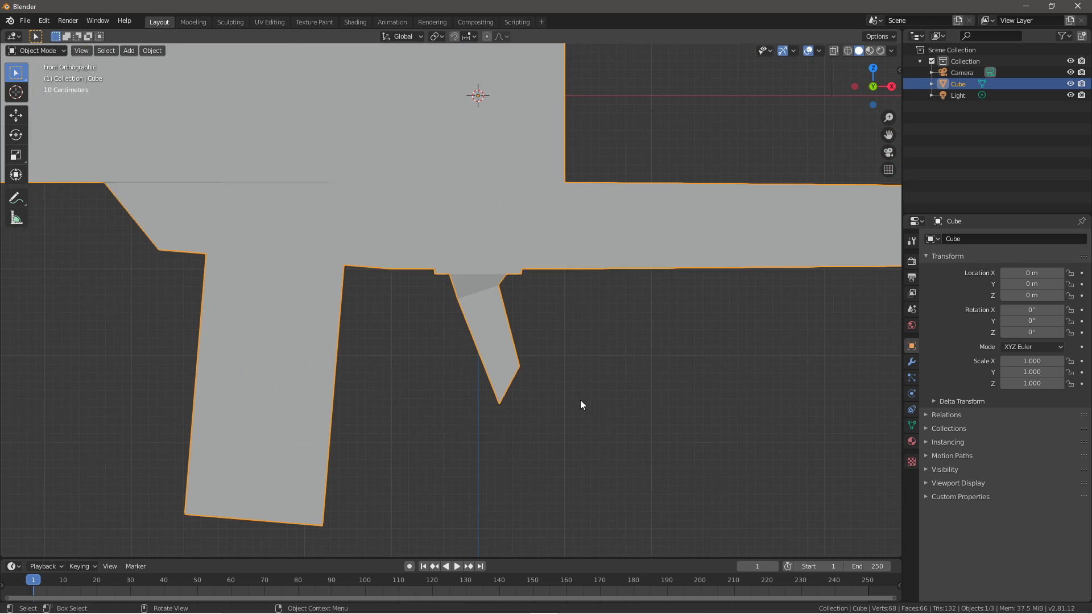
{"action": "key", "text": "Tab"}
{"action": "scroll", "coordinate": [546, 355], "scroll_direction": "up", "scroll_amount": 1}
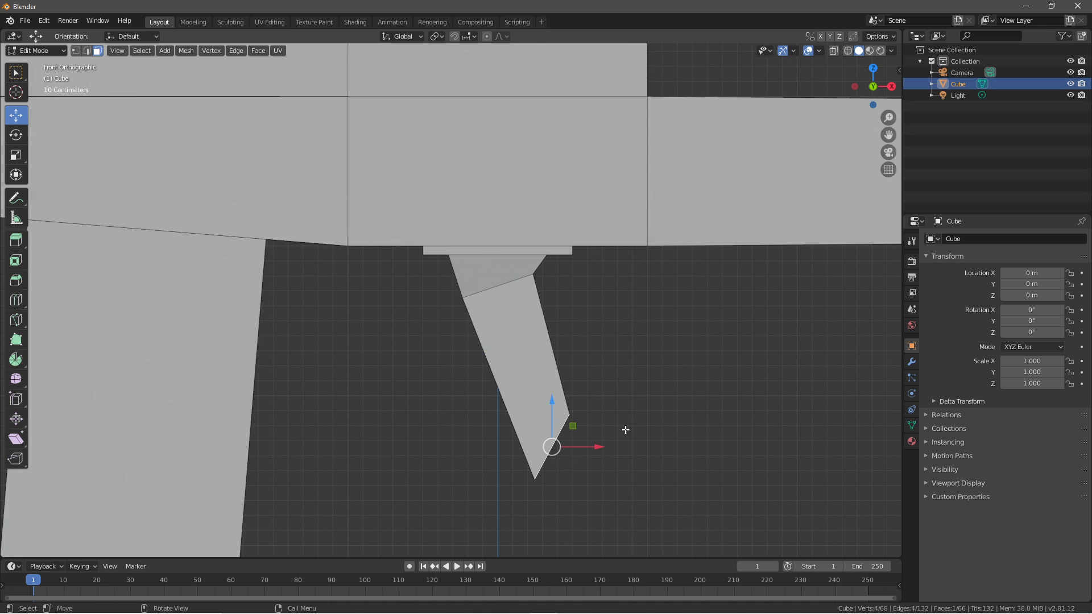
{"action": "key", "text": "Tab"}
{"action": "middle_click_drag", "start_coordinate": [684, 416], "coordinate": [453, 367]}
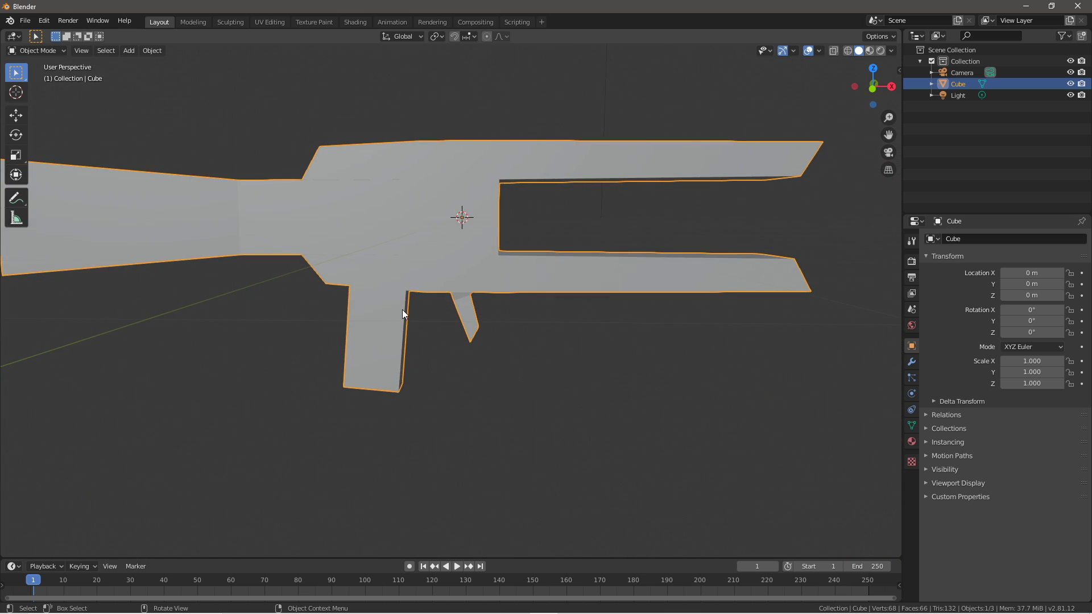
Add a cylinder with 100 vertices
{"action": "scroll", "coordinate": [402, 313], "scroll_direction": "down", "scroll_amount": 1}
{"action": "middle_click_drag", "start_coordinate": [421, 300], "coordinate": [418, 326]}
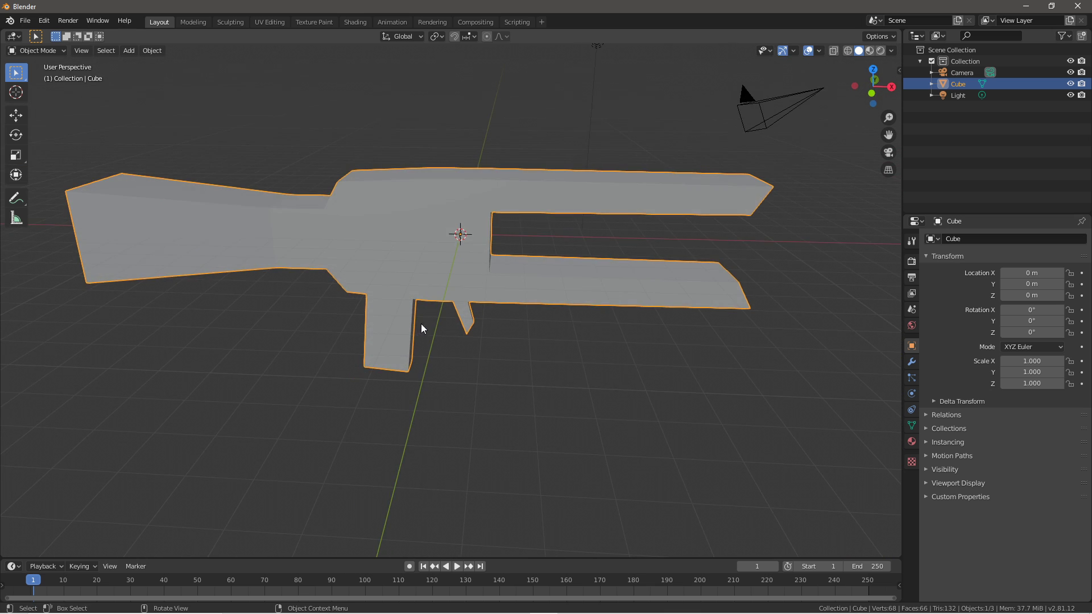
{"action": "key", "text": "shift+a"}
{"action": "mouse_move", "coordinate": [429, 316]}
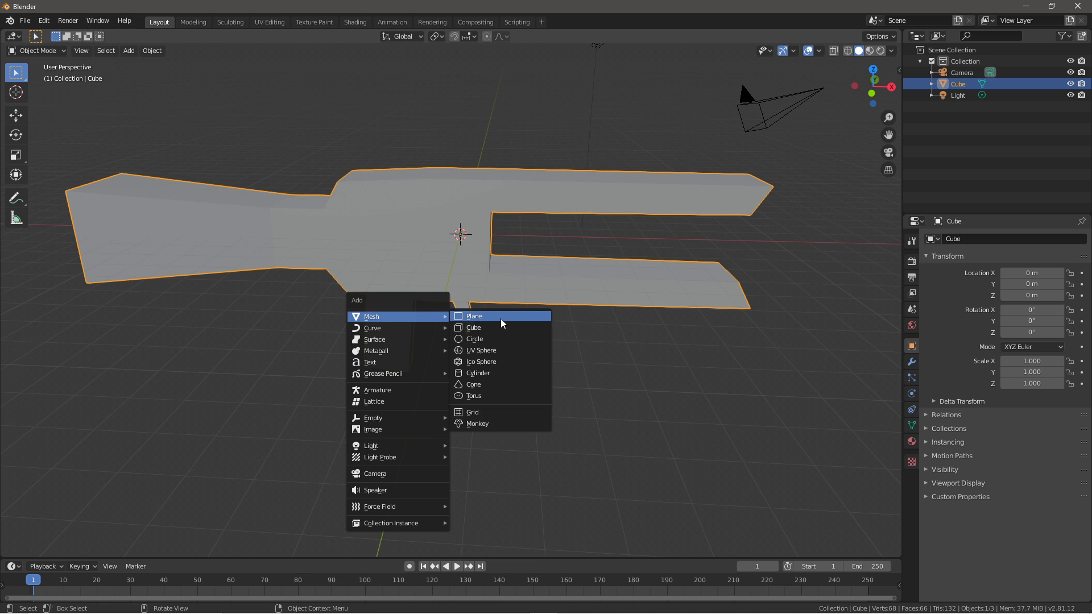
{"action": "left_click", "coordinate": [478, 373]}
{"action": "scroll", "coordinate": [515, 332], "scroll_direction": "up", "scroll_amount": 5}
{"action": "key", "text": "shift+a"}
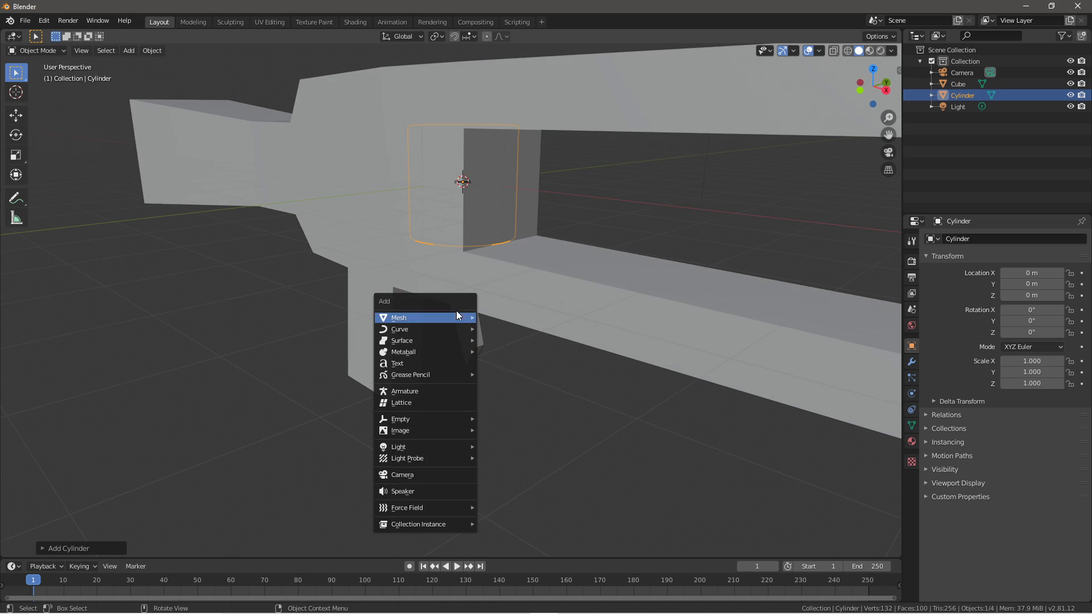
{"action": "mouse_move", "coordinate": [456, 316]}
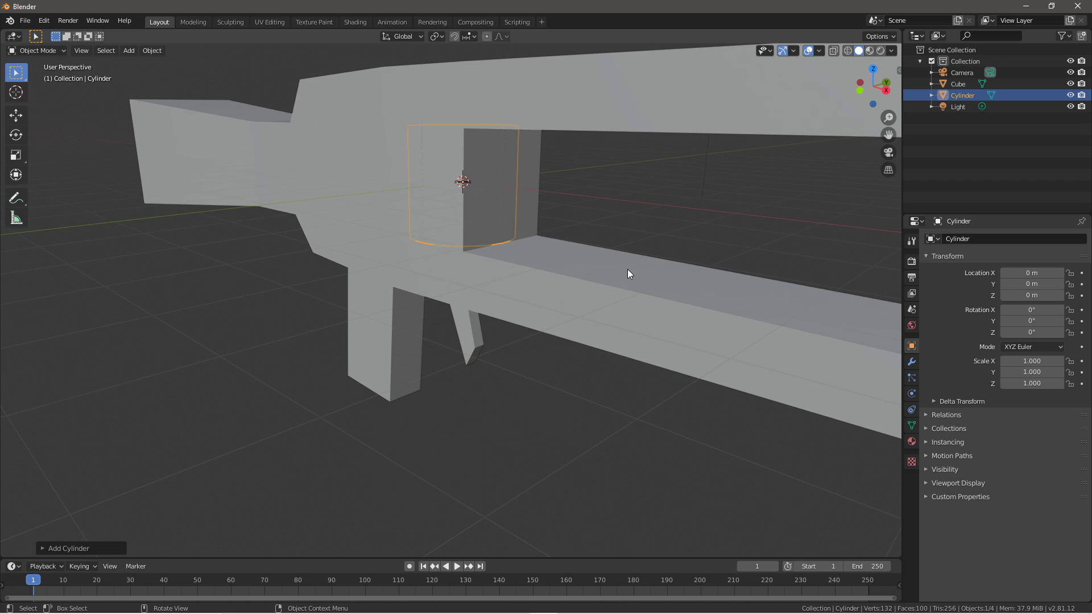
{"action": "left_click", "coordinate": [95, 545]}
{"action": "left_click", "coordinate": [147, 412]}
{"action": "type", "text": "100"}
{"action": "key", "text": "Return"}
Rotate the cylinder 90° around X and enlarge it to 1.194
{"action": "left_click", "coordinate": [210, 326]}
{"action": "middle_click_drag", "start_coordinate": [209, 327], "coordinate": [332, 370]}
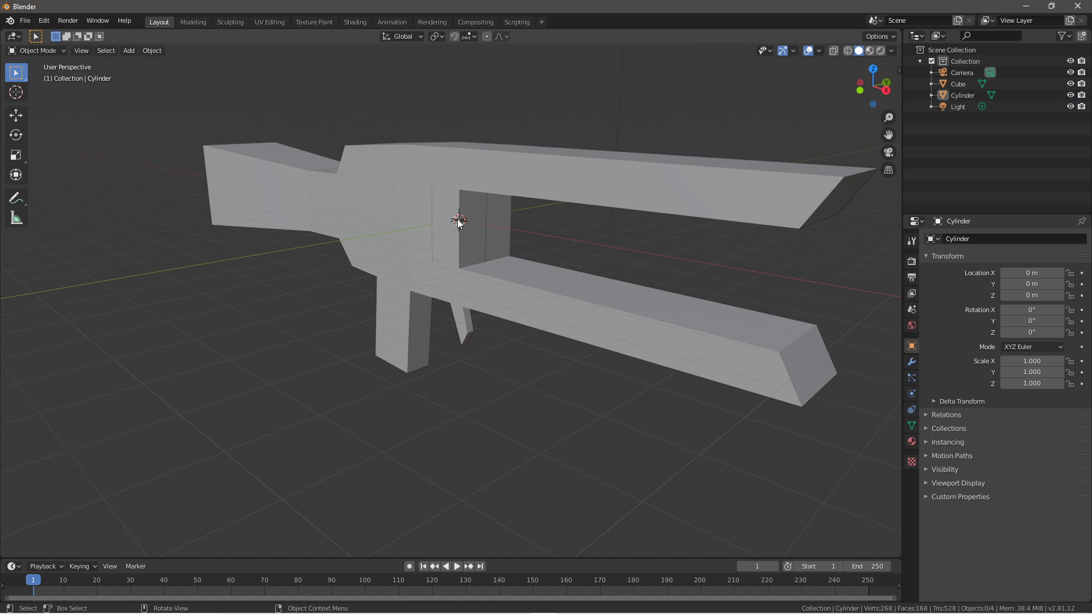
{"action": "left_click", "coordinate": [946, 96]}
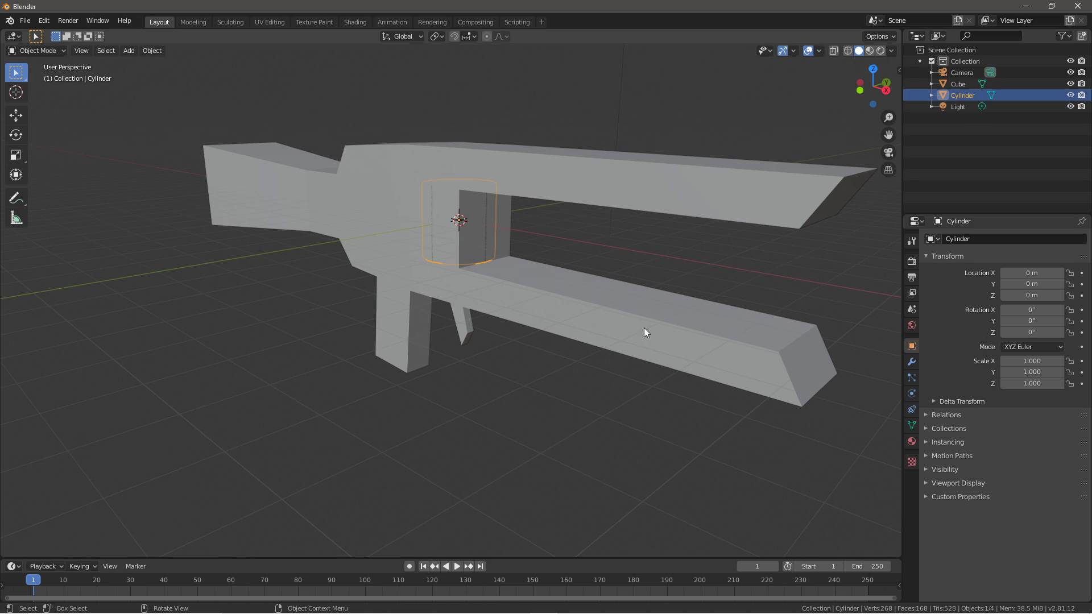
{"action": "type", "text": "rx90"}
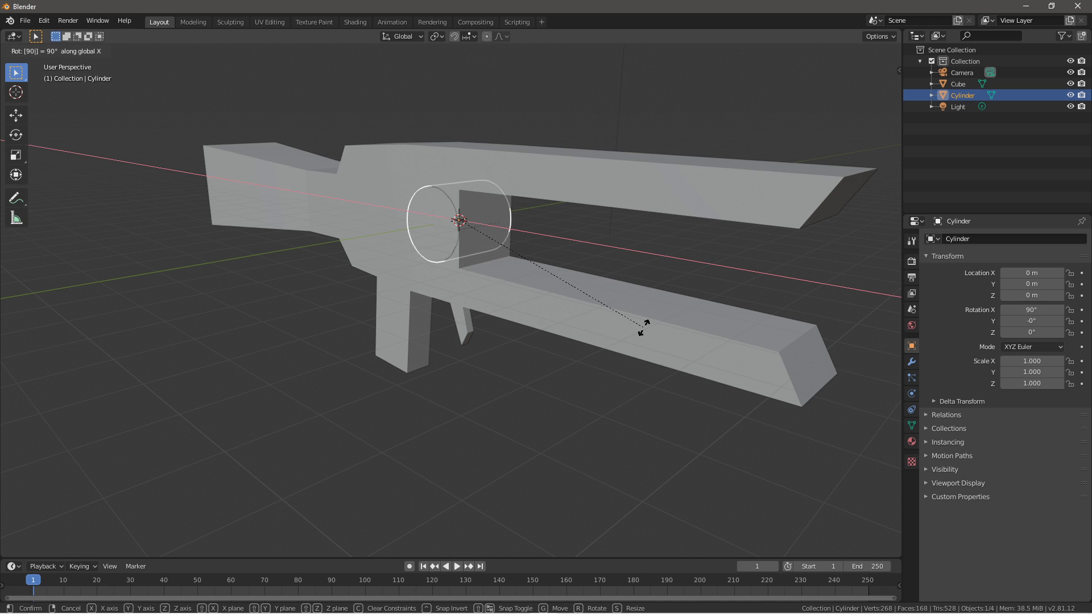
{"action": "key", "text": "Return"}
{"action": "middle_click_drag", "start_coordinate": [537, 217], "coordinate": [480, 210]}
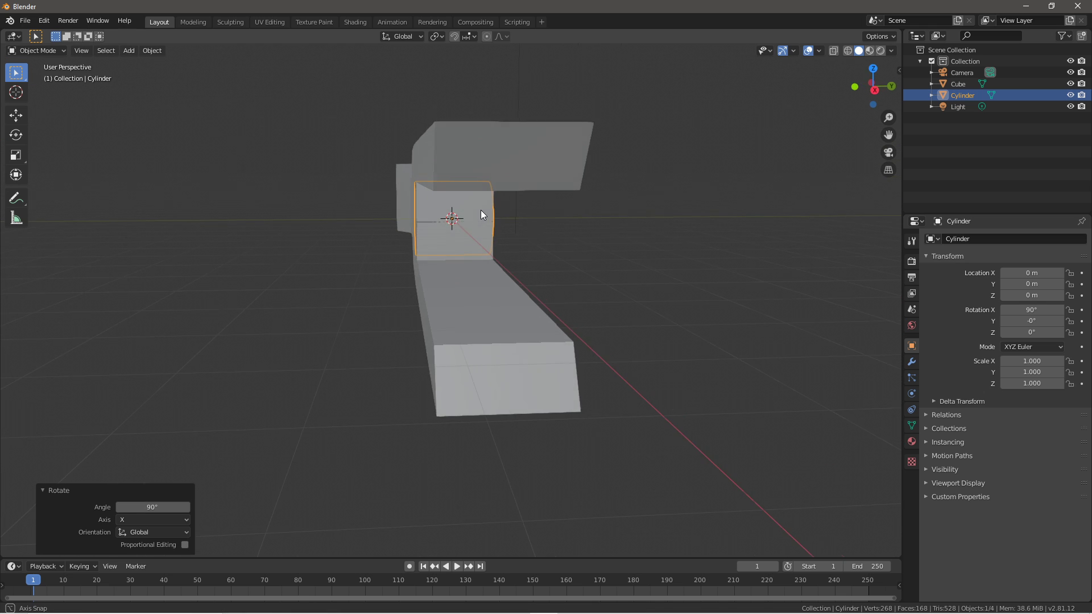
{"action": "middle_click_drag", "start_coordinate": [516, 284], "coordinate": [617, 297]}
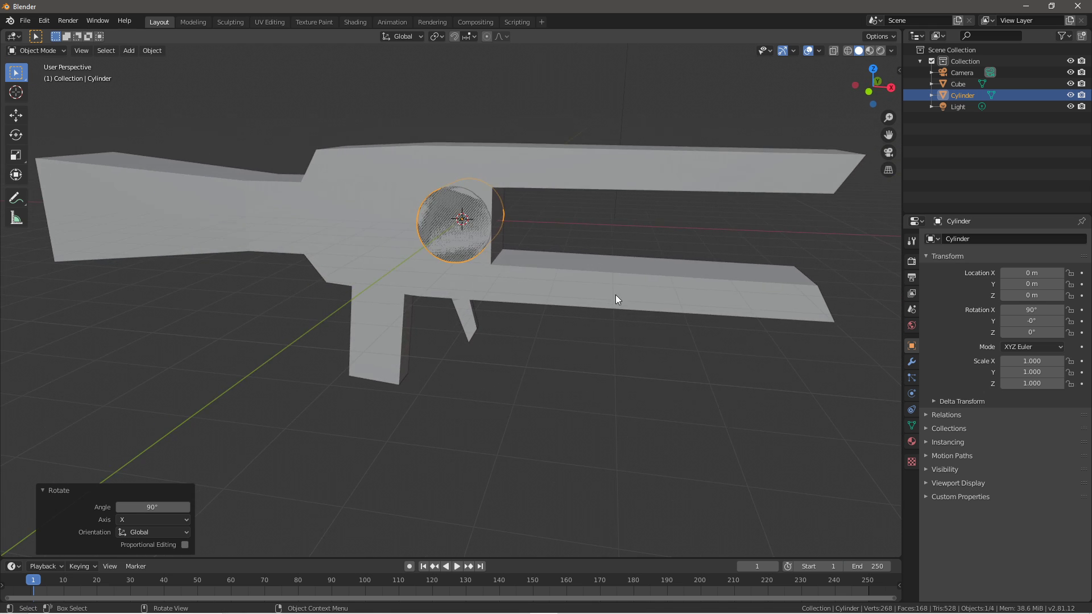
{"action": "key", "text": "s"}
{"action": "left_click", "coordinate": [592, 292]}
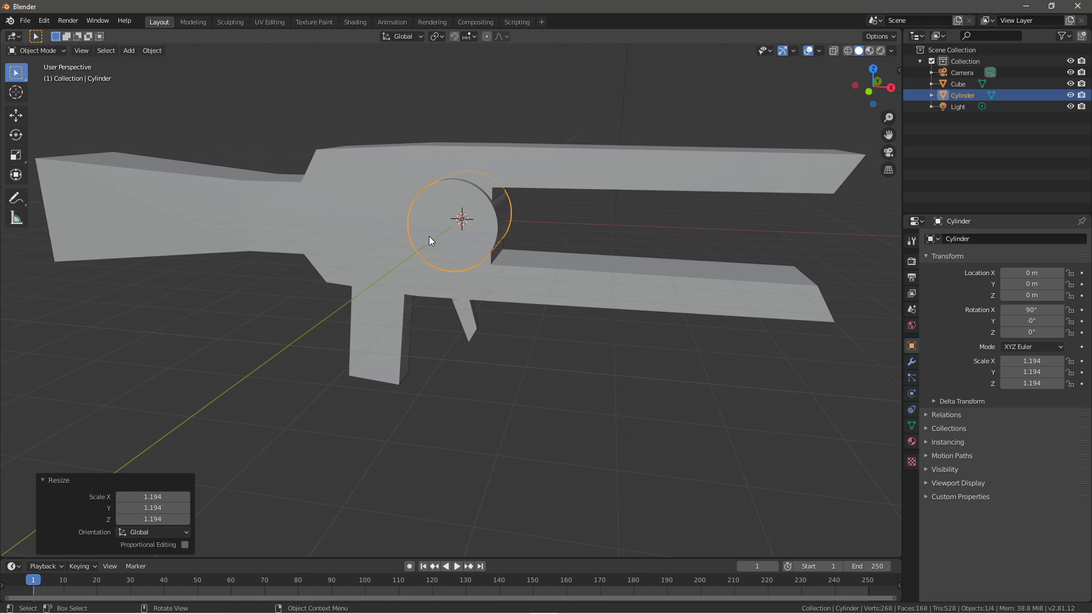
Slide the cylinder left along X and enlarge it to 1.249
{"action": "left_click", "coordinate": [16, 115]}
{"action": "left_click_drag", "start_coordinate": [506, 220], "coordinate": [453, 219]}
{"action": "middle_click_drag", "start_coordinate": [492, 241], "coordinate": [511, 228]}
{"action": "key", "text": "s"}
{"action": "left_click", "coordinate": [477, 291]}
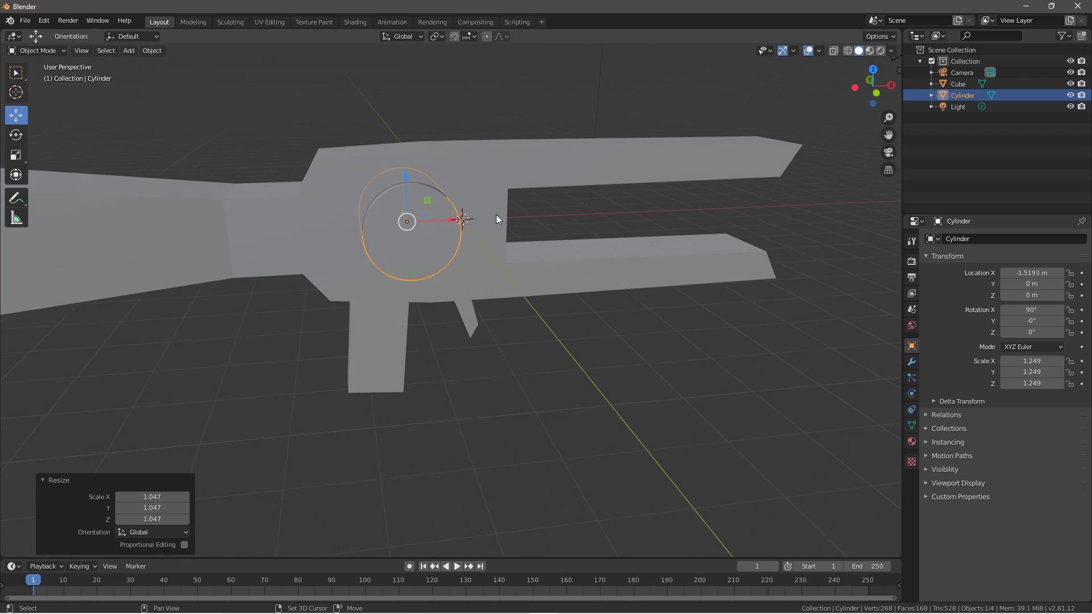
Join the cylinder into the gun body mesh with Ctrl+J
{"action": "left_click", "coordinate": [489, 198], "text": "shift"}
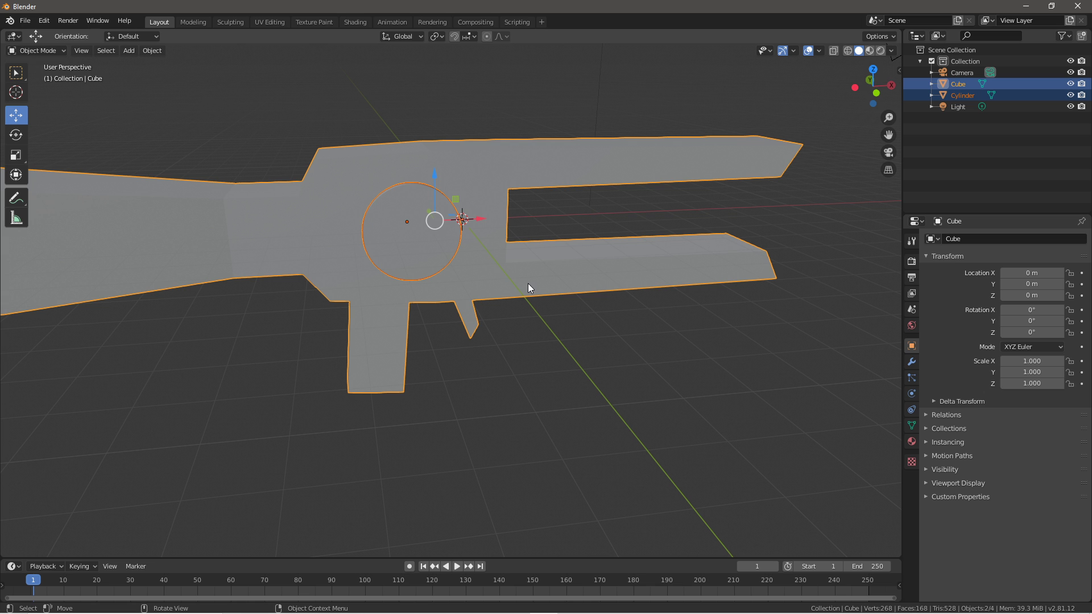
{"action": "key", "text": "ctrl+j"}
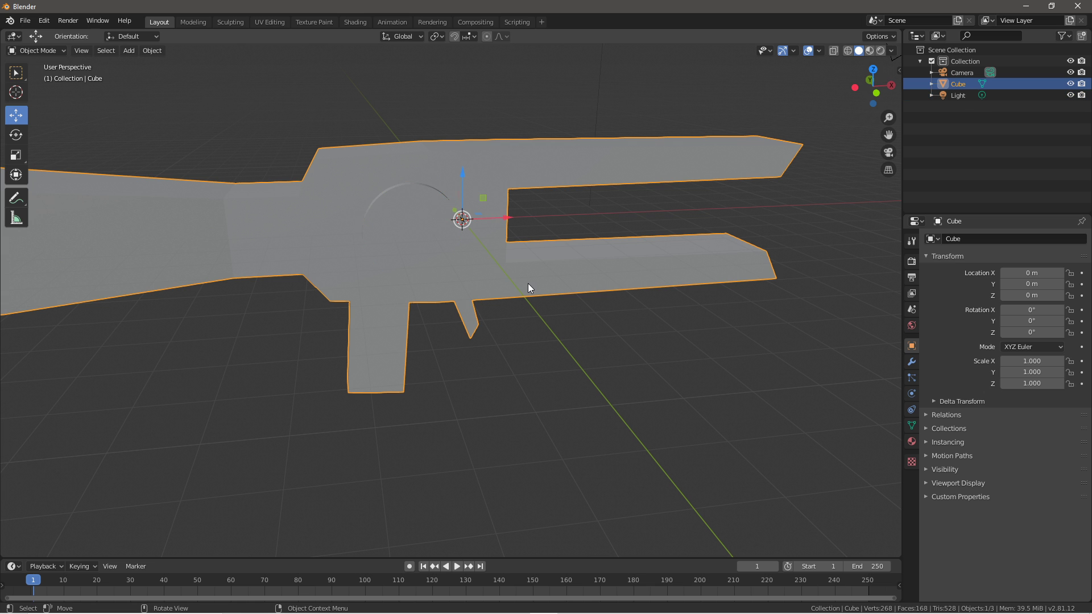
{"action": "middle_click_drag", "start_coordinate": [554, 319], "coordinate": [523, 305]}
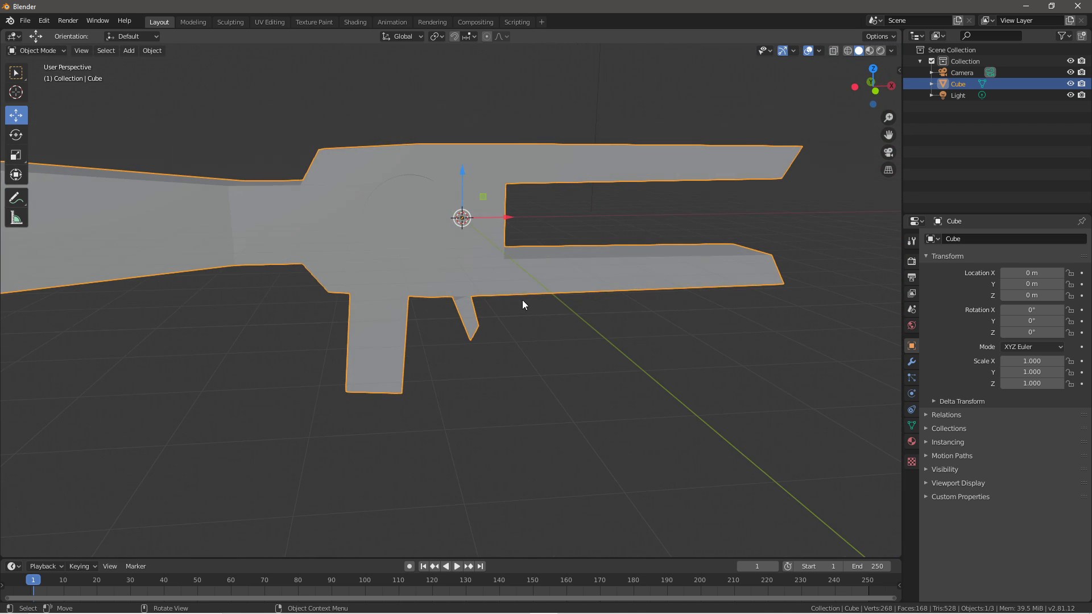
{"action": "key", "text": "Tab"}
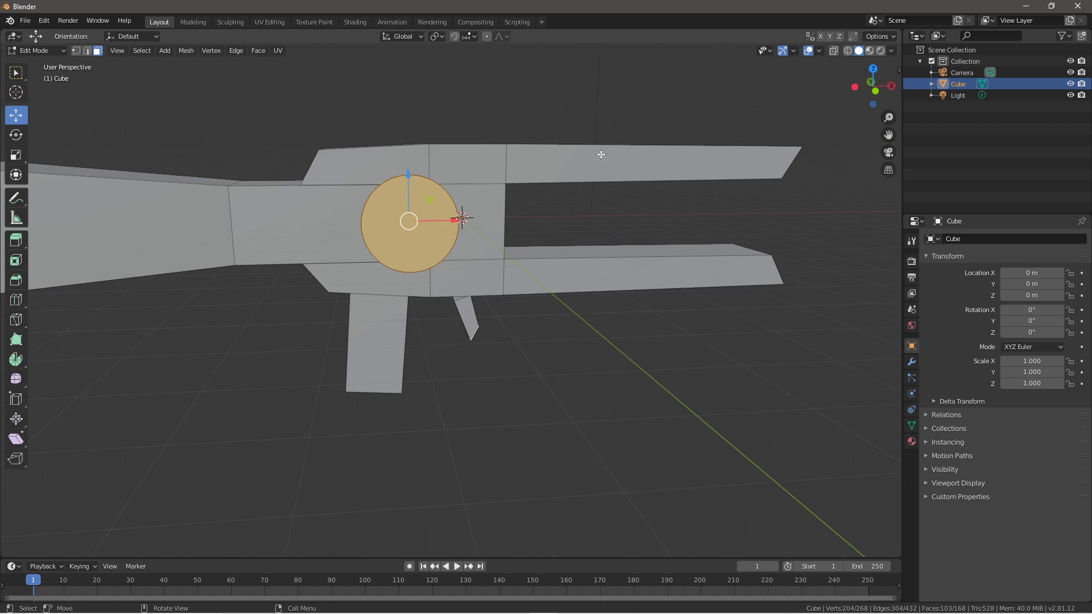
Select the round disc face on the gun's side and try two insets, undoing both
{"action": "left_click", "coordinate": [601, 154]}
{"action": "middle_click_drag", "start_coordinate": [739, 257], "coordinate": [706, 248]}
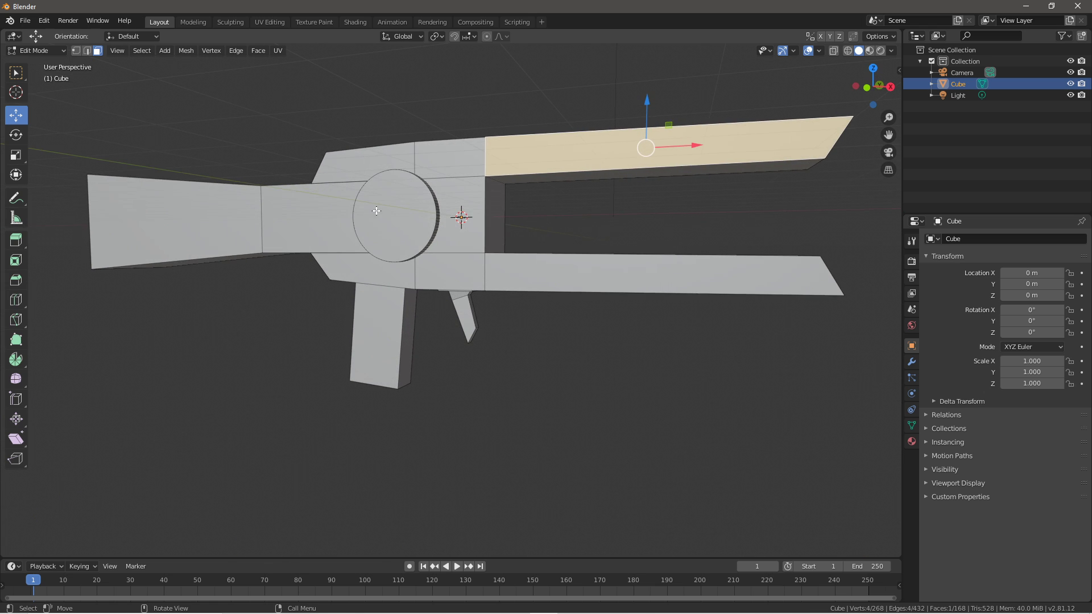
{"action": "left_click", "coordinate": [391, 212]}
{"action": "middle_click_drag", "start_coordinate": [405, 216], "coordinate": [520, 254]}
{"action": "key", "text": "i"}
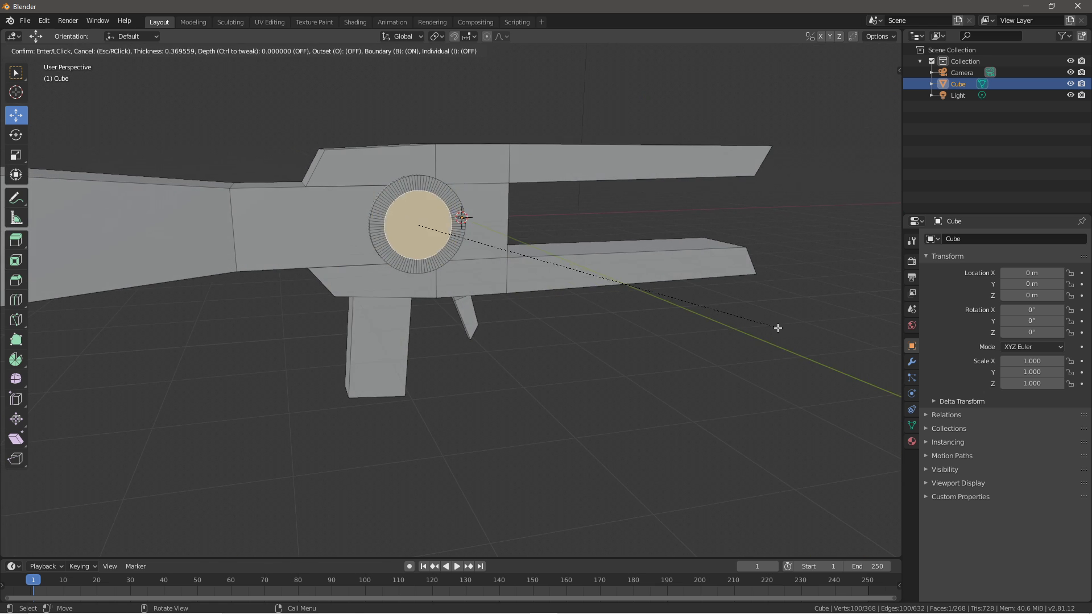
{"action": "left_click", "coordinate": [659, 303]}
{"action": "key", "text": "ctrl+z"}
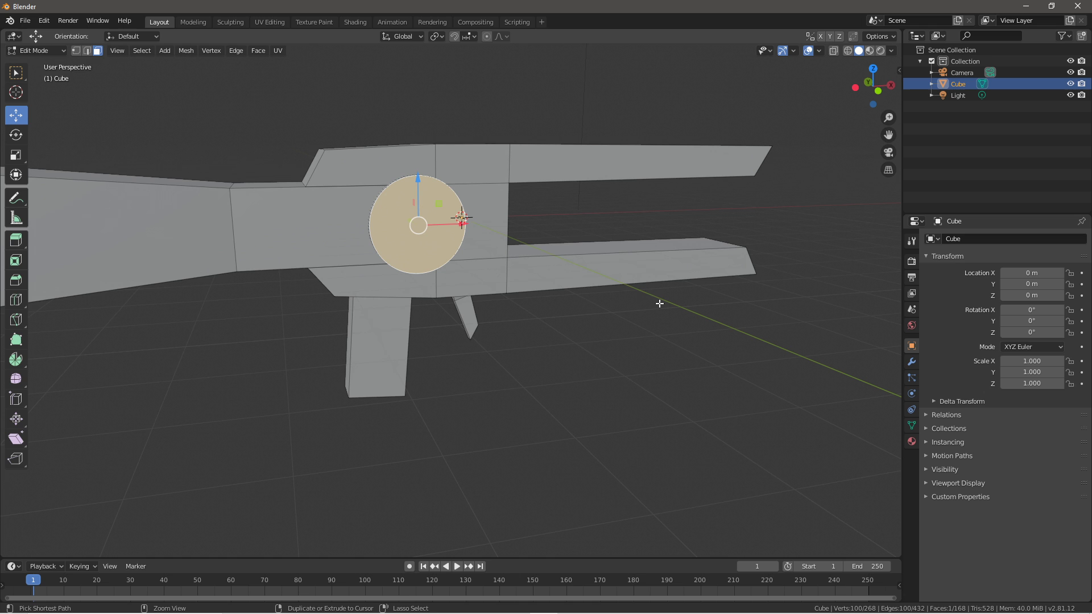
{"action": "key", "text": "i"}
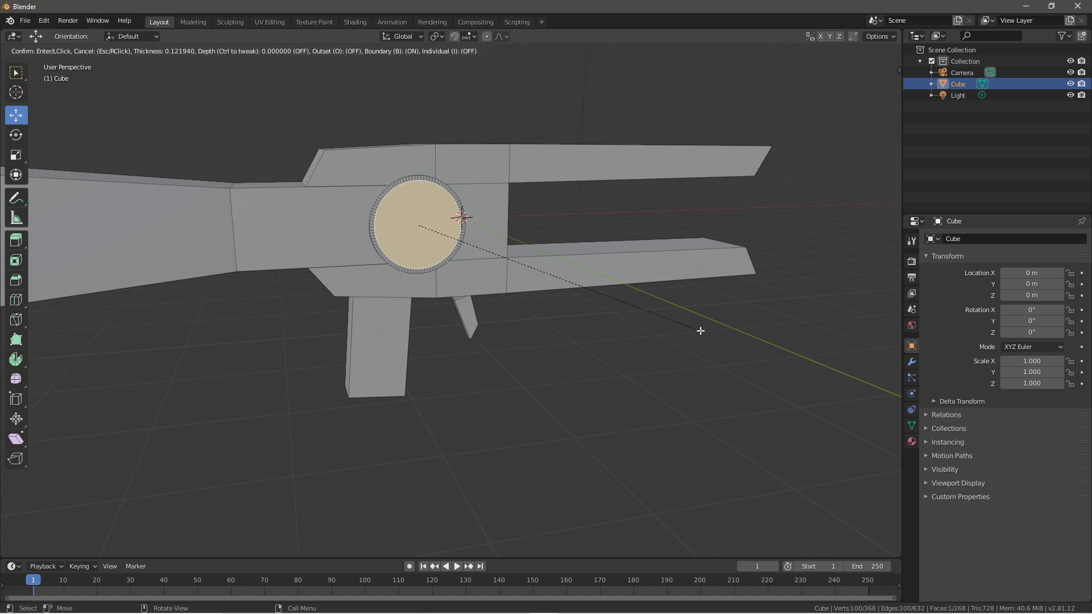
{"action": "left_click", "coordinate": [698, 330]}
{"action": "middle_click_drag", "start_coordinate": [527, 356], "coordinate": [593, 369]}
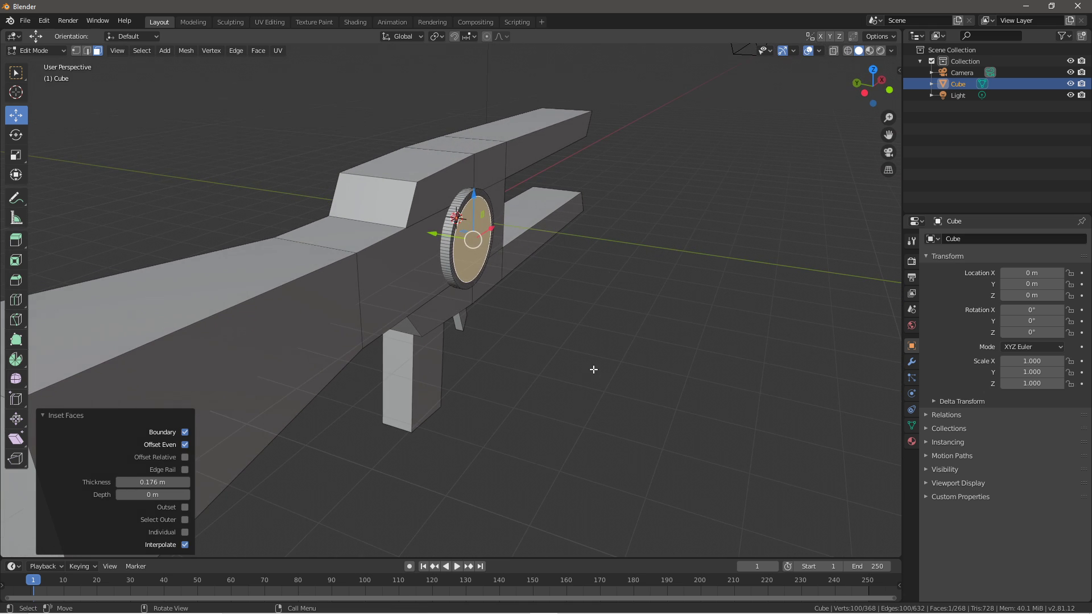
{"action": "key", "text": "ctrl+z"}
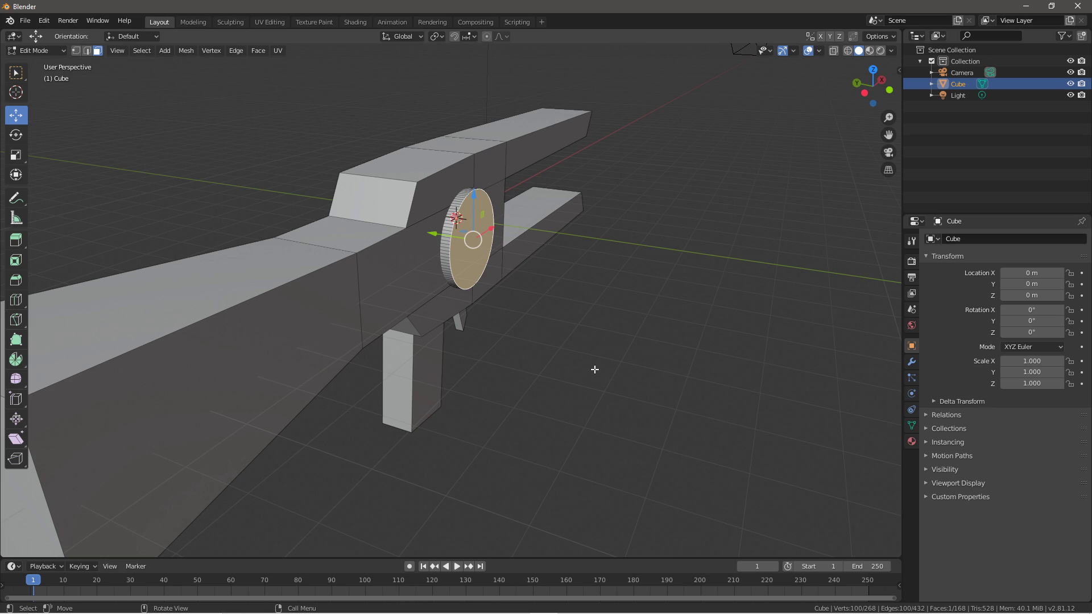
Inset the disc face 0.1325 m and extrude its centre outward about 0.152 m
{"action": "type", "text": "i"}
{"action": "type", "text": "1"}
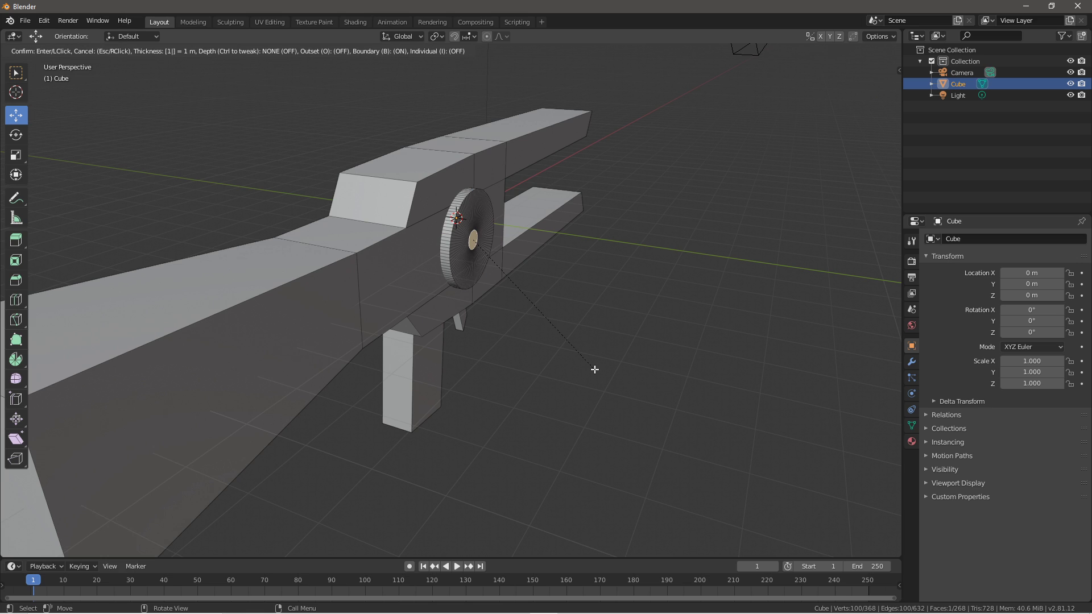
{"action": "key", "text": "BackSpace"}
{"action": "type", "text": "."}
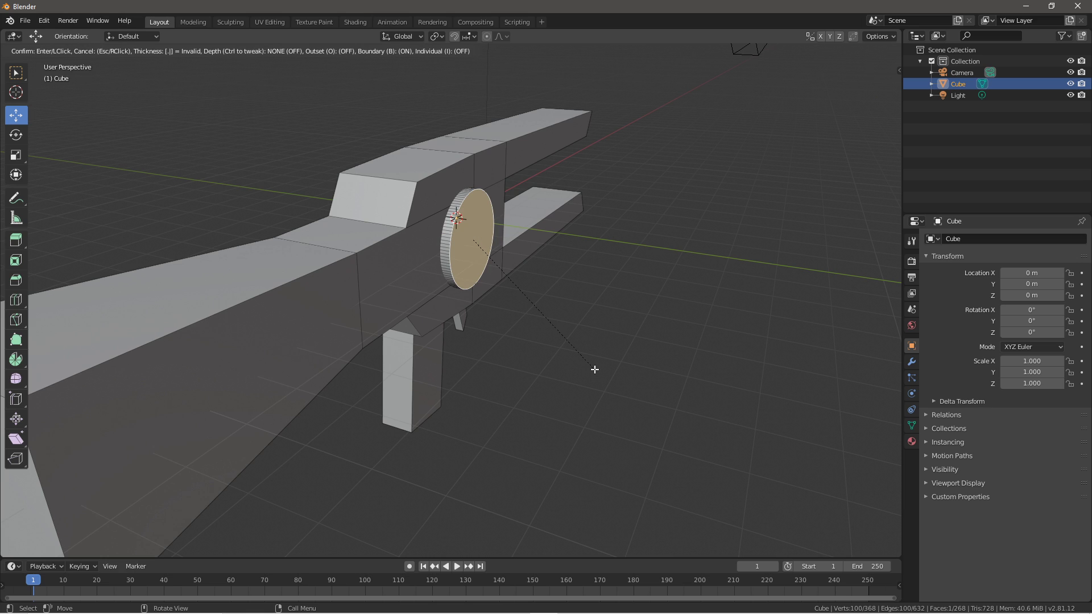
{"action": "type", "text": "8"}
{"action": "key", "text": "BackSpace"}
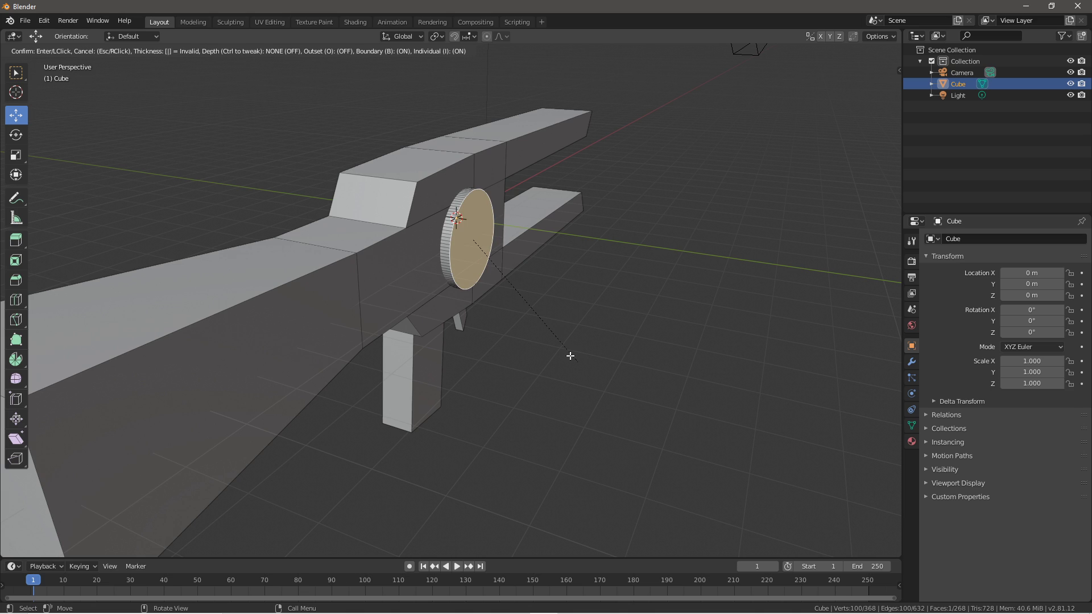
{"action": "key", "text": "Return"}
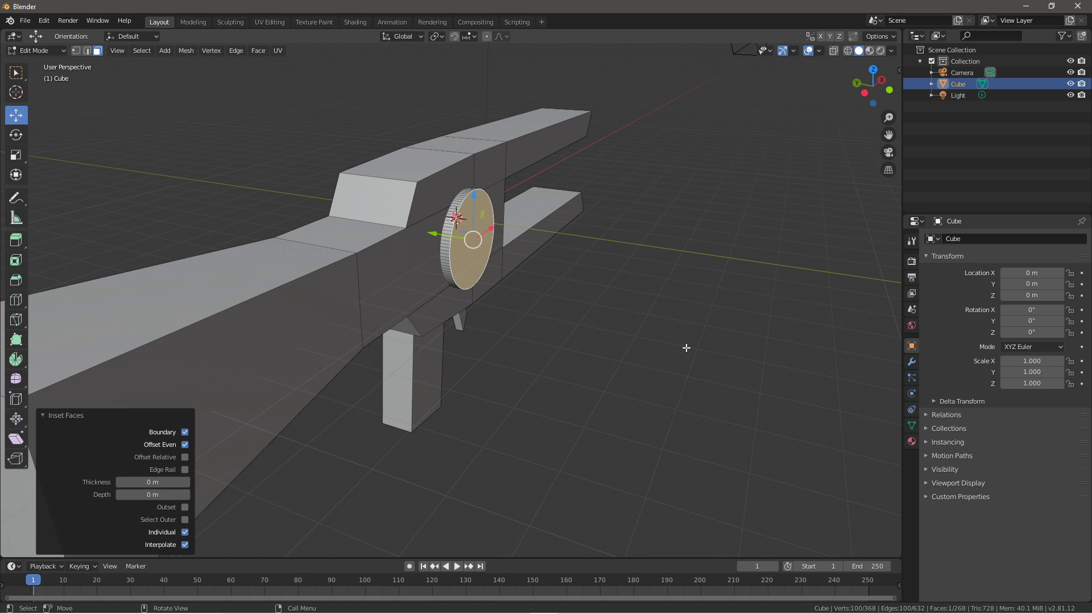
{"action": "key", "text": "i"}
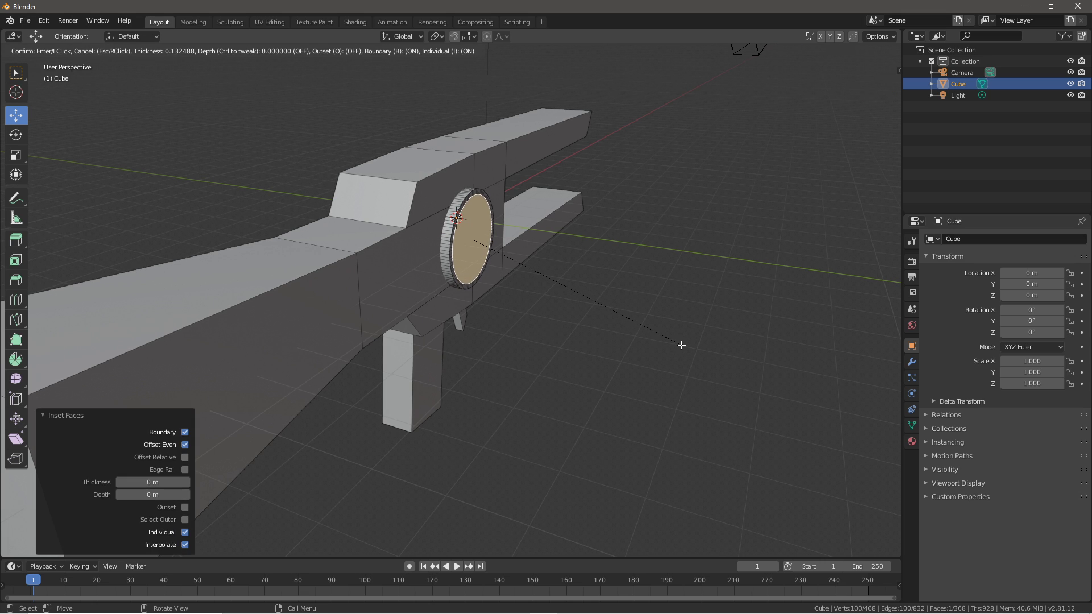
{"action": "key", "text": "Return"}
{"action": "key", "text": "e"}
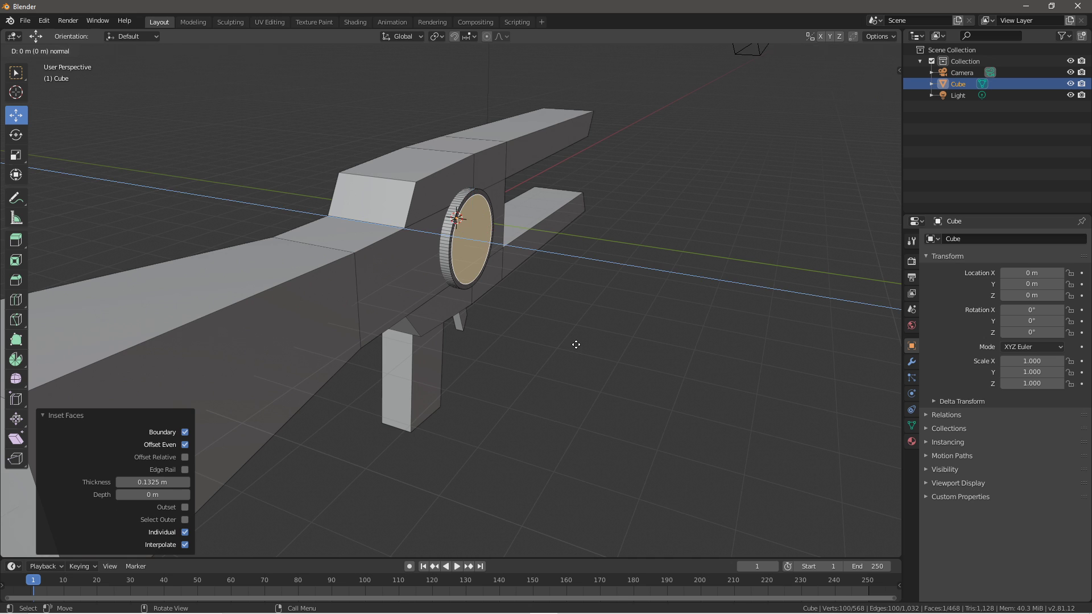
{"action": "left_click", "coordinate": [580, 344]}
Inset the disc face on the gun's other side and push its centre outward too
{"action": "middle_click_drag", "start_coordinate": [504, 353], "coordinate": [620, 370]}
{"action": "left_click", "coordinate": [446, 258]}
{"action": "key", "text": "i"}
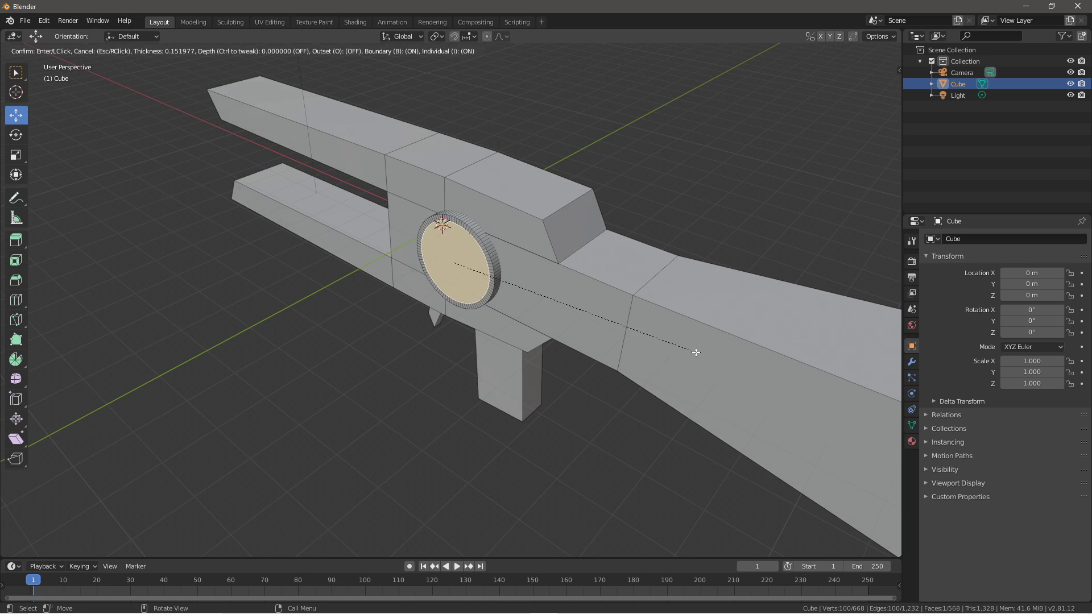
{"action": "left_click", "coordinate": [695, 352]}
{"action": "key", "text": "e"}
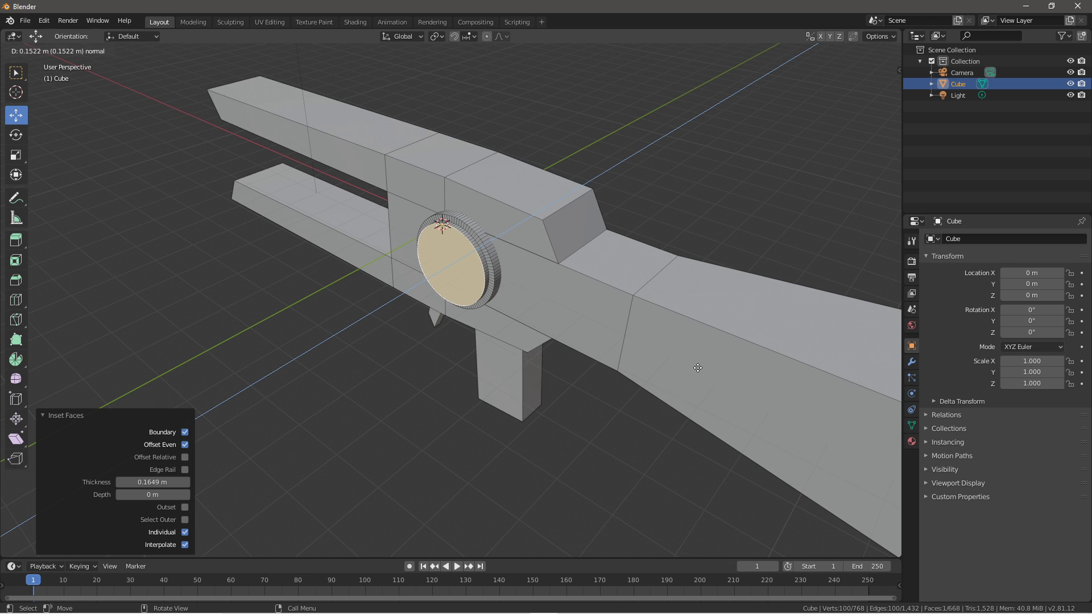
{"action": "left_click", "coordinate": [695, 364]}
{"action": "middle_click_drag", "start_coordinate": [695, 364], "coordinate": [557, 206]}
Select the four arm side faces on both sides and inset them about 0.2 m
{"action": "left_click", "coordinate": [574, 168]}
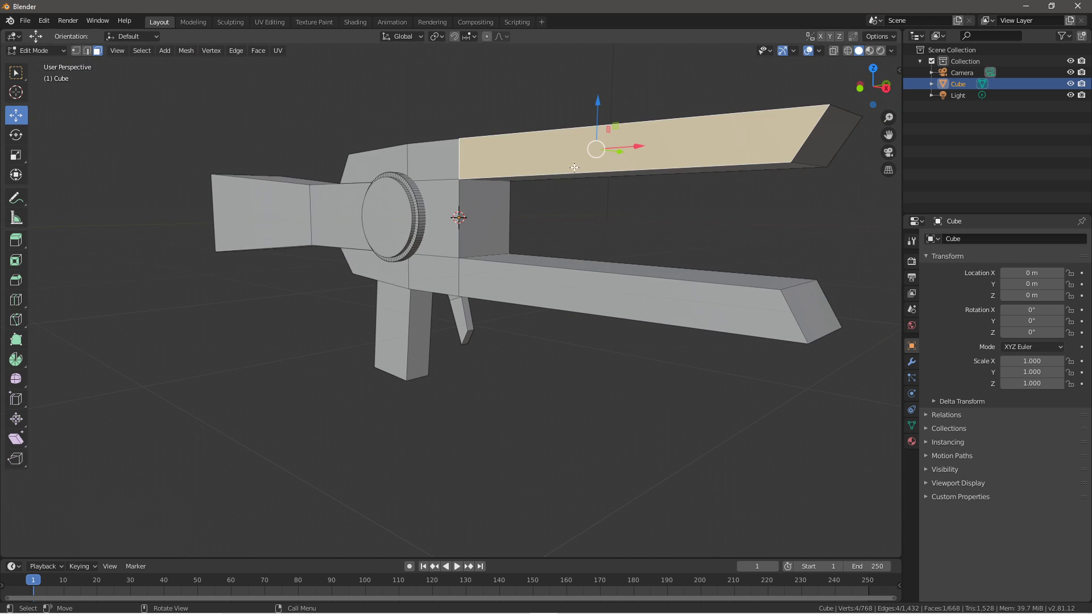
{"action": "left_click", "coordinate": [607, 294], "text": "shift"}
{"action": "middle_click_drag", "start_coordinate": [685, 339], "coordinate": [416, 282]}
{"action": "left_click", "coordinate": [413, 115], "text": "shift"}
{"action": "middle_click_drag", "start_coordinate": [413, 115], "coordinate": [640, 321]}
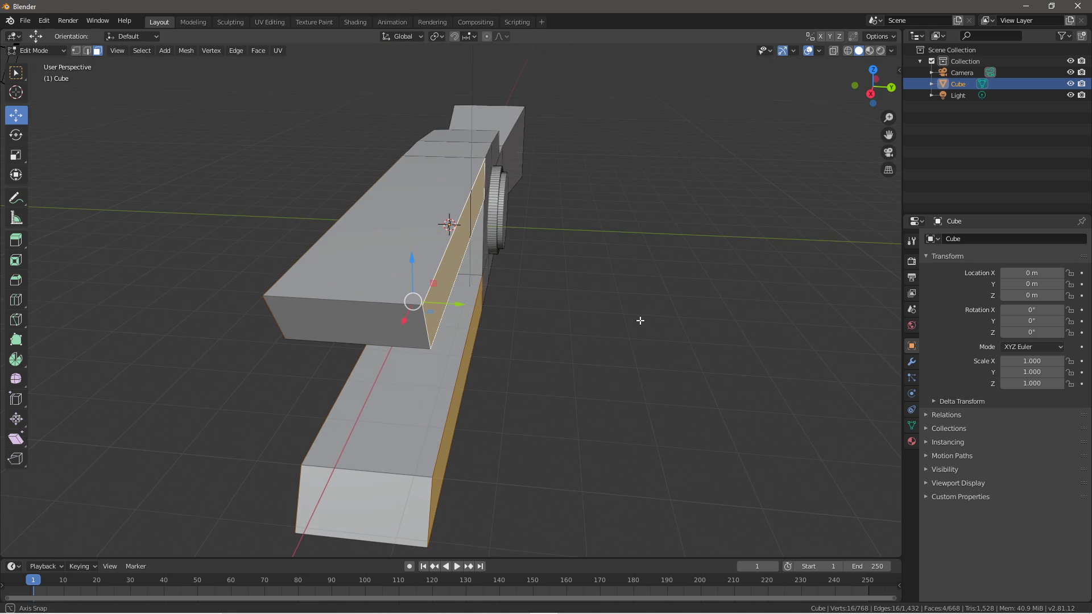
{"action": "key", "text": "i"}
{"action": "left_click", "coordinate": [761, 360]}
{"action": "middle_click_drag", "start_coordinate": [760, 361], "coordinate": [690, 361]}
{"action": "key", "text": "ctrl+z"}
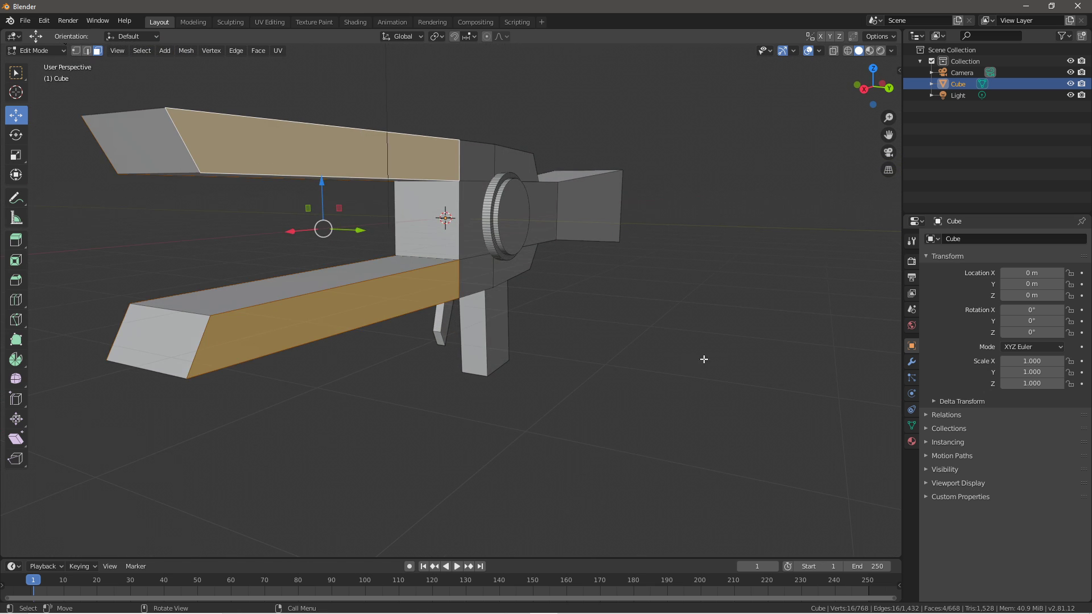
{"action": "key", "text": "i"}
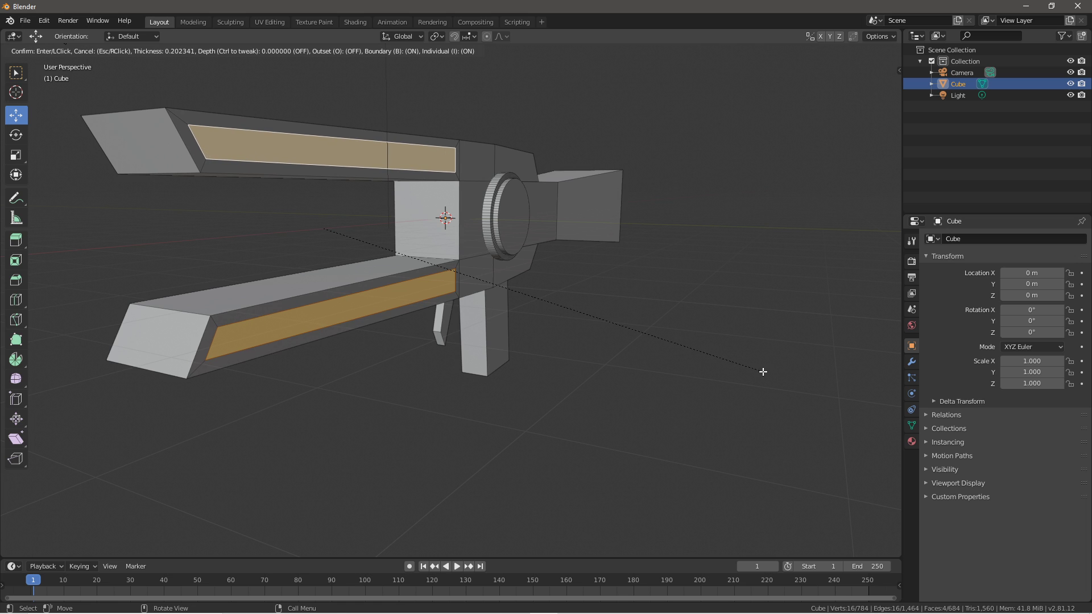
{"action": "left_click", "coordinate": [761, 372]}
Push the inset strip faces on both sides inward about 0.23 m into the arms
{"action": "scroll", "coordinate": [263, 353], "scroll_direction": "down", "scroll_amount": 1}
{"action": "left_click", "coordinate": [300, 327]}
{"action": "left_click", "coordinate": [308, 185], "text": "shift"}
{"action": "middle_click_drag", "start_coordinate": [389, 277], "coordinate": [432, 297]}
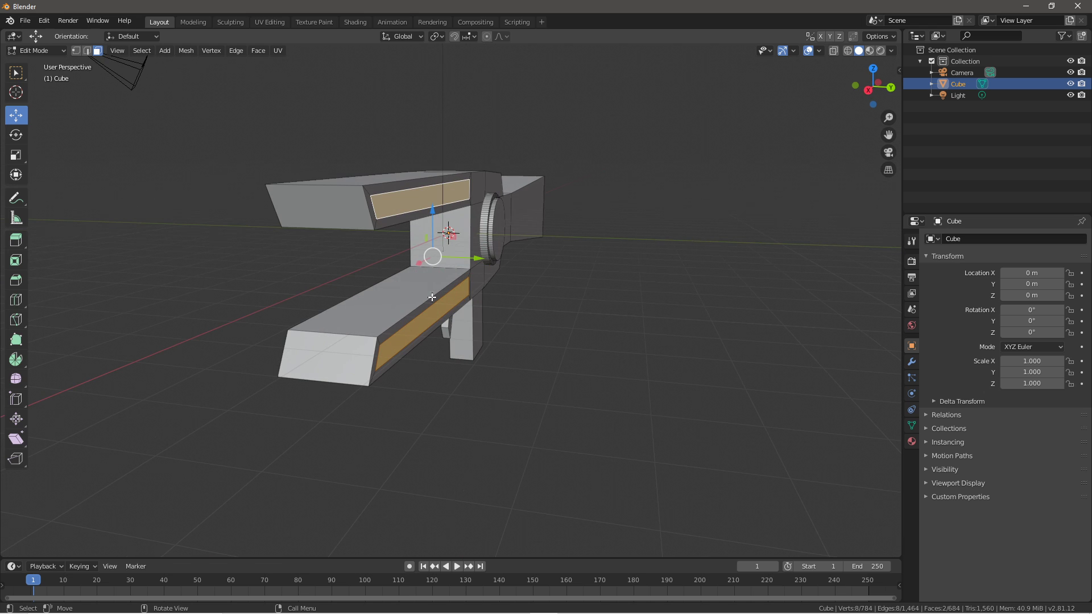
{"action": "key", "text": "e"}
{"action": "left_click", "coordinate": [726, 445]}
{"action": "middle_click_drag", "start_coordinate": [727, 445], "coordinate": [630, 414]}
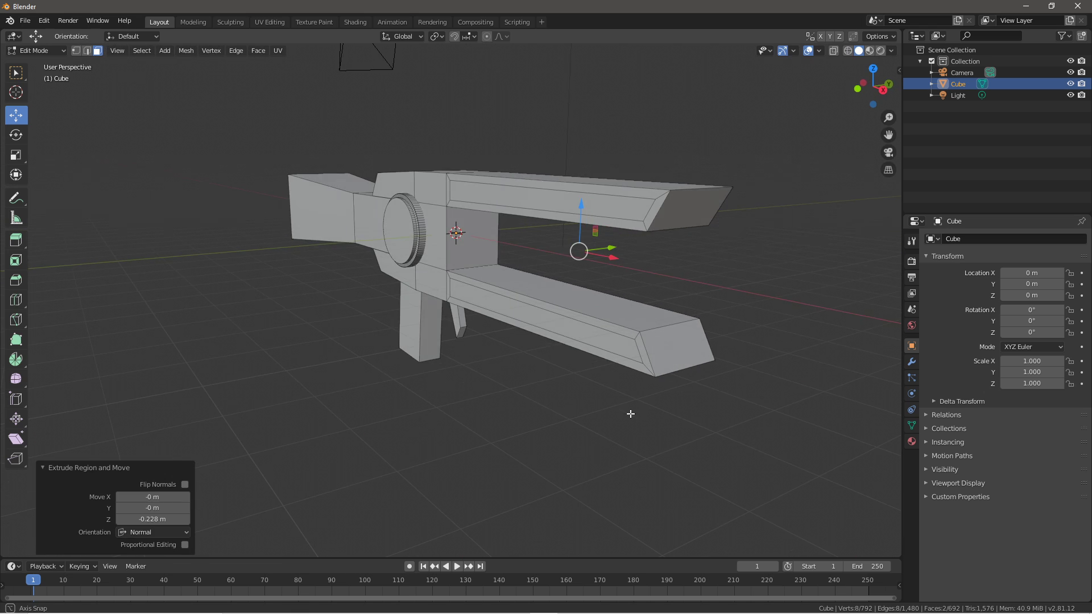
{"action": "left_click", "coordinate": [545, 325]}
{"action": "left_click", "coordinate": [534, 202], "text": "shift"}
{"action": "key", "text": "e"}
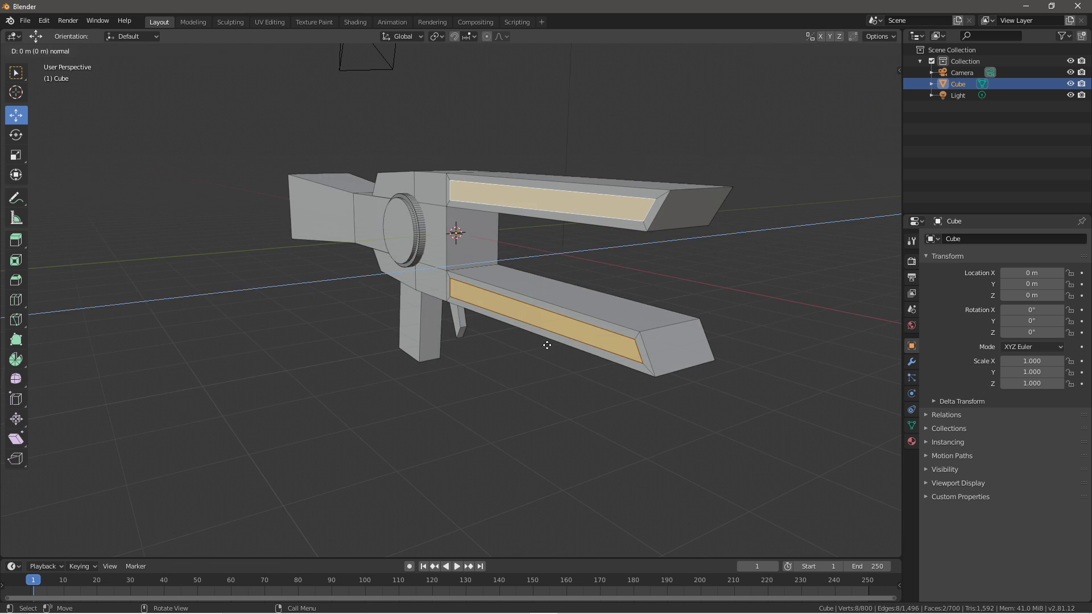
{"action": "left_click", "coordinate": [551, 344]}
{"action": "middle_click_drag", "start_coordinate": [556, 343], "coordinate": [488, 252]}
Inset the side face behind the disc and push it inward as a recessed panel
{"action": "left_click", "coordinate": [324, 234]}
{"action": "scroll", "coordinate": [326, 333], "scroll_direction": "up", "scroll_amount": 4}
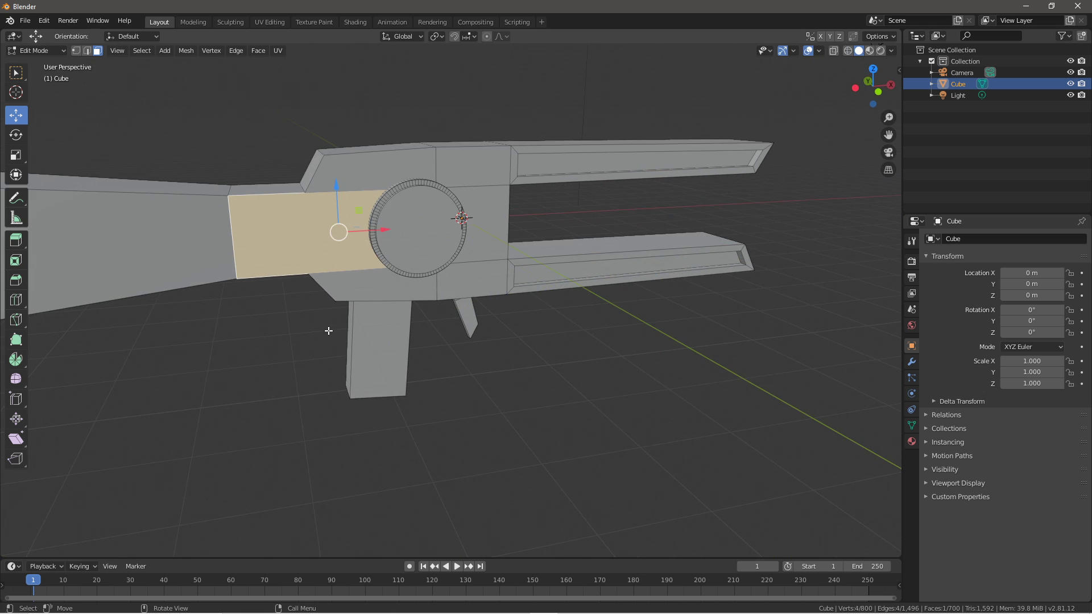
{"action": "middle_click_drag", "start_coordinate": [322, 340], "coordinate": [375, 344]}
{"action": "key", "text": "i"}
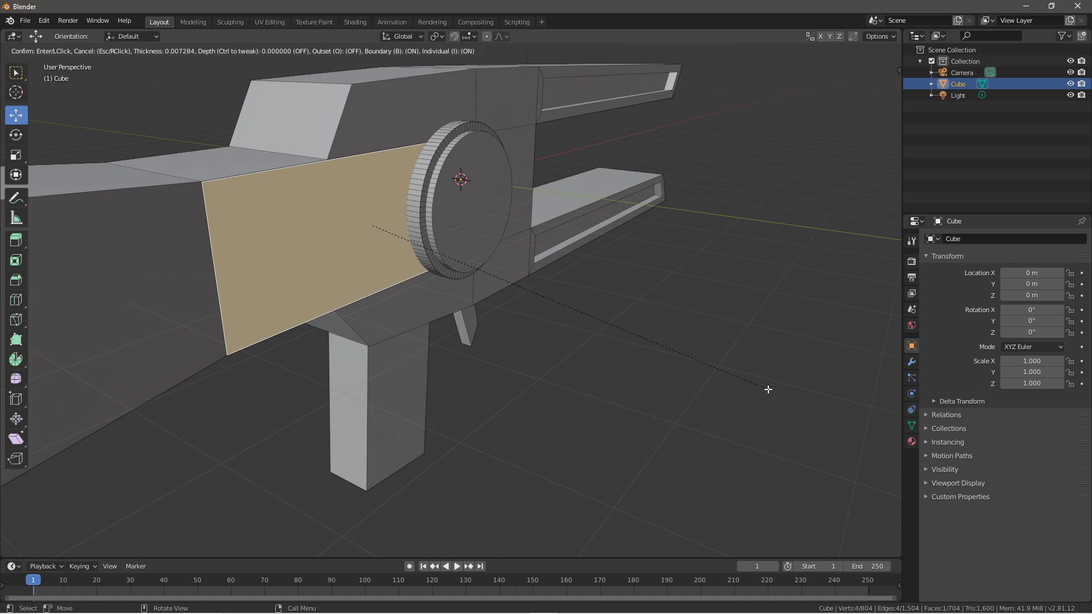
{"action": "left_click", "coordinate": [751, 388]}
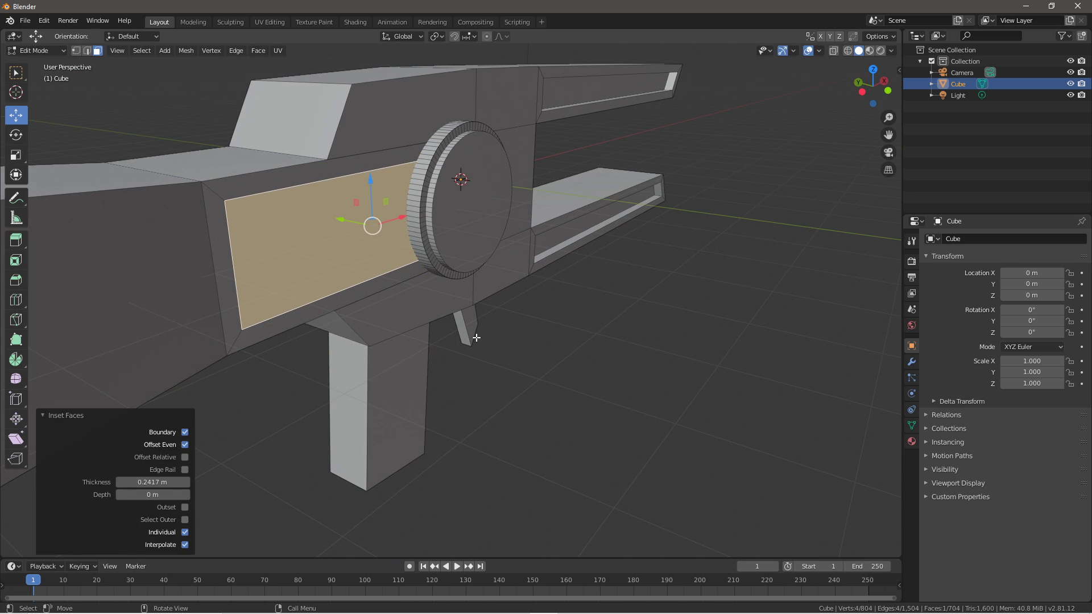
{"action": "key", "text": "e"}
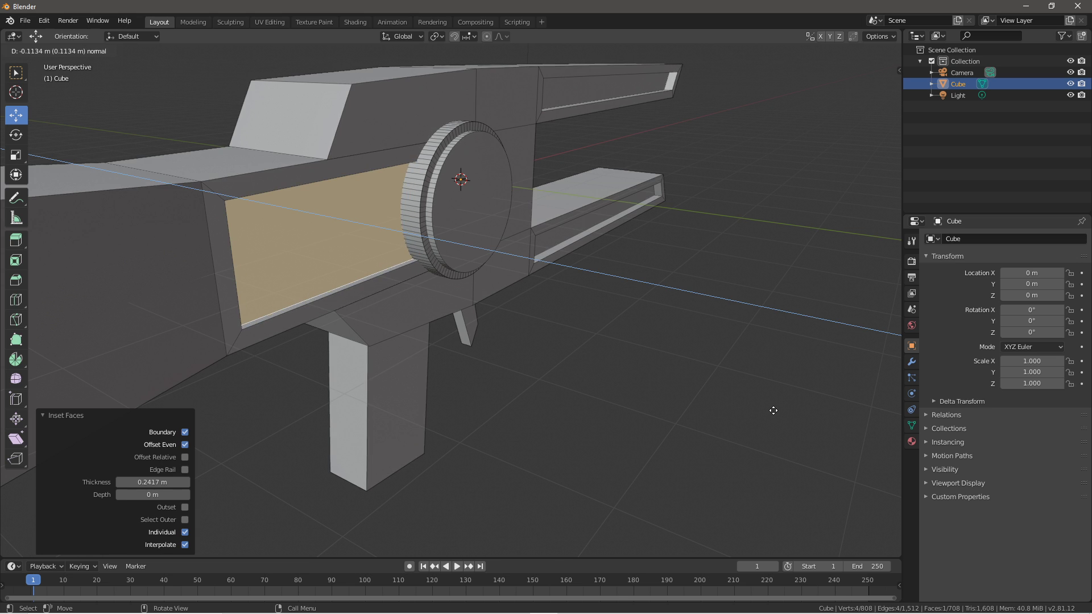
{"action": "left_click", "coordinate": [773, 410]}
Inset the matching side face on the other side and push it inward 0.171 m
{"action": "middle_click_drag", "start_coordinate": [524, 382], "coordinate": [618, 376]}
{"action": "left_click", "coordinate": [562, 208]}
{"action": "left_click", "coordinate": [547, 269]}
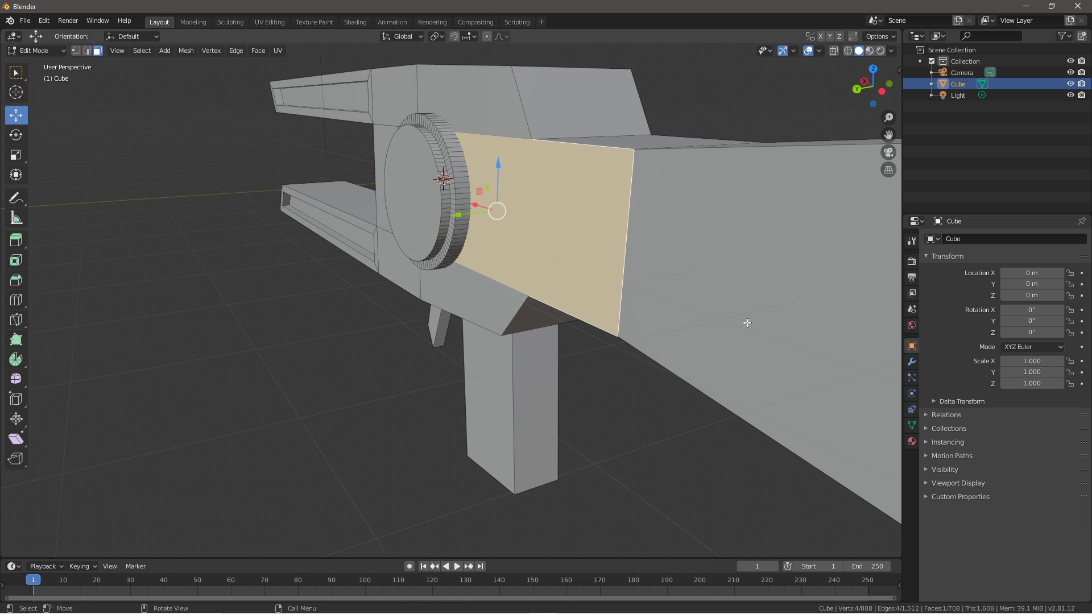
{"action": "key", "text": "i"}
{"action": "left_click", "coordinate": [736, 319]}
{"action": "key", "text": "e"}
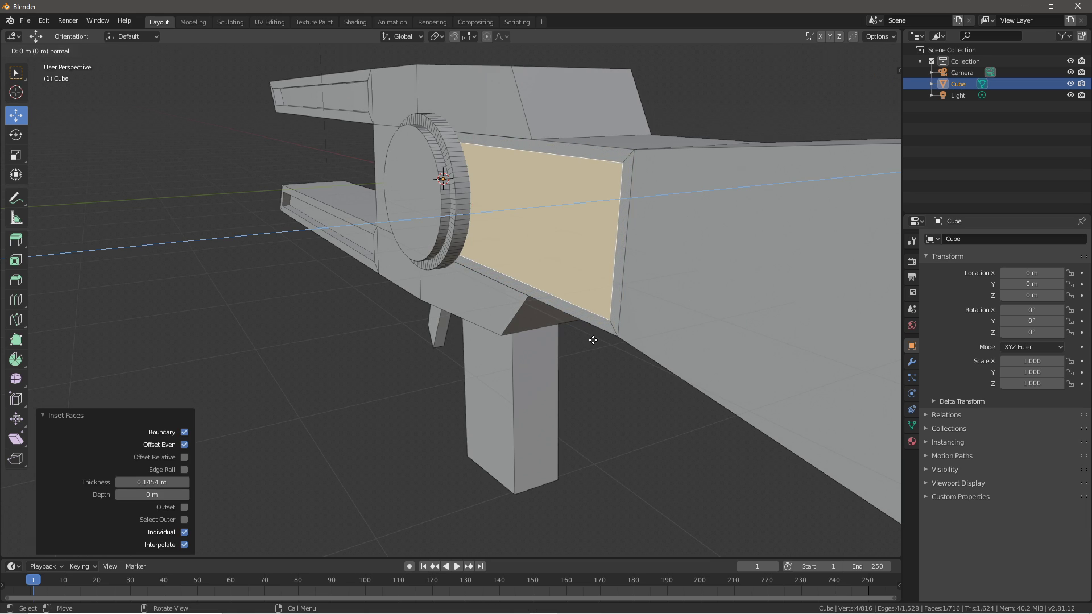
{"action": "left_click", "coordinate": [604, 339]}
{"action": "middle_click_drag", "start_coordinate": [508, 344], "coordinate": [487, 325]}
Trial-shrink the stock end face and undo it, then scale both arm end faces down
{"action": "key", "text": "s"}
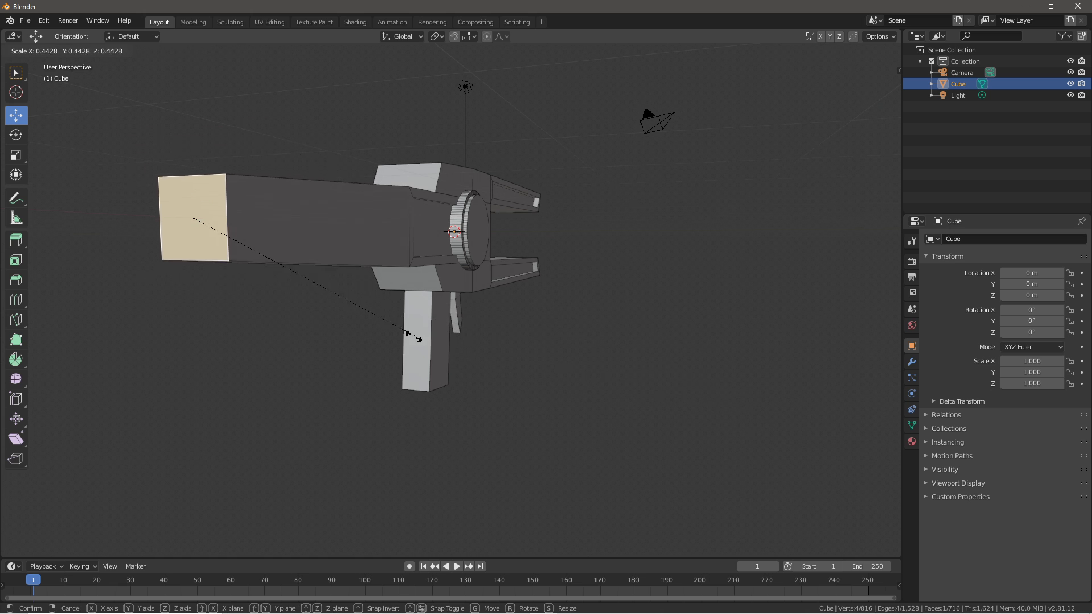
{"action": "left_click", "coordinate": [288, 297]}
{"action": "key", "text": "ctrl+z"}
{"action": "middle_click_drag", "start_coordinate": [567, 343], "coordinate": [519, 360]}
{"action": "left_click", "coordinate": [540, 362], "text": "shift"}
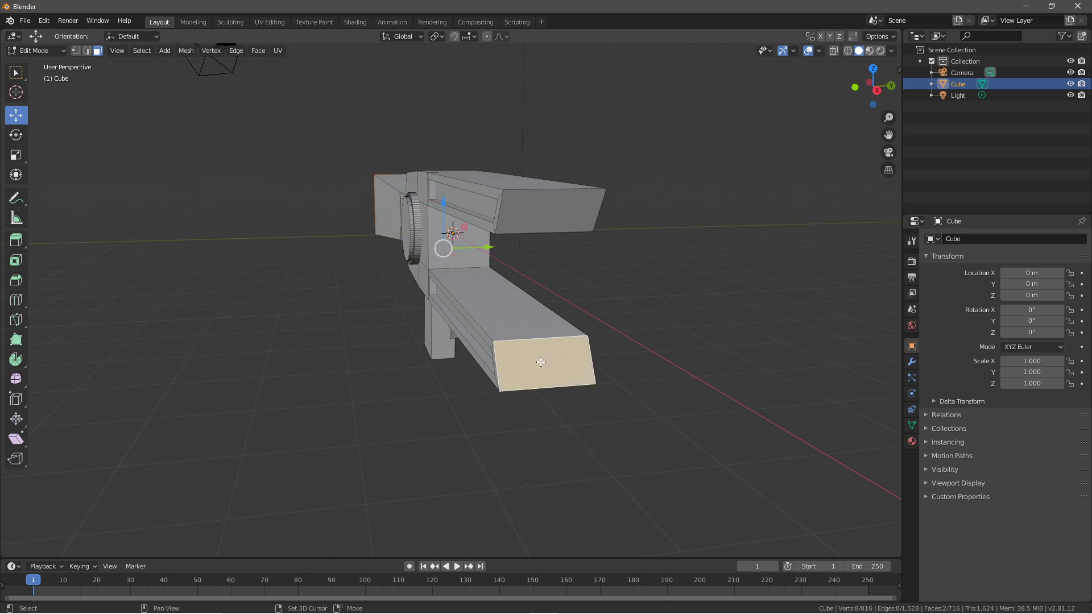
{"action": "left_click", "coordinate": [578, 207], "text": "shift"}
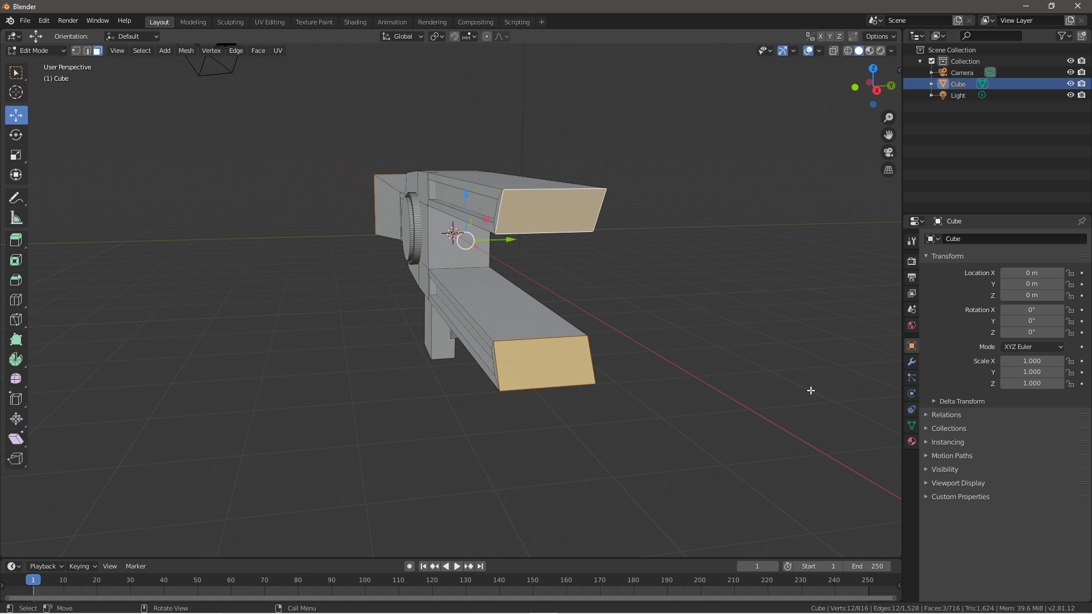
{"action": "key", "text": "s"}
{"action": "left_click", "coordinate": [765, 378]}
{"action": "middle_click_drag", "start_coordinate": [616, 365], "coordinate": [692, 385]}
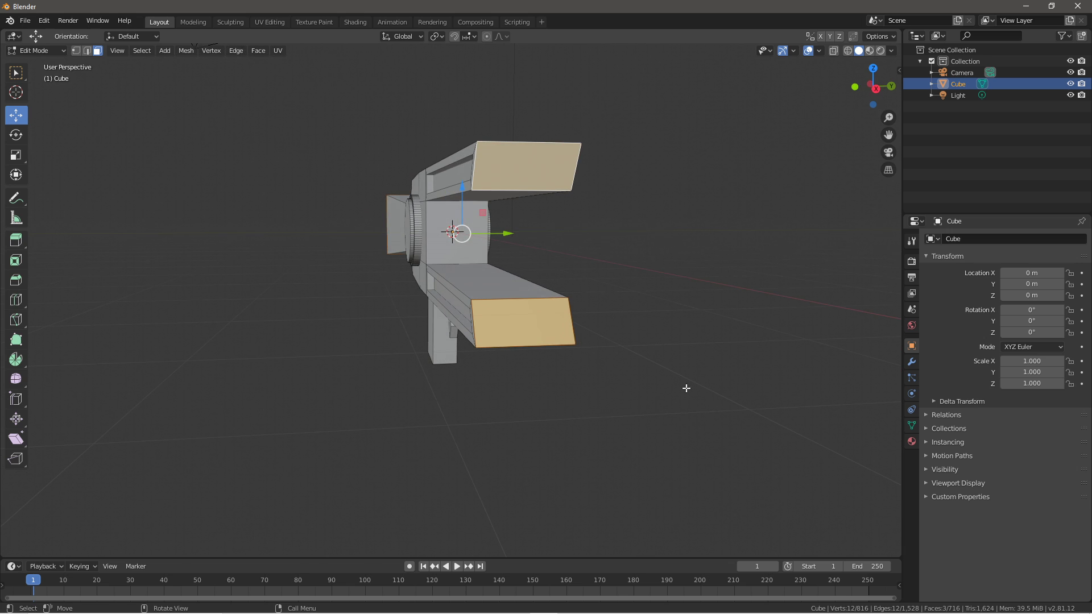
Reselect both arm end faces, scale them to 0.870, then undo it
{"action": "left_click", "coordinate": [525, 166]}
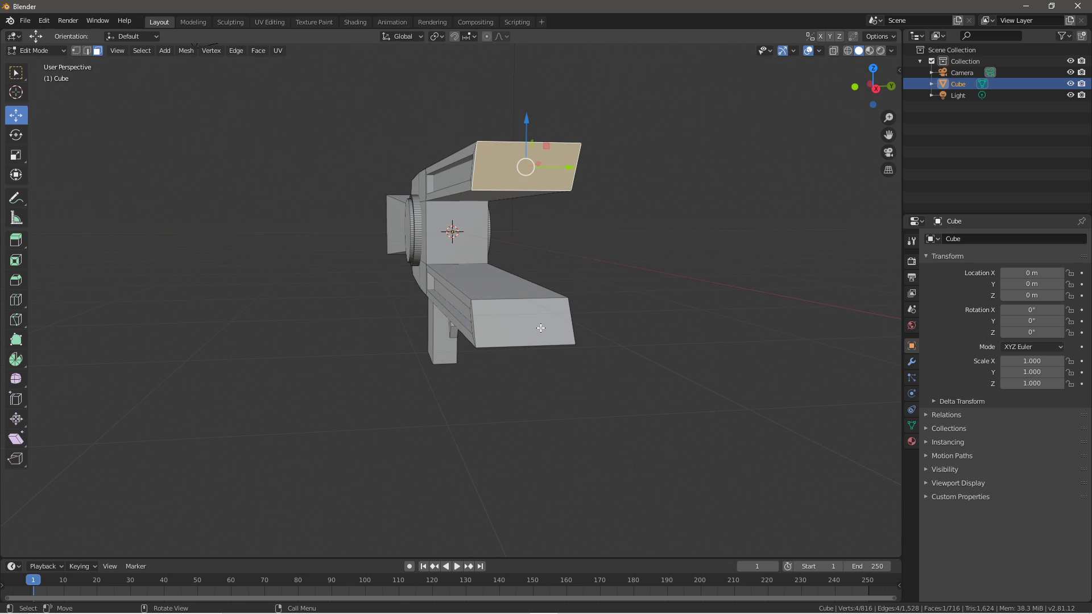
{"action": "left_click", "coordinate": [523, 321]}
{"action": "left_click", "coordinate": [526, 171], "text": "shift"}
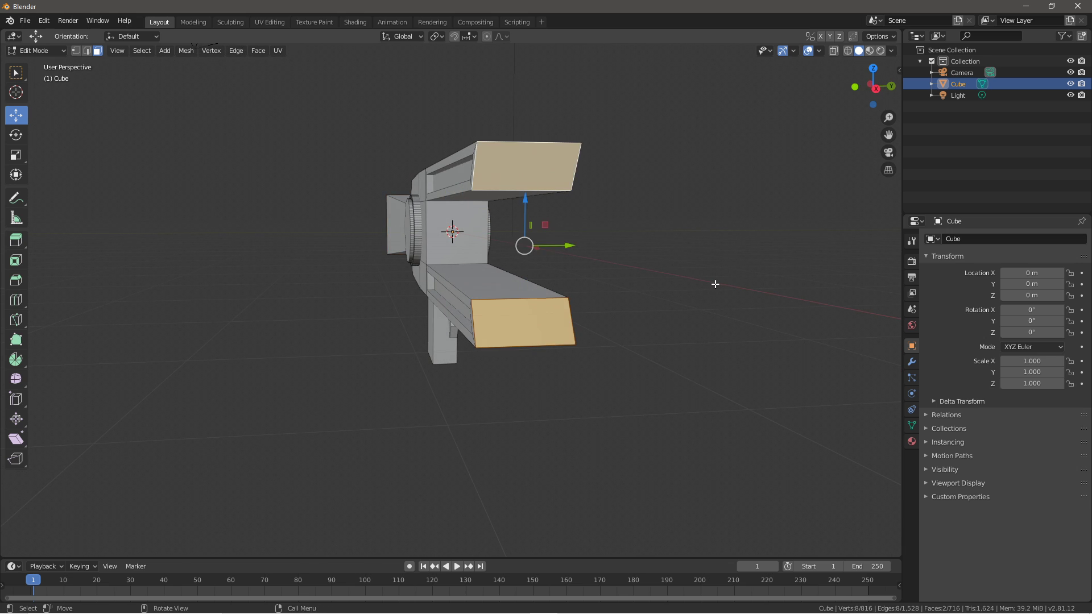
{"action": "key", "text": "s"}
{"action": "left_click", "coordinate": [690, 280]}
{"action": "mouse_move", "coordinate": [691, 280]}
{"action": "middle_mouse_down"}
{"action": "mouse_move", "coordinate": [641, 290]}
{"action": "mouse_move", "coordinate": [671, 285]}
{"action": "mouse_move", "coordinate": [646, 253]}
{"action": "mouse_move", "coordinate": [692, 273]}
{"action": "middle_mouse_up"}
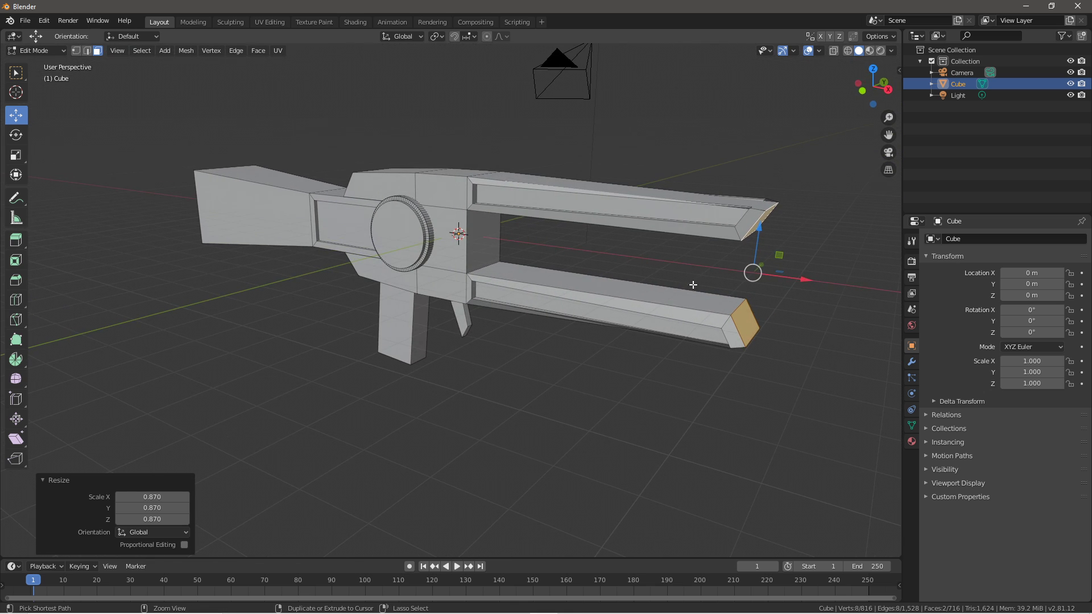
{"action": "key", "text": "ctrl+z"}
{"action": "middle_click_drag", "start_coordinate": [656, 327], "coordinate": [647, 330]}
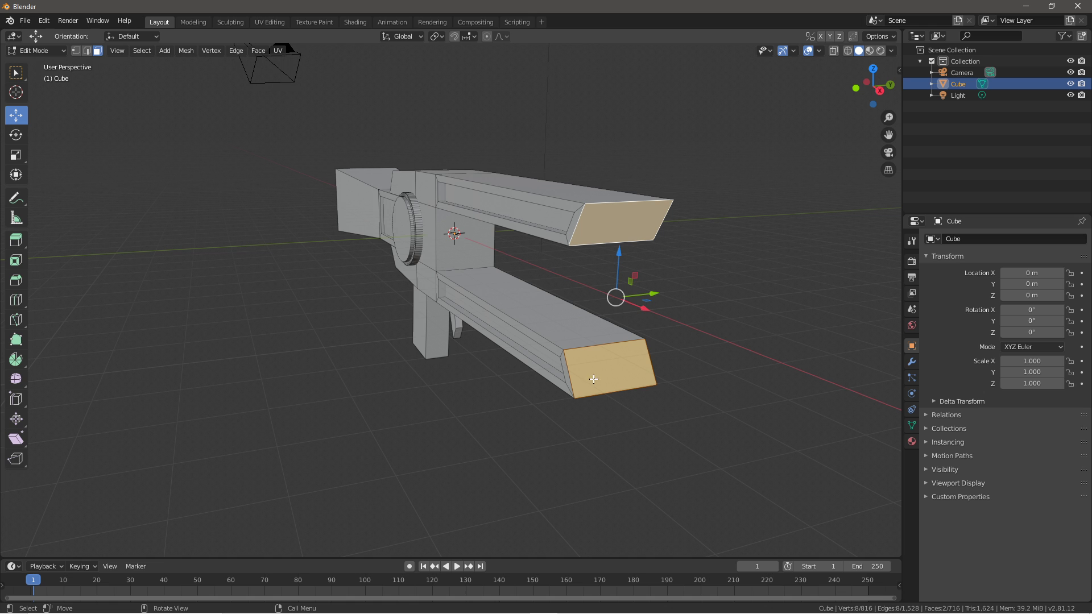
Scale the arm end faces to 0.802, then undo it and the last side-panel recess
{"action": "key", "text": "s"}
{"action": "left_click", "coordinate": [702, 347]}
{"action": "middle_click_drag", "start_coordinate": [669, 312], "coordinate": [522, 187]}
{"action": "middle_click_drag", "start_coordinate": [719, 302], "coordinate": [625, 305]}
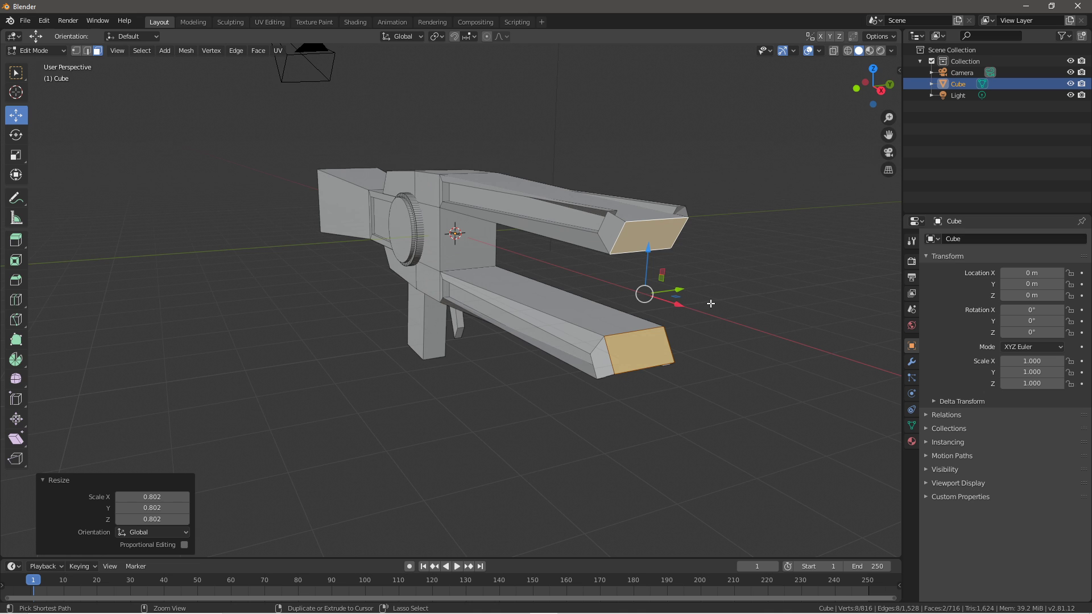
{"action": "key", "text": "ctrl+z"}
{"action": "key", "text": "ctrl+z"}
{"action": "middle_click_drag", "start_coordinate": [735, 319], "coordinate": [608, 310]}
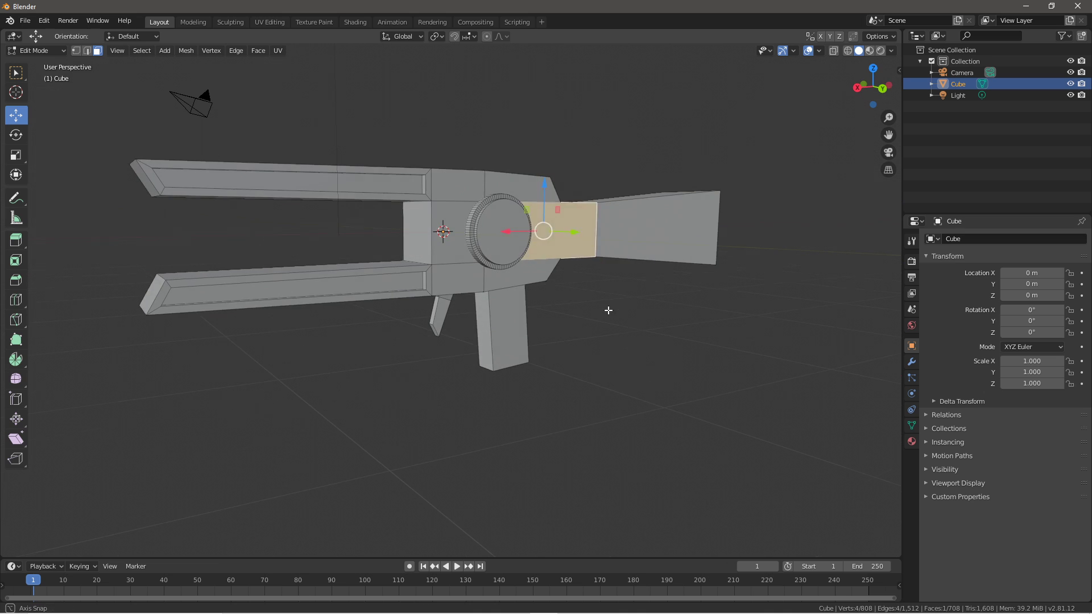
Select both arm end faces and scale them down smaller to narrow the prongs
{"action": "key", "text": "ctrl+z"}
{"action": "key", "text": "ctrl+z"}
{"action": "key", "text": "ctrl+z"}
{"action": "left_click", "coordinate": [380, 351]}
{"action": "middle_click_drag", "start_coordinate": [565, 351], "coordinate": [569, 398]}
{"action": "left_click", "coordinate": [381, 182], "text": "shift"}
{"action": "key", "text": "s"}
{"action": "left_click", "coordinate": [680, 356]}
{"action": "key", "text": "ctrl+z"}
{"action": "key", "text": "s"}
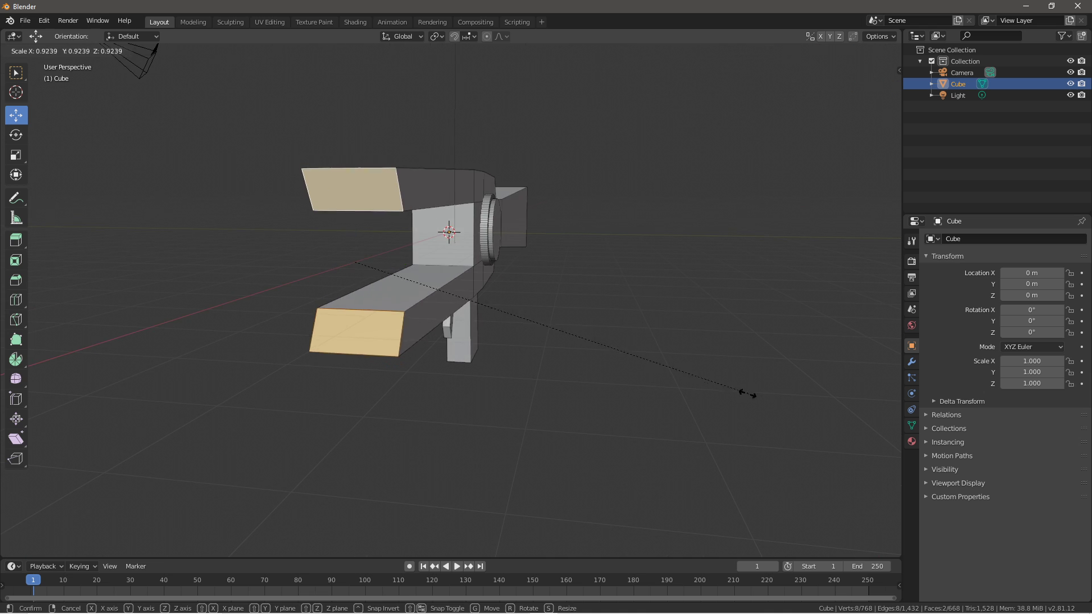
{"action": "left_click", "coordinate": [755, 395]}
{"action": "middle_click_drag", "start_coordinate": [755, 395], "coordinate": [574, 387]}
Inset the arm side faces and push the strips inward about 0.14 m on both sides
{"action": "left_click", "coordinate": [564, 296]}
{"action": "left_click", "coordinate": [566, 194], "text": "shift"}
{"action": "middle_click_drag", "start_coordinate": [569, 244], "coordinate": [418, 251]}
{"action": "left_click", "coordinate": [341, 266], "text": "shift"}
{"action": "middle_click_drag", "start_coordinate": [574, 338], "coordinate": [739, 373]}
{"action": "key", "text": "i"}
{"action": "left_click", "coordinate": [735, 375]}
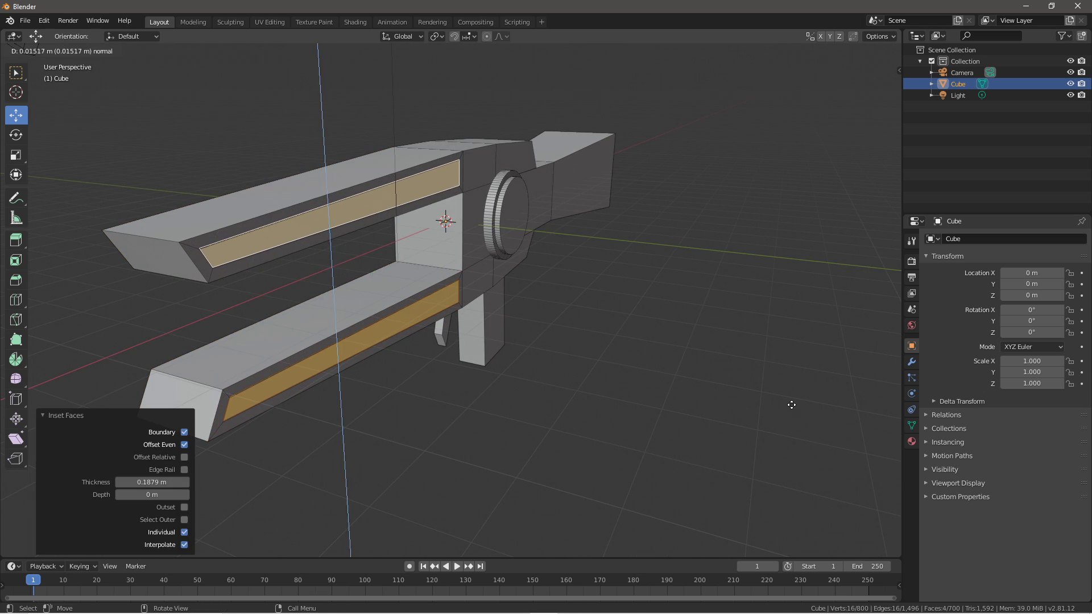
{"action": "left_click", "coordinate": [427, 186]}
{"action": "left_click", "coordinate": [434, 304], "text": "shift"}
{"action": "left_click", "coordinate": [652, 359]}
{"action": "left_click", "coordinate": [494, 212]}
{"action": "left_click", "coordinate": [502, 369], "text": "shift"}
{"action": "key", "text": "e"}
Inset and push inward the side panels behind the disc on both sides of the gun
{"action": "left_click", "coordinate": [353, 244]}
{"action": "key", "text": "i"}
{"action": "left_click", "coordinate": [714, 370]}
{"action": "key", "text": "e"}
{"action": "middle_click_drag", "start_coordinate": [566, 364], "coordinate": [623, 363]}
{"action": "left_click", "coordinate": [493, 254]}
{"action": "key", "text": "i"}
{"action": "left_click", "coordinate": [680, 353]}
{"action": "key", "text": "e"}
{"action": "middle_click_drag", "start_coordinate": [700, 352], "coordinate": [529, 305]}
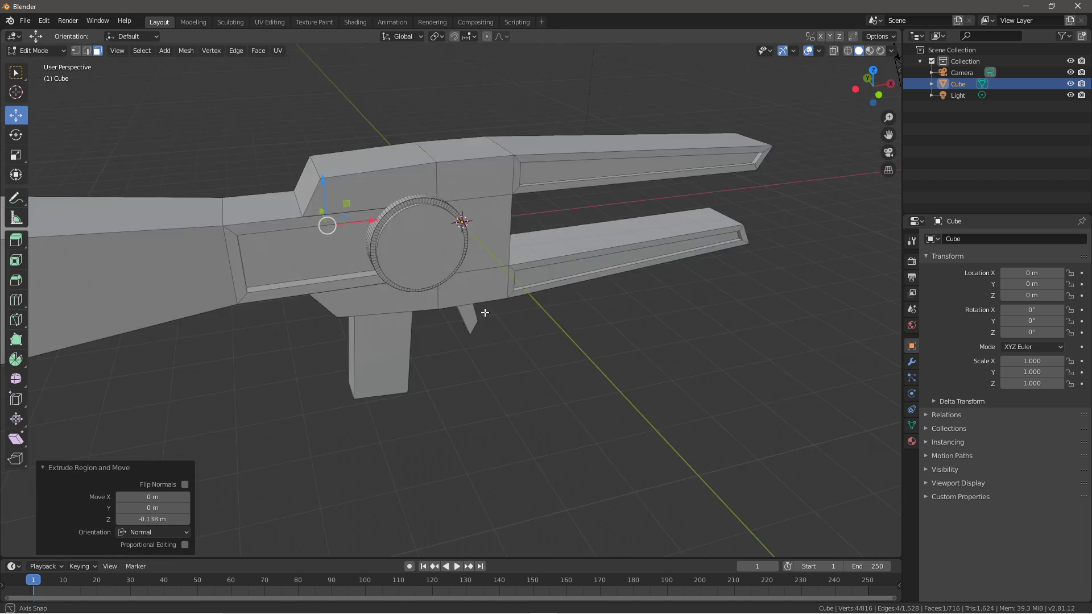
{"action": "key", "text": "Tab"}
{"action": "middle_click_drag", "start_coordinate": [525, 348], "coordinate": [516, 198]}
{"action": "key", "text": "Tab"}
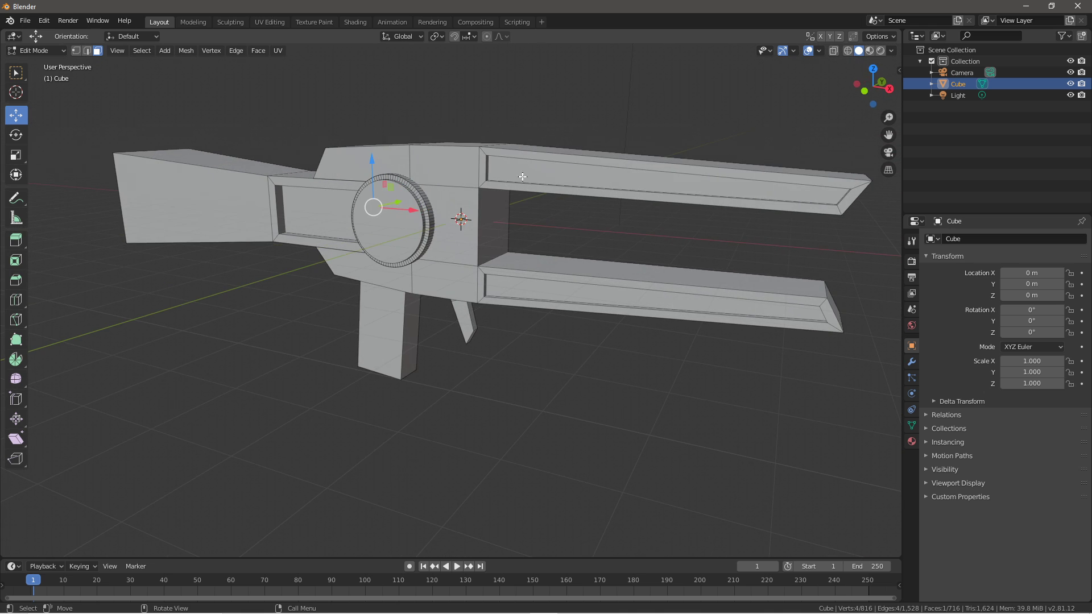
Pick the recessed strip faces on the upper and lower bars and near the muzzle
{"action": "left_click", "coordinate": [545, 290]}
{"action": "scroll", "coordinate": [391, 286], "scroll_direction": "up", "scroll_amount": 2}
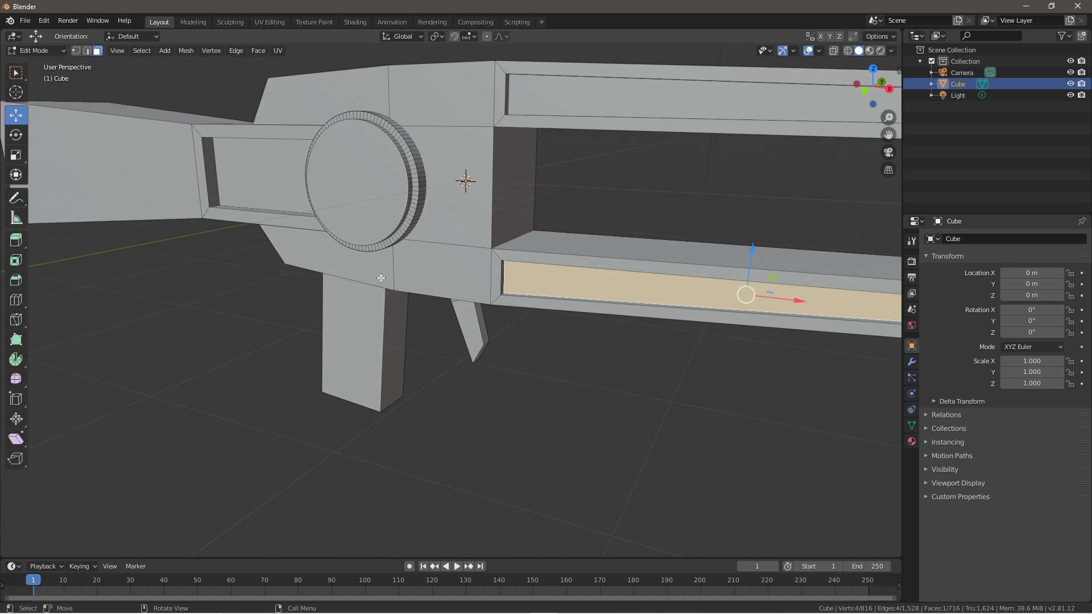
{"action": "middle_click_drag", "start_coordinate": [692, 317], "coordinate": [403, 108]}
{"action": "left_click", "coordinate": [384, 70], "text": "shift"}
{"action": "left_click", "coordinate": [420, 269], "text": "shift"}
{"action": "left_click", "coordinate": [635, 168], "text": "shift"}
Reselect the bar strips on both sides plus the panel behind the disc, then frame the gun
{"action": "left_click", "coordinate": [611, 176]}
{"action": "middle_click_drag", "start_coordinate": [589, 256], "coordinate": [411, 287]}
{"action": "left_click", "coordinate": [407, 291], "text": "shift"}
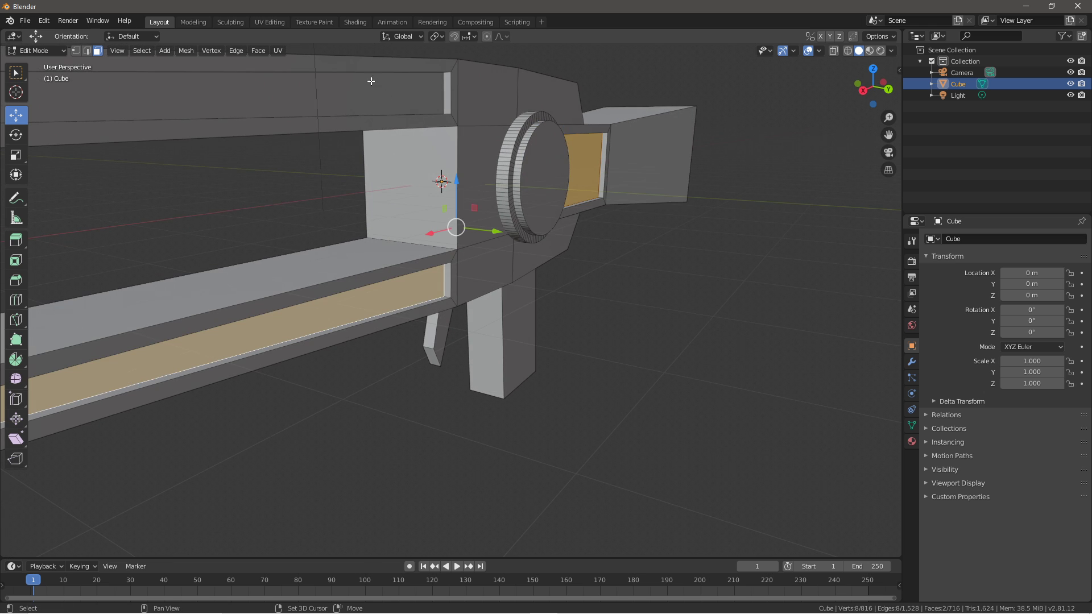
{"action": "left_click", "coordinate": [369, 86], "text": "shift"}
{"action": "middle_click_drag", "start_coordinate": [368, 87], "coordinate": [514, 118]}
{"action": "left_click", "coordinate": [515, 118], "text": "shift"}
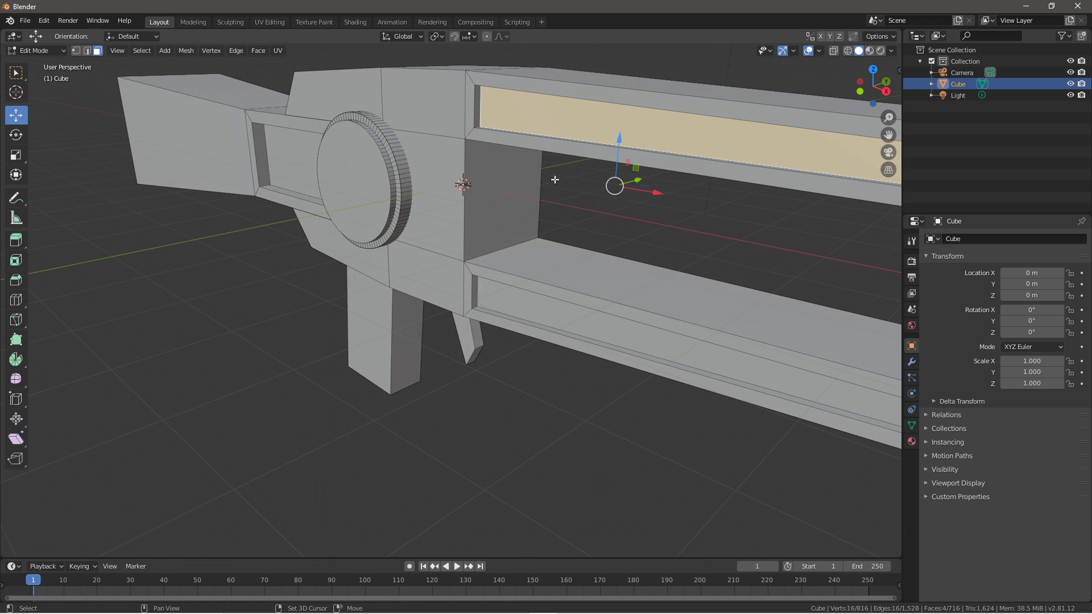
{"action": "left_click", "coordinate": [552, 306], "text": "shift"}
{"action": "left_click", "coordinate": [288, 150], "text": "shift"}
{"action": "middle_click_drag", "start_coordinate": [288, 150], "coordinate": [594, 151]}
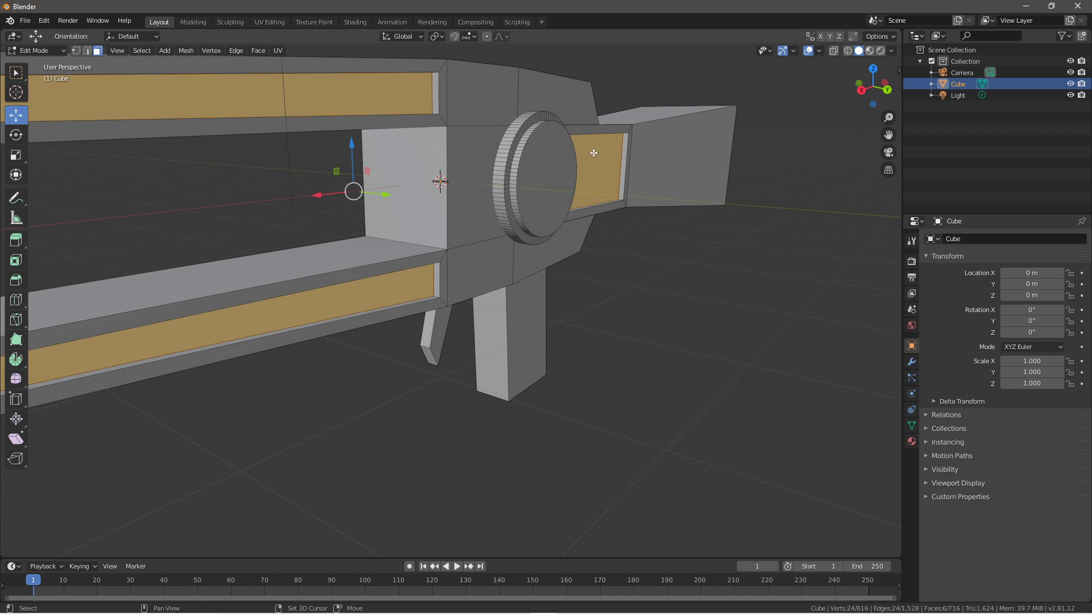
{"action": "scroll", "coordinate": [535, 372], "scroll_direction": "down", "scroll_amount": 5}
{"action": "middle_click_drag", "start_coordinate": [535, 372], "coordinate": [548, 309]}
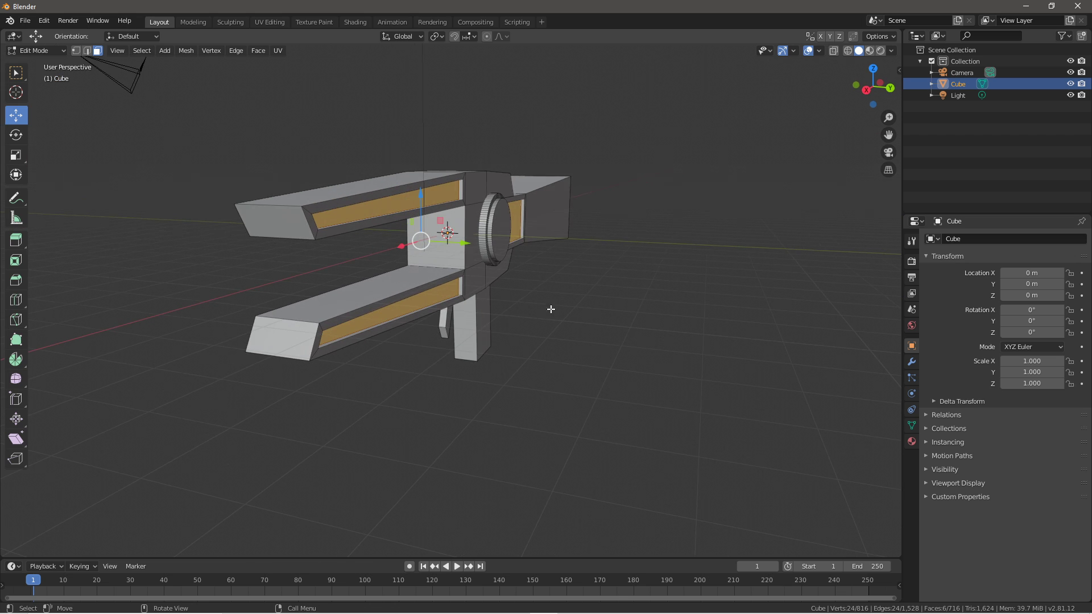
Set the base material's Metallic to 0.683 and Roughness to 0.217
{"action": "left_click", "coordinate": [911, 442]}
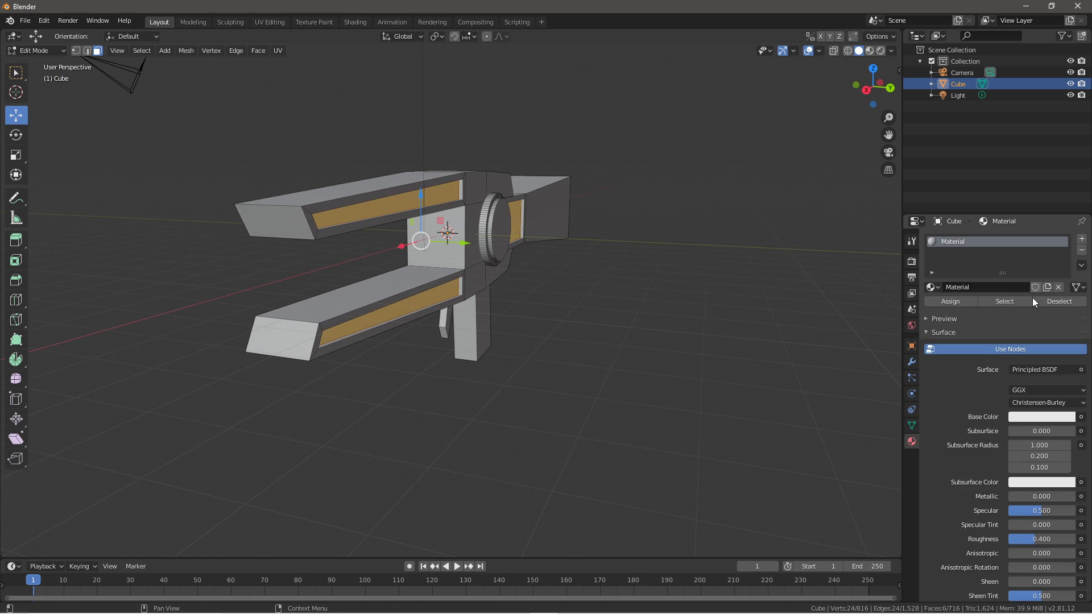
{"action": "scroll", "coordinate": [556, 329], "scroll_direction": "down", "scroll_amount": 1}
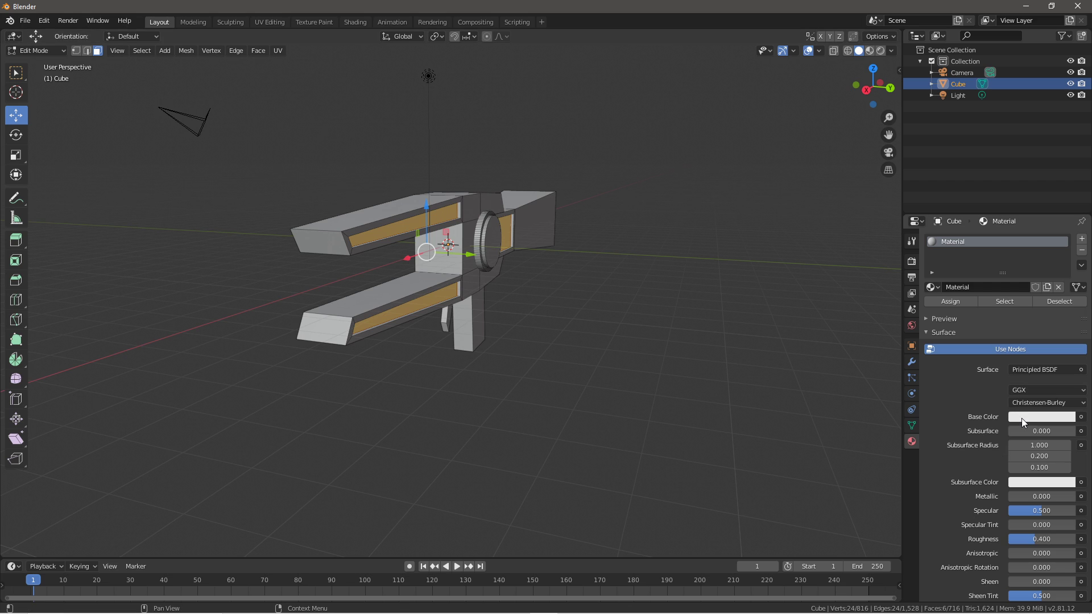
{"action": "left_click", "coordinate": [1021, 418]}
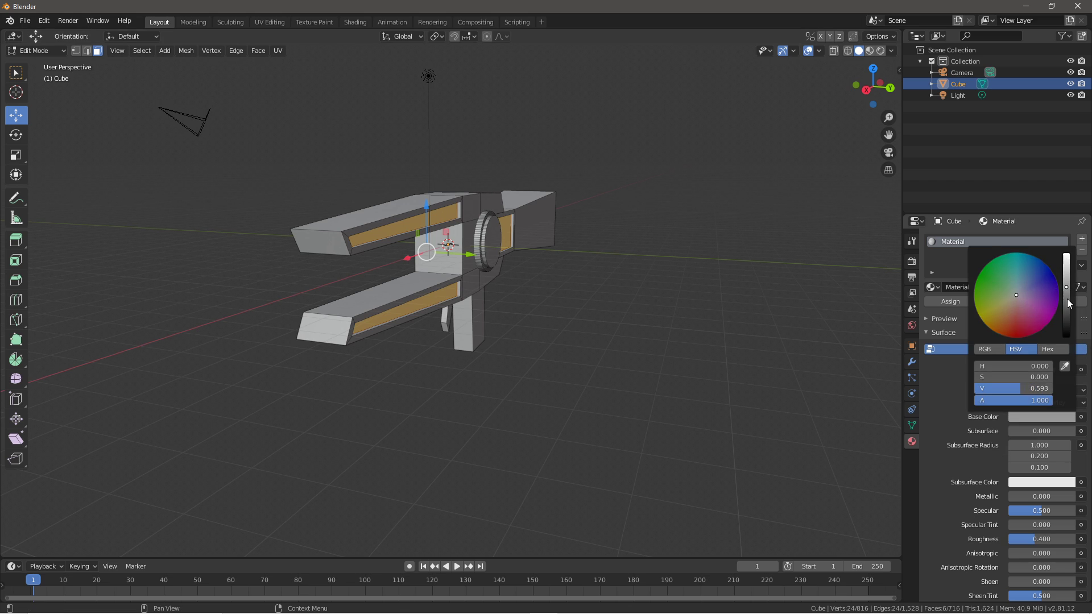
{"action": "left_click_drag", "start_coordinate": [1020, 497], "coordinate": [1053, 496]}
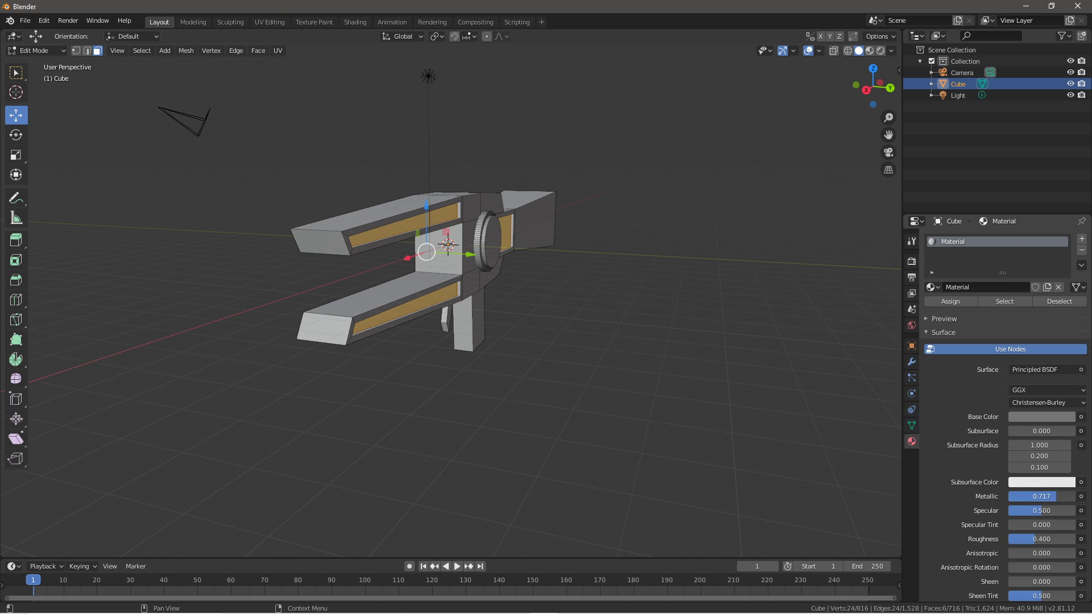
{"action": "scroll", "coordinate": [1042, 527], "scroll_direction": "down", "scroll_amount": 2}
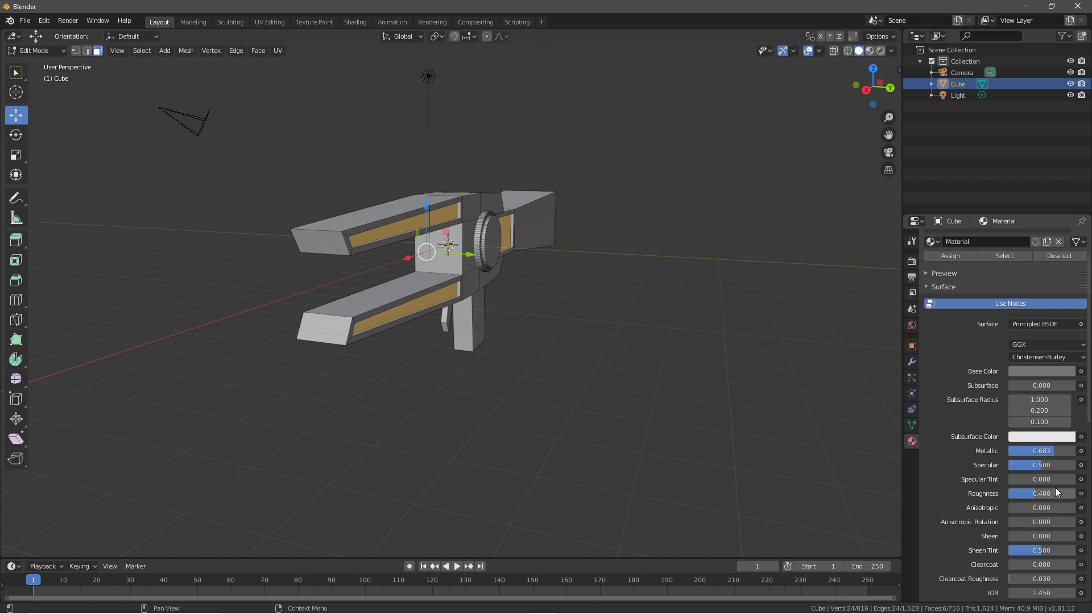
{"action": "left_click_drag", "start_coordinate": [1055, 492], "coordinate": [1059, 519]}
{"action": "scroll", "coordinate": [1015, 514], "scroll_direction": "down", "scroll_amount": 2}
{"action": "scroll", "coordinate": [992, 484], "scroll_direction": "up", "scroll_amount": 4}
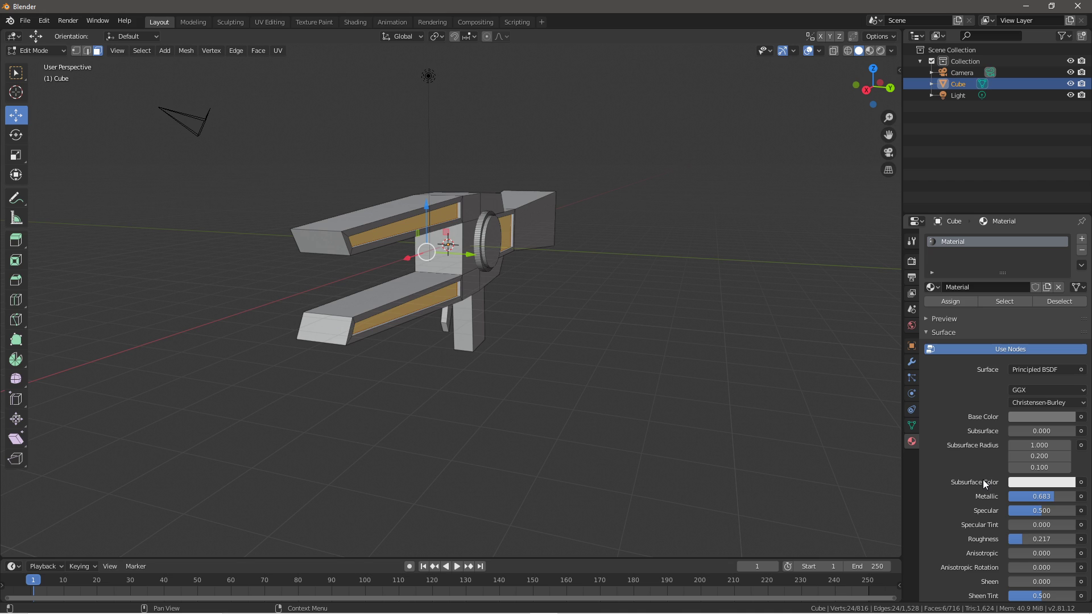
Add a second slot with new Material.001 using an Emission surface shader
{"action": "left_click", "coordinate": [1082, 239]}
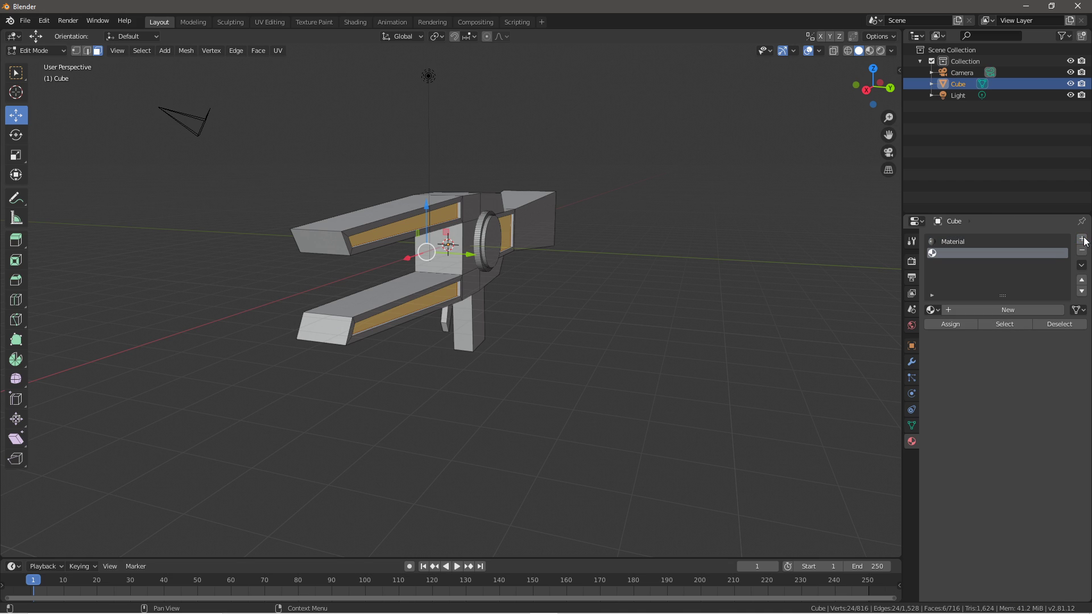
{"action": "left_click", "coordinate": [1000, 313]}
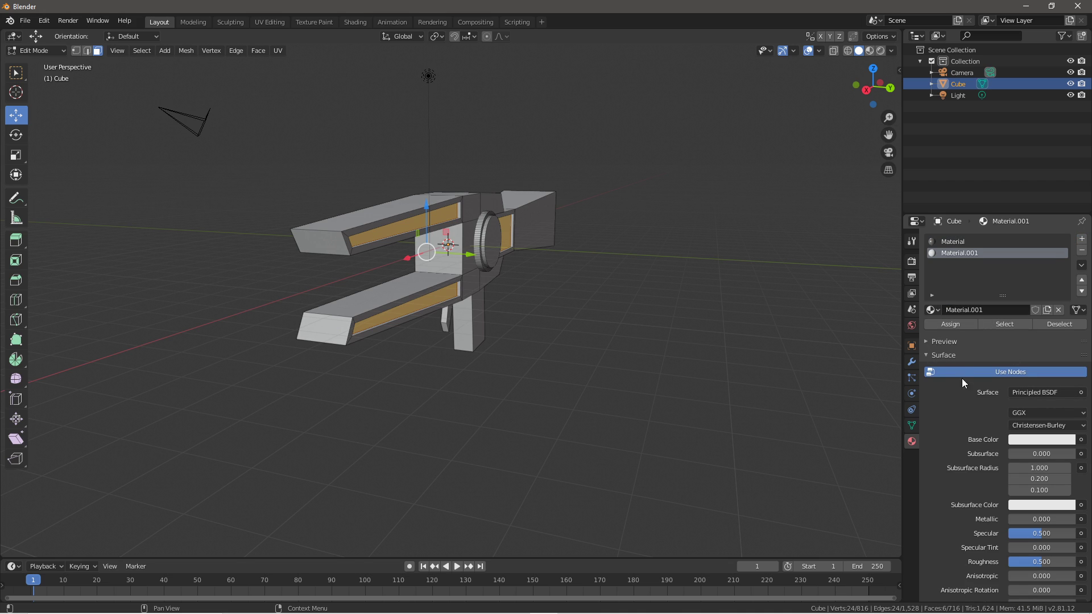
{"action": "left_click", "coordinate": [1036, 392]}
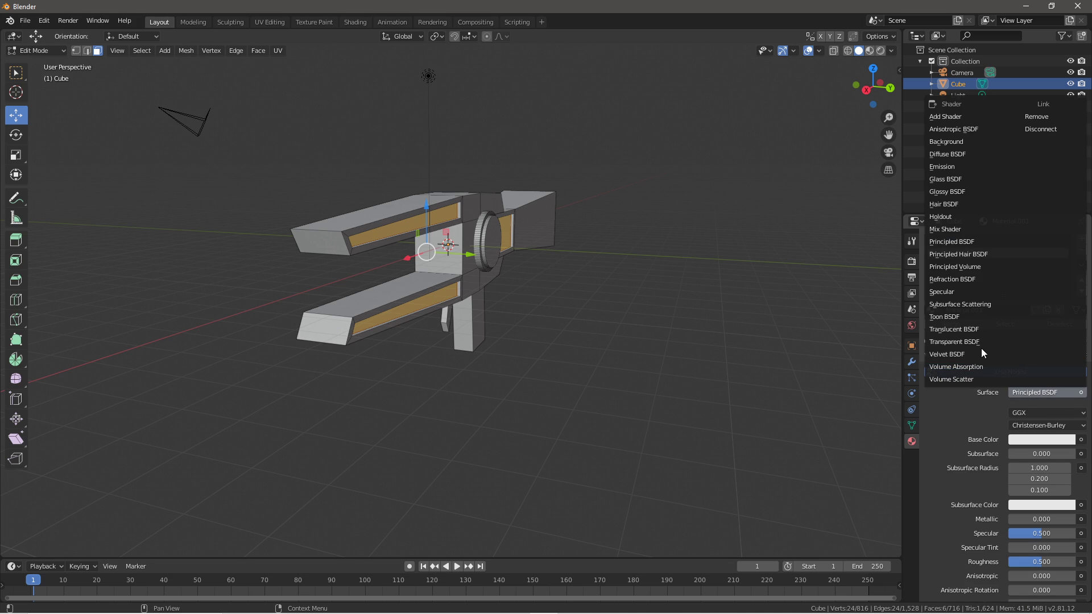
{"action": "left_click", "coordinate": [957, 167]}
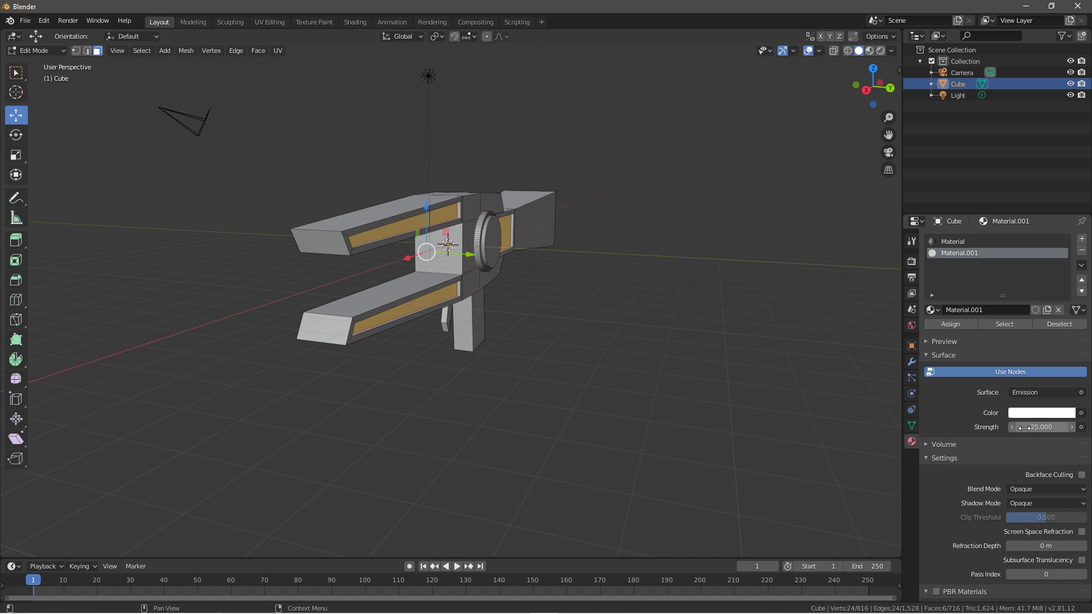
Assign Material.001 to the selected strip faces and return to Object Mode
{"action": "left_click", "coordinate": [951, 325]}
{"action": "scroll", "coordinate": [236, 419], "scroll_direction": "up", "scroll_amount": 4}
{"action": "mouse_move", "coordinate": [267, 419]}
{"action": "middle_mouse_down"}
{"action": "mouse_move", "coordinate": [326, 421]}
{"action": "mouse_move", "coordinate": [364, 398]}
{"action": "middle_mouse_up"}
{"action": "key", "text": "Tab"}
{"action": "scroll", "coordinate": [313, 389], "scroll_direction": "down", "scroll_amount": 6}
Check the glowing strips in Rendered shading, go back to Solid, and show Eevee render settings
{"action": "key", "text": "z"}
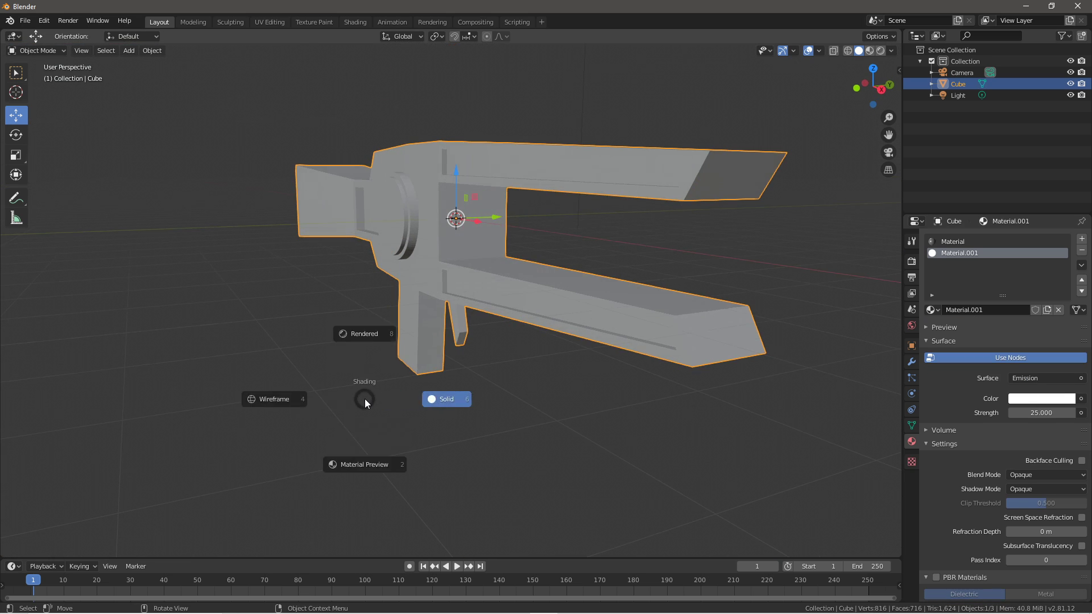
{"action": "left_click", "coordinate": [373, 352]}
{"action": "mouse_move", "coordinate": [530, 429]}
{"action": "middle_mouse_down"}
{"action": "mouse_move", "coordinate": [501, 417]}
{"action": "mouse_move", "coordinate": [543, 424]}
{"action": "mouse_move", "coordinate": [393, 407]}
{"action": "mouse_move", "coordinate": [527, 403]}
{"action": "mouse_move", "coordinate": [462, 417]}
{"action": "mouse_move", "coordinate": [401, 387]}
{"action": "middle_mouse_up"}
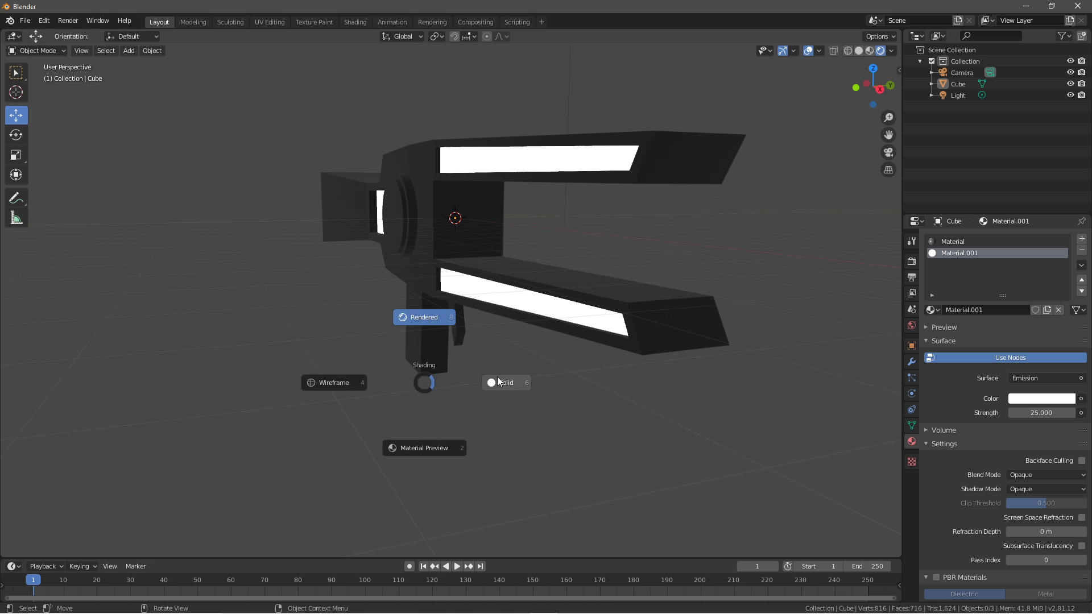
{"action": "left_click", "coordinate": [508, 381]}
{"action": "left_click", "coordinate": [911, 261]}
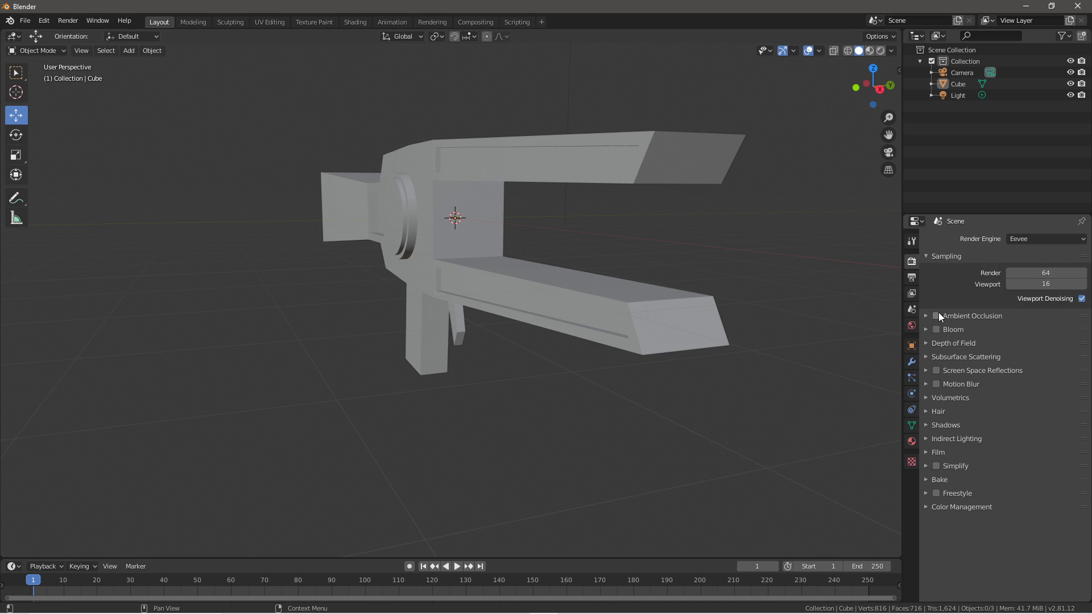
Enable Bloom and Simplify in the Eevee render settings
{"action": "left_click", "coordinate": [936, 329]}
{"action": "left_click", "coordinate": [936, 465]}
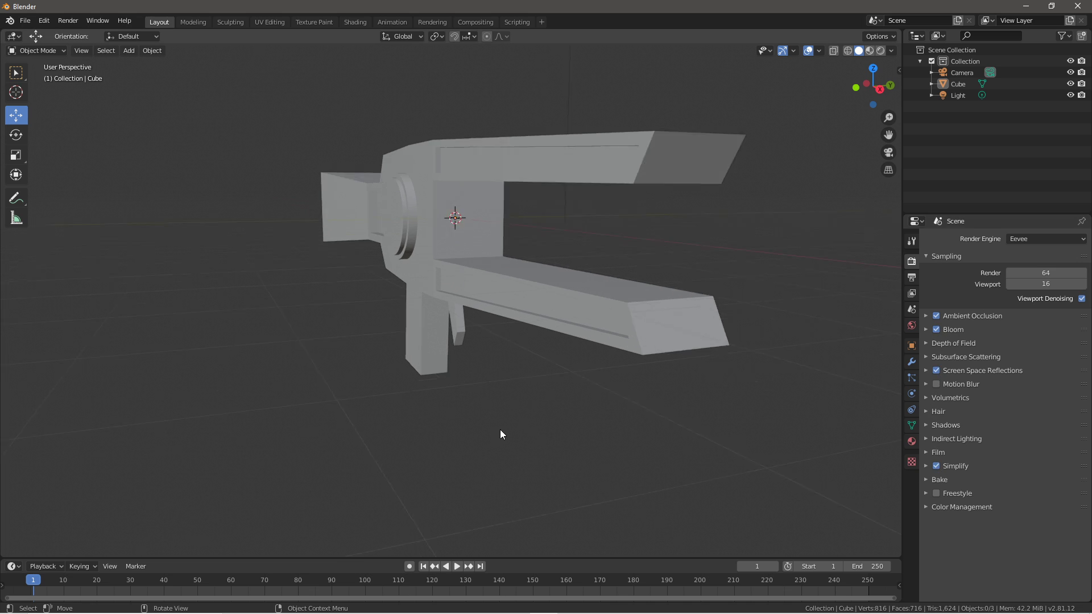
{"action": "scroll", "coordinate": [500, 429], "scroll_direction": "up", "scroll_amount": 2}
{"action": "key", "text": "x"}
{"action": "left_click", "coordinate": [418, 425]}
Preview the glowing gun in Rendered shading from a new angle
{"action": "key", "text": "z"}
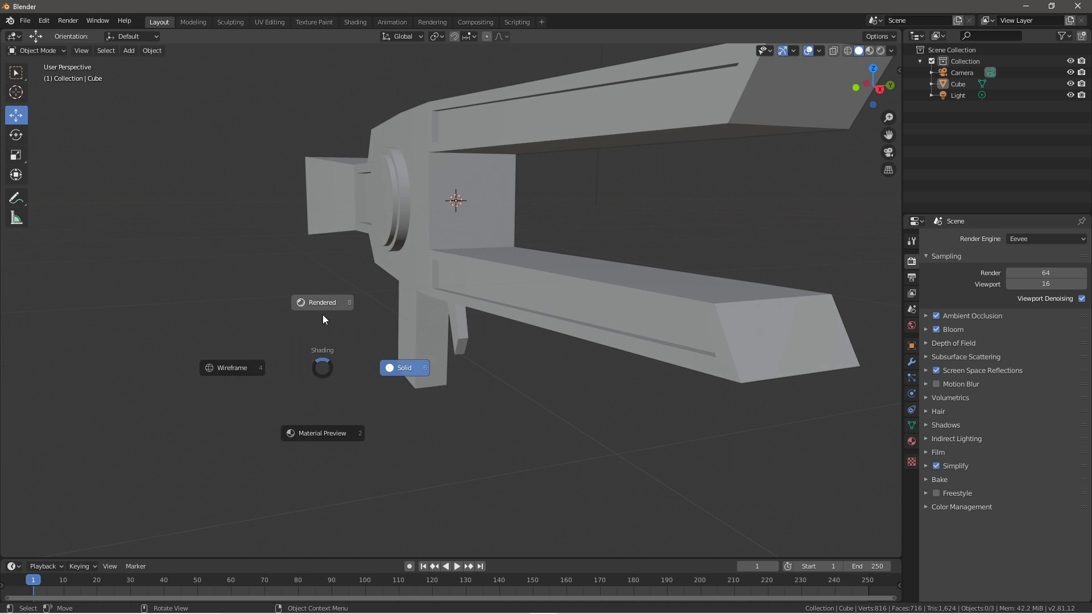
{"action": "key", "text": "8"}
{"action": "mouse_move", "coordinate": [412, 383]}
{"action": "middle_mouse_down"}
{"action": "mouse_move", "coordinate": [490, 397]}
{"action": "mouse_move", "coordinate": [482, 438]}
{"action": "mouse_move", "coordinate": [340, 396]}
{"action": "mouse_move", "coordinate": [499, 397]}
{"action": "mouse_move", "coordinate": [456, 383]}
{"action": "mouse_move", "coordinate": [401, 385]}
{"action": "mouse_move", "coordinate": [361, 356]}
{"action": "mouse_move", "coordinate": [469, 377]}
{"action": "mouse_move", "coordinate": [472, 389]}
{"action": "mouse_move", "coordinate": [414, 412]}
{"action": "mouse_move", "coordinate": [579, 364]}
{"action": "middle_mouse_up"}
Return to Solid shading, select the Cube, orbit to a side view, and enter Edit Mode
{"action": "key", "text": "z"}
{"action": "left_click", "coordinate": [534, 377]}
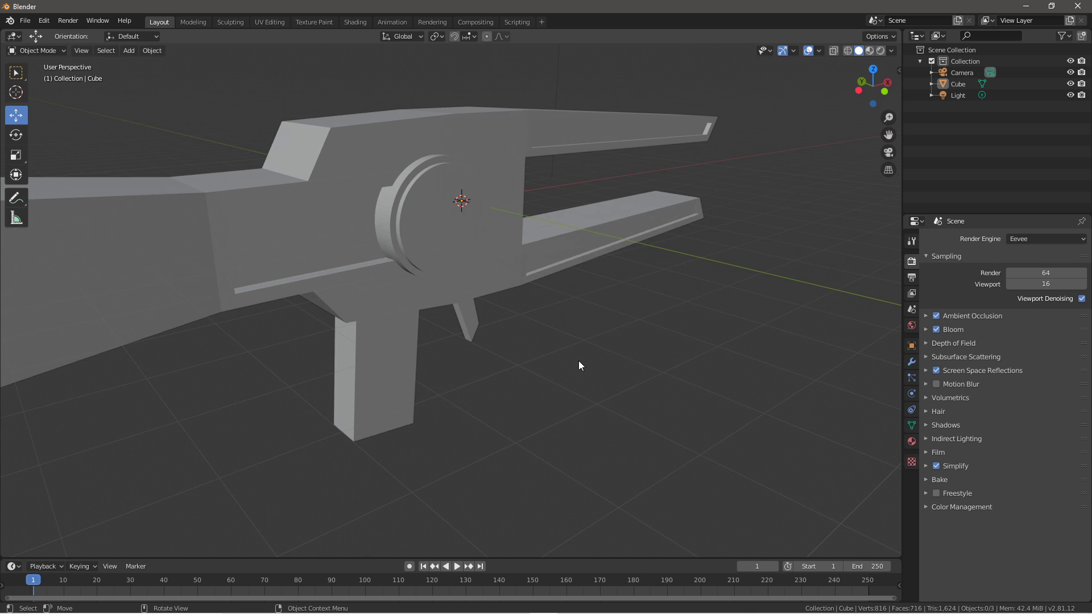
{"action": "scroll", "coordinate": [578, 365], "scroll_direction": "up", "scroll_amount": 2}
{"action": "left_click", "coordinate": [335, 223]}
{"action": "middle_click_drag", "start_coordinate": [448, 273], "coordinate": [360, 215]}
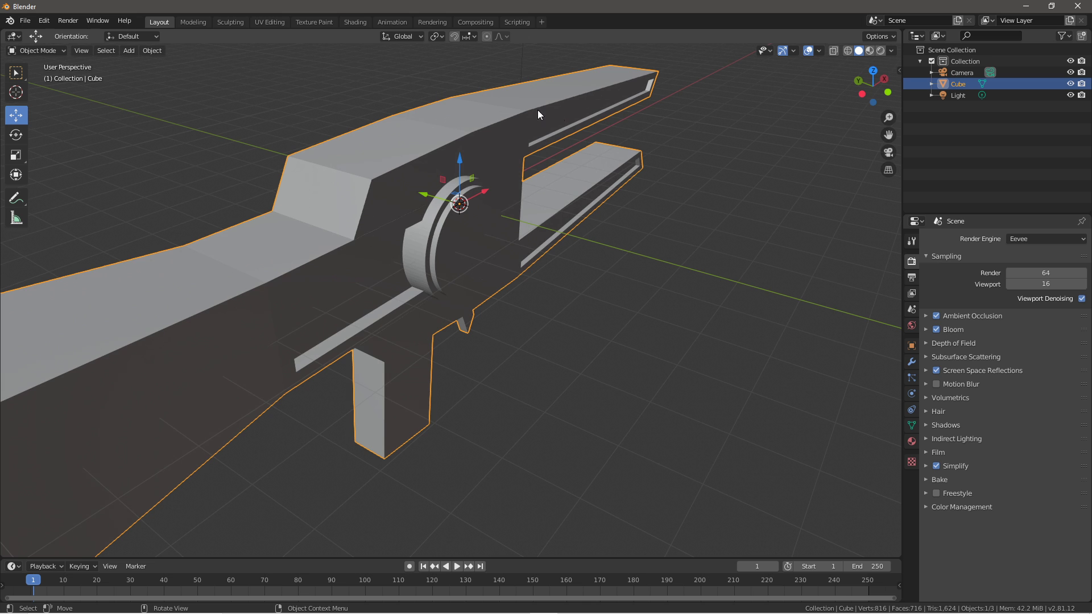
{"action": "middle_click_drag", "start_coordinate": [554, 148], "coordinate": [415, 200]}
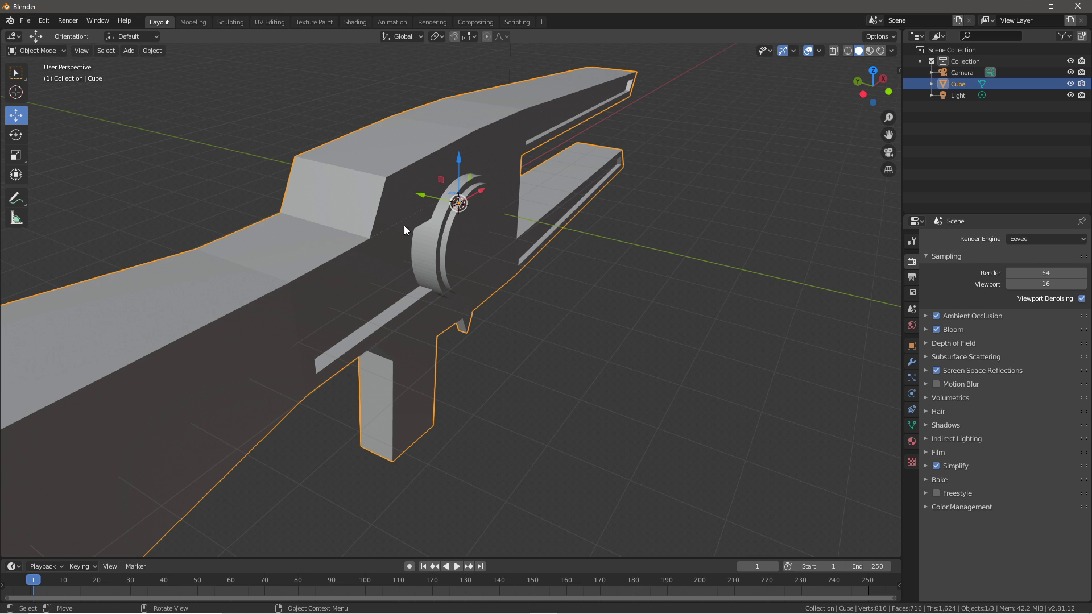
{"action": "key", "text": "Tab"}
Inset the slanted top face and extrude it inward to form a recess
{"action": "left_click", "coordinate": [342, 191]}
{"action": "middle_click_drag", "start_coordinate": [486, 283], "coordinate": [522, 288]}
{"action": "key", "text": "i"}
{"action": "left_click", "coordinate": [664, 303]}
{"action": "key", "text": "e"}
{"action": "left_click", "coordinate": [887, 421]}
Add Material.002 as a blue Emission shader in a new slot
{"action": "left_click", "coordinate": [911, 441]}
{"action": "left_click", "coordinate": [1081, 240]}
{"action": "left_click", "coordinate": [949, 324]}
{"action": "left_click", "coordinate": [1003, 311]}
{"action": "left_click", "coordinate": [1075, 392]}
{"action": "left_click", "coordinate": [960, 168]}
{"action": "left_click", "coordinate": [1033, 414]}
{"action": "left_click_drag", "start_coordinate": [1032, 285], "coordinate": [1043, 282]}
{"action": "left_click", "coordinate": [1040, 427]}
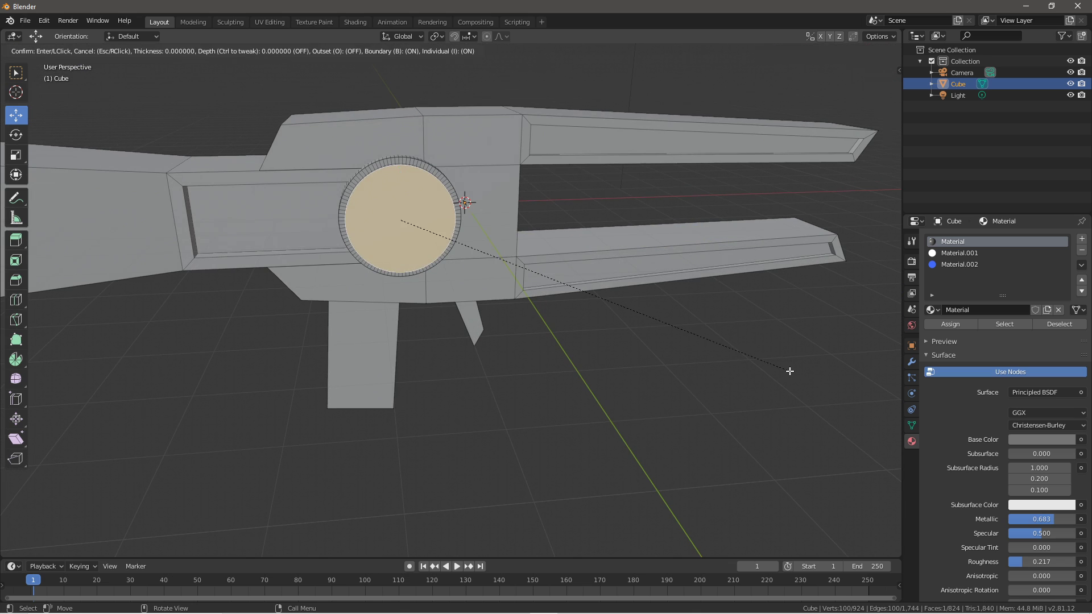
Inset the round face inside the ring, and create red metallic Material.003
{"action": "left_click", "coordinate": [790, 370]}
{"action": "key", "text": "e"}
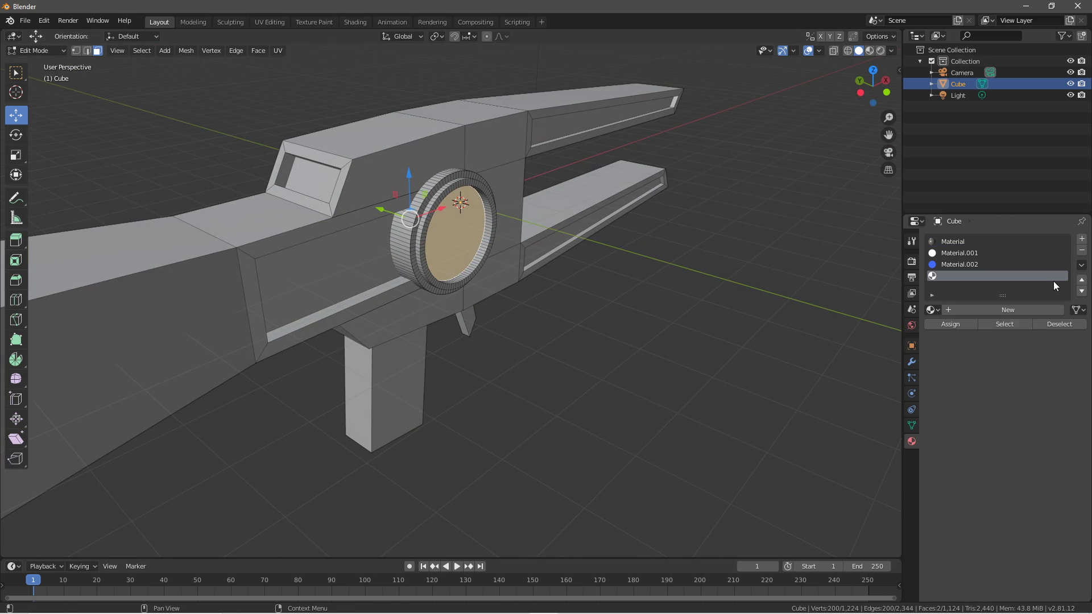
{"action": "left_click", "coordinate": [1007, 309]}
{"action": "left_click", "coordinate": [1030, 439]}
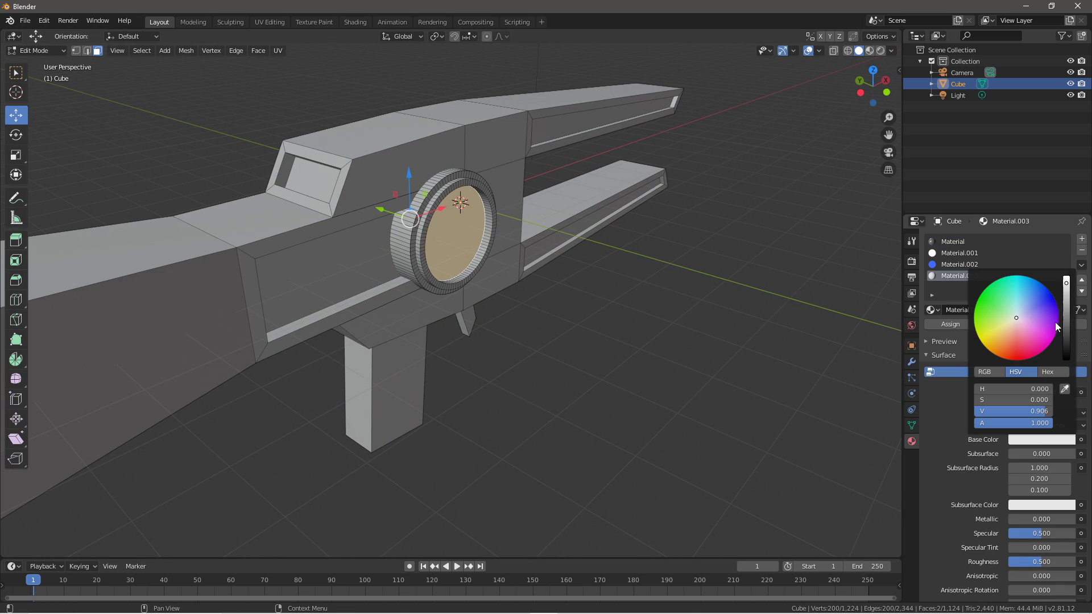
{"action": "left_click", "coordinate": [1016, 359]}
{"action": "scroll", "coordinate": [1041, 557], "scroll_direction": "down", "scroll_amount": 2}
{"action": "mouse_move", "coordinate": [1039, 519]}
{"action": "left_mouse_down"}
{"action": "mouse_move", "coordinate": [1079, 519]}
{"action": "mouse_move", "coordinate": [1028, 516]}
{"action": "left_mouse_up"}
{"action": "scroll", "coordinate": [1028, 473], "scroll_direction": "down", "scroll_amount": 2}
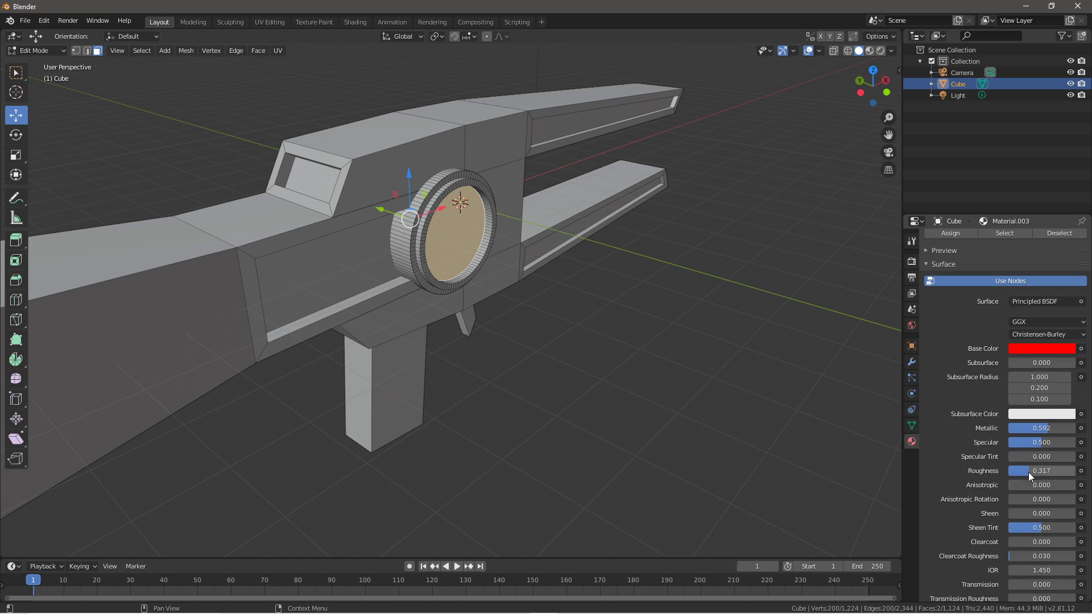
{"action": "scroll", "coordinate": [977, 411], "scroll_direction": "up", "scroll_amount": 4}
Circle-select the rim faces around the ring, leaving out the central disc face
{"action": "left_click", "coordinate": [974, 322]}
{"action": "scroll", "coordinate": [566, 373], "scroll_direction": "up", "scroll_amount": 5}
{"action": "scroll", "coordinate": [555, 338], "scroll_direction": "down", "scroll_amount": 2}
{"action": "mouse_move", "coordinate": [553, 331]}
{"action": "middle_mouse_down"}
{"action": "mouse_move", "coordinate": [564, 330]}
{"action": "mouse_move", "coordinate": [422, 383]}
{"action": "mouse_move", "coordinate": [546, 263]}
{"action": "mouse_move", "coordinate": [484, 245]}
{"action": "middle_mouse_up"}
{"action": "left_click", "coordinate": [520, 203]}
{"action": "scroll", "coordinate": [421, 382], "scroll_direction": "up", "scroll_amount": 2}
{"action": "scroll", "coordinate": [329, 167], "scroll_direction": "down", "scroll_amount": 1}
{"action": "key", "text": "c"}
{"action": "left_click_drag", "start_coordinate": [331, 168], "coordinate": [292, 393]}
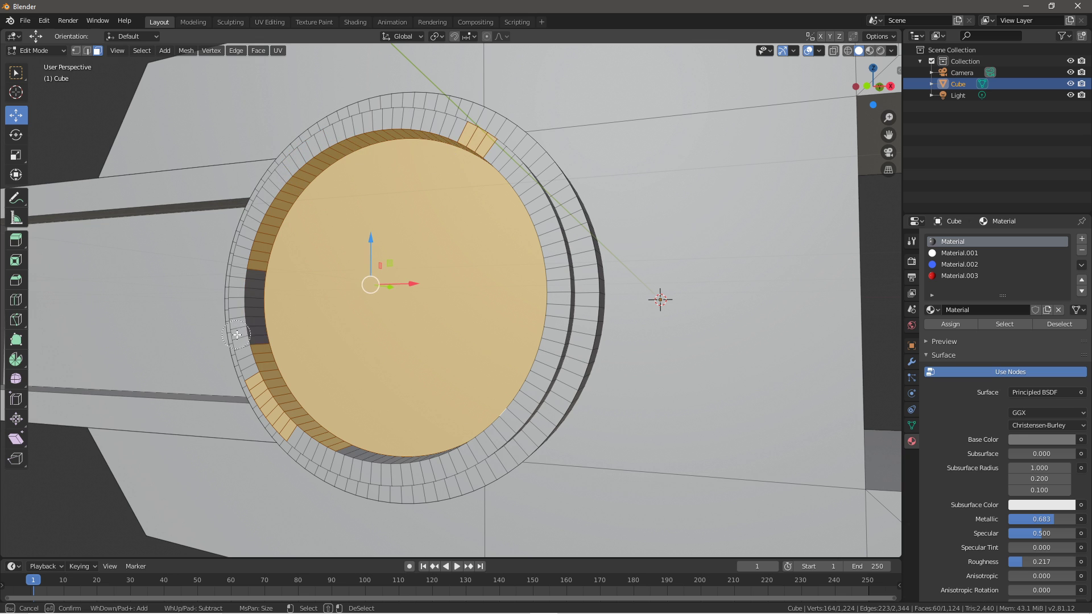
{"action": "right_click", "coordinate": [561, 200]}
{"action": "middle_click_drag", "start_coordinate": [562, 200], "coordinate": [639, 250]}
{"action": "key", "text": "c"}
{"action": "left_click_drag", "start_coordinate": [648, 244], "coordinate": [647, 338]}
{"action": "left_click", "coordinate": [551, 411], "text": "shift"}
Add the remaining inner rim faces and assign the glowing Material.001 to the ring rim
{"action": "left_click", "coordinate": [959, 276]}
{"action": "middle_click_drag", "start_coordinate": [568, 363], "coordinate": [501, 325]}
{"action": "left_click", "coordinate": [966, 253]}
{"action": "middle_click_drag", "start_coordinate": [324, 322], "coordinate": [247, 315]}
{"action": "left_click", "coordinate": [176, 299]}
{"action": "left_click_drag", "start_coordinate": [173, 320], "coordinate": [254, 464]}
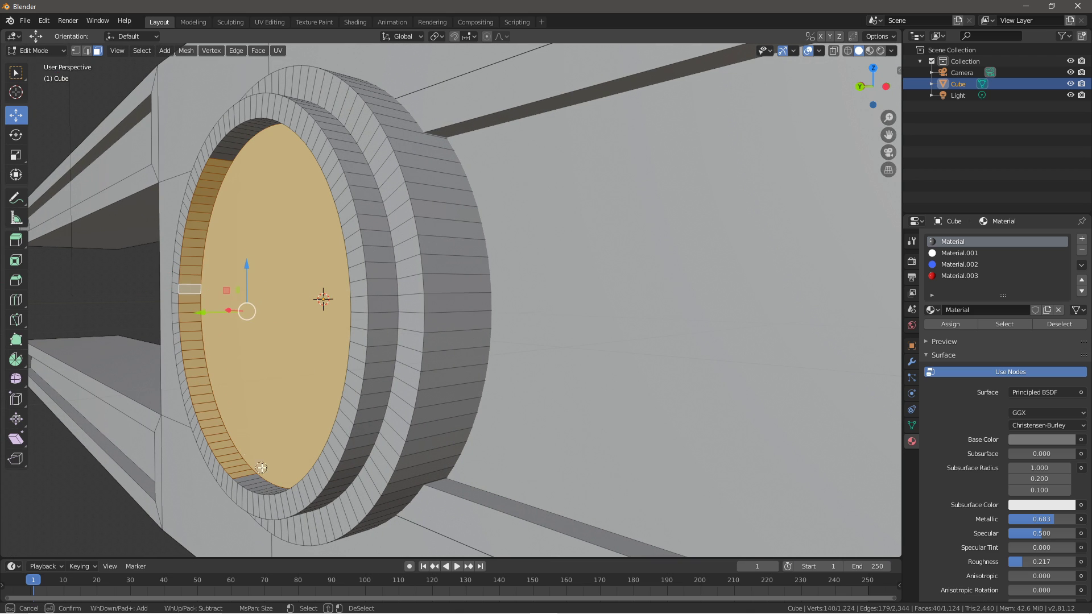
{"action": "middle_click_drag", "start_coordinate": [291, 247], "coordinate": [602, 123]}
{"action": "left_click_drag", "start_coordinate": [602, 122], "coordinate": [661, 179]}
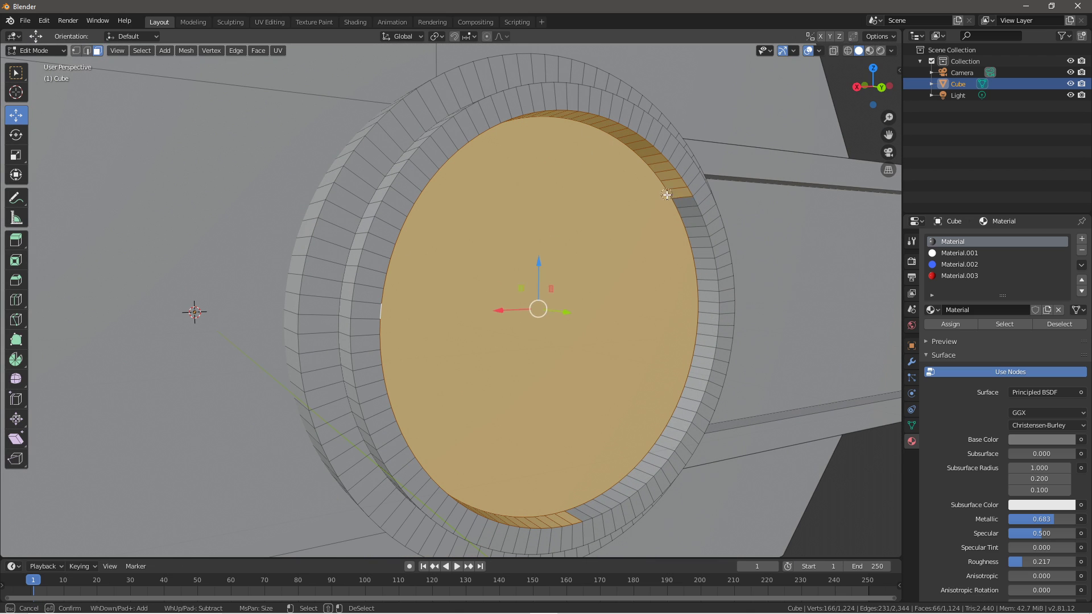
{"action": "left_click", "coordinate": [542, 486], "text": "shift"}
{"action": "left_click", "coordinate": [960, 253]}
{"action": "left_click", "coordinate": [943, 327]}
Preview the white-glowing ring in Rendered shading back in Object Mode
{"action": "left_click", "coordinate": [880, 51]}
{"action": "scroll", "coordinate": [446, 322], "scroll_direction": "down", "scroll_amount": 7}
{"action": "key", "text": "Tab"}
{"action": "mouse_move", "coordinate": [445, 322]}
{"action": "middle_mouse_down"}
{"action": "mouse_move", "coordinate": [455, 383]}
{"action": "mouse_move", "coordinate": [405, 343]}
{"action": "mouse_move", "coordinate": [550, 373]}
{"action": "mouse_move", "coordinate": [419, 314]}
{"action": "middle_mouse_up"}
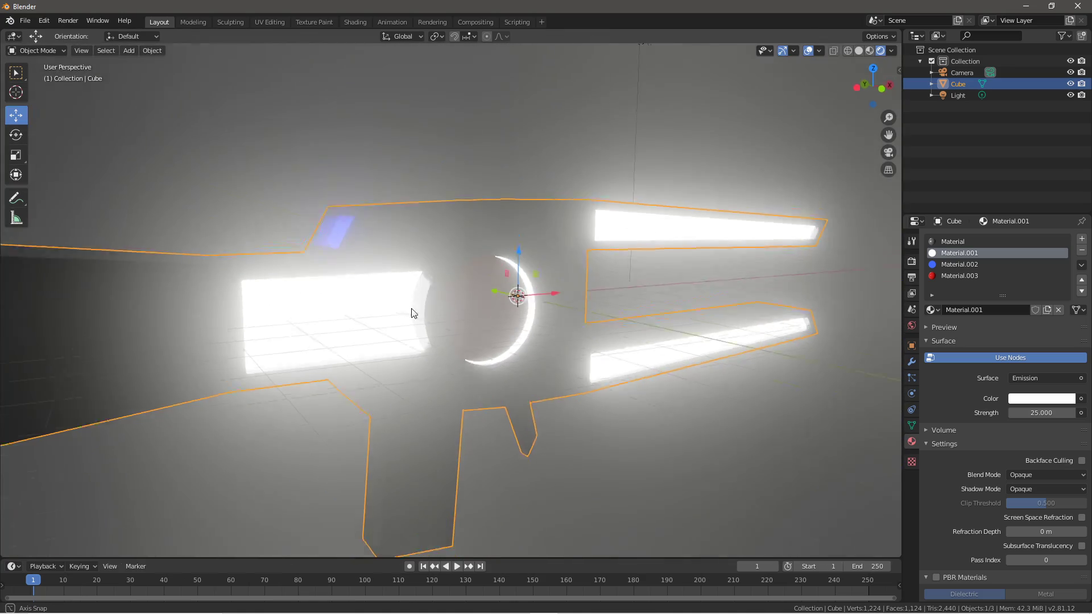
In Edit Mode with solid shading, inset the selected side face and extrude it into a recess
{"action": "key", "text": "Tab"}
{"action": "scroll", "coordinate": [475, 337], "scroll_direction": "up", "scroll_amount": 3}
{"action": "left_click", "coordinate": [859, 51]}
{"action": "scroll", "coordinate": [614, 365], "scroll_direction": "up", "scroll_amount": 3}
{"action": "key", "text": "i"}
{"action": "left_click", "coordinate": [759, 346]}
{"action": "key", "text": "e"}
{"action": "left_click", "coordinate": [434, 359]}
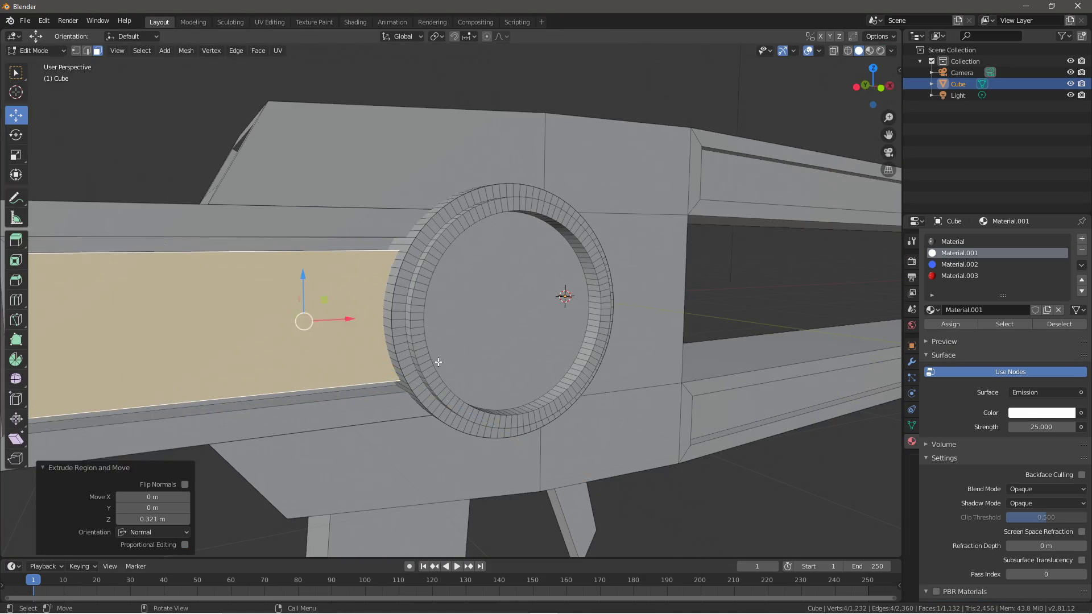
{"action": "middle_click_drag", "start_coordinate": [434, 358], "coordinate": [591, 370]}
{"action": "left_click", "coordinate": [719, 401]}
Inset and extrude the side panel face, assign it the glowing Material.001, and preview it
{"action": "key", "text": "i"}
{"action": "left_click", "coordinate": [694, 385]}
{"action": "scroll", "coordinate": [683, 384], "scroll_direction": "down", "scroll_amount": 3}
{"action": "key", "text": "e"}
{"action": "left_click", "coordinate": [558, 373]}
{"action": "left_click", "coordinate": [950, 324]}
{"action": "left_click", "coordinate": [880, 51]}
{"action": "key", "text": "Tab"}
Back in Edit Mode, inset the trigger's side face twice and extrude it inward
{"action": "key", "text": "Tab"}
{"action": "key", "text": "z"}
{"action": "mouse_move", "coordinate": [196, 422]}
{"action": "middle_mouse_down"}
{"action": "mouse_move", "coordinate": [353, 431]}
{"action": "mouse_move", "coordinate": [551, 327]}
{"action": "mouse_move", "coordinate": [614, 376]}
{"action": "middle_mouse_up"}
{"action": "left_click", "coordinate": [551, 411], "text": "shift"}
{"action": "key", "text": "Tab"}
{"action": "middle_click_drag", "start_coordinate": [551, 414], "coordinate": [628, 480]}
{"action": "key", "text": "Tab"}
{"action": "scroll", "coordinate": [499, 454], "scroll_direction": "up", "scroll_amount": 2}
{"action": "left_click", "coordinate": [353, 393]}
{"action": "key", "text": "i"}
{"action": "left_click", "coordinate": [626, 489]}
{"action": "key", "text": "i"}
{"action": "left_click", "coordinate": [624, 497]}
{"action": "key", "text": "e"}
{"action": "left_click", "coordinate": [617, 494]}
{"action": "middle_click_drag", "start_coordinate": [478, 463], "coordinate": [420, 449]}
Inset and recess the opposite trigger face, then give both trigger faces the red Material.003
{"action": "left_click", "coordinate": [481, 460]}
{"action": "key", "text": "i"}
{"action": "left_click", "coordinate": [601, 468]}
{"action": "key", "text": "e"}
{"action": "left_click", "coordinate": [15, 73]}
{"action": "left_click", "coordinate": [336, 476], "text": "shift"}
{"action": "middle_click_drag", "start_coordinate": [356, 474], "coordinate": [437, 455]}
{"action": "left_click", "coordinate": [959, 276]}
{"action": "left_click", "coordinate": [950, 324]}
Inset the upper body face and extrude it 0.648 m upward into a sight block
{"action": "middle_click_drag", "start_coordinate": [807, 339], "coordinate": [463, 398]}
{"action": "scroll", "coordinate": [461, 264], "scroll_direction": "down", "scroll_amount": 3}
{"action": "left_click", "coordinate": [457, 221]}
{"action": "middle_click_drag", "start_coordinate": [477, 230], "coordinate": [353, 251]}
{"action": "key", "text": "i"}
{"action": "left_click", "coordinate": [740, 361]}
{"action": "key", "text": "e"}
{"action": "key", "text": "ctrl+z"}
{"action": "scroll", "coordinate": [612, 304], "scroll_direction": "up", "scroll_amount": 2}
{"action": "key", "text": "e"}
{"action": "left_click", "coordinate": [607, 236]}
{"action": "middle_click_drag", "start_coordinate": [607, 237], "coordinate": [506, 182]}
Enlarge the sight's top face and recess inset front and rear windows 0.22 m inward
{"action": "key", "text": "s"}
{"action": "left_click", "coordinate": [752, 297]}
{"action": "left_click", "coordinate": [760, 315]}
{"action": "key", "text": "e"}
{"action": "left_click", "coordinate": [745, 307]}
{"action": "left_click", "coordinate": [502, 174]}
{"action": "key", "text": "i"}
{"action": "left_click", "coordinate": [736, 256]}
{"action": "key", "text": "e"}
{"action": "middle_click_drag", "start_coordinate": [450, 232], "coordinate": [608, 244]}
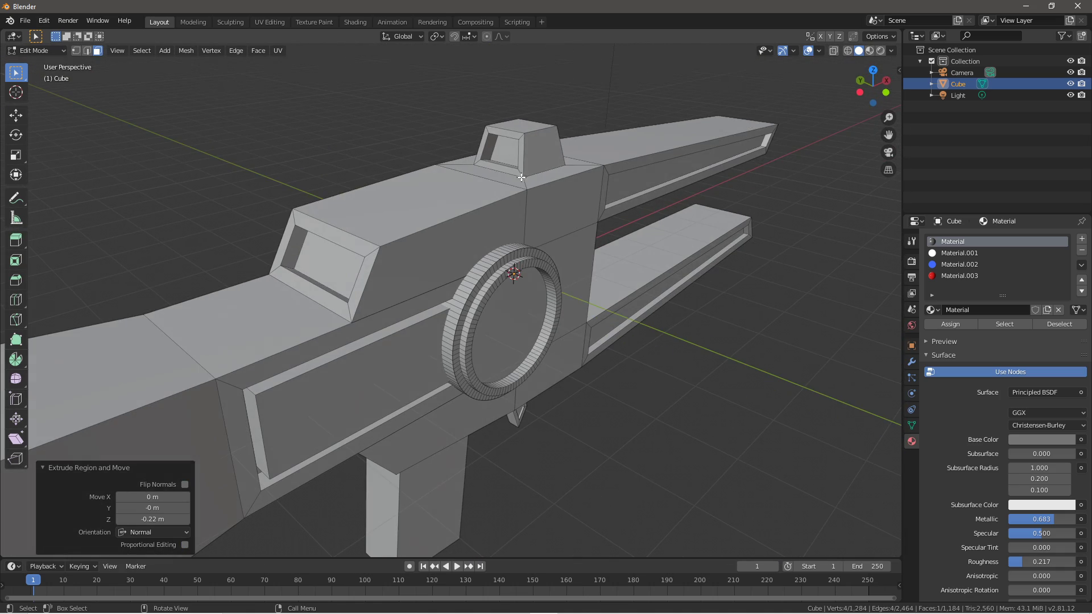
{"action": "left_click", "coordinate": [332, 234], "text": "shift"}
{"action": "middle_click_drag", "start_coordinate": [597, 187], "coordinate": [489, 195]}
Create Material.004 as a blue-tinted Glossy BSDF for the selected sight windows
{"action": "left_click", "coordinate": [1081, 239]}
{"action": "left_click", "coordinate": [999, 310]}
{"action": "left_click", "coordinate": [1038, 392]}
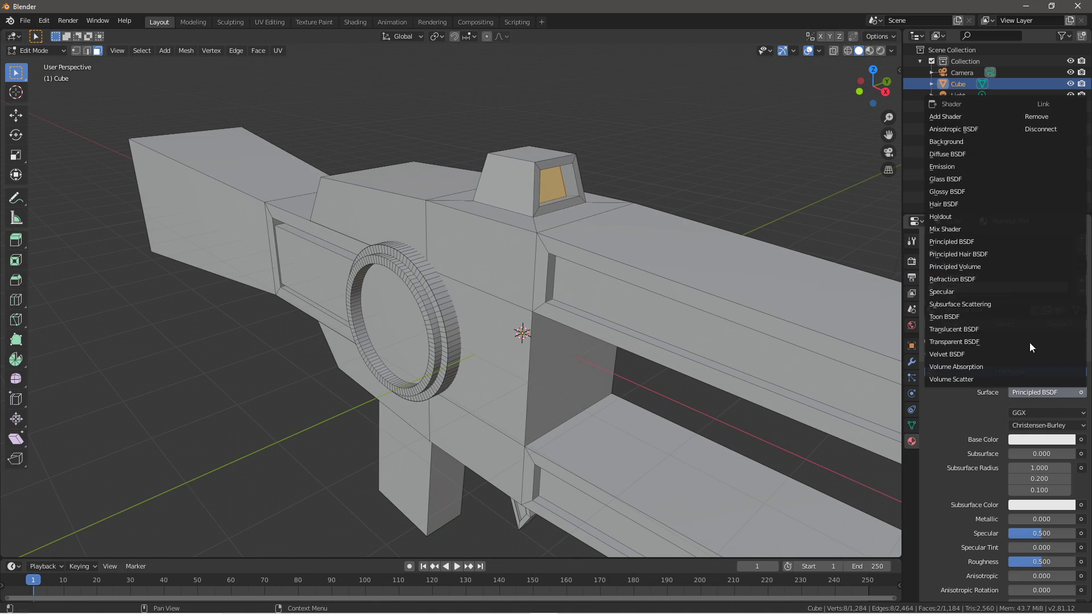
{"action": "left_click", "coordinate": [1003, 192]}
{"action": "left_click", "coordinate": [1036, 427]}
{"action": "left_click", "coordinate": [1050, 279]}
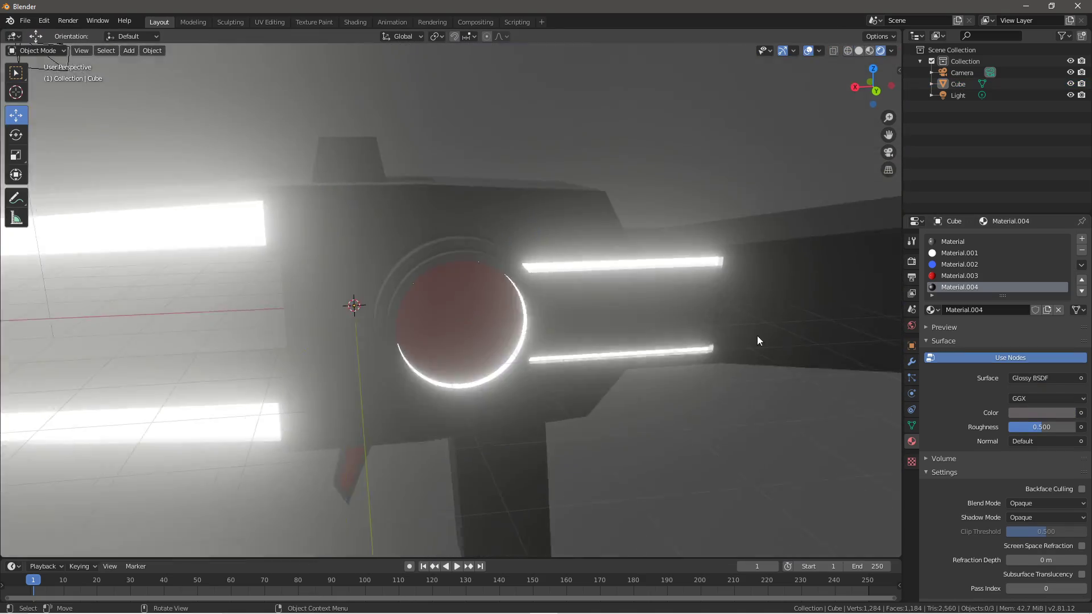
From a front view of the gun, bring up the Add Modifier list in Modifier Properties
{"action": "scroll", "coordinate": [756, 340], "scroll_direction": "down", "scroll_amount": 6}
{"action": "mouse_move", "coordinate": [683, 340]}
{"action": "middle_mouse_down"}
{"action": "mouse_move", "coordinate": [511, 341]}
{"action": "mouse_move", "coordinate": [489, 365]}
{"action": "mouse_move", "coordinate": [562, 369]}
{"action": "mouse_move", "coordinate": [362, 355]}
{"action": "mouse_move", "coordinate": [464, 336]}
{"action": "middle_mouse_up"}
{"action": "scroll", "coordinate": [489, 365], "scroll_direction": "up", "scroll_amount": 4}
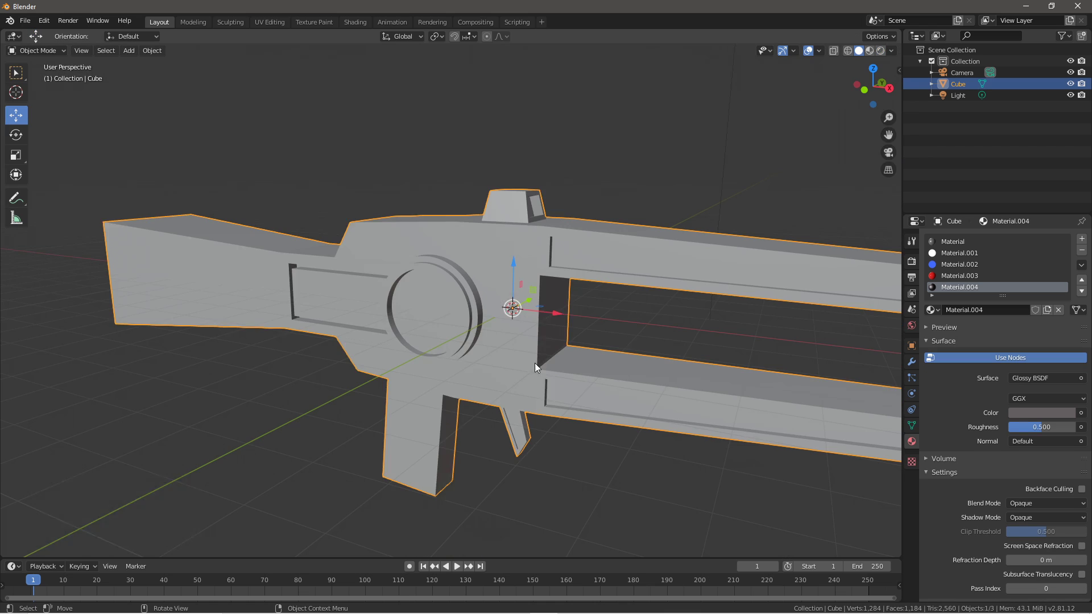
{"action": "left_click", "coordinate": [910, 363]}
{"action": "left_click", "coordinate": [944, 239]}
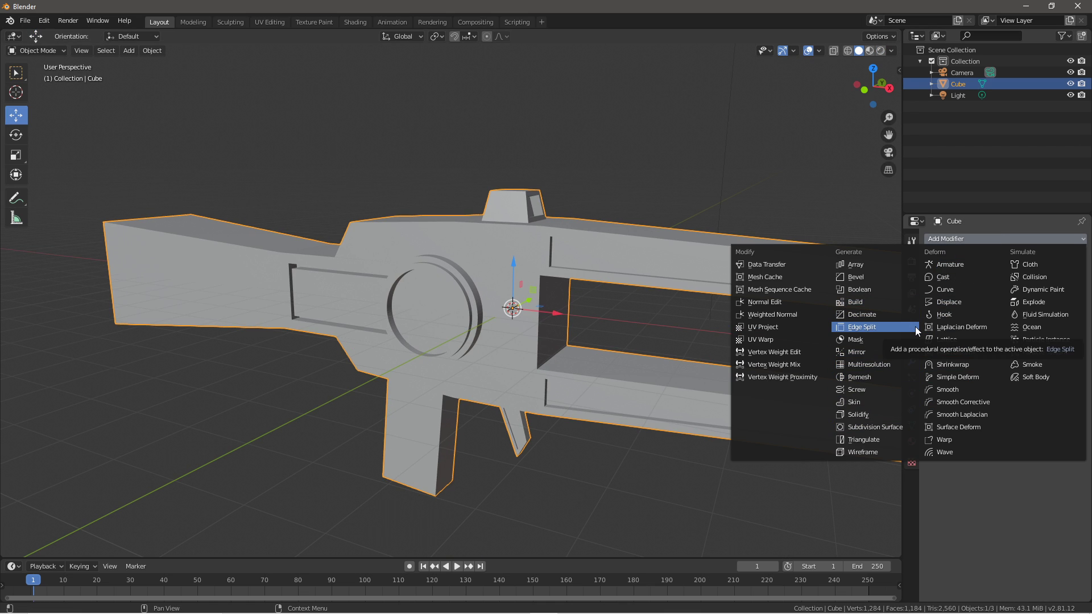
Remove the trial Wireframe modifier from the body, then duplicate it as Cube.001 with a Wireframe modifier
{"action": "left_click", "coordinate": [862, 452]}
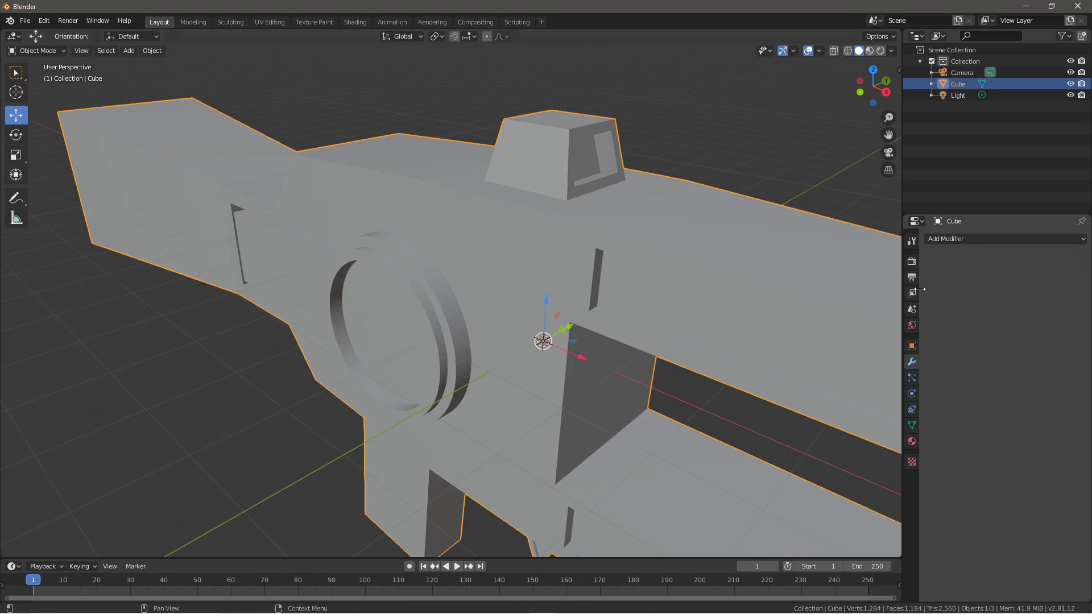
{"action": "middle_click_drag", "start_coordinate": [785, 328], "coordinate": [776, 323]}
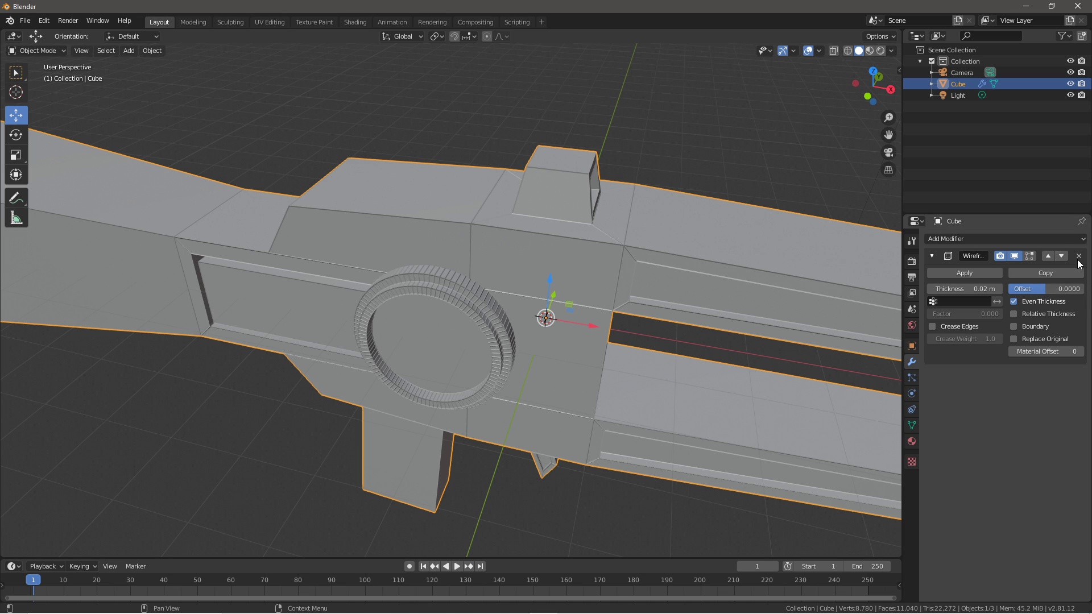
{"action": "left_click", "coordinate": [1078, 255]}
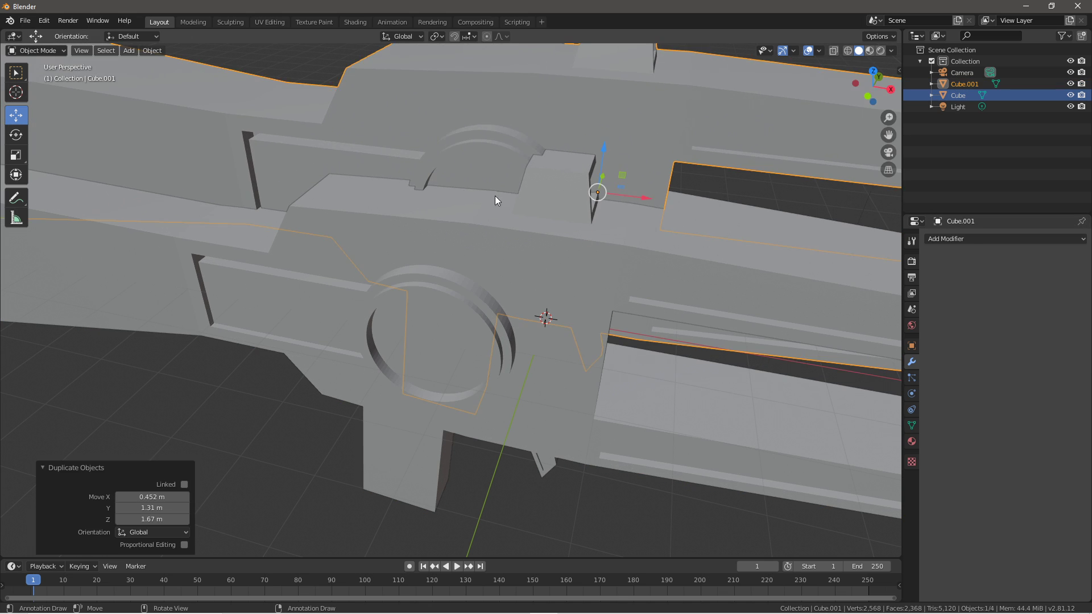
{"action": "key", "text": "shift+d"}
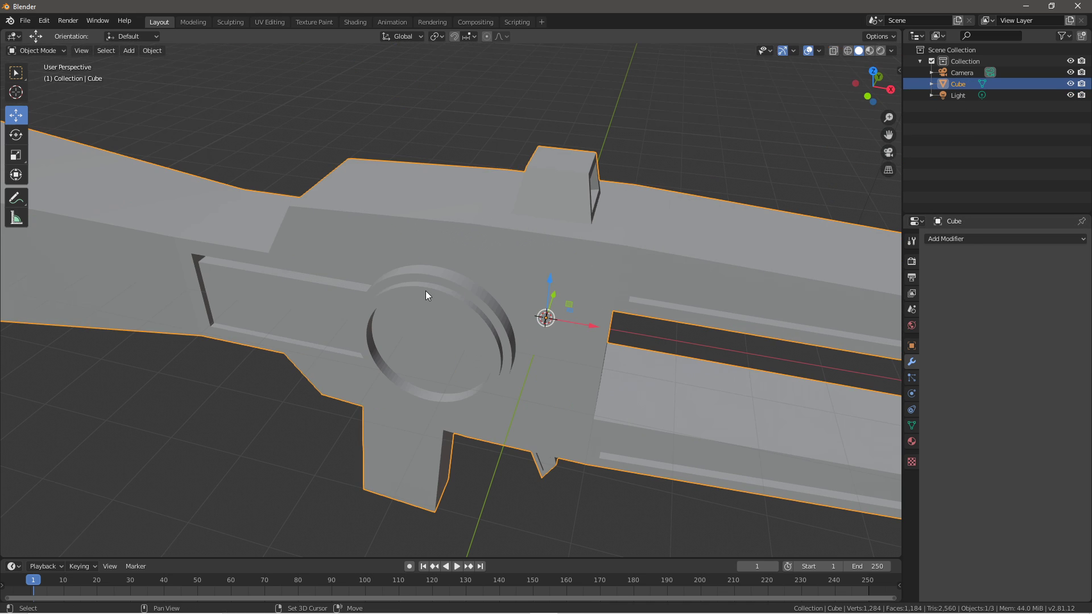
{"action": "left_click", "coordinate": [1005, 239]}
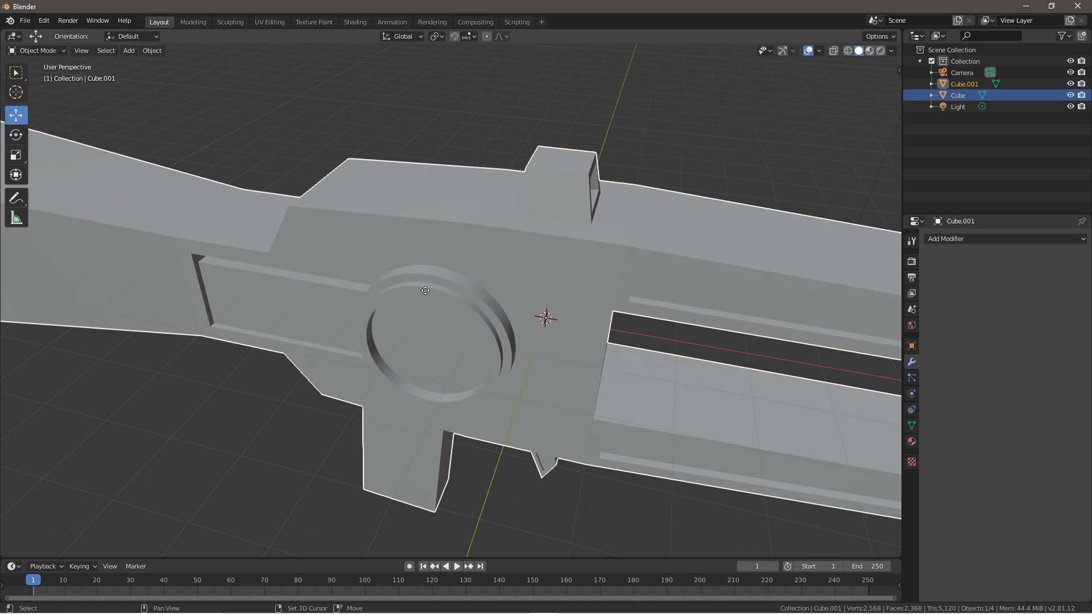
{"action": "left_click", "coordinate": [833, 456]}
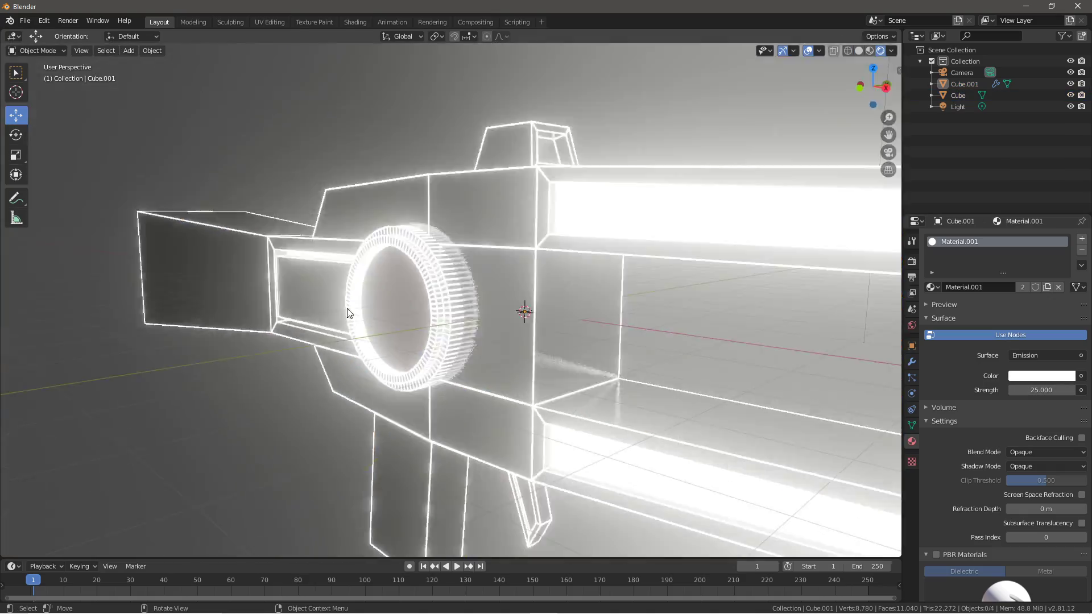
{"action": "mouse_move", "coordinate": [348, 312]}
{"action": "middle_mouse_down"}
{"action": "mouse_move", "coordinate": [156, 331]}
{"action": "mouse_move", "coordinate": [365, 340]}
{"action": "mouse_move", "coordinate": [411, 329]}
{"action": "mouse_move", "coordinate": [538, 357]}
{"action": "mouse_move", "coordinate": [565, 330]}
{"action": "mouse_move", "coordinate": [351, 339]}
{"action": "mouse_move", "coordinate": [389, 342]}
{"action": "middle_mouse_up"}
Switch the viewport to Rendered shading to see the glowing wireframe, then select the main gun body
{"action": "key", "text": "z"}
{"action": "middle_click_drag", "start_coordinate": [433, 346], "coordinate": [439, 348]}
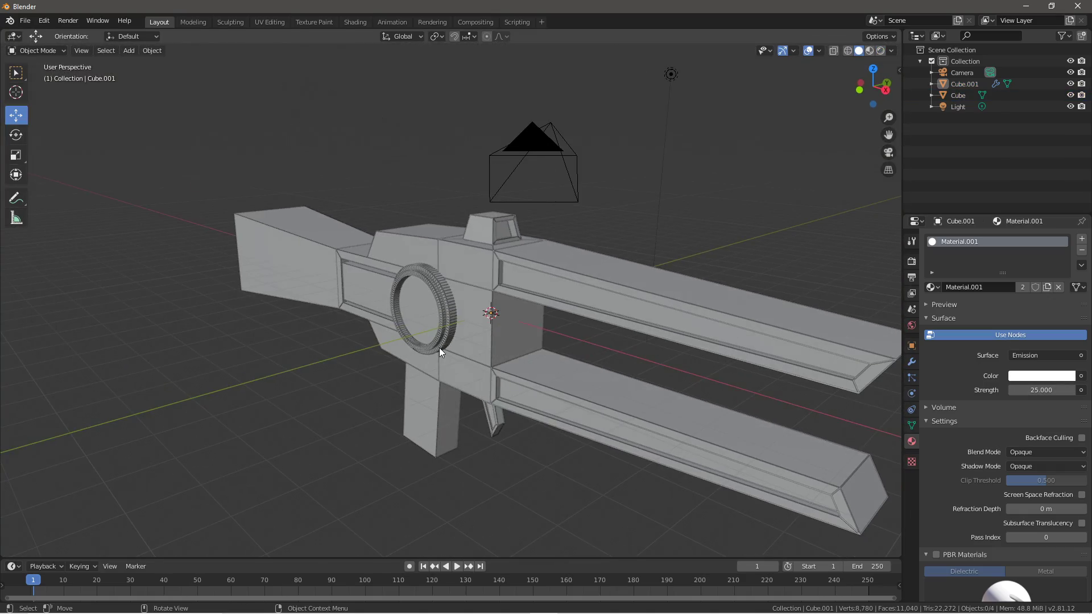
{"action": "scroll", "coordinate": [342, 334], "scroll_direction": "up", "scroll_amount": 2}
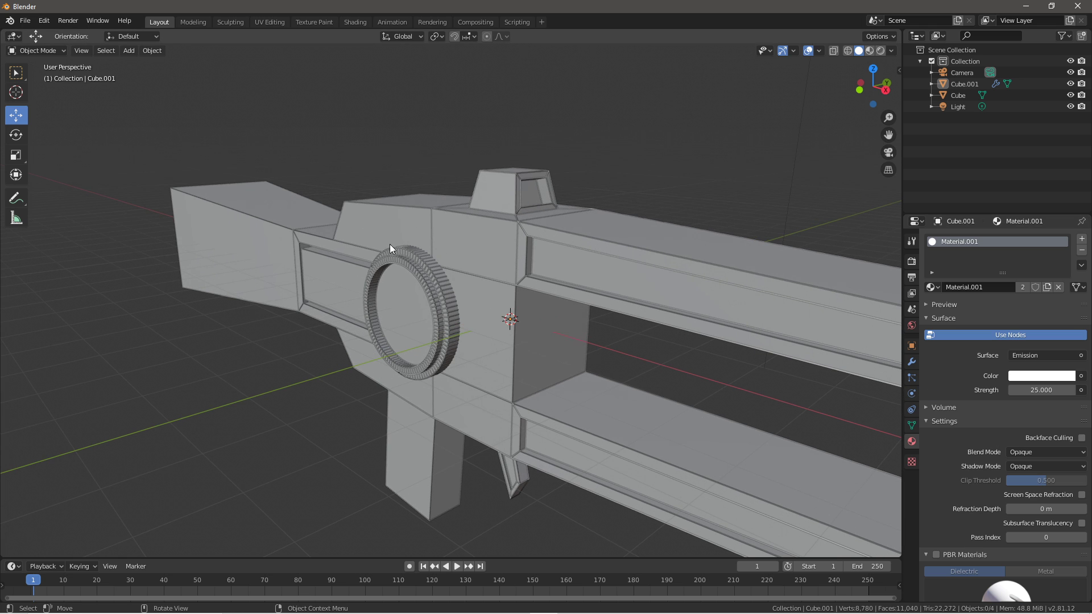
{"action": "key", "text": "z"}
{"action": "left_click", "coordinate": [470, 335]}
{"action": "scroll", "coordinate": [335, 392], "scroll_direction": "down", "scroll_amount": 5}
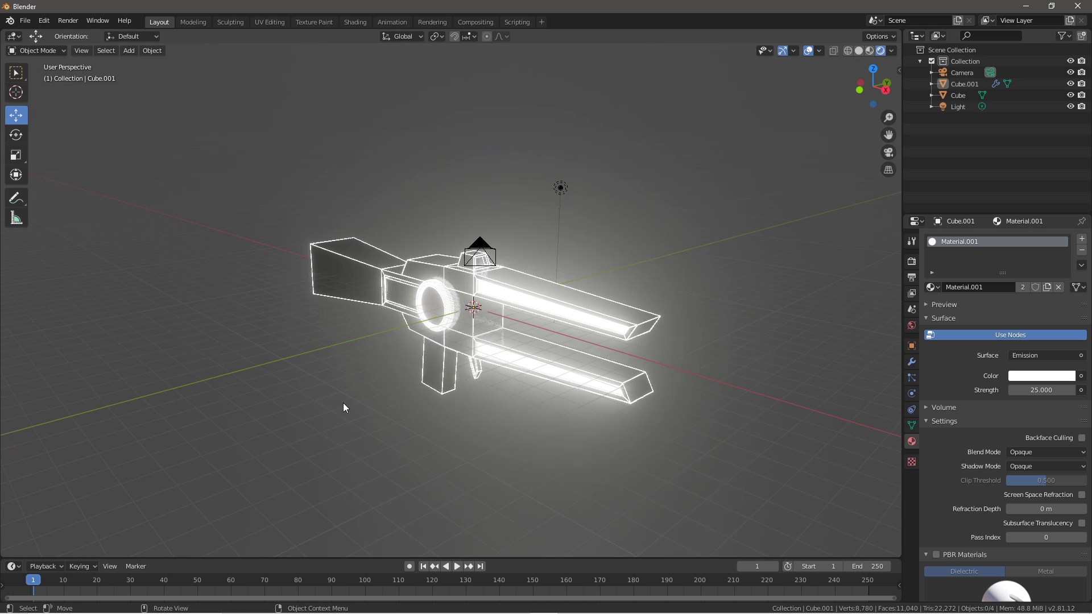
{"action": "middle_click_drag", "start_coordinate": [343, 403], "coordinate": [375, 354]}
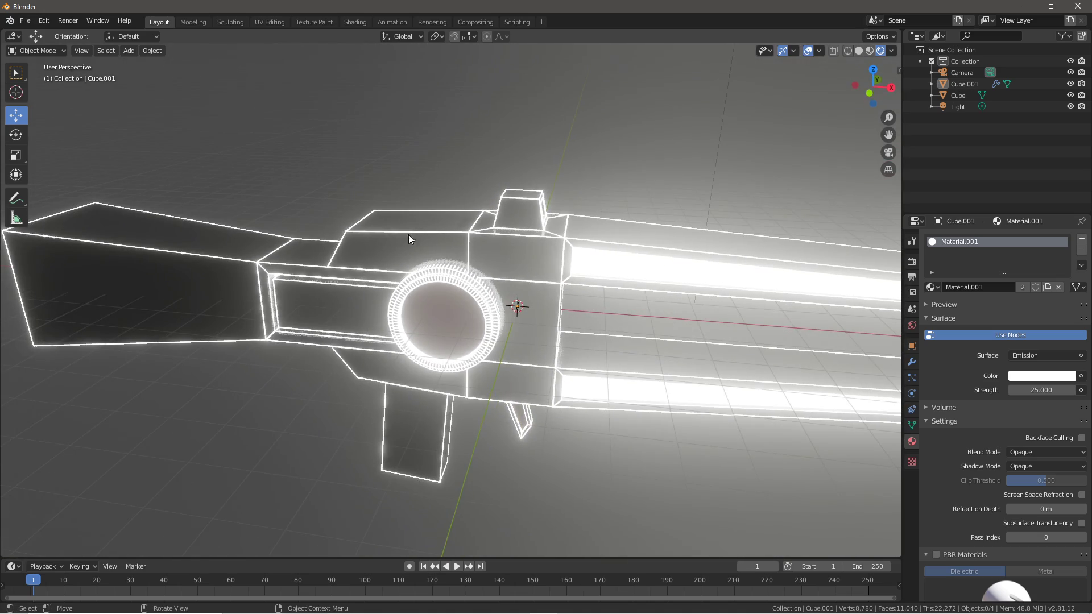
{"action": "left_click", "coordinate": [386, 248]}
{"action": "middle_click_drag", "start_coordinate": [493, 296], "coordinate": [503, 316]}
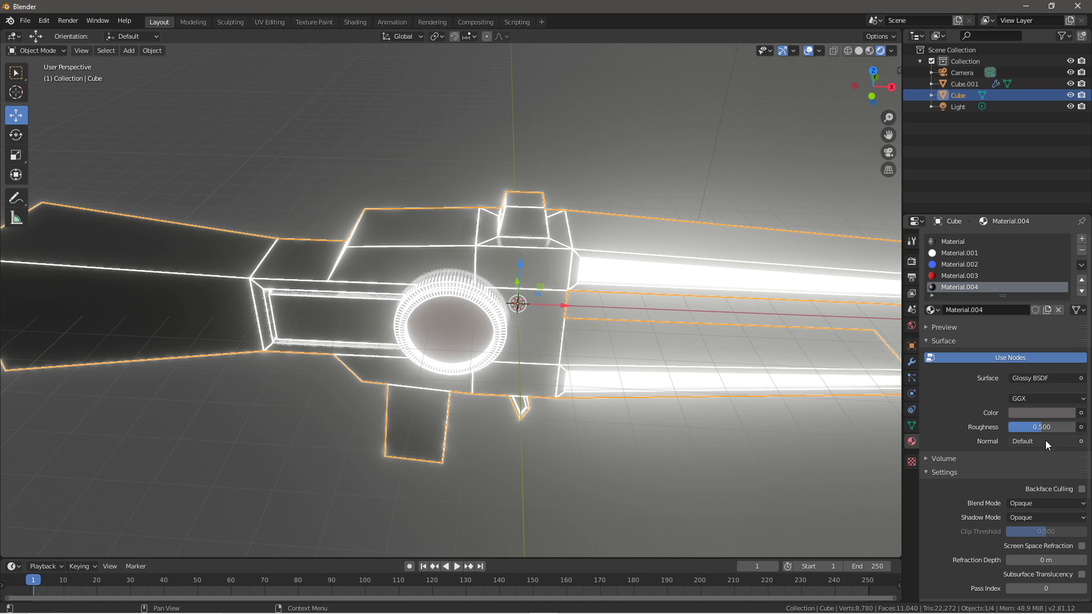
Check the body's modifiers, pick the white emissive Material.001 slot, then bring up the Shift+A Add menu
{"action": "left_click", "coordinate": [911, 362]}
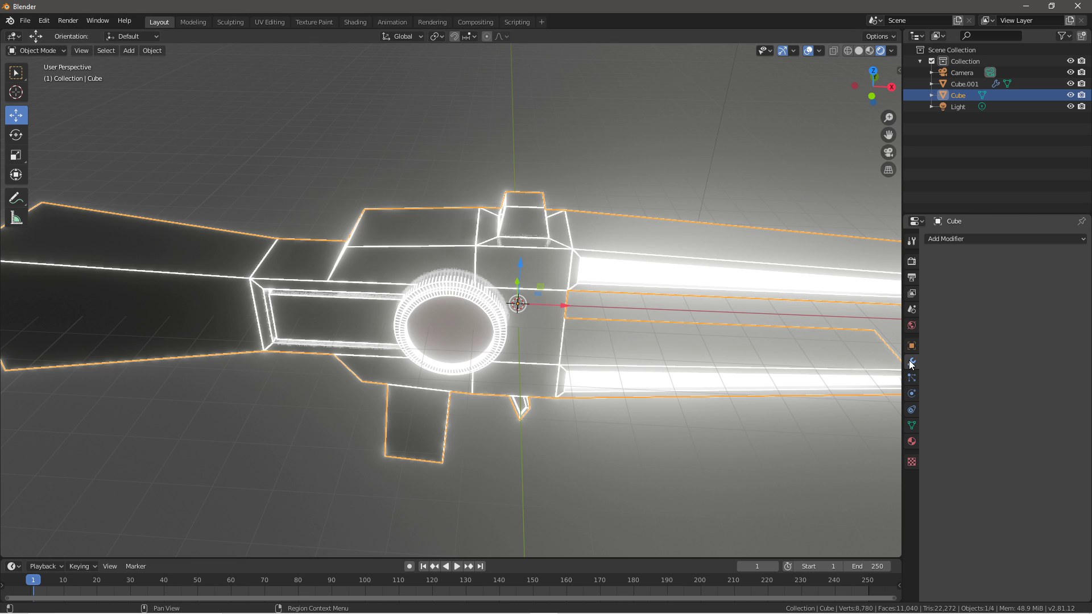
{"action": "left_click", "coordinate": [948, 238]}
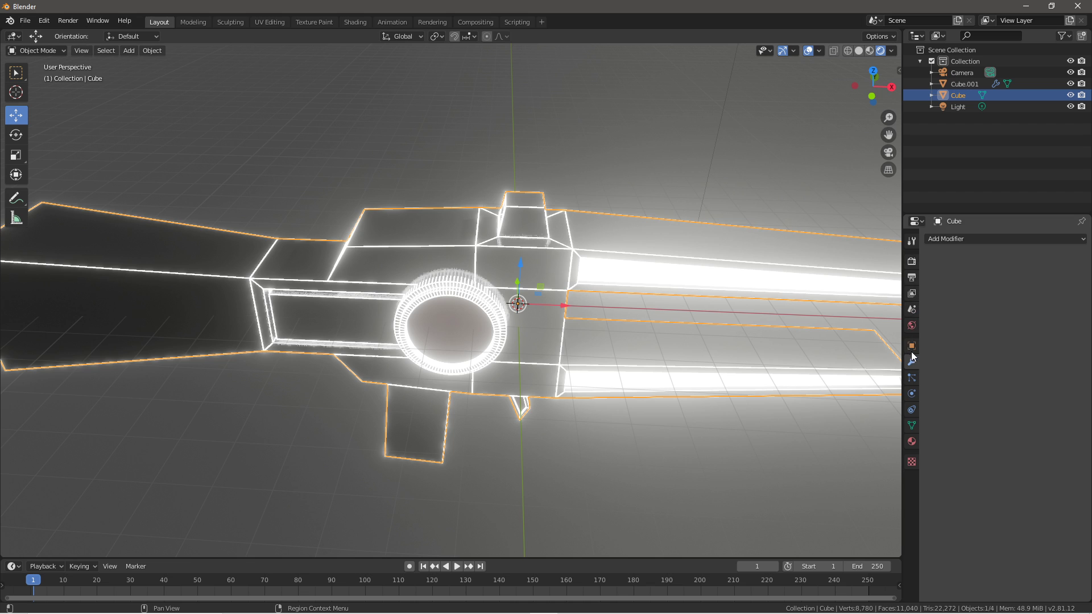
{"action": "left_click", "coordinate": [911, 442]}
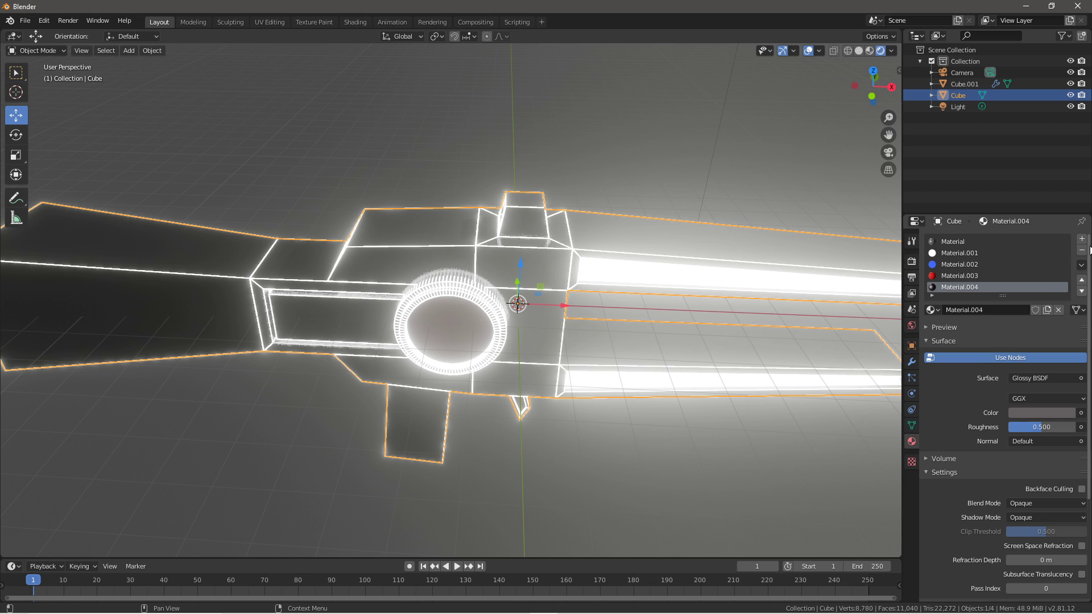
{"action": "left_click", "coordinate": [995, 253]}
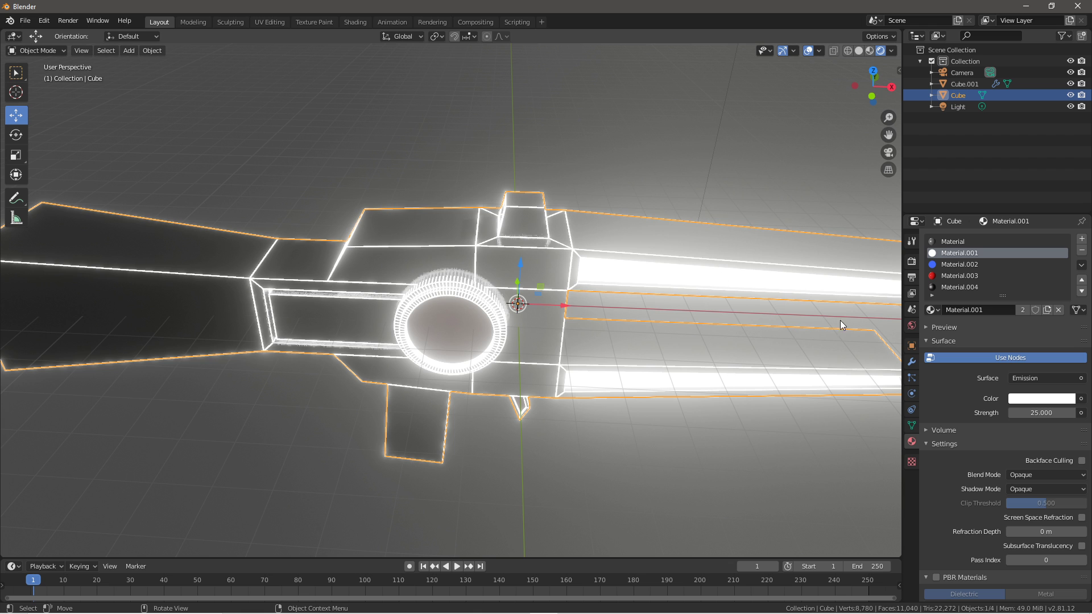
{"action": "middle_click_drag", "start_coordinate": [375, 234], "coordinate": [346, 299]}
{"action": "scroll", "coordinate": [306, 213], "scroll_direction": "down", "scroll_amount": 3}
{"action": "key", "text": "shift+a"}
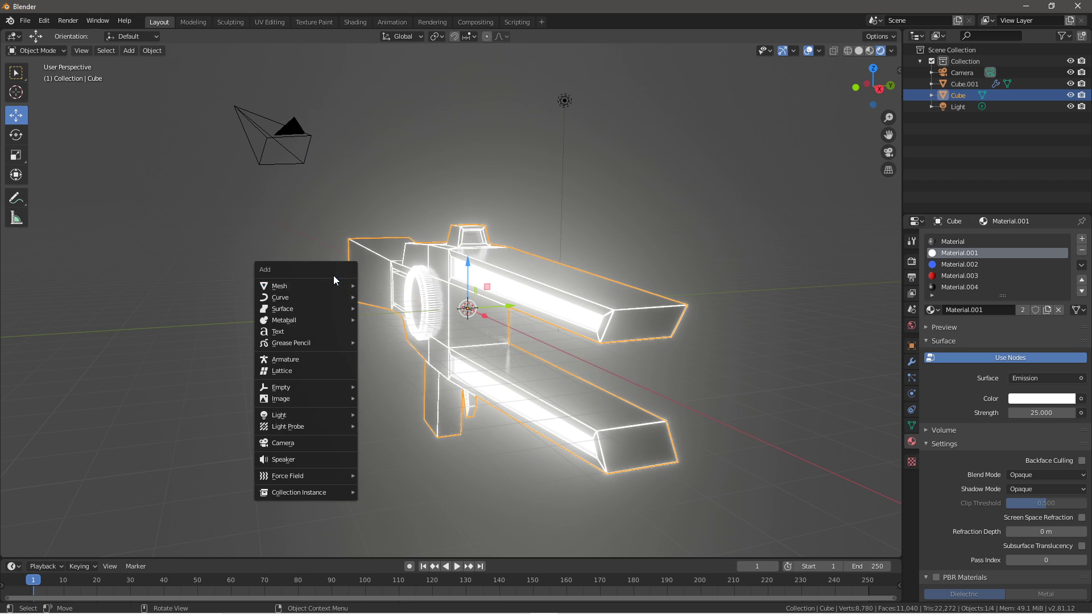
Add a plane, rotate it 90° about X and 90° about Z, and move it 1.17 m along X
{"action": "mouse_move", "coordinate": [341, 286]}
{"action": "left_click", "coordinate": [415, 285]}
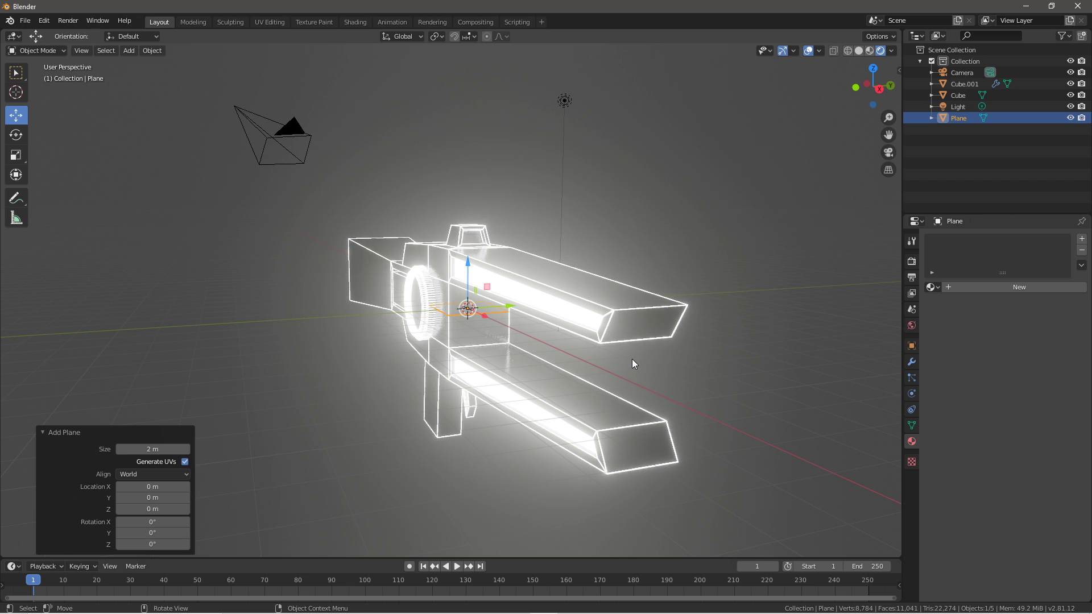
{"action": "type", "text": "rx90"}
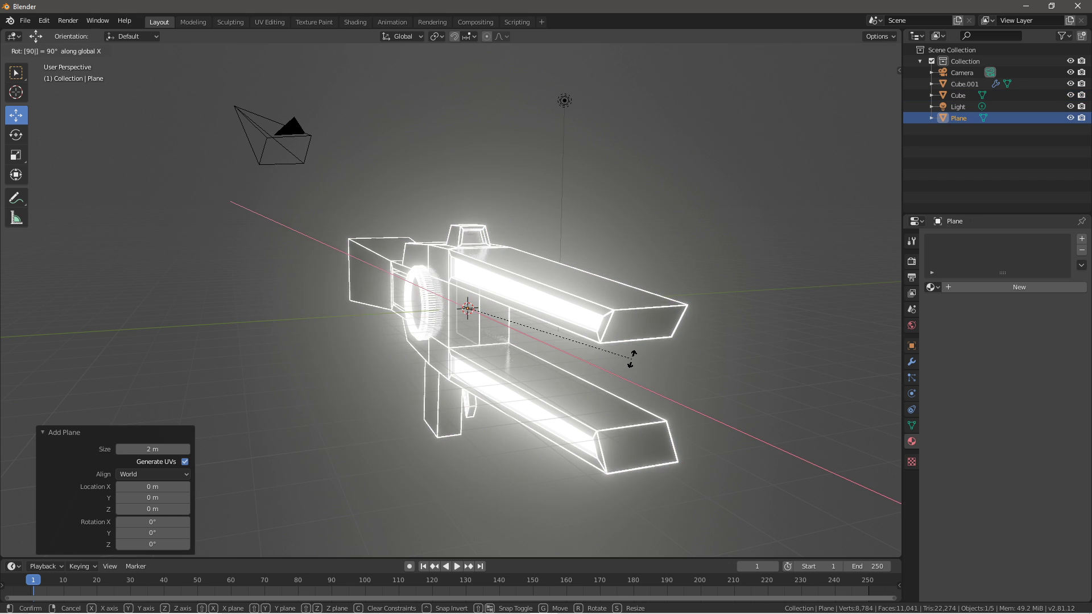
{"action": "key", "text": "Return"}
{"action": "type", "text": "rz90"}
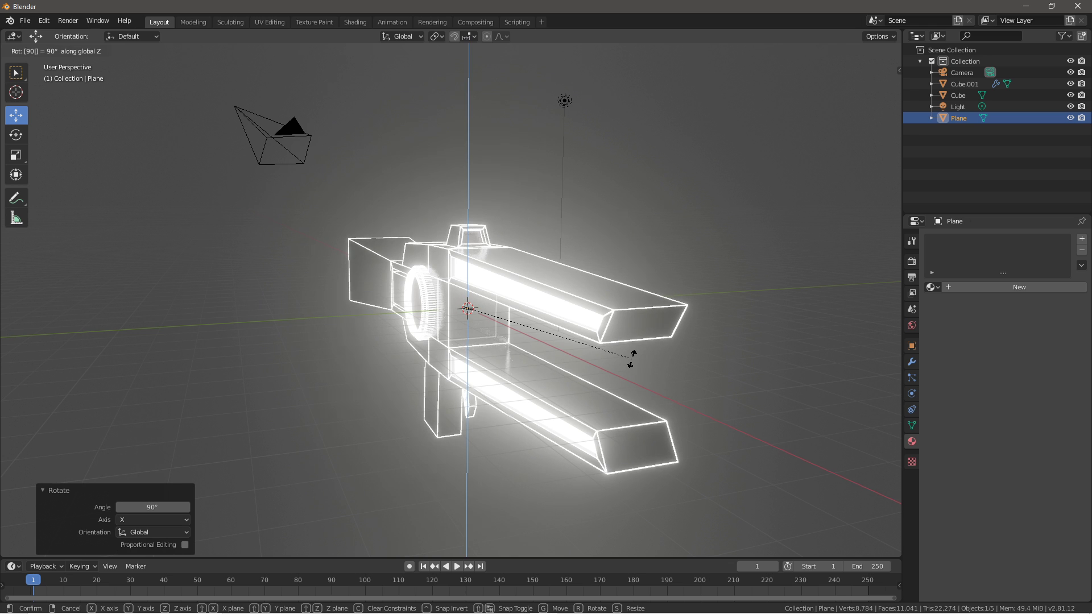
{"action": "key", "text": "Return"}
{"action": "scroll", "coordinate": [494, 337], "scroll_direction": "up", "scroll_amount": 5}
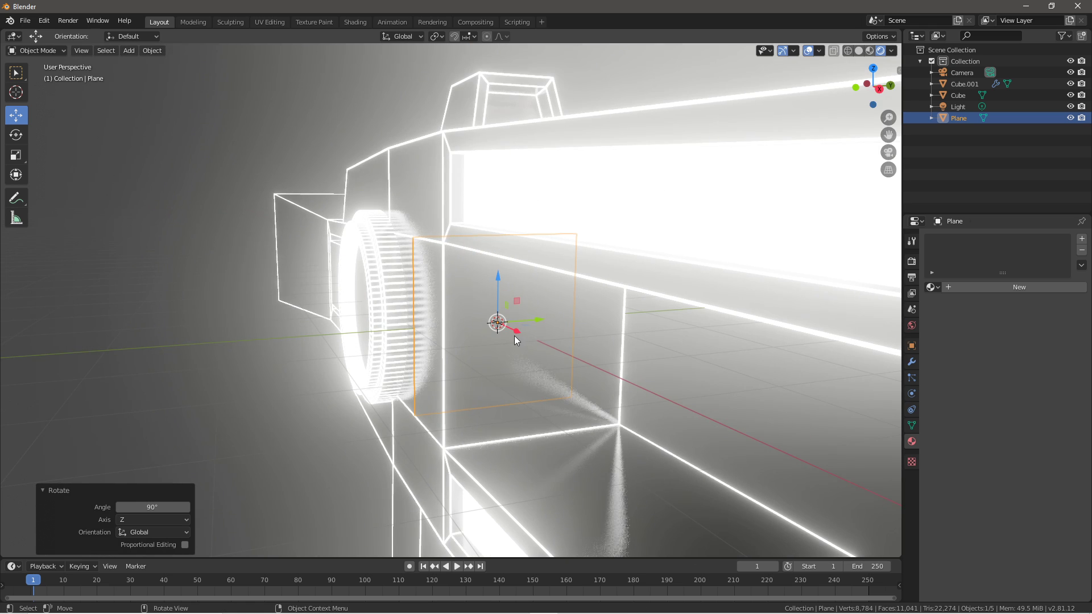
{"action": "key", "text": "g"}
{"action": "key", "text": "x"}
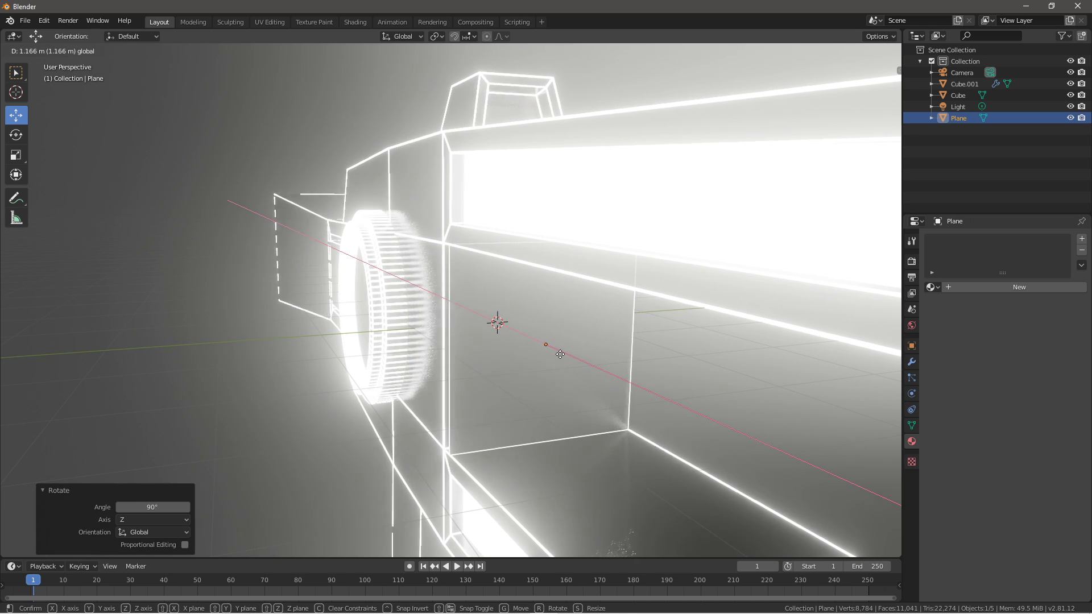
{"action": "left_click", "coordinate": [560, 354]}
Switch the viewport to Solid shading, reselect the plane, and show its Physics properties
{"action": "middle_click_drag", "start_coordinate": [577, 373], "coordinate": [626, 364]}
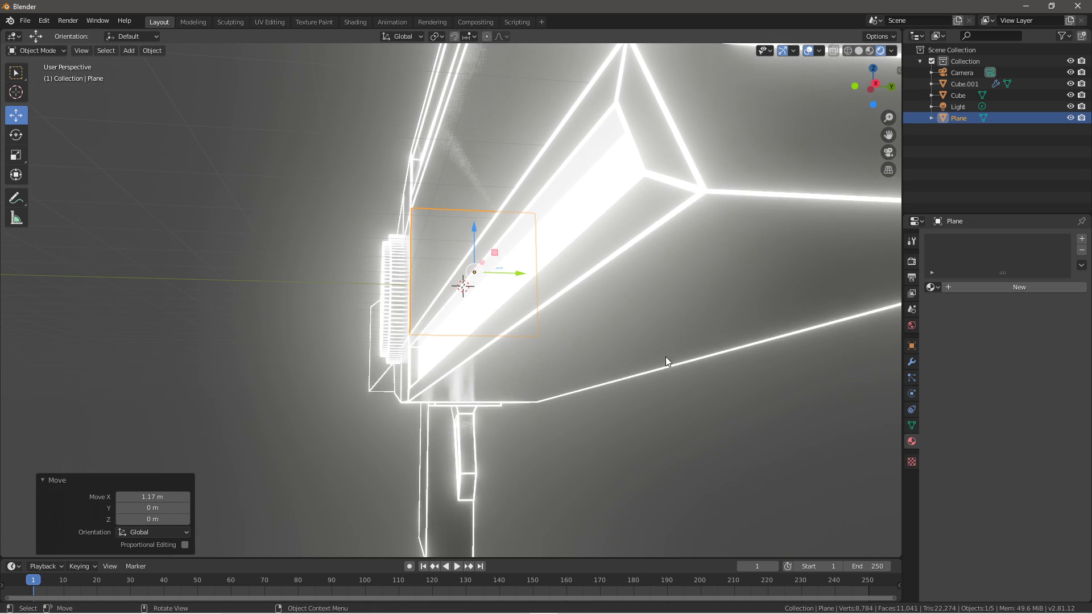
{"action": "middle_click_drag", "start_coordinate": [728, 394], "coordinate": [757, 420]}
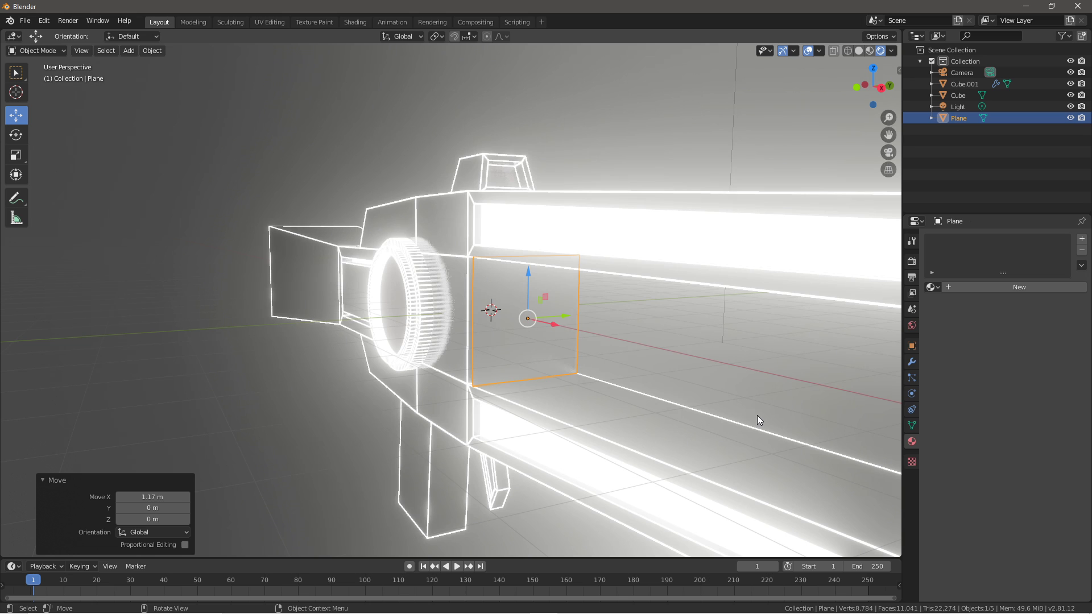
{"action": "left_click", "coordinate": [433, 336]}
{"action": "key", "text": "z"}
{"action": "left_click", "coordinate": [444, 288]}
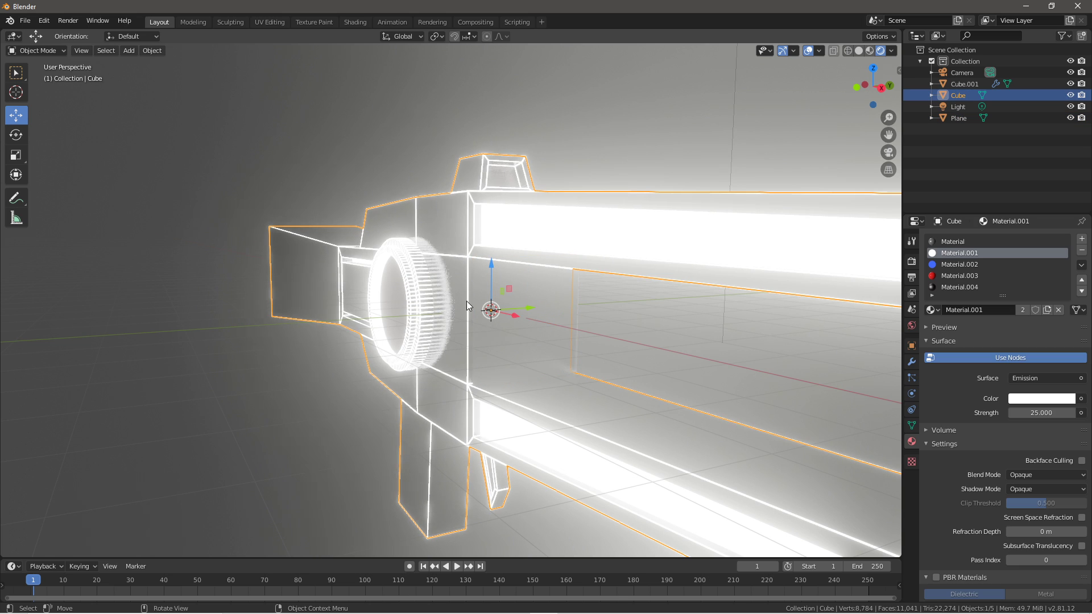
{"action": "key", "text": "z"}
{"action": "left_click", "coordinate": [403, 378]}
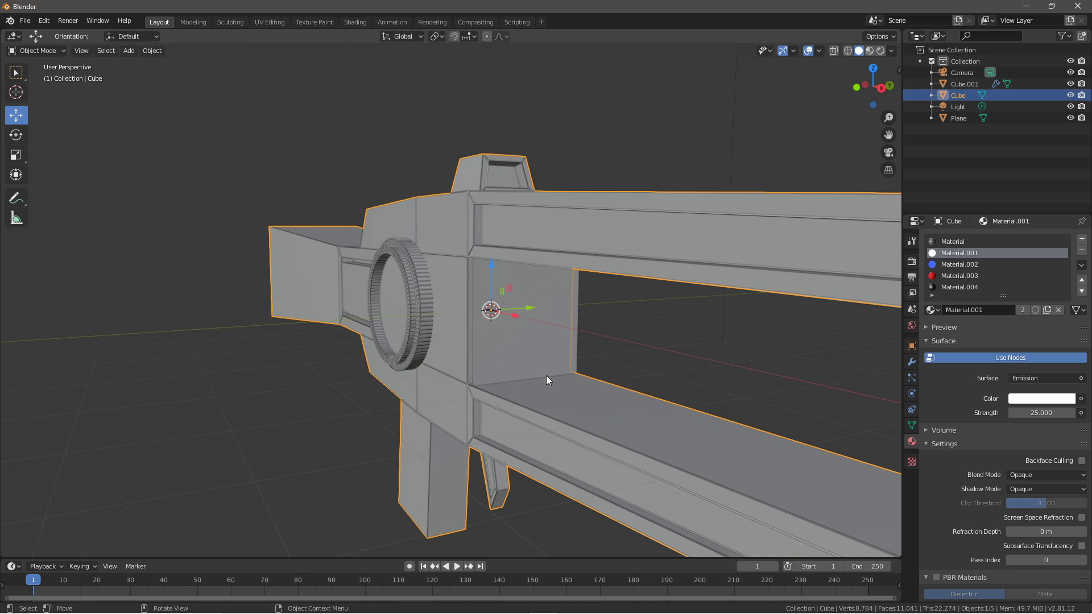
{"action": "left_click", "coordinate": [544, 339]}
{"action": "middle_click_drag", "start_coordinate": [766, 440], "coordinate": [667, 302]}
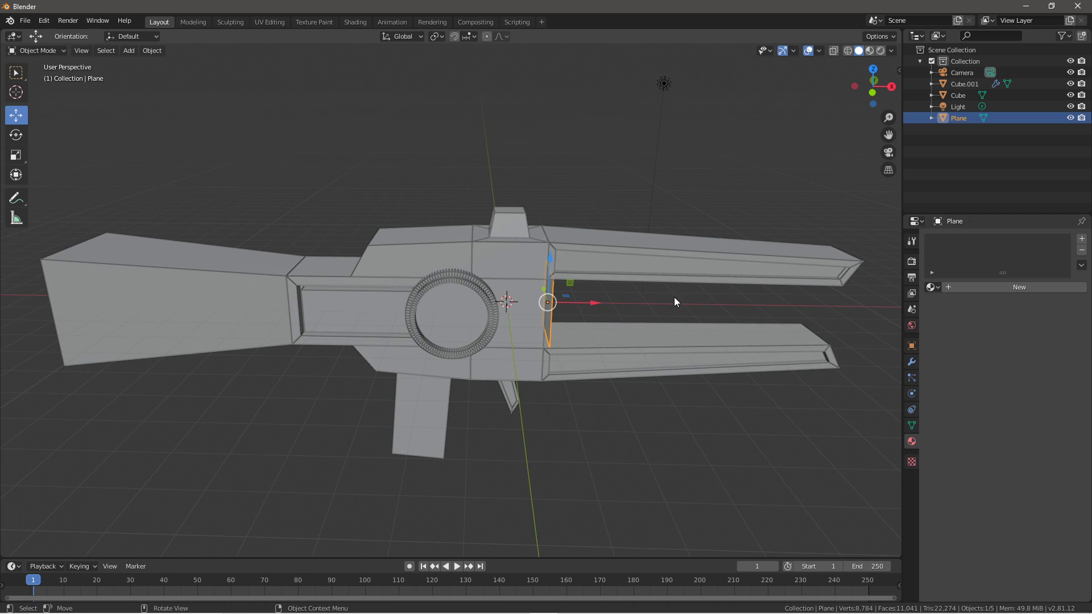
{"action": "left_click", "coordinate": [911, 393]}
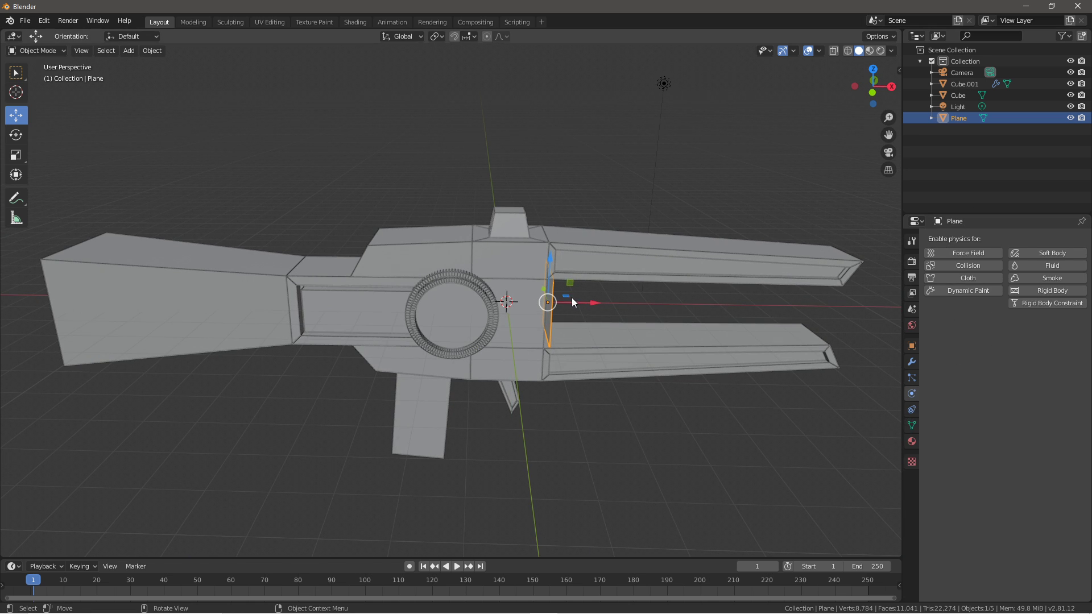
In front orthographic view, shift the plane slightly left along X
{"action": "key", "text": "KP_1"}
{"action": "scroll", "coordinate": [524, 404], "scroll_direction": "up", "scroll_amount": 4}
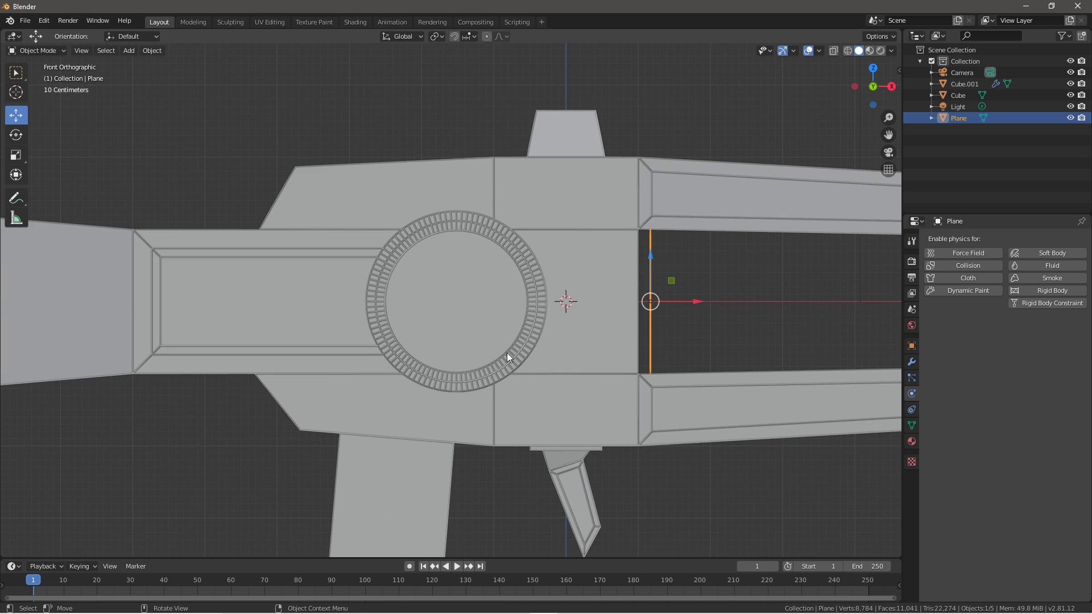
{"action": "scroll", "coordinate": [534, 376], "scroll_direction": "up", "scroll_amount": 4}
{"action": "middle_click_drag", "start_coordinate": [533, 375], "coordinate": [165, 375], "text": "shift"}
{"action": "left_click_drag", "start_coordinate": [518, 302], "coordinate": [494, 308]}
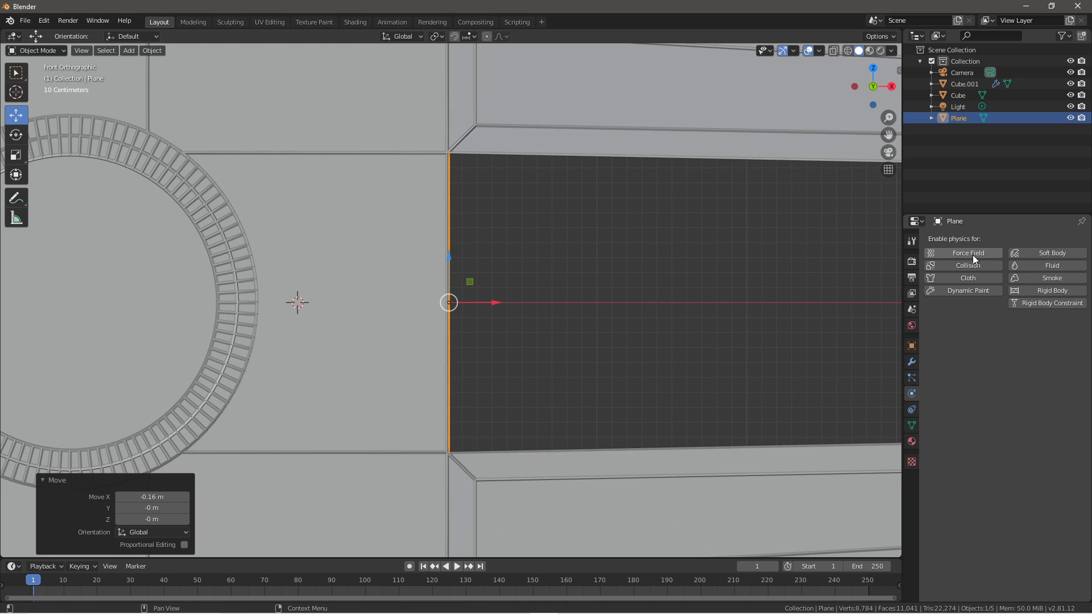
Add a particle system with 10 particles to the plane and preview the emission
{"action": "left_click", "coordinate": [912, 378]}
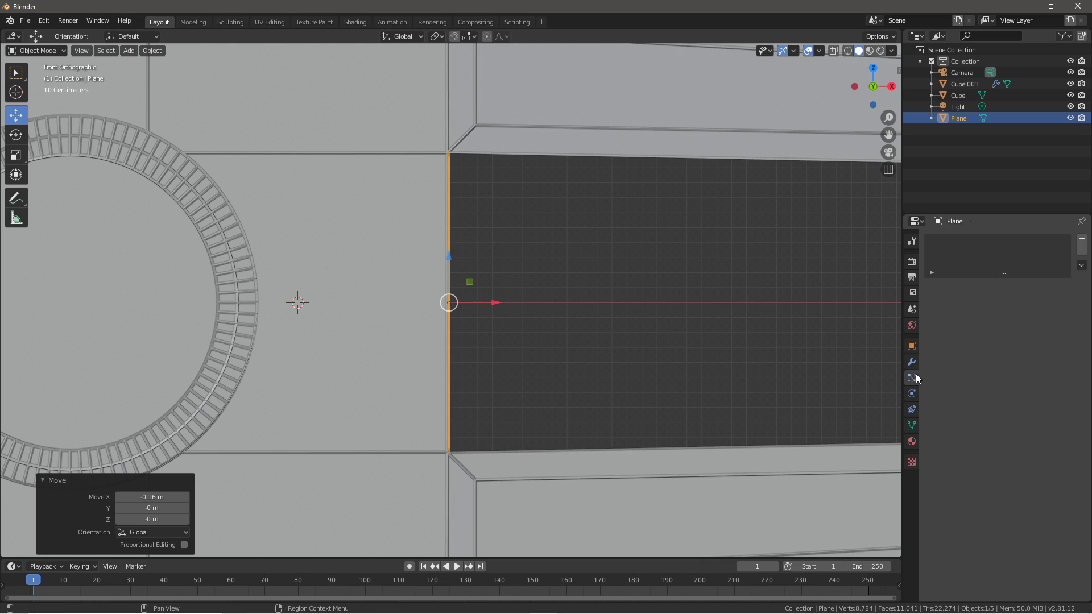
{"action": "left_click", "coordinate": [1081, 239]}
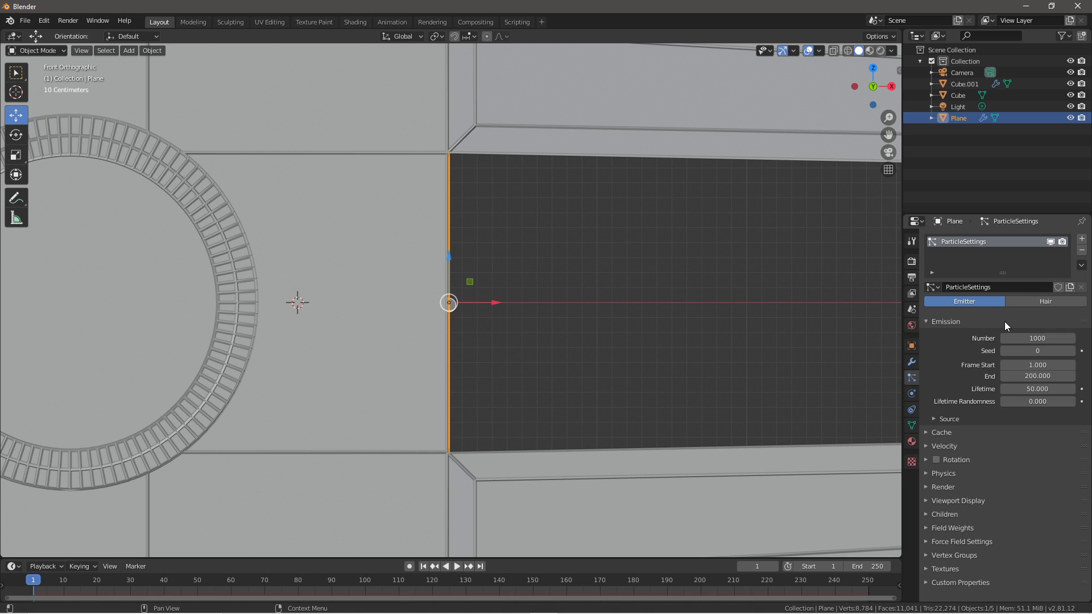
{"action": "left_click", "coordinate": [1048, 338]}
{"action": "key", "text": "Return"}
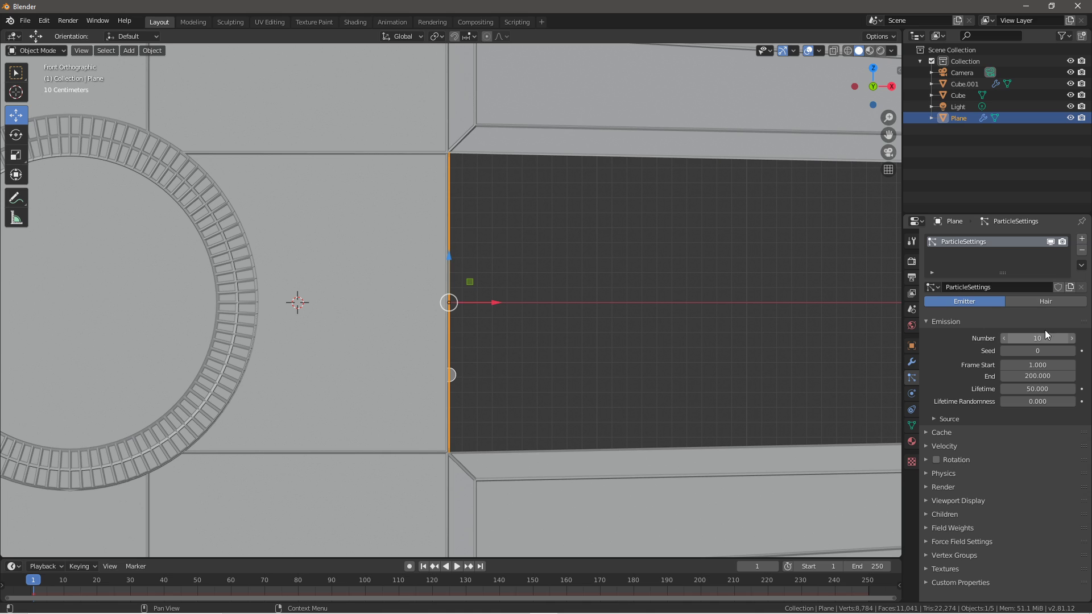
{"action": "scroll", "coordinate": [521, 405], "scroll_direction": "down", "scroll_amount": 2}
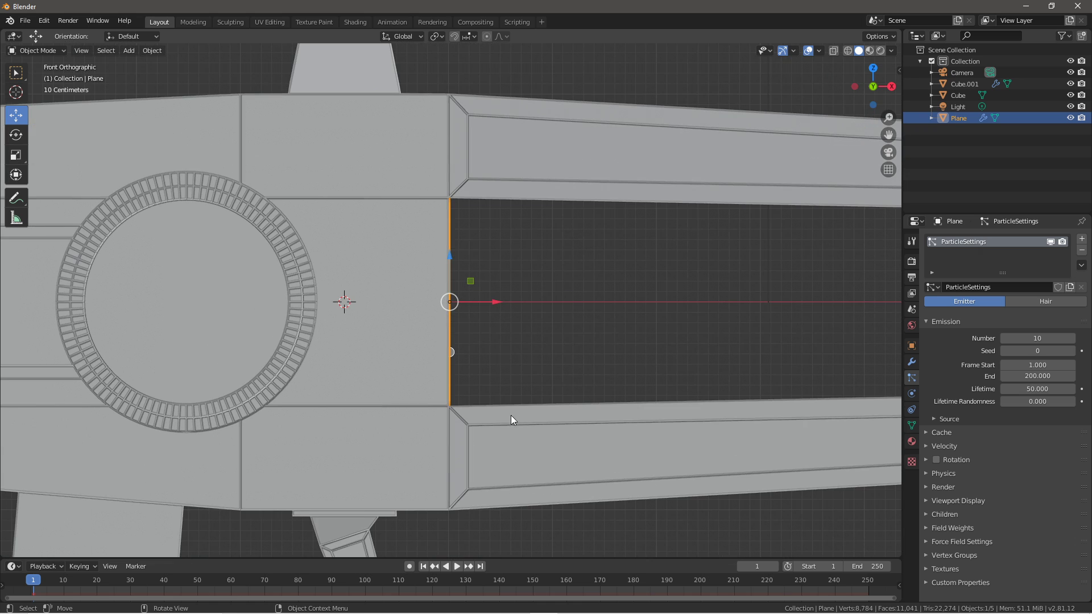
{"action": "left_click", "coordinate": [459, 569]}
{"action": "left_click", "coordinate": [459, 569]}
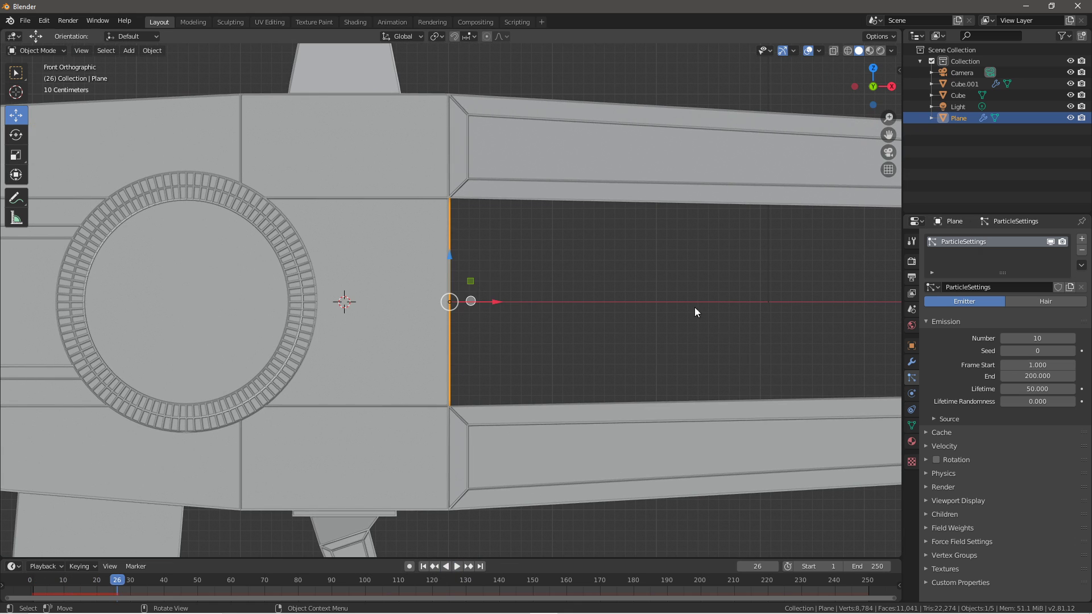
Set the normal velocity to 10 m/s and play back to watch the particles fly
{"action": "left_click", "coordinate": [943, 445]}
{"action": "scroll", "coordinate": [1073, 493], "scroll_direction": "down", "scroll_amount": 2}
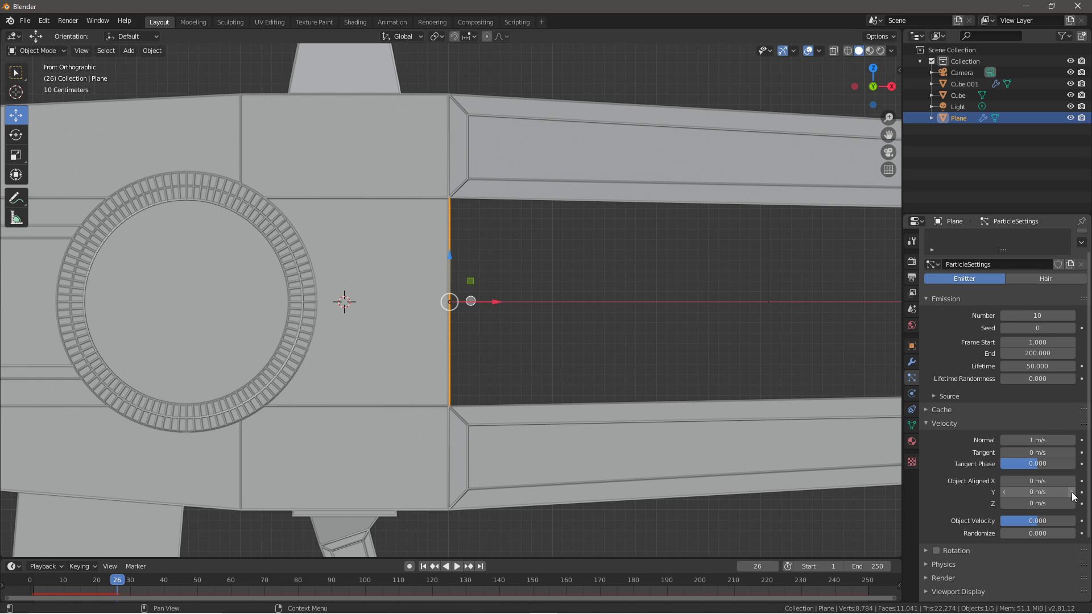
{"action": "left_click", "coordinate": [1045, 417]}
{"action": "type", "text": "10"}
{"action": "key", "text": "Return"}
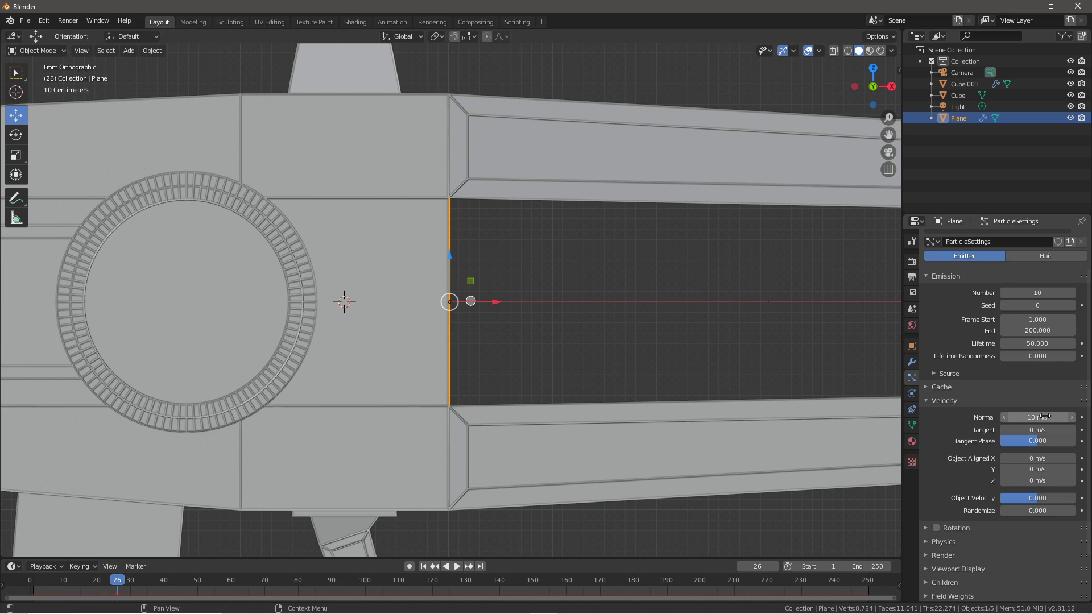
{"action": "left_click", "coordinate": [945, 398]}
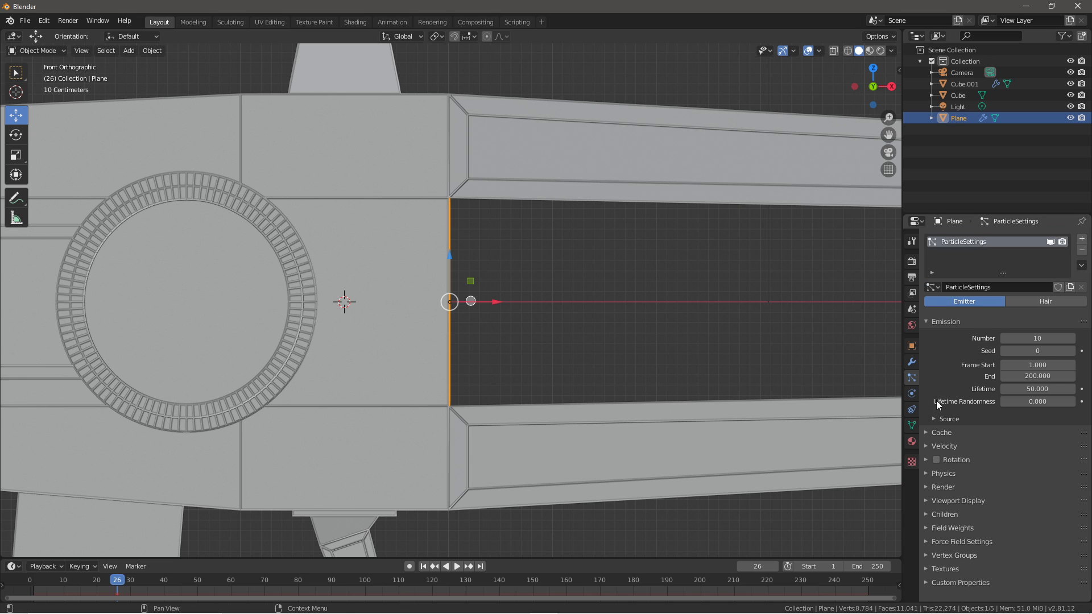
{"action": "left_click", "coordinate": [458, 567]}
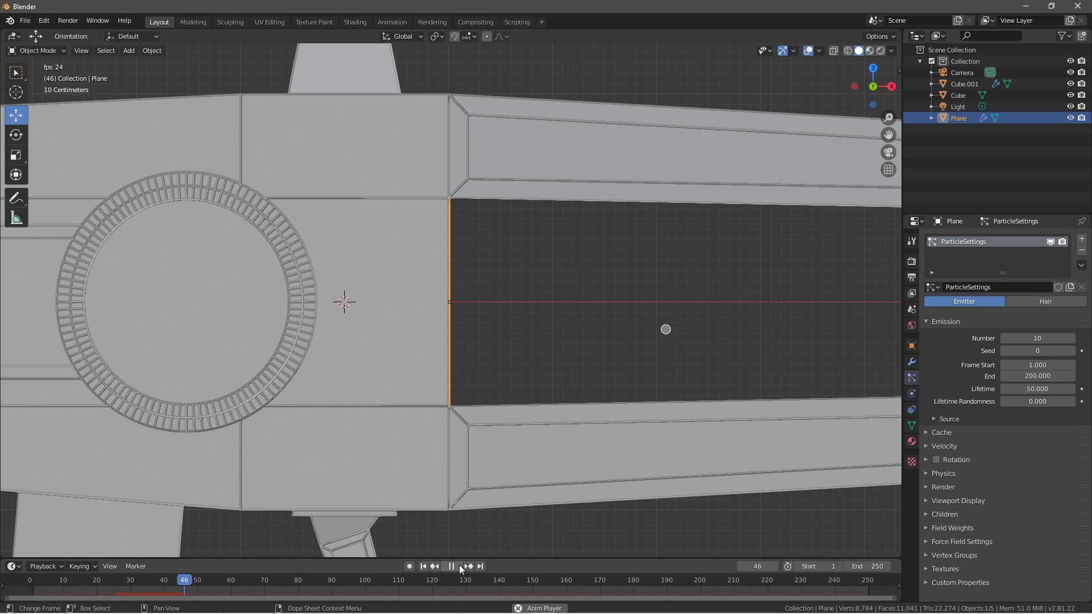
{"action": "scroll", "coordinate": [459, 446], "scroll_direction": "down", "scroll_amount": 3}
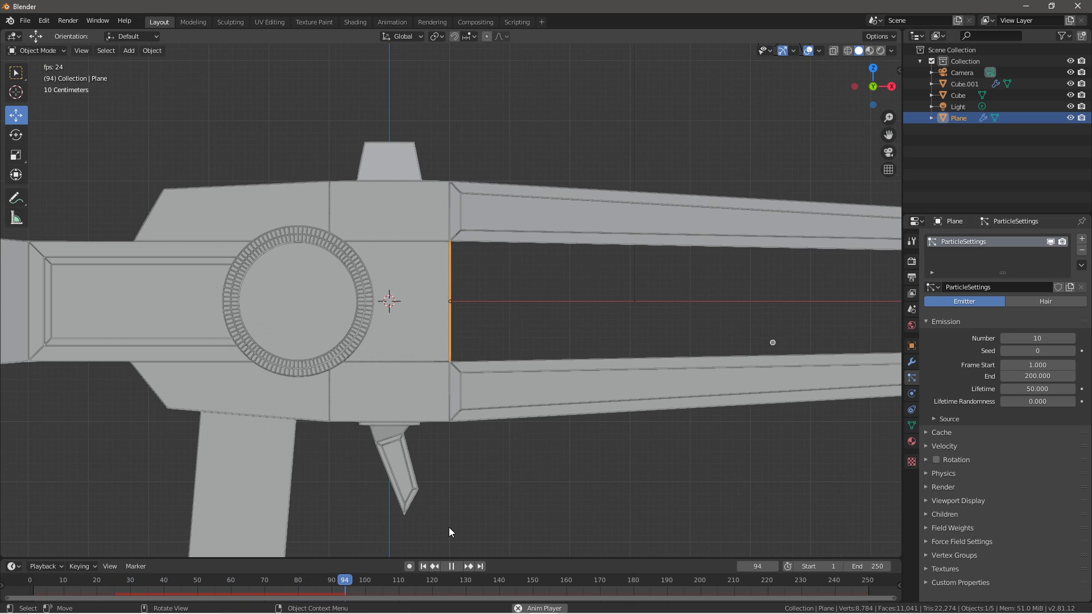
{"action": "left_click", "coordinate": [452, 566]}
{"action": "left_click", "coordinate": [423, 566]}
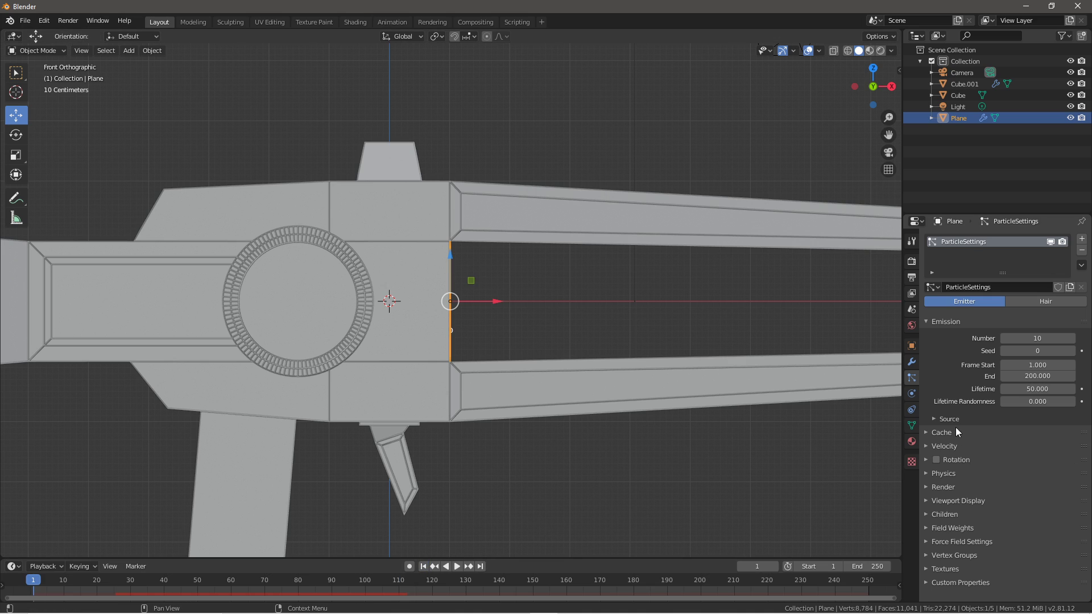
Keep 10 particles, raise normal velocity to 100 m/s, preview, and return to frame 1
{"action": "left_click", "coordinate": [1033, 340]}
{"action": "key", "text": "Return"}
{"action": "left_click", "coordinate": [924, 445]}
{"action": "left_click", "coordinate": [1036, 463]}
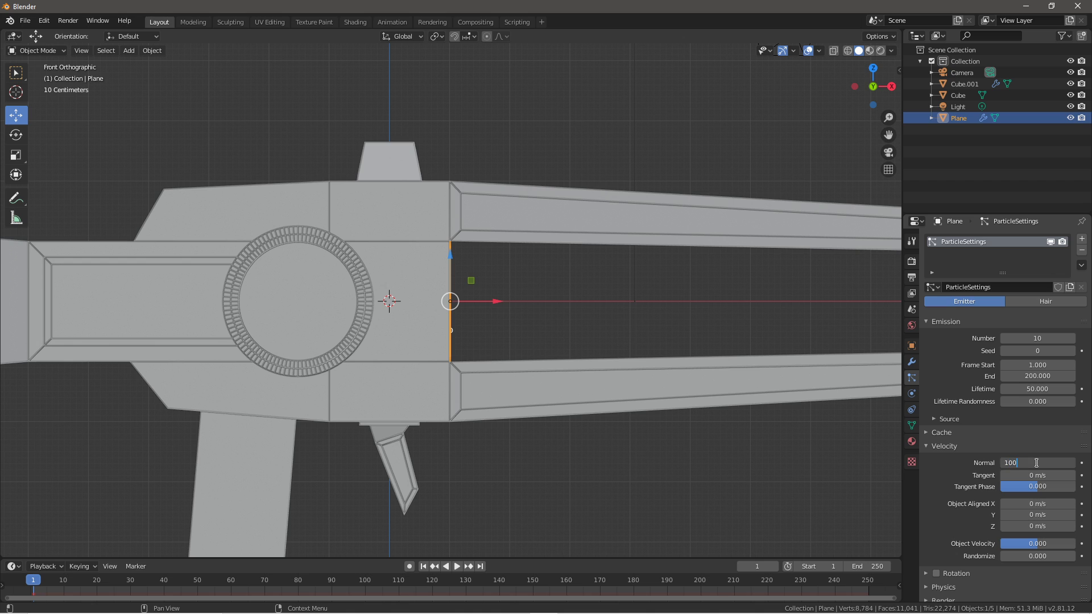
{"action": "type", "text": "100"}
{"action": "key", "text": "Return"}
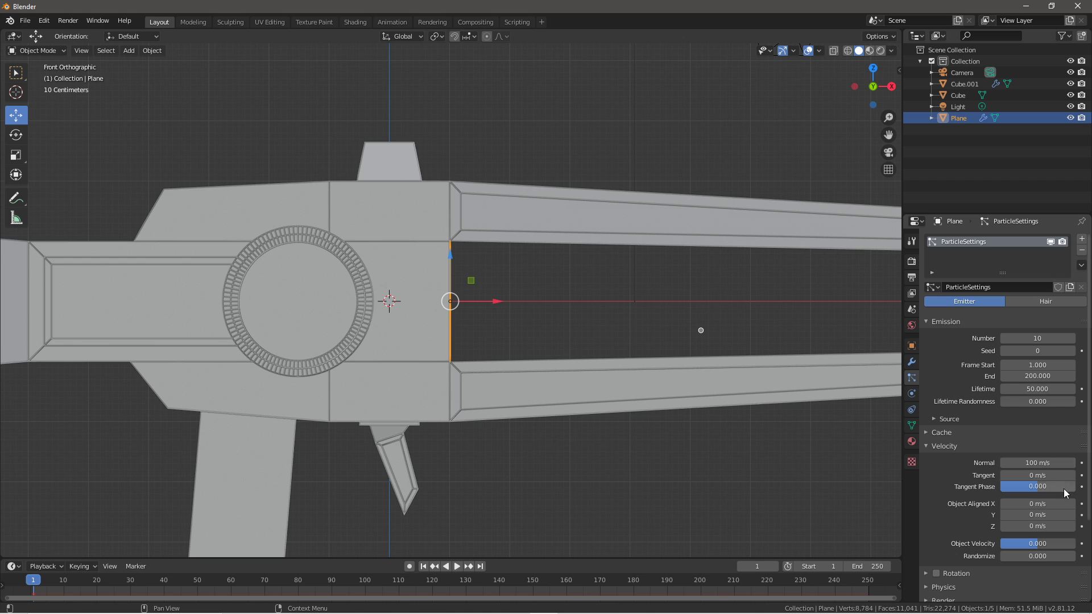
{"action": "left_click", "coordinate": [457, 565]}
{"action": "scroll", "coordinate": [491, 487], "scroll_direction": "down", "scroll_amount": 4}
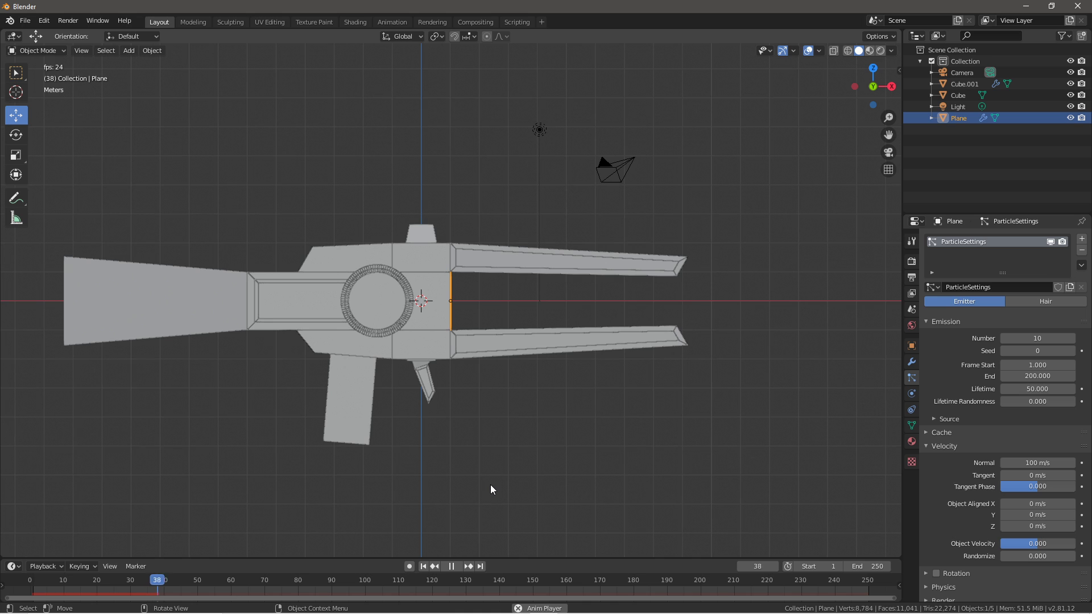
{"action": "left_click", "coordinate": [452, 566]}
{"action": "left_click", "coordinate": [423, 567]}
{"action": "scroll", "coordinate": [583, 419], "scroll_direction": "up", "scroll_amount": 3}
{"action": "scroll", "coordinate": [584, 423], "scroll_direction": "up", "scroll_amount": 1}
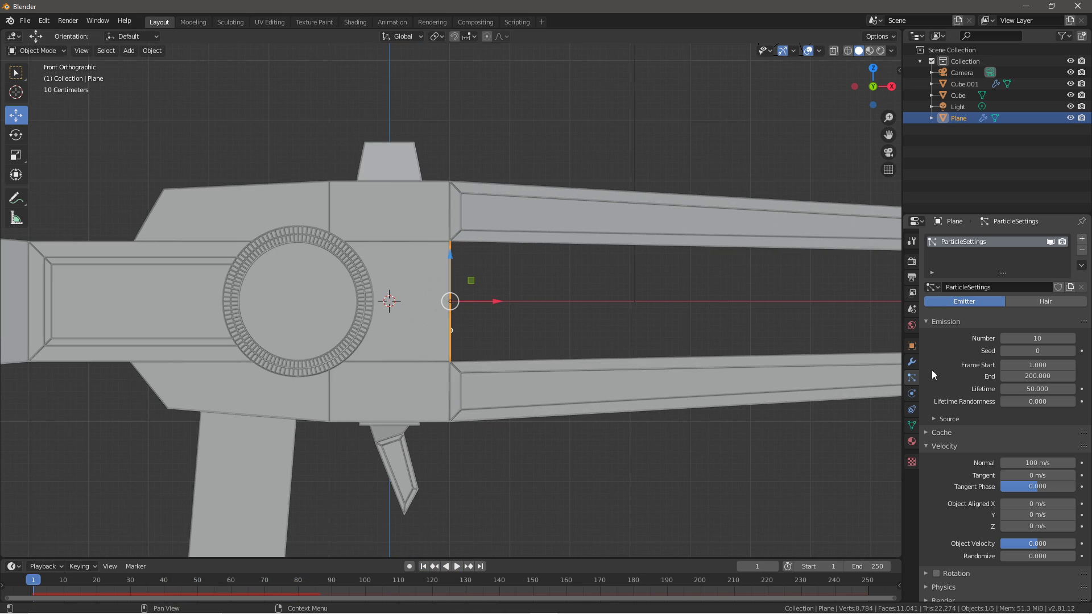
{"action": "left_click", "coordinate": [928, 445]}
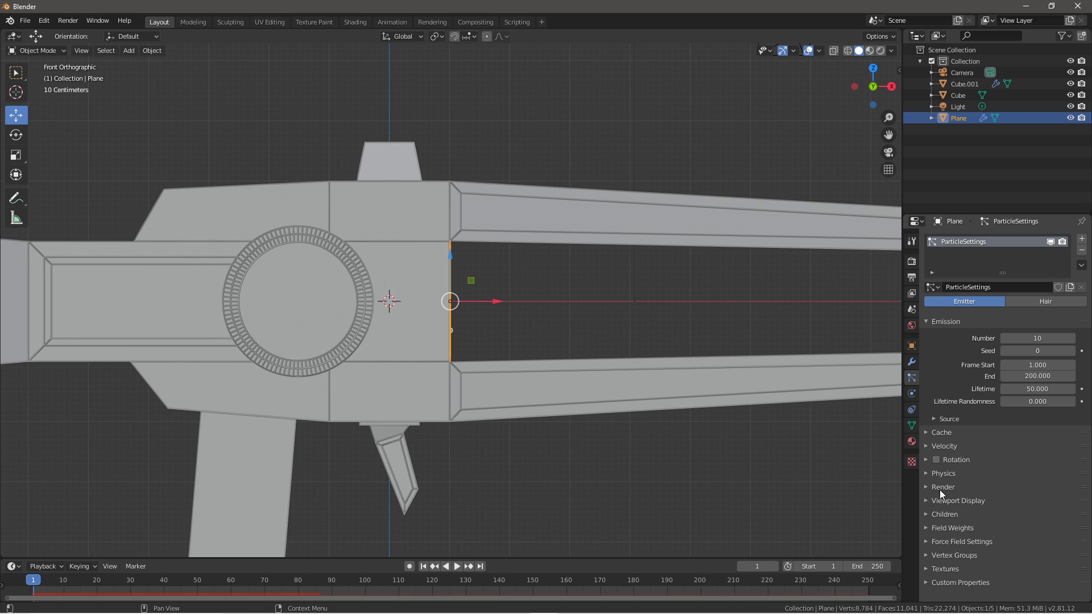
{"action": "left_click", "coordinate": [941, 500]}
Set the particle render type to Object
{"action": "left_click", "coordinate": [942, 500]}
{"action": "left_click", "coordinate": [936, 485]}
{"action": "scroll", "coordinate": [956, 503], "scroll_direction": "down", "scroll_amount": 4}
{"action": "left_click", "coordinate": [1028, 412]}
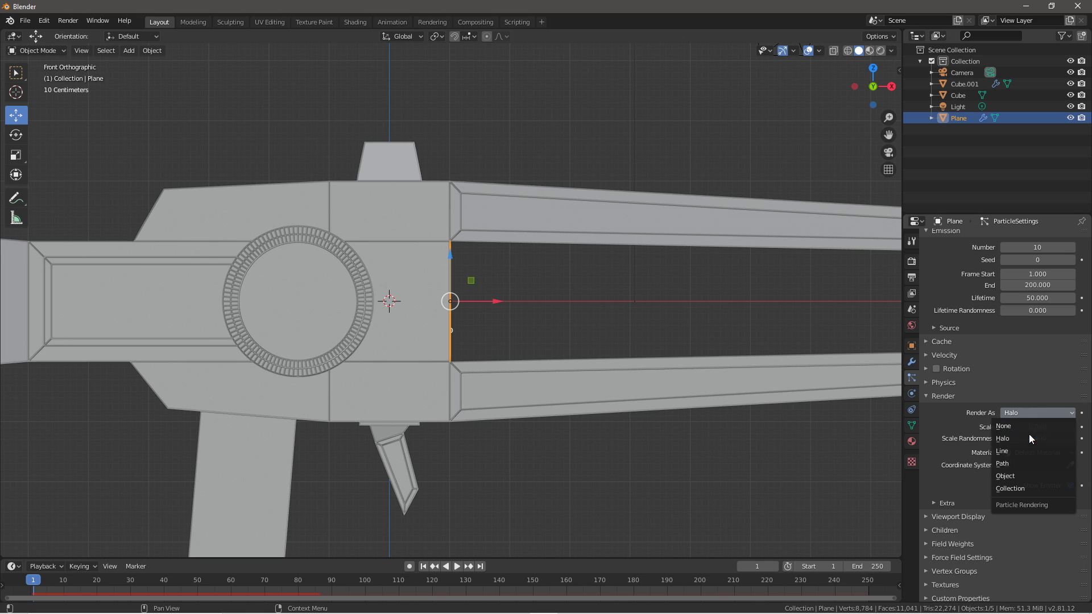
{"action": "left_click", "coordinate": [1033, 476]}
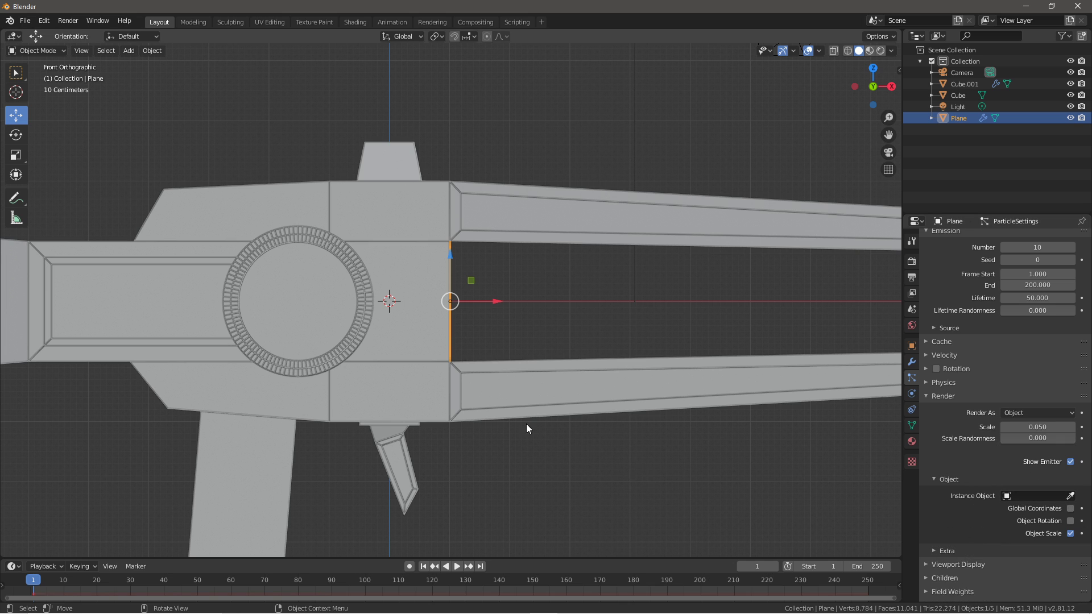
{"action": "scroll", "coordinate": [468, 407], "scroll_direction": "down", "scroll_amount": 3}
Orbit to a perspective view and bring up the Add menu's Mesh list
{"action": "middle_click_drag", "start_coordinate": [467, 411], "coordinate": [406, 427]}
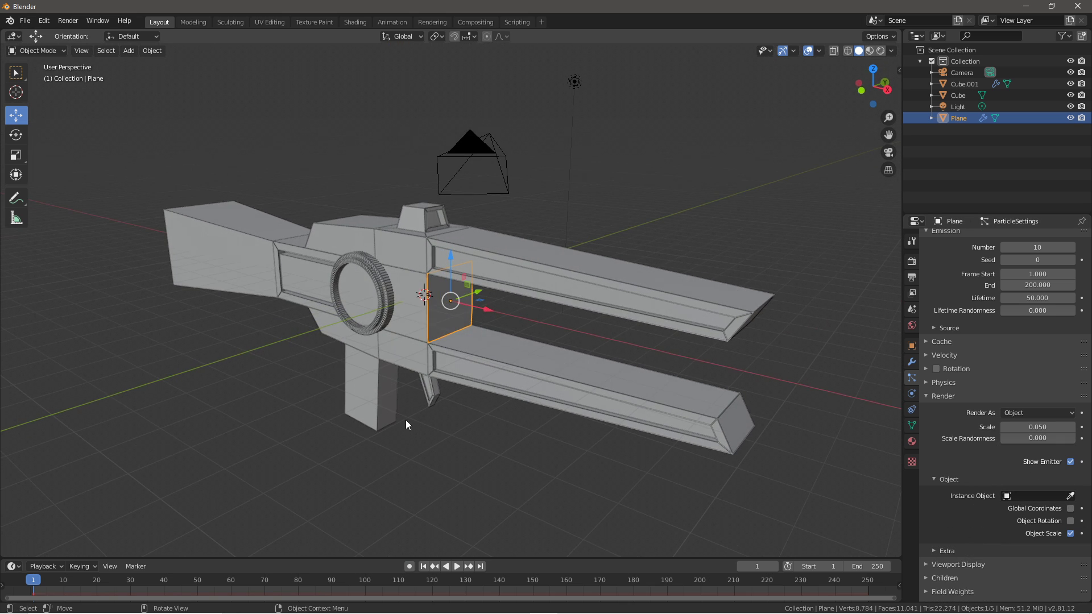
{"action": "key", "text": "shift+a"}
{"action": "mouse_move", "coordinate": [415, 356]}
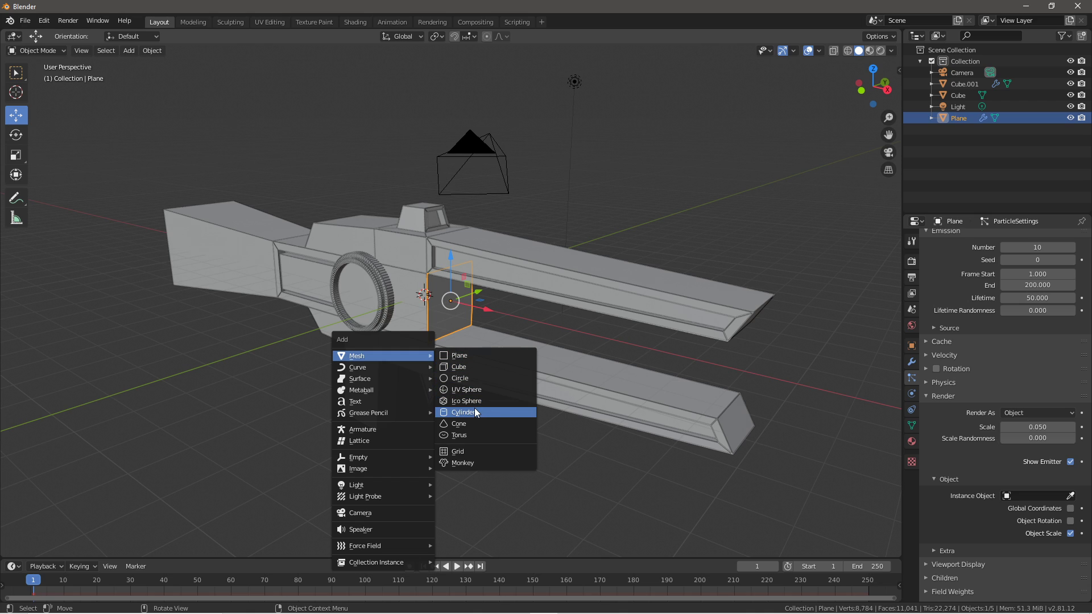
Add a new cube and lift it above the gun
{"action": "left_click", "coordinate": [496, 367]}
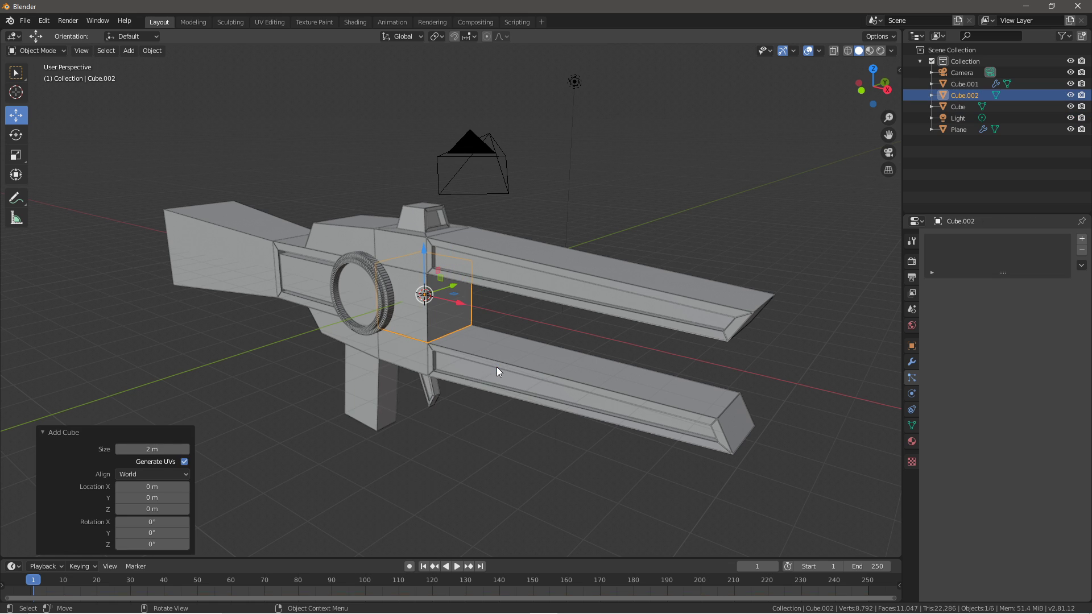
{"action": "left_click_drag", "start_coordinate": [456, 301], "coordinate": [602, 106]}
{"action": "key", "text": "ctrl+z"}
{"action": "left_click_drag", "start_coordinate": [632, 309], "coordinate": [592, 123]}
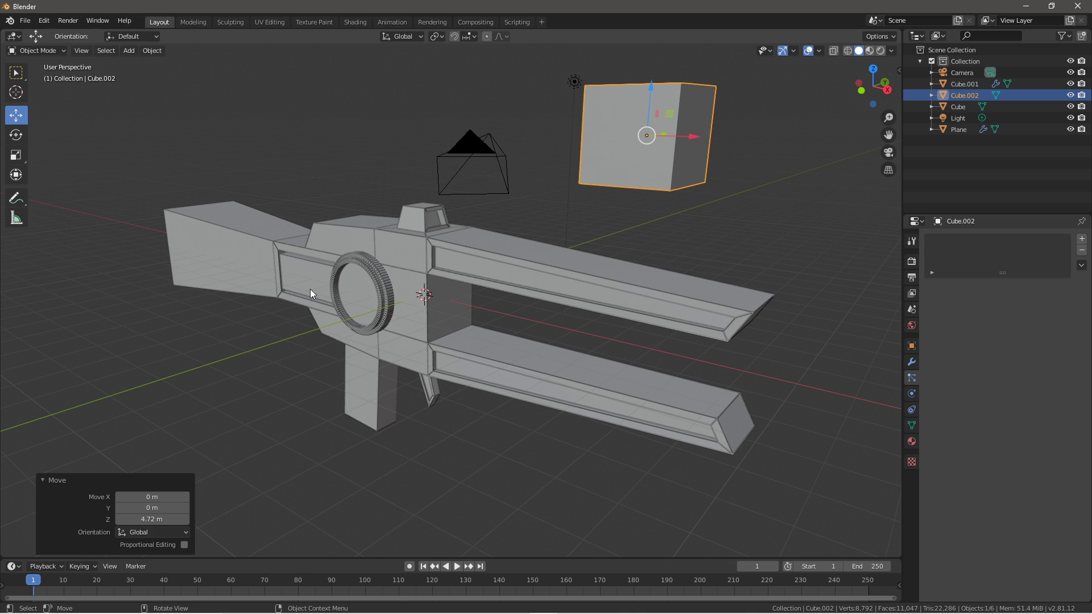
{"action": "scroll", "coordinate": [621, 336], "scroll_direction": "down", "scroll_amount": 3}
{"action": "middle_click_drag", "start_coordinate": [620, 336], "coordinate": [582, 355]}
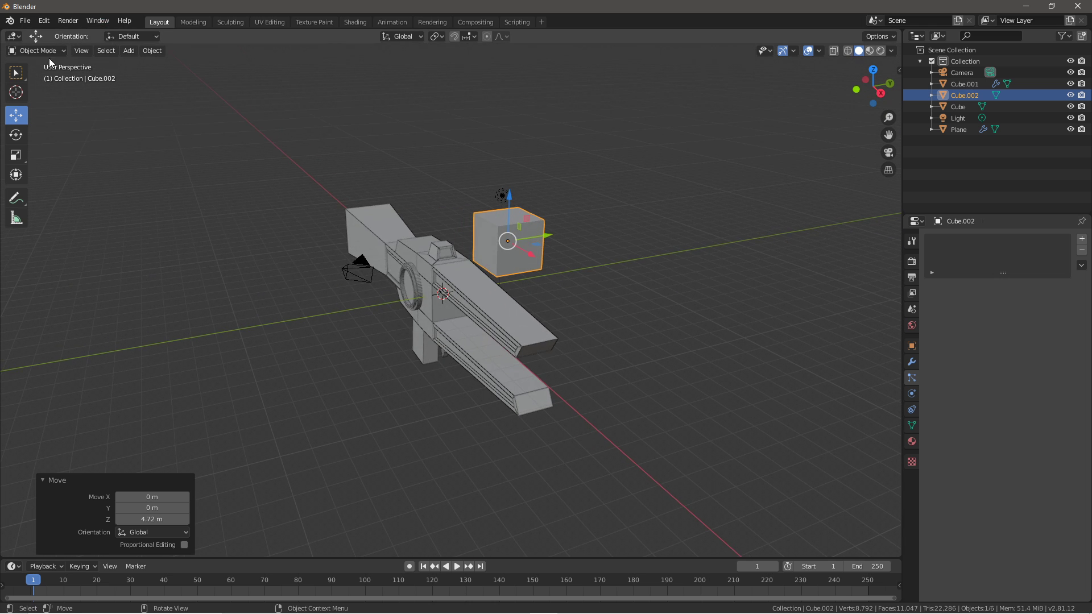
In Edit Mode, select two of the cube's faces and try an extrusion, then undo it
{"action": "key", "text": "Tab"}
{"action": "scroll", "coordinate": [539, 285], "scroll_direction": "up", "scroll_amount": 2}
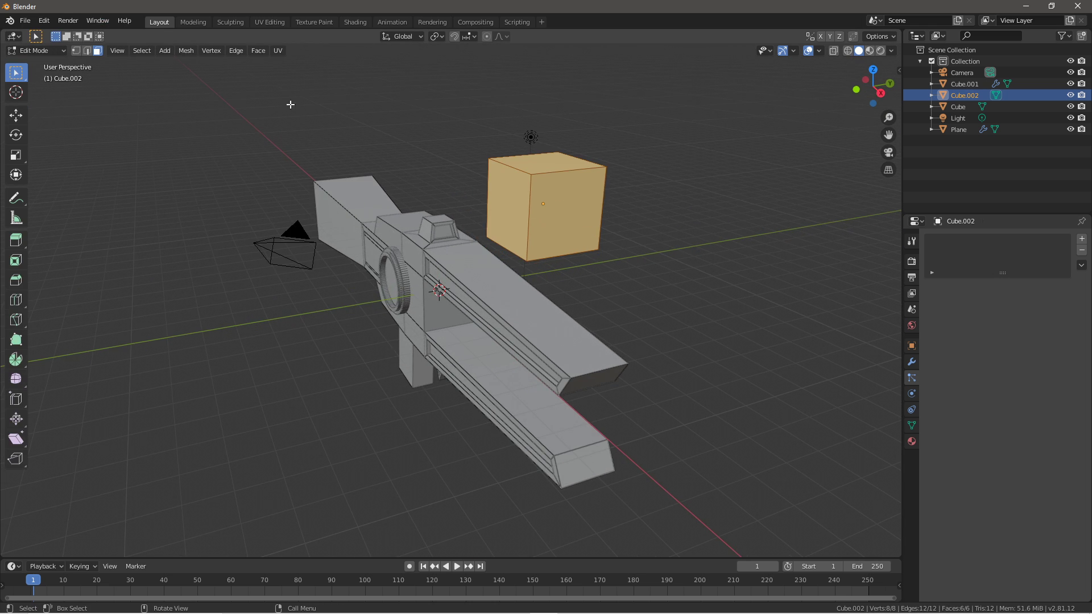
{"action": "left_click", "coordinate": [551, 225]}
{"action": "middle_click_drag", "start_coordinate": [551, 226], "coordinate": [613, 246]}
{"action": "left_click", "coordinate": [541, 82], "text": "shift"}
{"action": "middle_click_drag", "start_coordinate": [616, 151], "coordinate": [582, 181]}
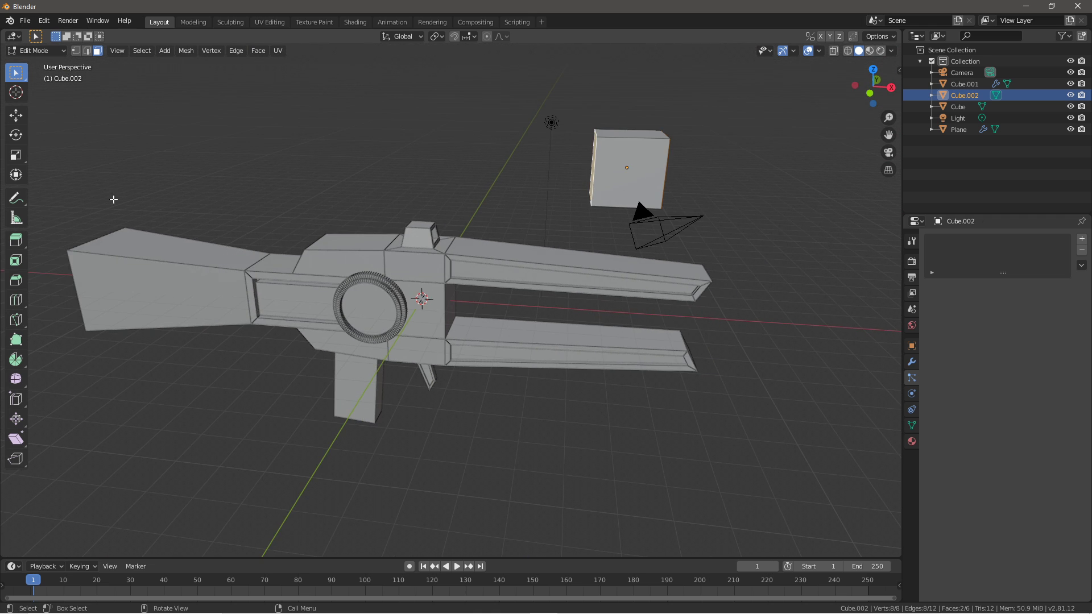
{"action": "key", "text": "e"}
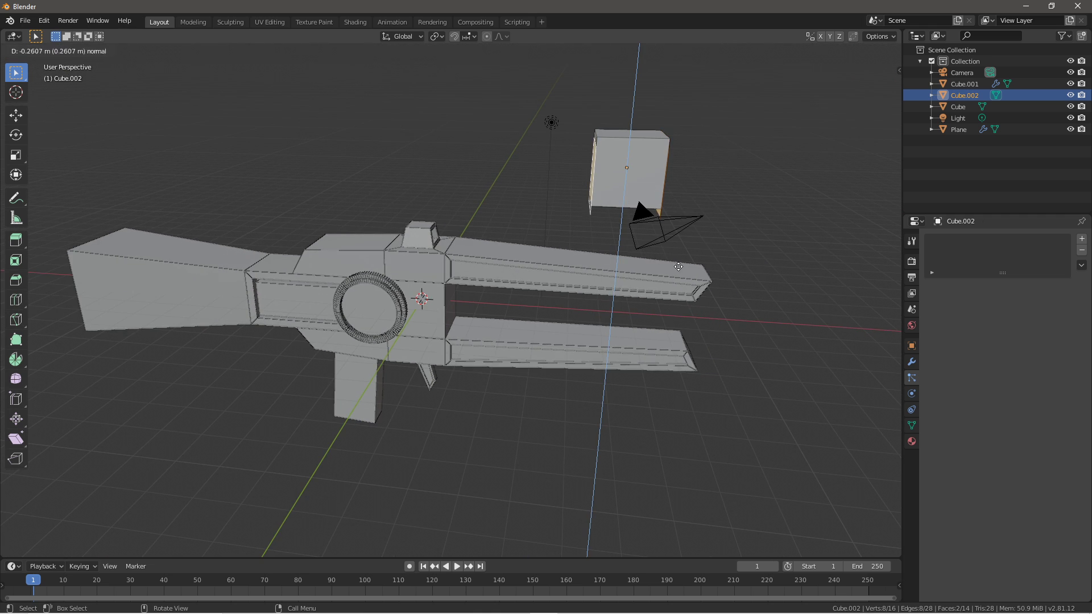
{"action": "left_click", "coordinate": [685, 271]}
{"action": "key", "text": "ctrl+z"}
Extrude the cube's right face into a long box, then undo back to the plain cube
{"action": "middle_click_drag", "start_coordinate": [732, 267], "coordinate": [665, 261]}
{"action": "left_click", "coordinate": [666, 173]}
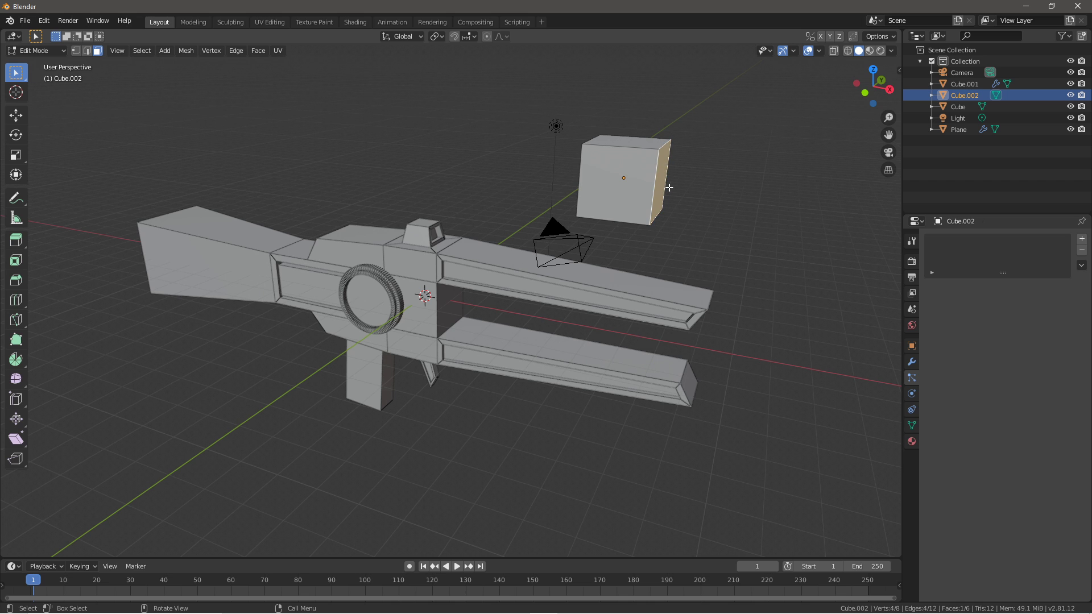
{"action": "key", "text": "e"}
{"action": "left_click", "coordinate": [732, 358]}
{"action": "scroll", "coordinate": [724, 298], "scroll_direction": "down", "scroll_amount": 2}
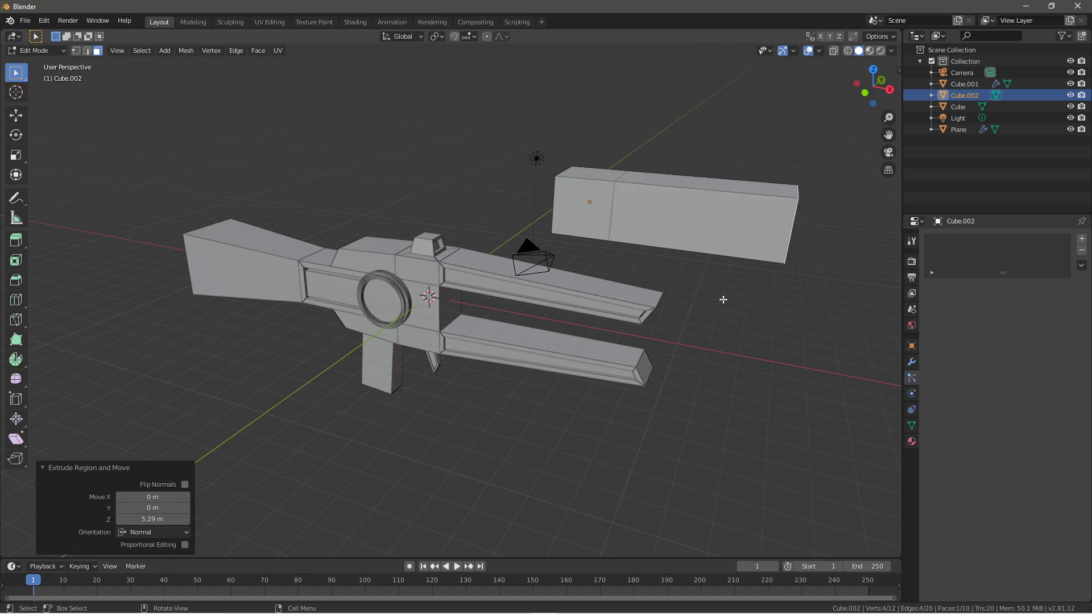
{"action": "key", "text": "ctrl+z"}
{"action": "key", "text": "shift+space"}
Stretch the cube into a long box along X by moving the selected face
{"action": "key", "text": "g"}
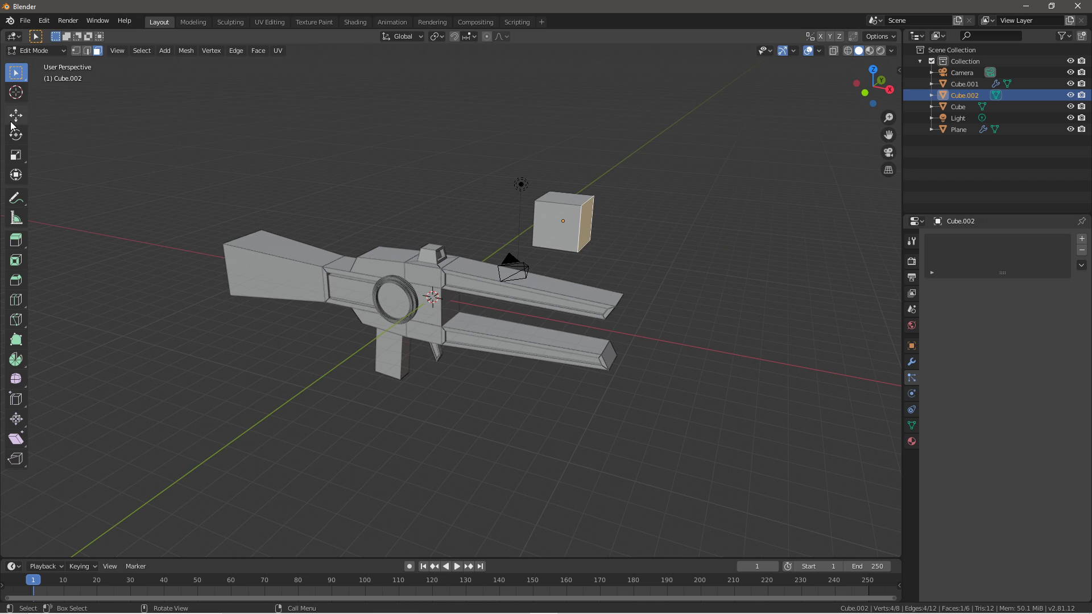
{"action": "left_click_drag", "start_coordinate": [623, 235], "coordinate": [759, 257]}
{"action": "scroll", "coordinate": [728, 315], "scroll_direction": "up", "scroll_amount": 3}
{"action": "middle_click_drag", "start_coordinate": [728, 315], "coordinate": [772, 282]}
Select both end faces of the box and try extruding and scaling them, then undo
{"action": "left_click", "coordinate": [612, 135]}
{"action": "middle_click_drag", "start_coordinate": [819, 255], "coordinate": [751, 263]}
{"action": "scroll", "coordinate": [736, 263], "scroll_direction": "down", "scroll_amount": 4}
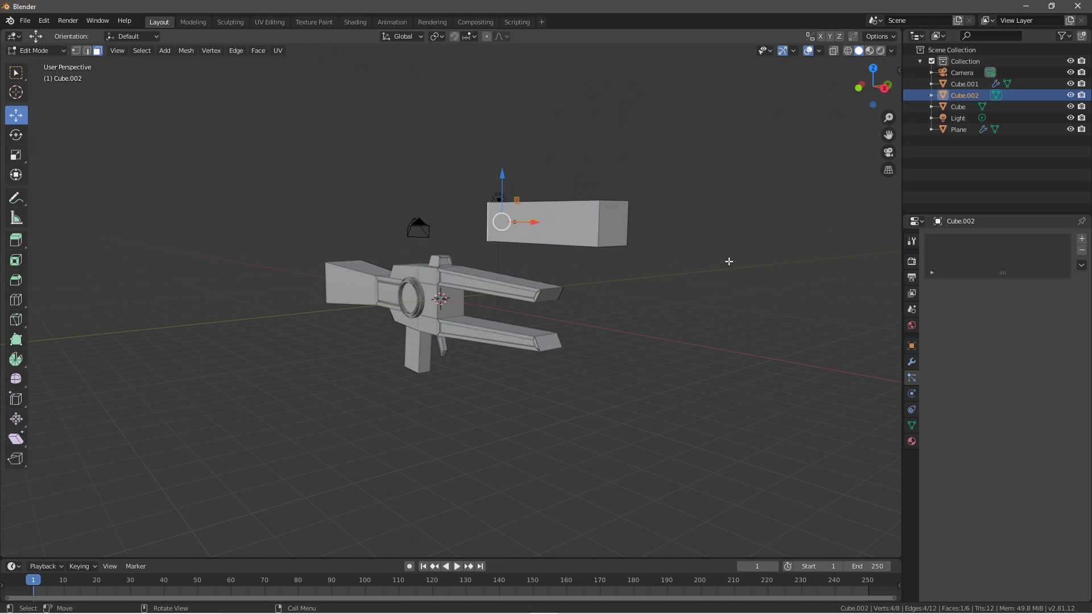
{"action": "left_click", "coordinate": [626, 222], "text": "shift"}
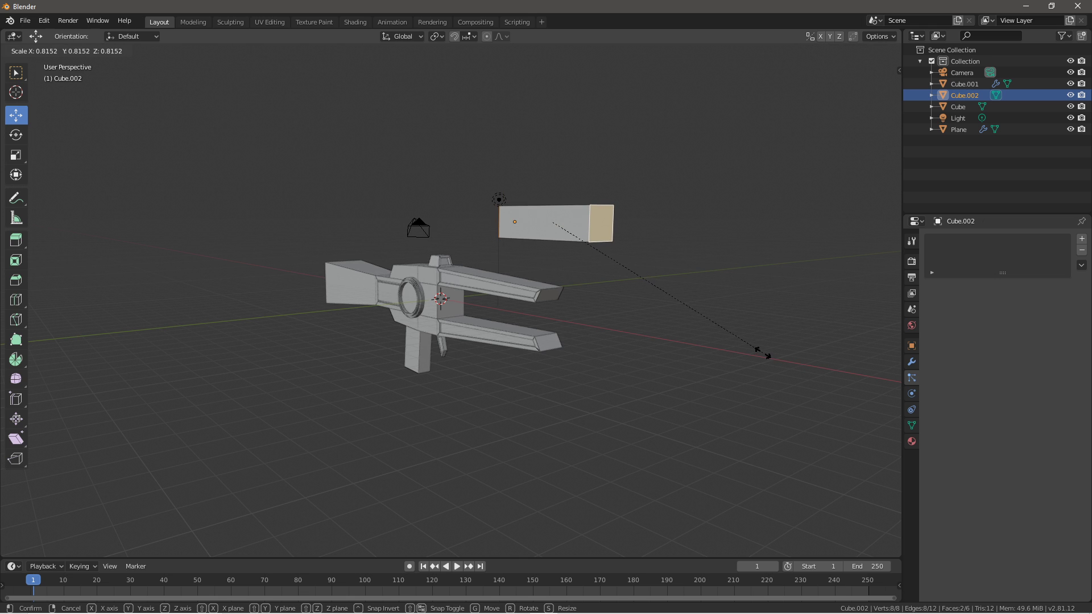
{"action": "middle_click_drag", "start_coordinate": [611, 337], "coordinate": [661, 370]}
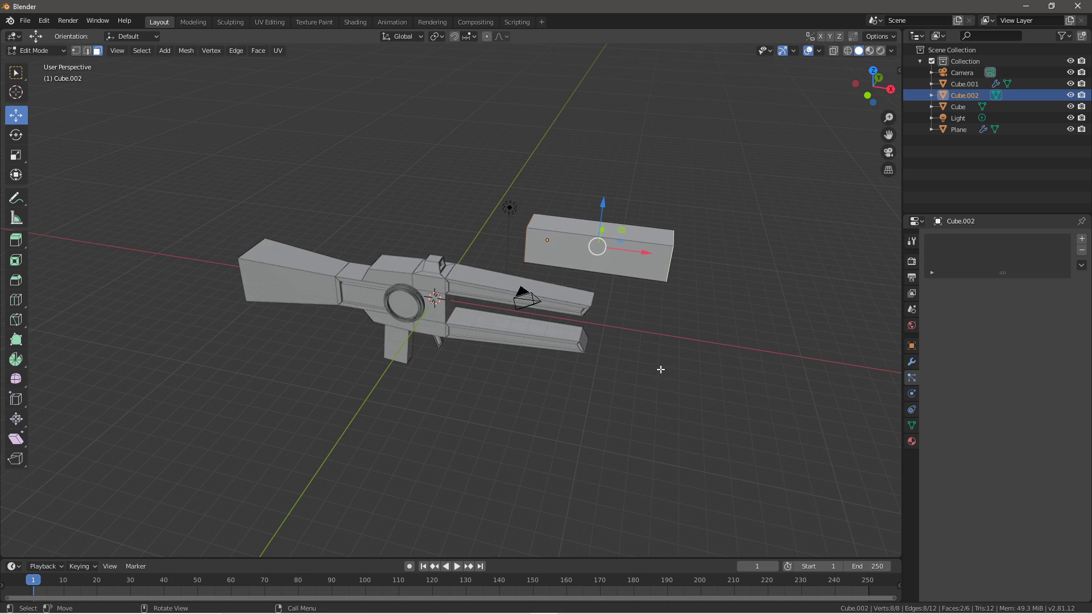
{"action": "key", "text": "e"}
{"action": "key", "text": "s"}
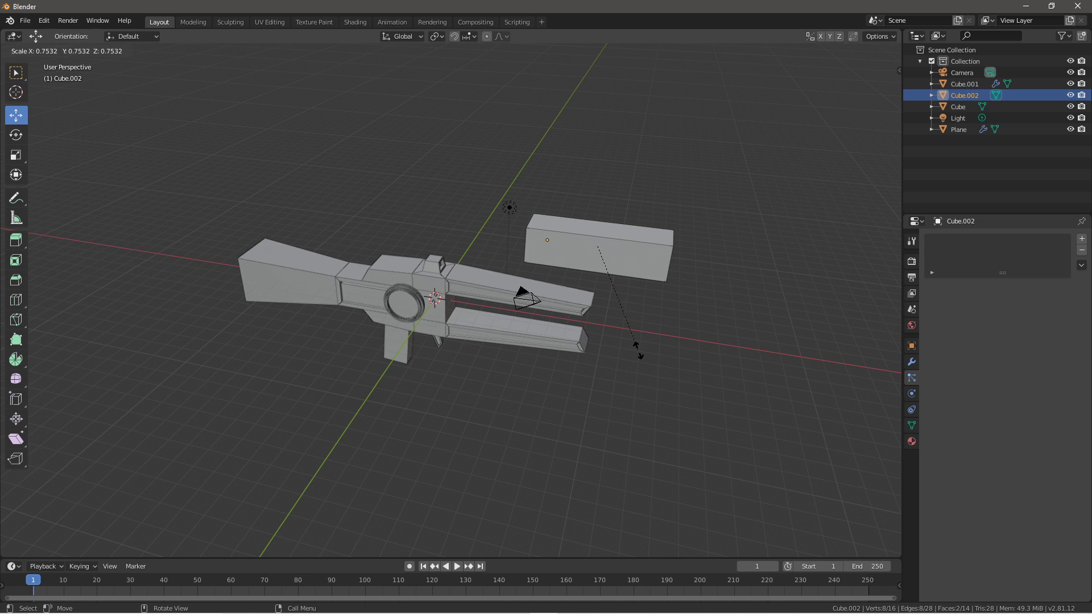
{"action": "right_click", "coordinate": [642, 352]}
{"action": "key", "text": "ctrl+z"}
{"action": "key", "text": "z"}
{"action": "left_click", "coordinate": [854, 371]}
{"action": "middle_click_drag", "start_coordinate": [855, 370], "coordinate": [652, 277]}
Shrink the bar's end face to about 0.36 to narrow it, then return to Object Mode
{"action": "left_click", "coordinate": [688, 269]}
{"action": "middle_click_drag", "start_coordinate": [817, 417], "coordinate": [585, 349]}
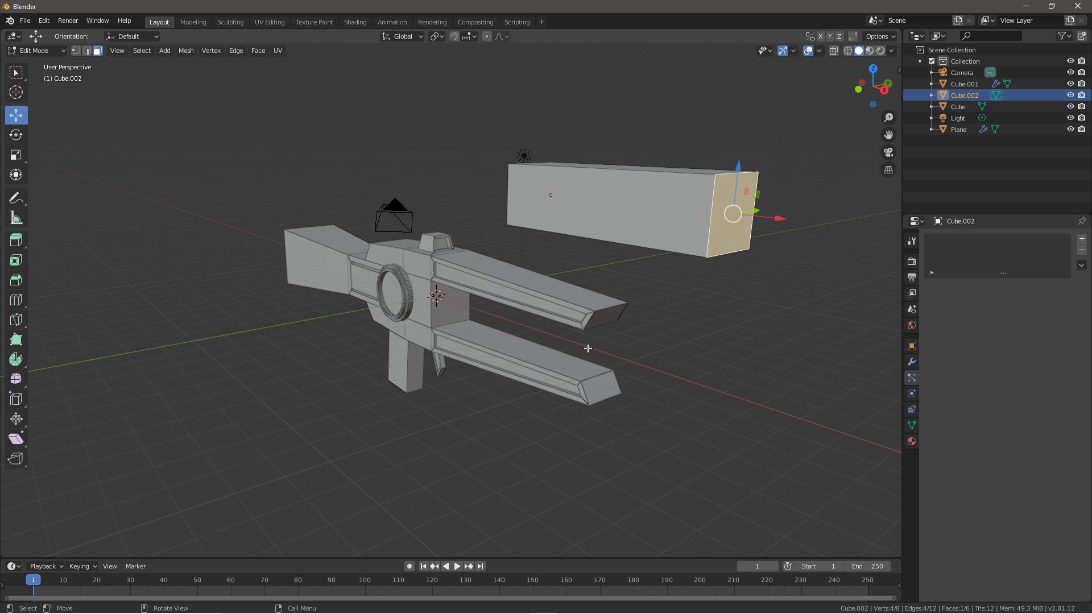
{"action": "key", "text": "s"}
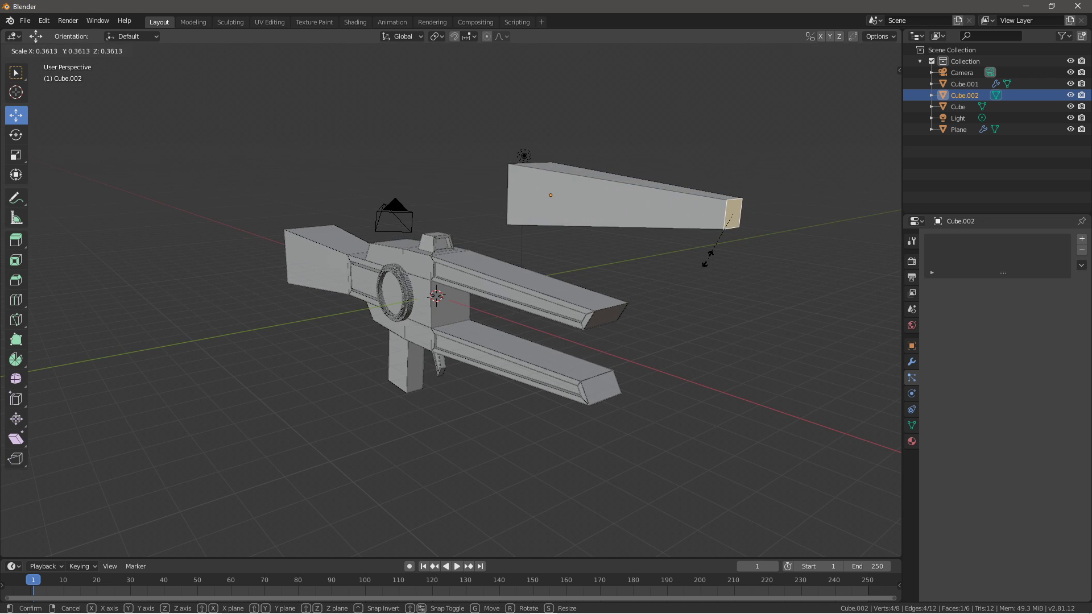
{"action": "left_click", "coordinate": [707, 259]}
{"action": "middle_click_drag", "start_coordinate": [611, 264], "coordinate": [639, 227]}
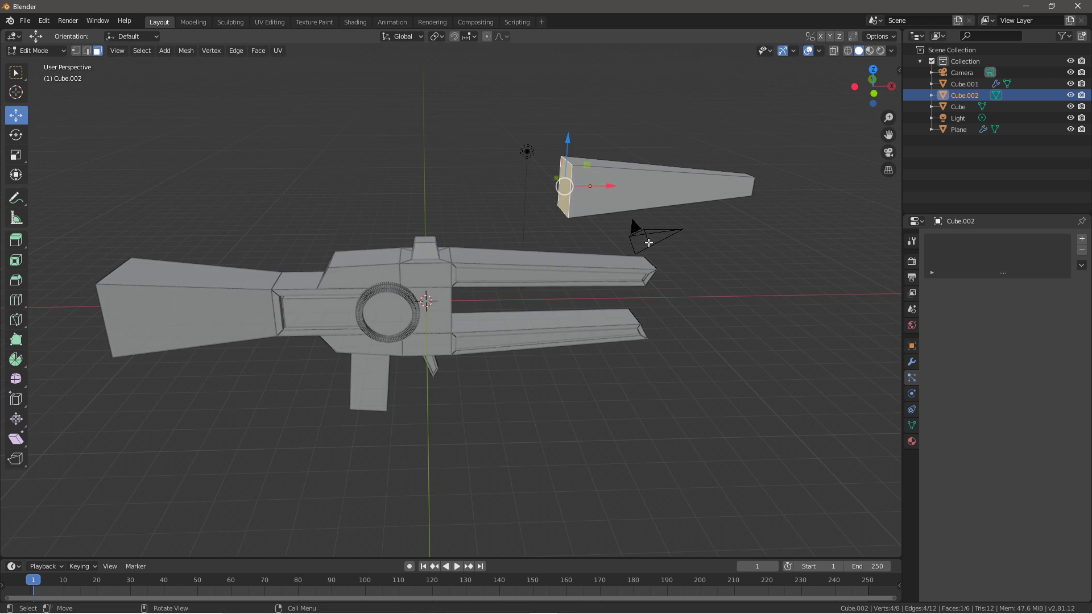
{"action": "key", "text": "s"}
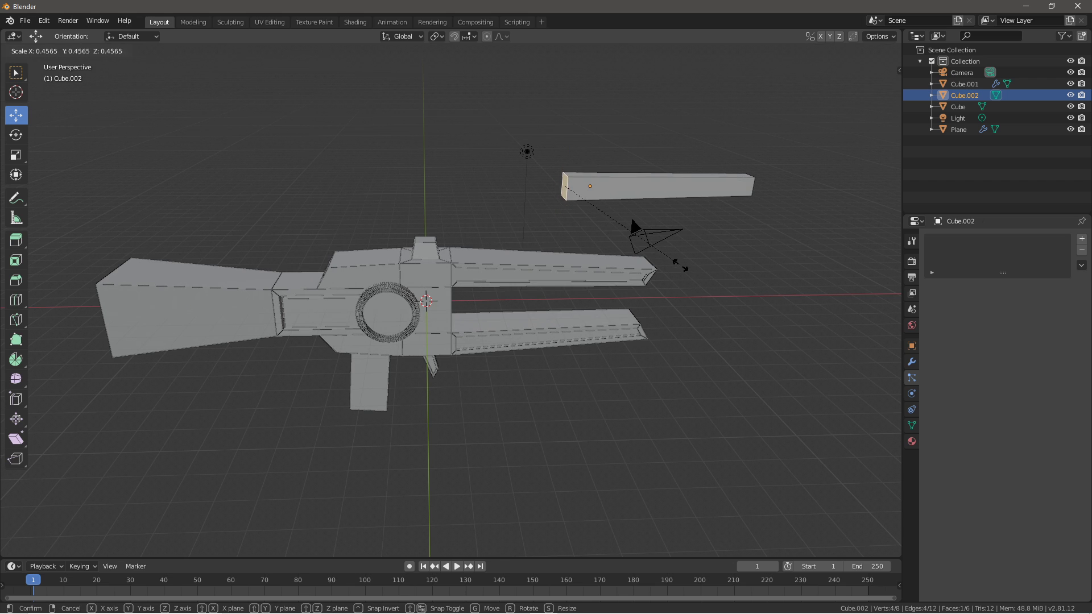
{"action": "left_click", "coordinate": [664, 255]}
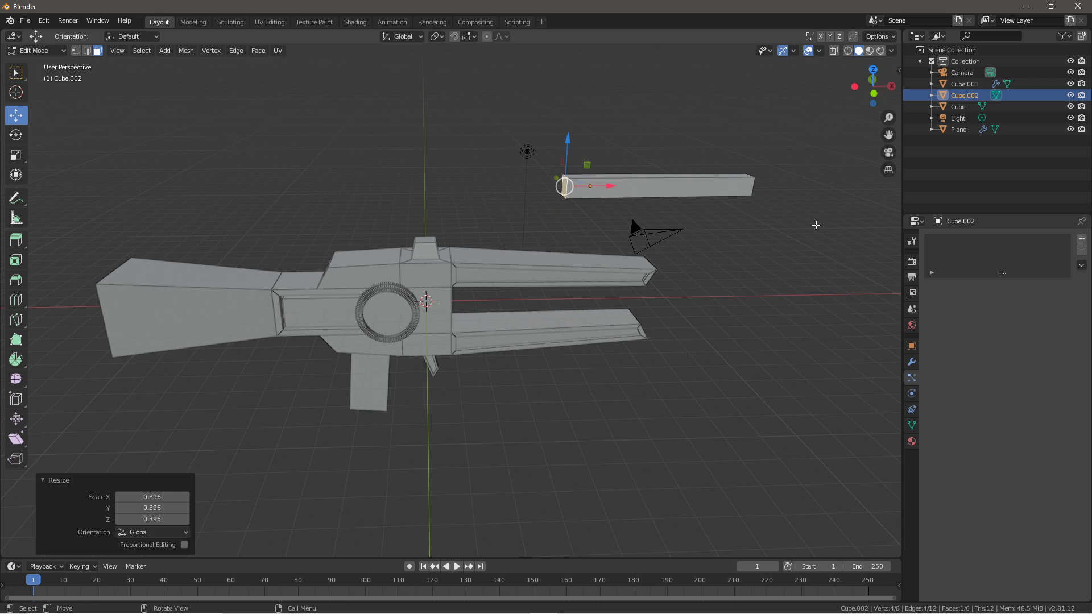
{"action": "key", "text": "Tab"}
Scale Cube.002 to 1.522 and move it -24 m along X and -21.3 m along Z
{"action": "key", "text": "s"}
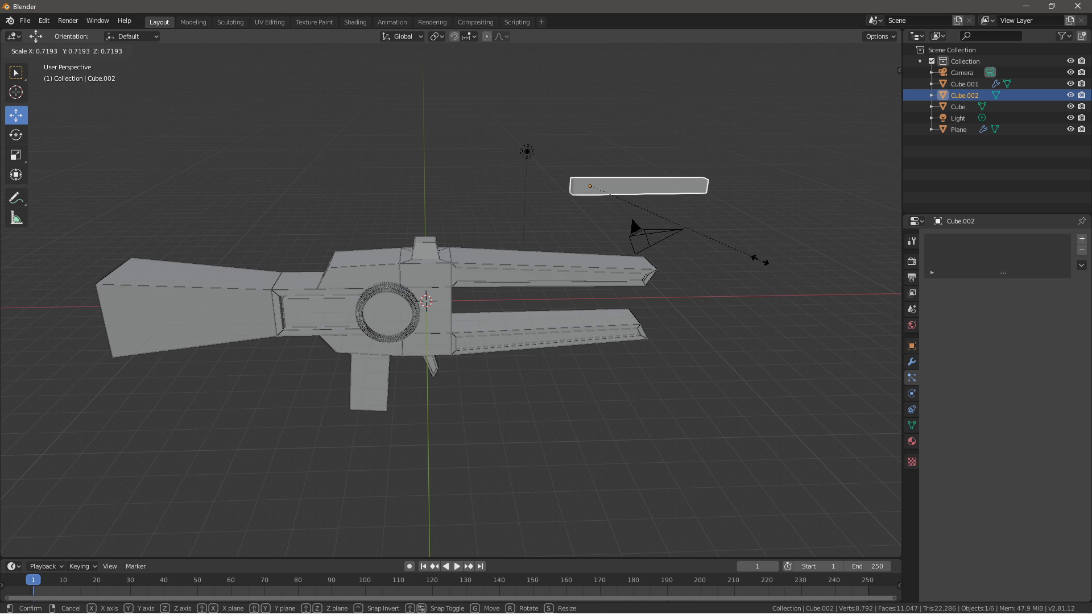
{"action": "left_click", "coordinate": [627, 195]}
{"action": "key", "text": "s"}
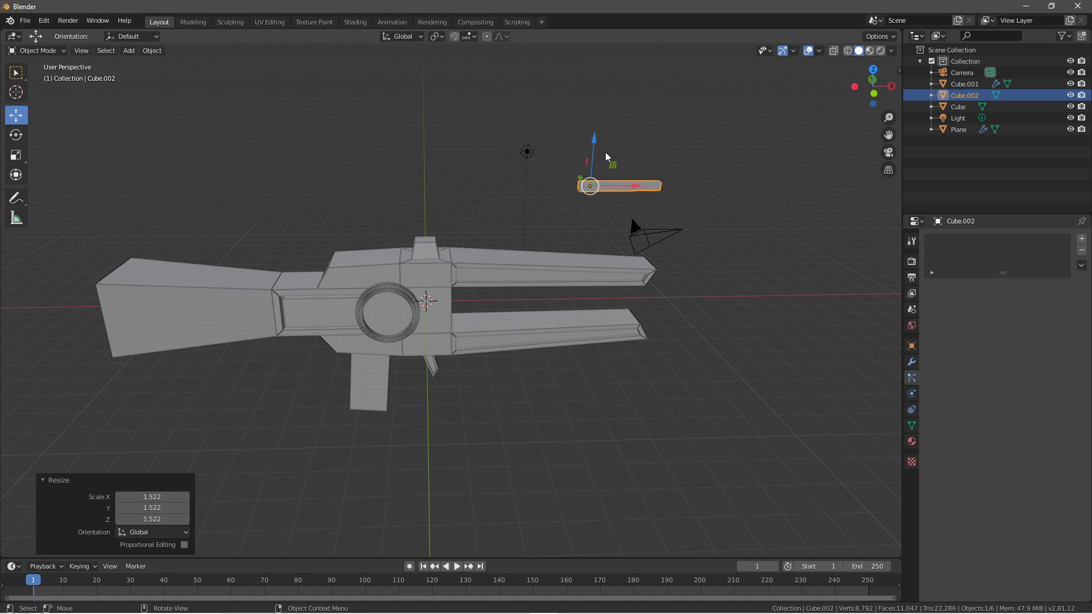
{"action": "left_click_drag", "start_coordinate": [635, 186], "coordinate": [896, 205]}
{"action": "scroll", "coordinate": [754, 349], "scroll_direction": "down", "scroll_amount": 2}
{"action": "scroll", "coordinate": [645, 369], "scroll_direction": "up", "scroll_amount": 3}
{"action": "scroll", "coordinate": [409, 337], "scroll_direction": "down", "scroll_amount": 3}
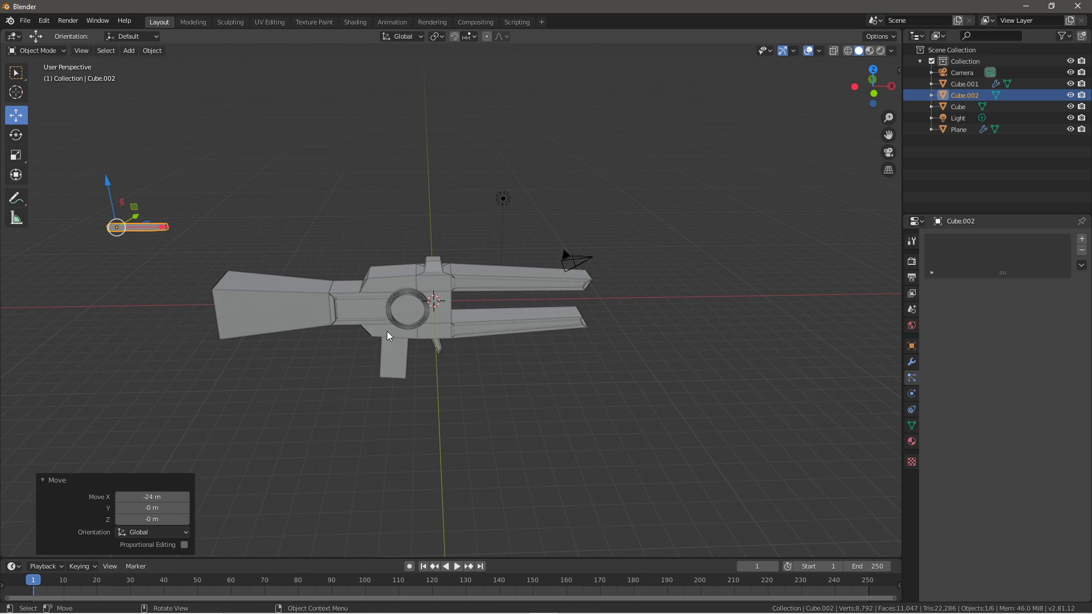
{"action": "left_click_drag", "start_coordinate": [112, 199], "coordinate": [356, 488]}
{"action": "scroll", "coordinate": [359, 487], "scroll_direction": "down", "scroll_amount": 3}
{"action": "middle_click_drag", "start_coordinate": [356, 489], "coordinate": [548, 434]}
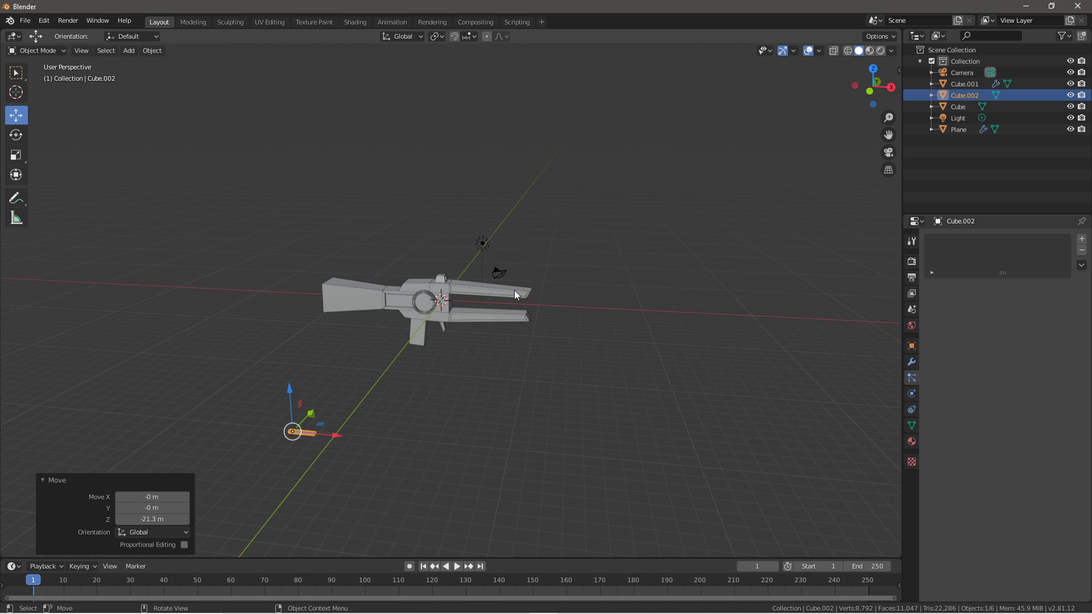
{"action": "scroll", "coordinate": [514, 291], "scroll_direction": "up", "scroll_amount": 5}
{"action": "left_click", "coordinate": [444, 291]}
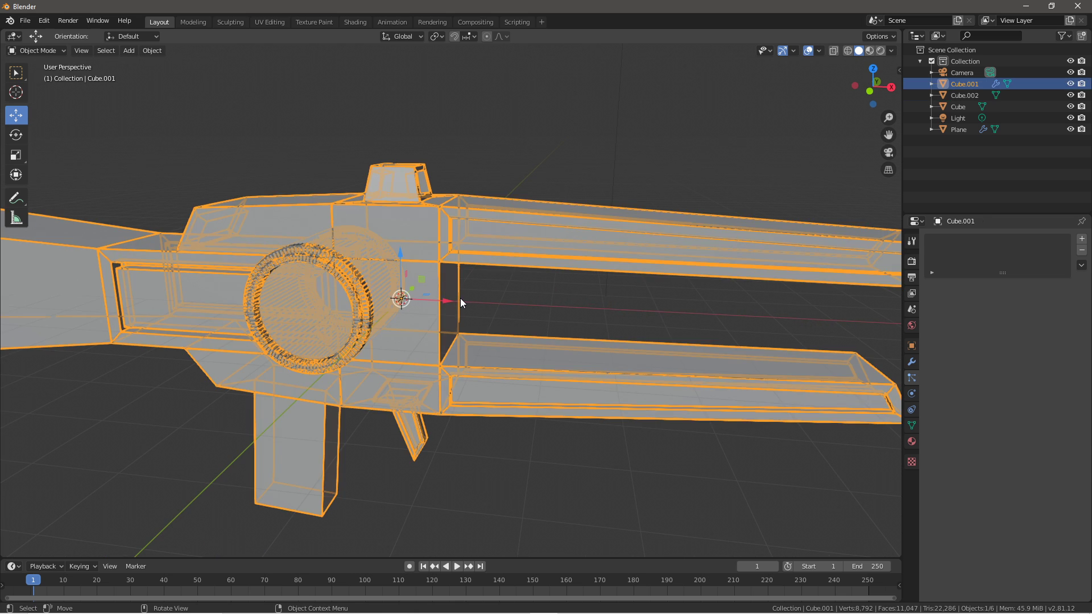
Select the Plane and set its particle Instance Object to Cube.002
{"action": "left_click", "coordinate": [459, 298]}
{"action": "scroll", "coordinate": [992, 417], "scroll_direction": "down", "scroll_amount": 5}
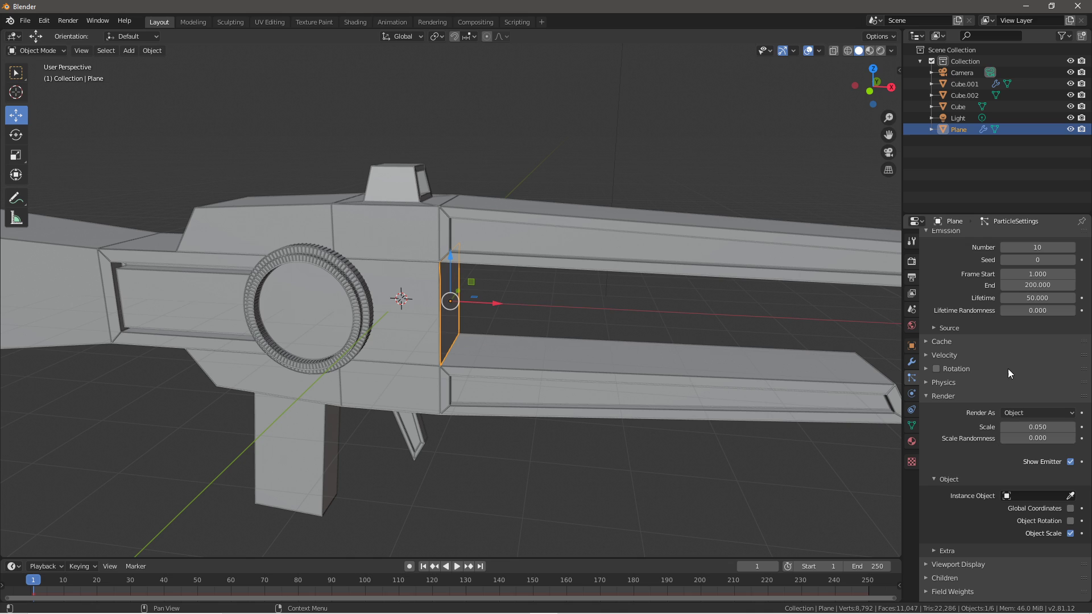
{"action": "scroll", "coordinate": [1006, 380], "scroll_direction": "down", "scroll_amount": 2}
{"action": "left_click", "coordinate": [1043, 444]}
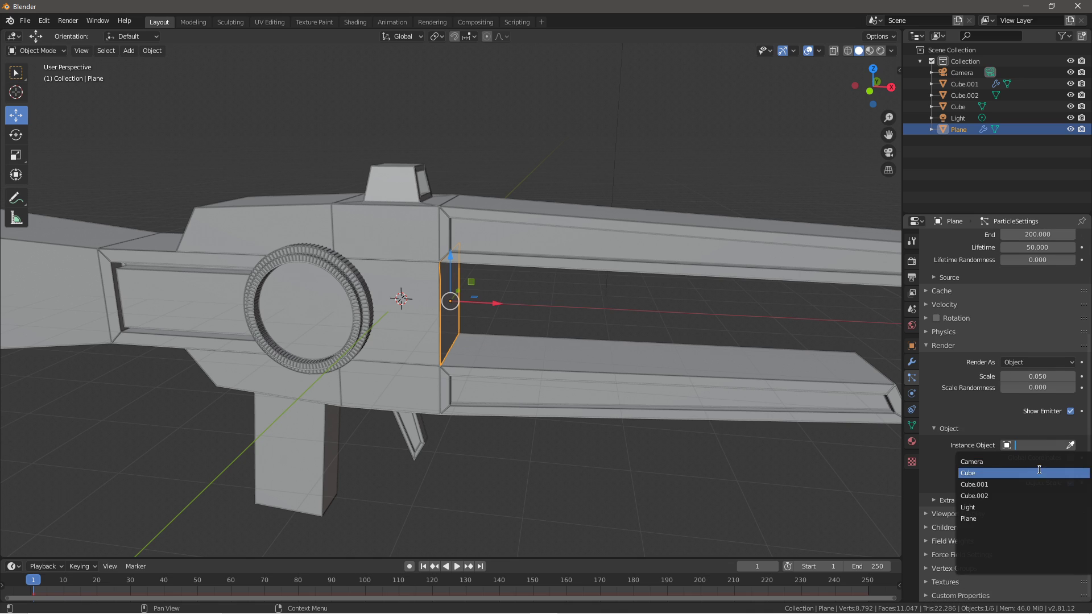
{"action": "left_click", "coordinate": [1022, 496]}
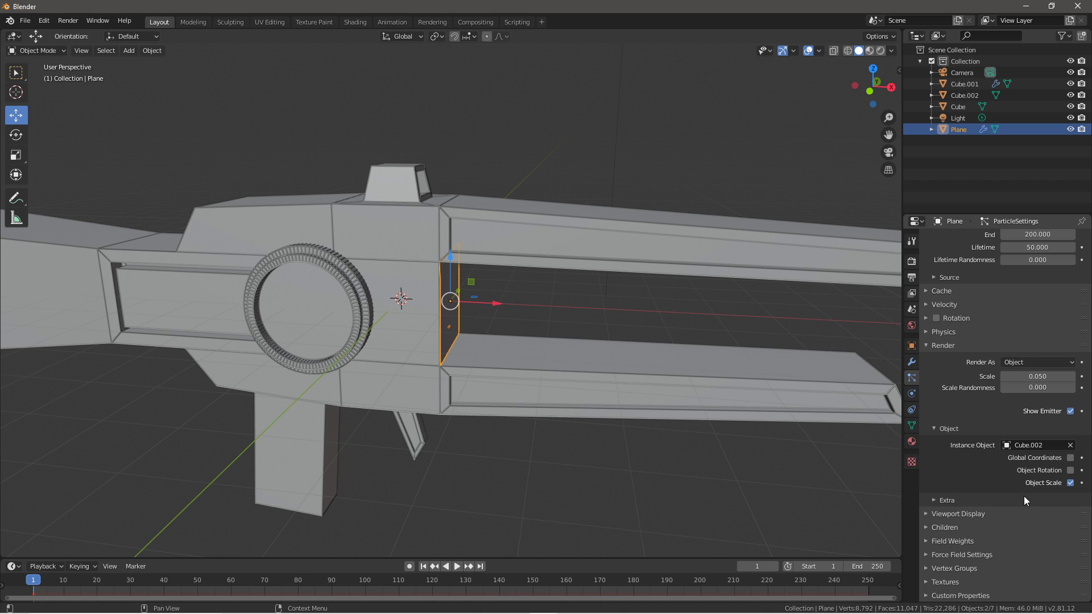
{"action": "scroll", "coordinate": [492, 496], "scroll_direction": "down", "scroll_amount": 4}
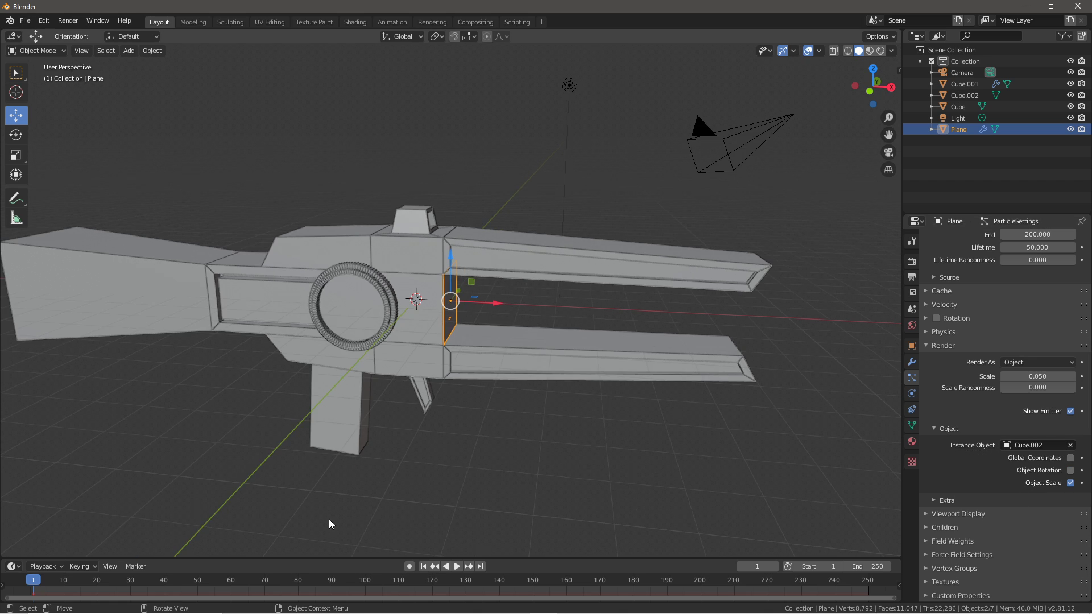
{"action": "scroll", "coordinate": [513, 387], "scroll_direction": "up", "scroll_amount": 4}
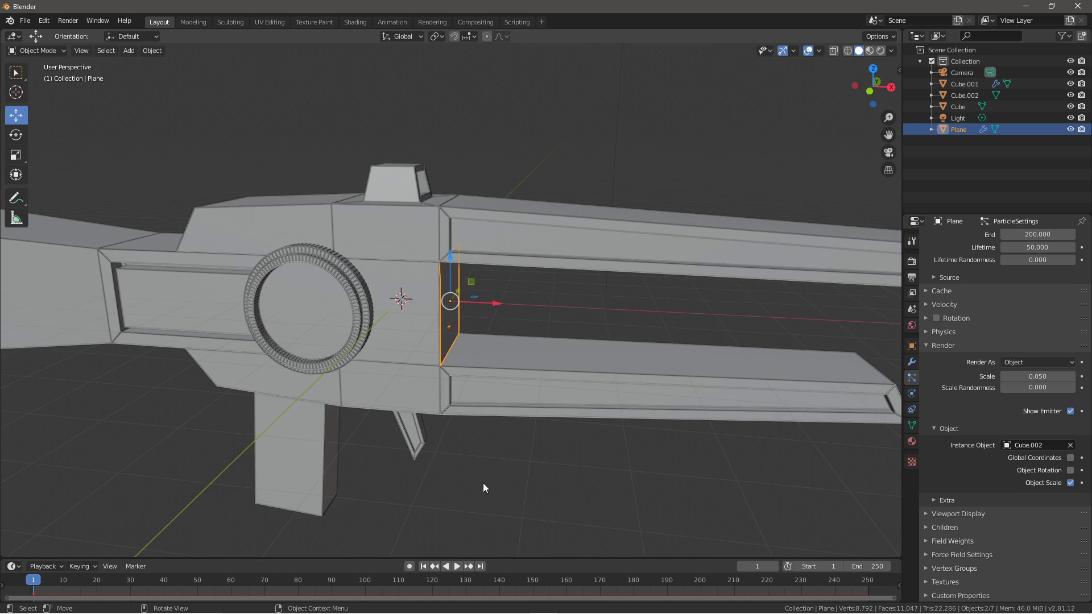
Preview the instanced bars, stepping back to around frame 21 for a close look
{"action": "left_click", "coordinate": [454, 566]}
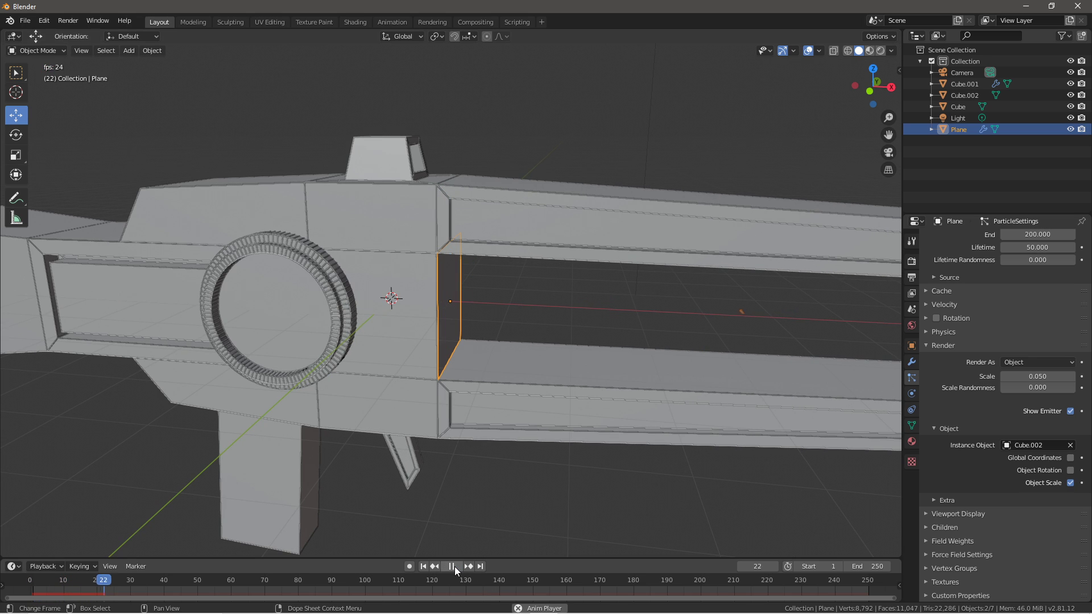
{"action": "left_click", "coordinate": [455, 567]}
{"action": "scroll", "coordinate": [519, 454], "scroll_direction": "down", "scroll_amount": 4}
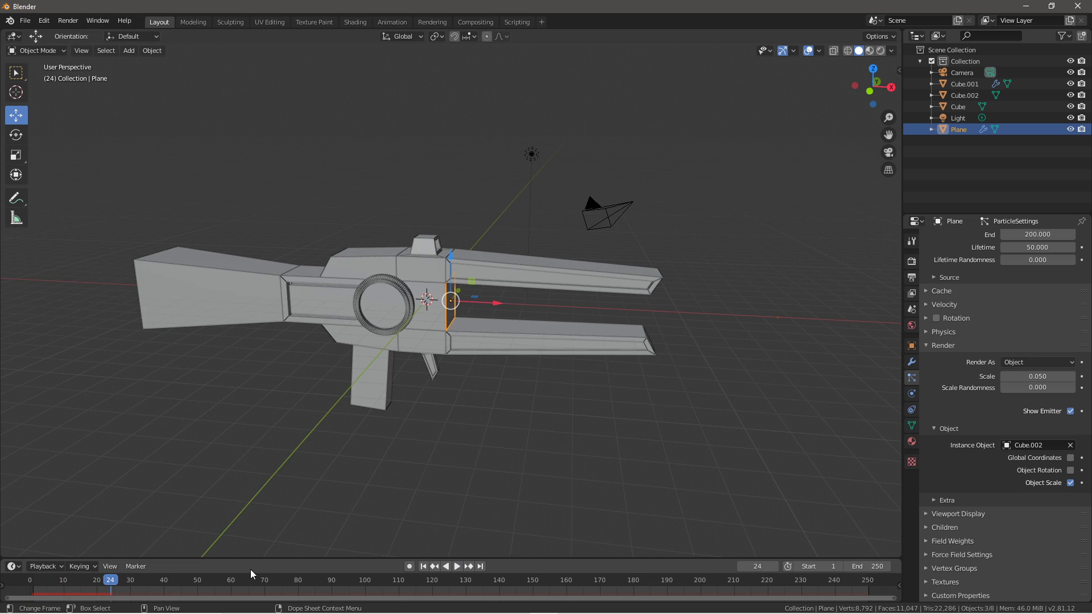
{"action": "scroll", "coordinate": [462, 386], "scroll_direction": "up", "scroll_amount": 2}
{"action": "left_click_drag", "start_coordinate": [111, 577], "coordinate": [101, 579]}
{"action": "scroll", "coordinate": [520, 379], "scroll_direction": "up", "scroll_amount": 4}
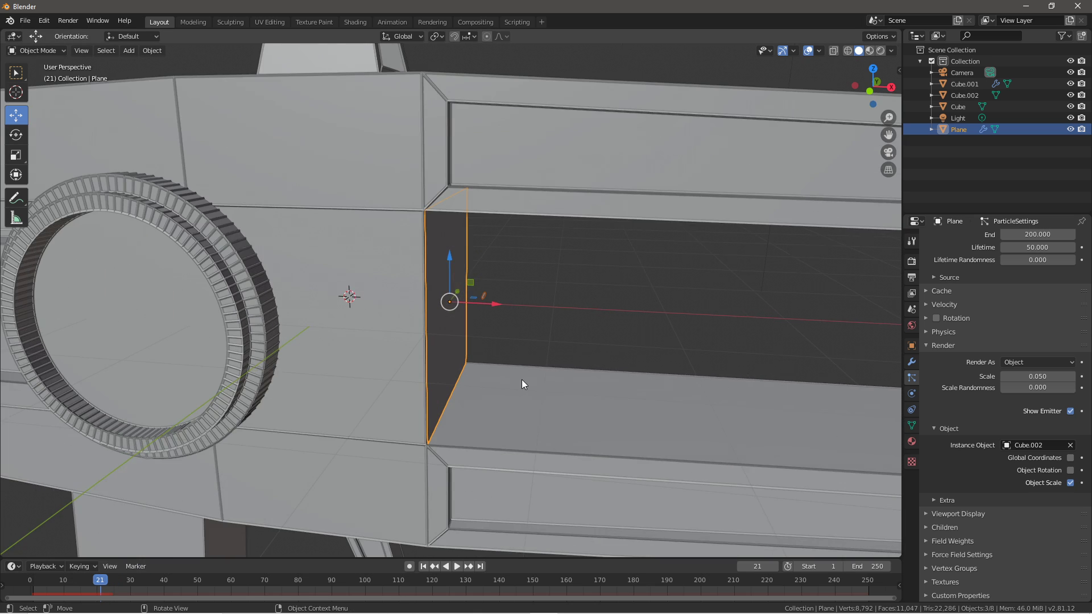
{"action": "middle_click_drag", "start_coordinate": [521, 380], "coordinate": [473, 393]}
{"action": "scroll", "coordinate": [473, 394], "scroll_direction": "up", "scroll_amount": 3}
{"action": "scroll", "coordinate": [432, 340], "scroll_direction": "up", "scroll_amount": 2}
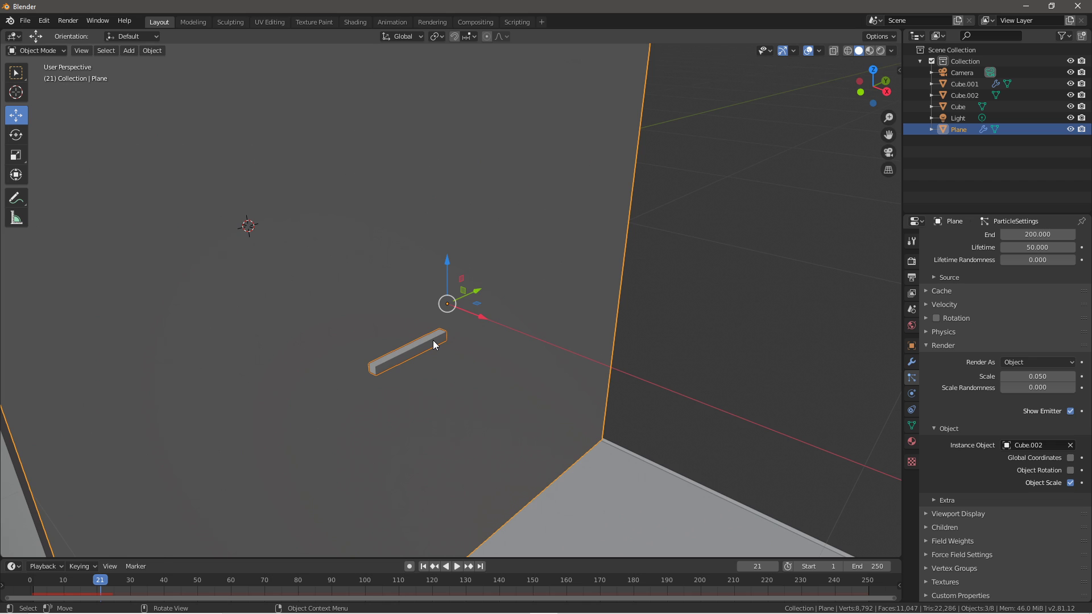
{"action": "scroll", "coordinate": [432, 340], "scroll_direction": "down", "scroll_amount": 3}
{"action": "scroll", "coordinate": [432, 340], "scroll_direction": "up", "scroll_amount": 1}
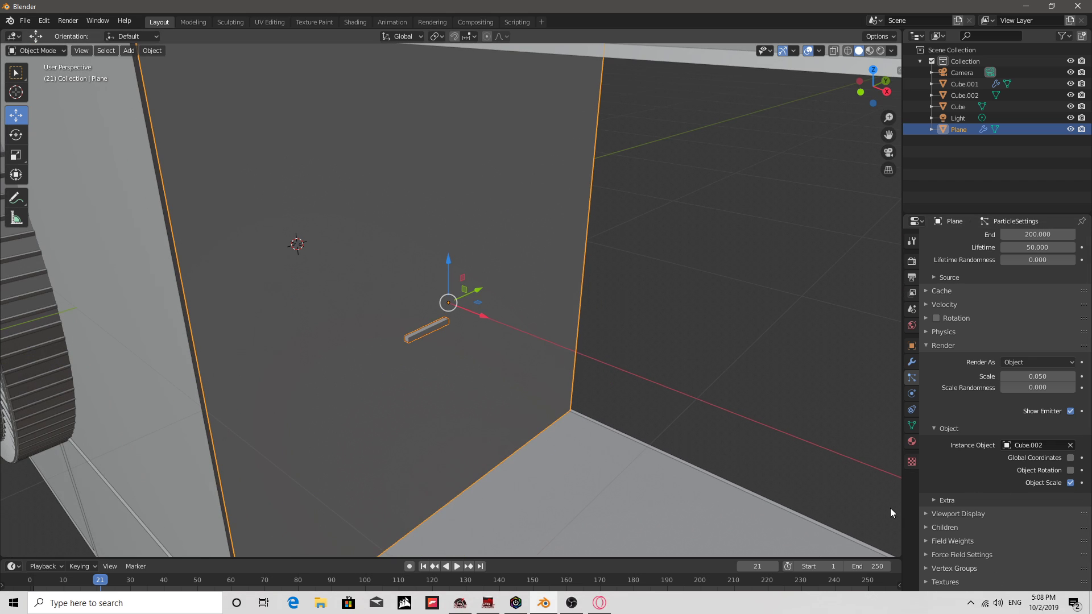
Enlarge the particle bars by setting the particle scale to 0.5
{"action": "left_click", "coordinate": [948, 499]}
{"action": "scroll", "coordinate": [949, 502], "scroll_direction": "down", "scroll_amount": 1}
{"action": "scroll", "coordinate": [949, 500], "scroll_direction": "down", "scroll_amount": 1}
{"action": "left_click", "coordinate": [945, 451]}
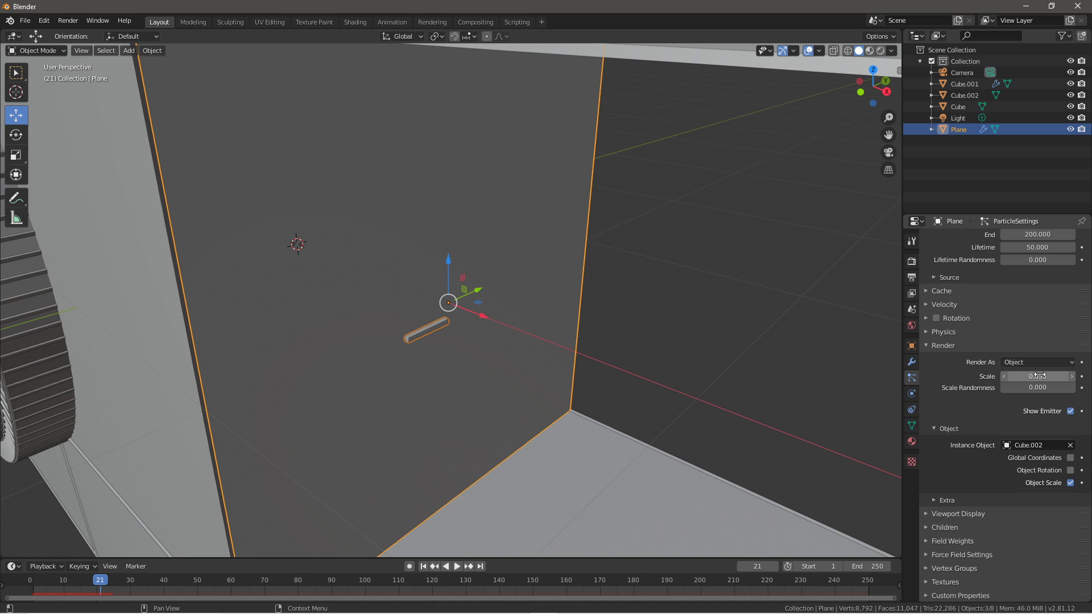
{"action": "left_click_drag", "start_coordinate": [1034, 376], "coordinate": [1072, 376]}
{"action": "scroll", "coordinate": [728, 444], "scroll_direction": "down", "scroll_amount": 4}
{"action": "left_click", "coordinate": [1049, 376]}
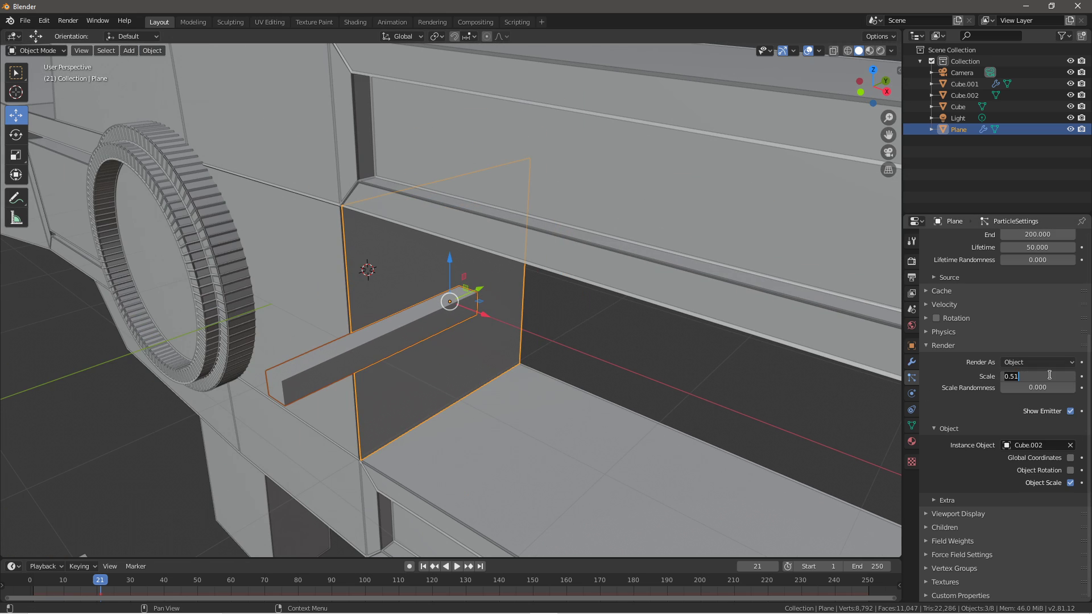
{"action": "type", "text": ".5"}
{"action": "key", "text": "Return"}
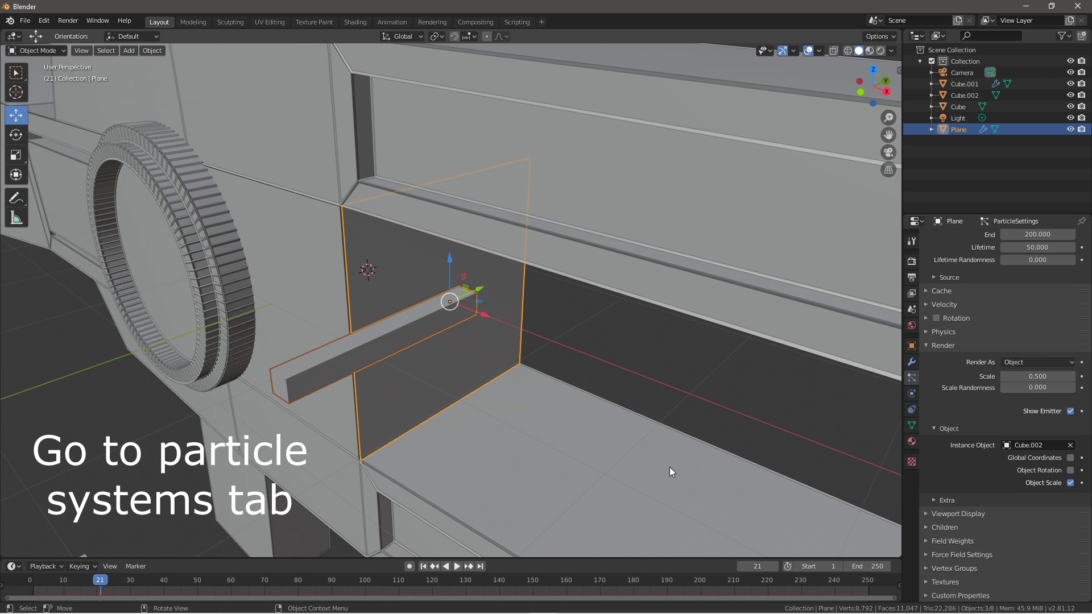
{"action": "scroll", "coordinate": [179, 518], "scroll_direction": "down", "scroll_amount": 5}
Turn on particle Rotation and Object Rotation
{"action": "left_click", "coordinate": [178, 529]}
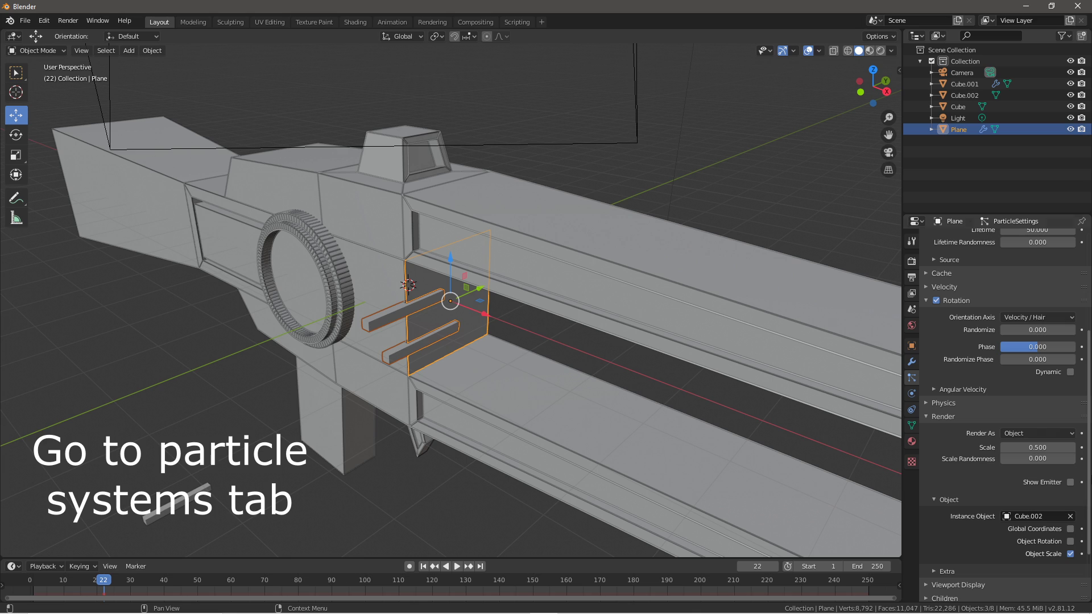
{"action": "scroll", "coordinate": [976, 472], "scroll_direction": "down", "scroll_amount": 3}
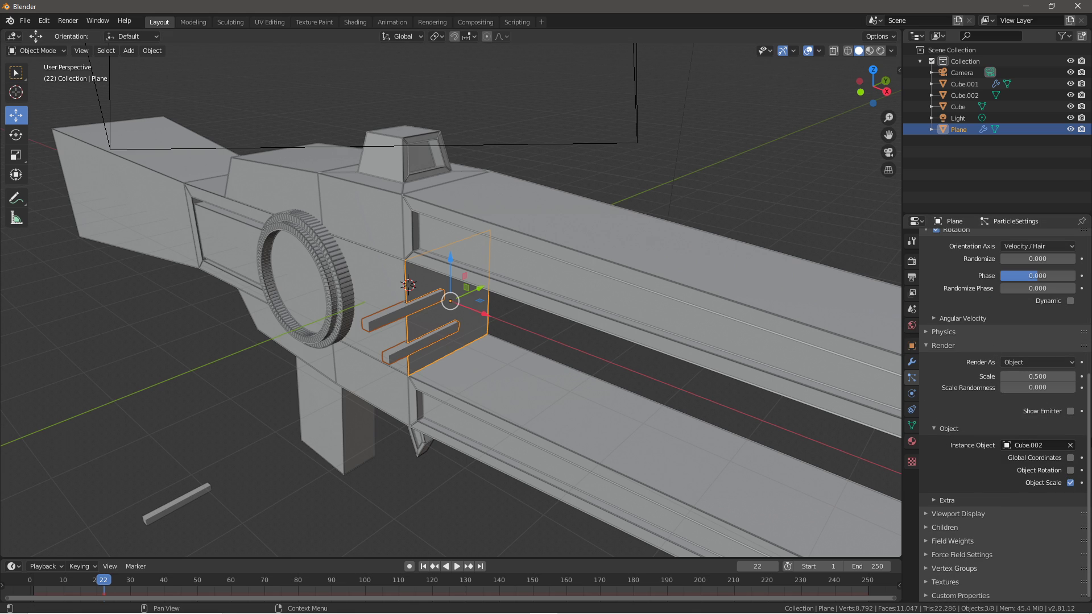
{"action": "left_click", "coordinate": [1070, 471]}
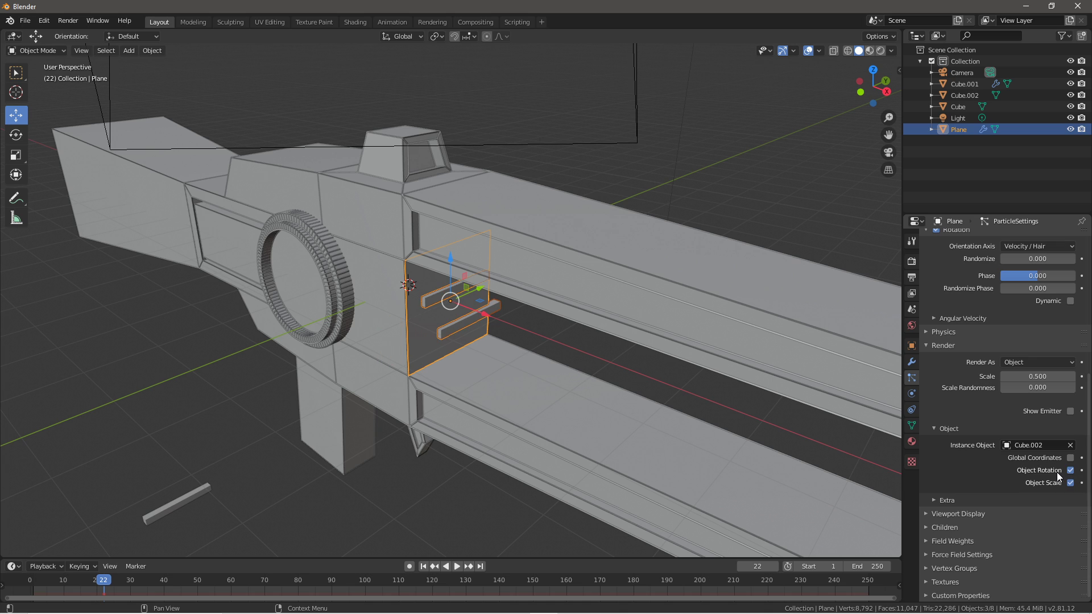
Rotate the projectile bar Cube.002 by 90° around the Z axis
{"action": "left_click", "coordinate": [177, 509]}
{"action": "key", "text": "r"}
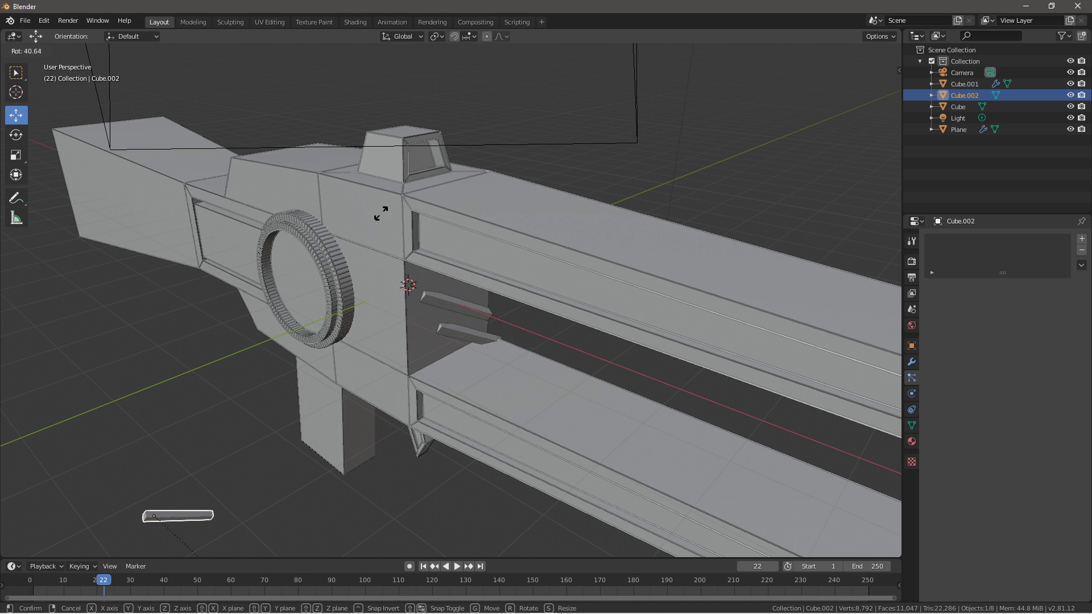
{"action": "left_click", "coordinate": [452, 417]}
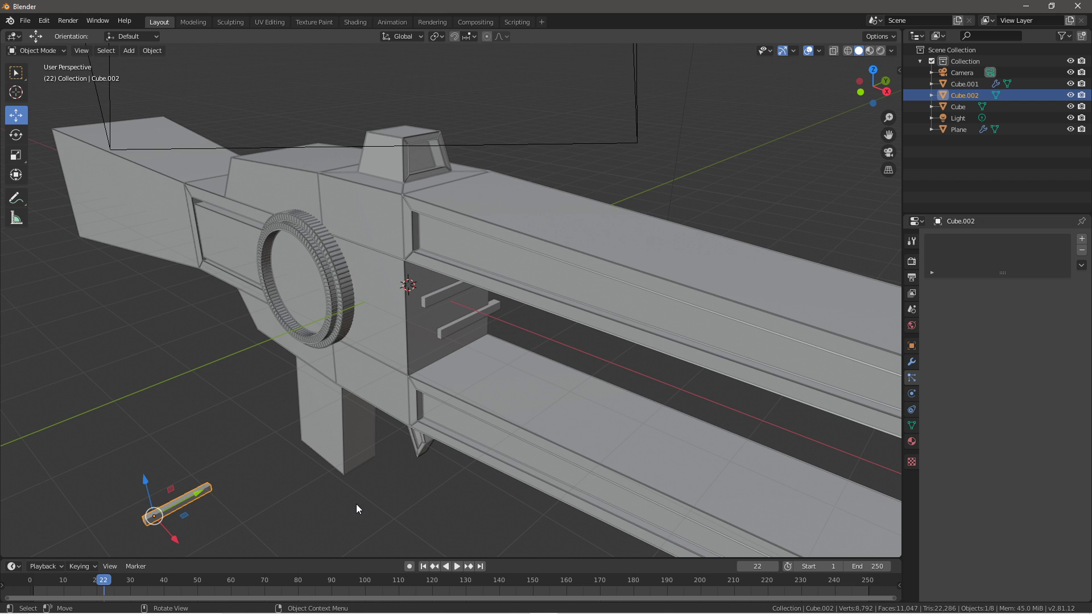
{"action": "type", "text": "rz90"}
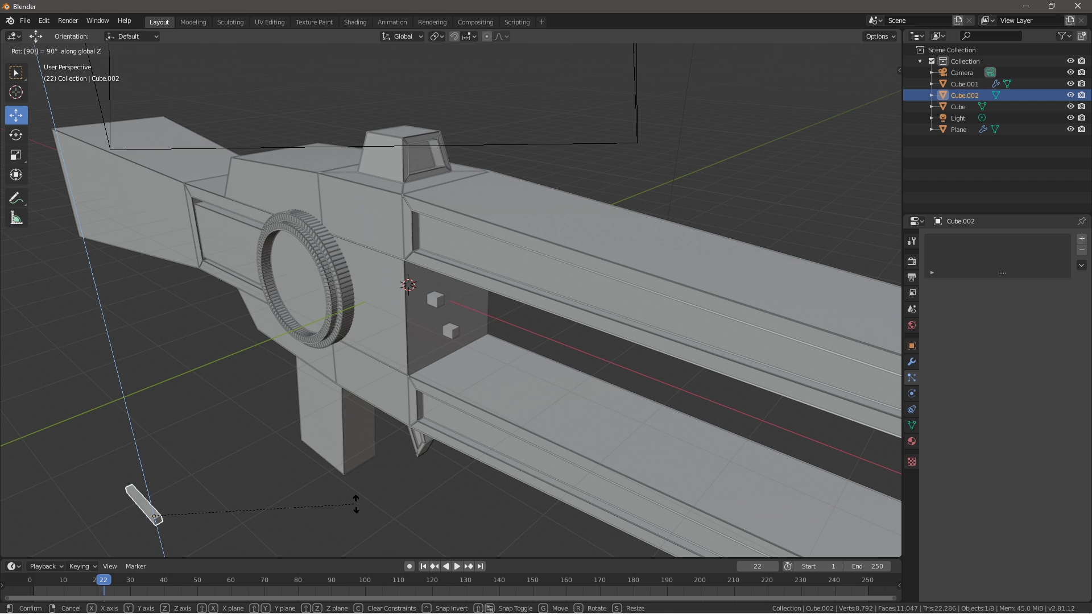
{"action": "key", "text": "Return"}
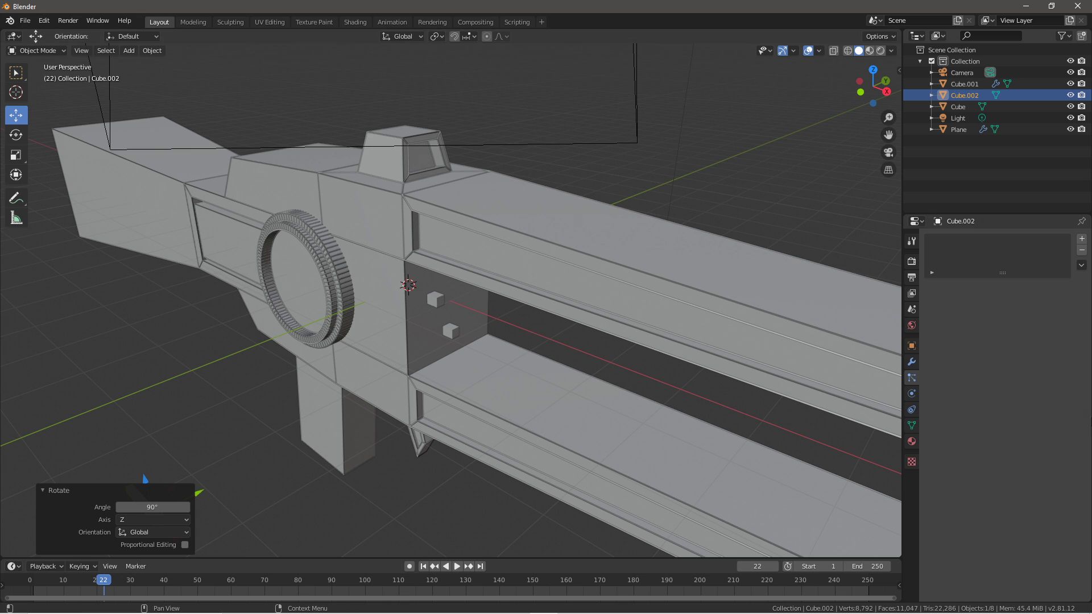
Give the bar a new Emission material at strength 25, then select the Plane emitter
{"action": "left_click", "coordinate": [911, 441]}
{"action": "left_click", "coordinate": [957, 289]}
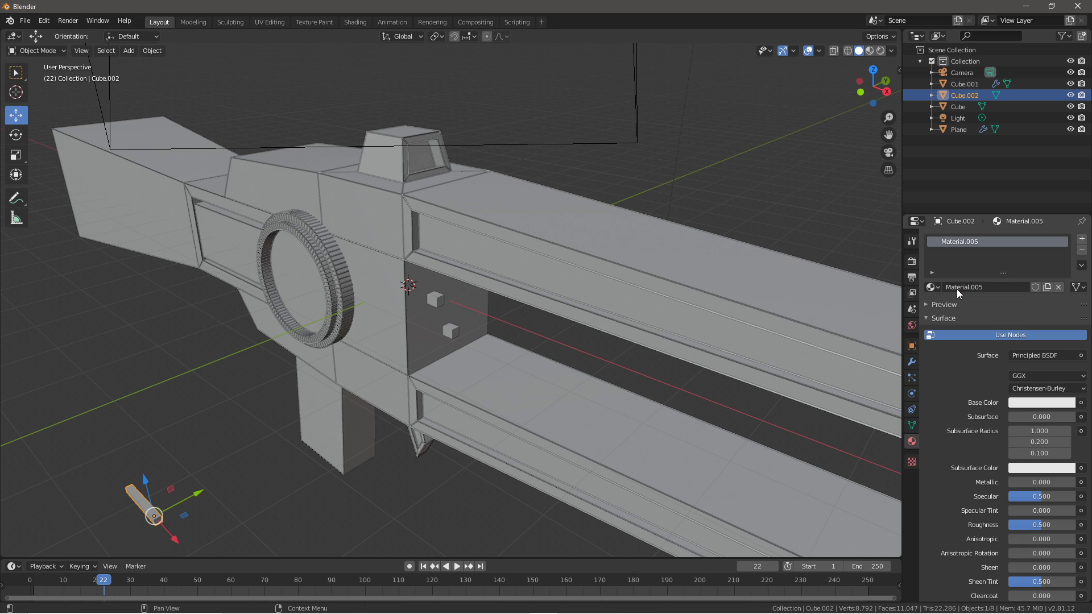
{"action": "left_click", "coordinate": [1018, 403]}
{"action": "left_click", "coordinate": [1039, 355]}
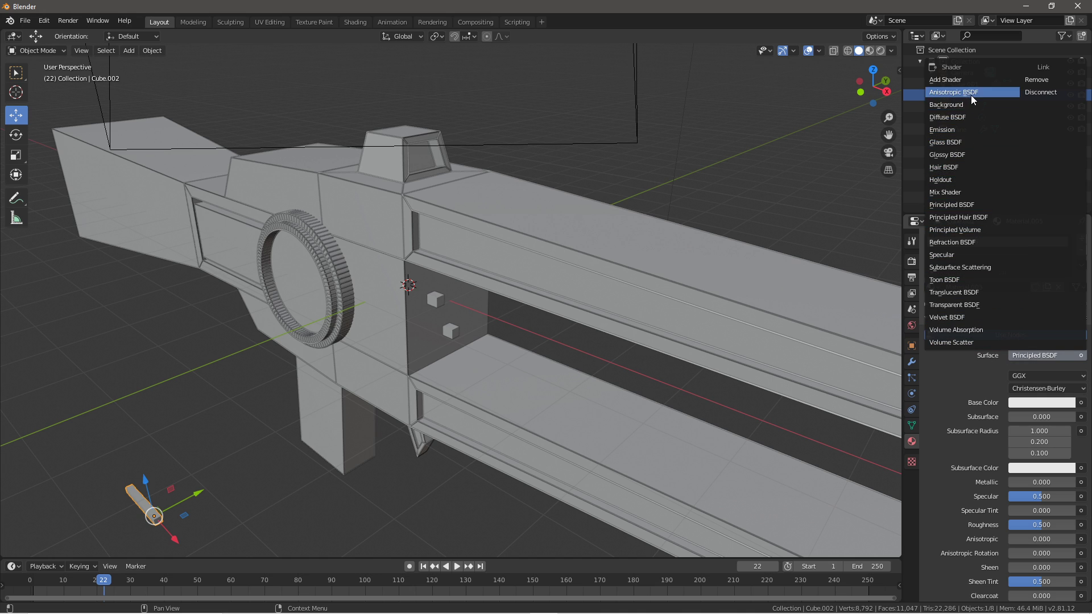
{"action": "left_click", "coordinate": [967, 128]}
{"action": "left_click", "coordinate": [1043, 388]}
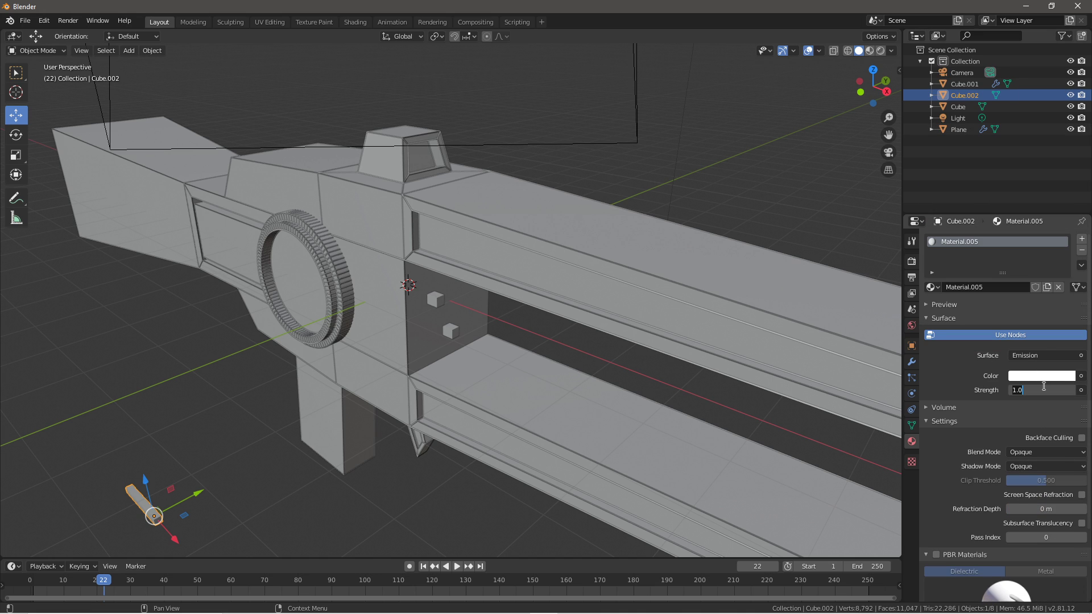
{"action": "type", "text": "25"}
{"action": "key", "text": "Return"}
{"action": "left_click", "coordinate": [304, 472]}
{"action": "left_click", "coordinate": [455, 333]}
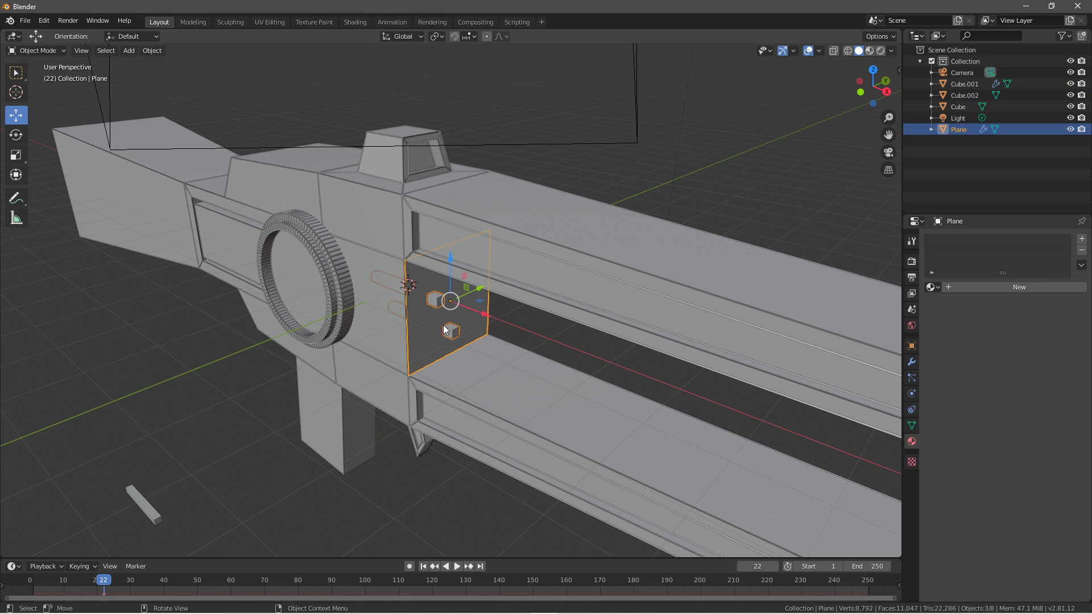
Play the animation to preview the particles, stopping around frame 49
{"action": "scroll", "coordinate": [398, 398], "scroll_direction": "down", "scroll_amount": 6}
{"action": "key", "text": "space"}
{"action": "left_click_drag", "start_coordinate": [146, 580], "coordinate": [173, 589]}
{"action": "key", "text": "space"}
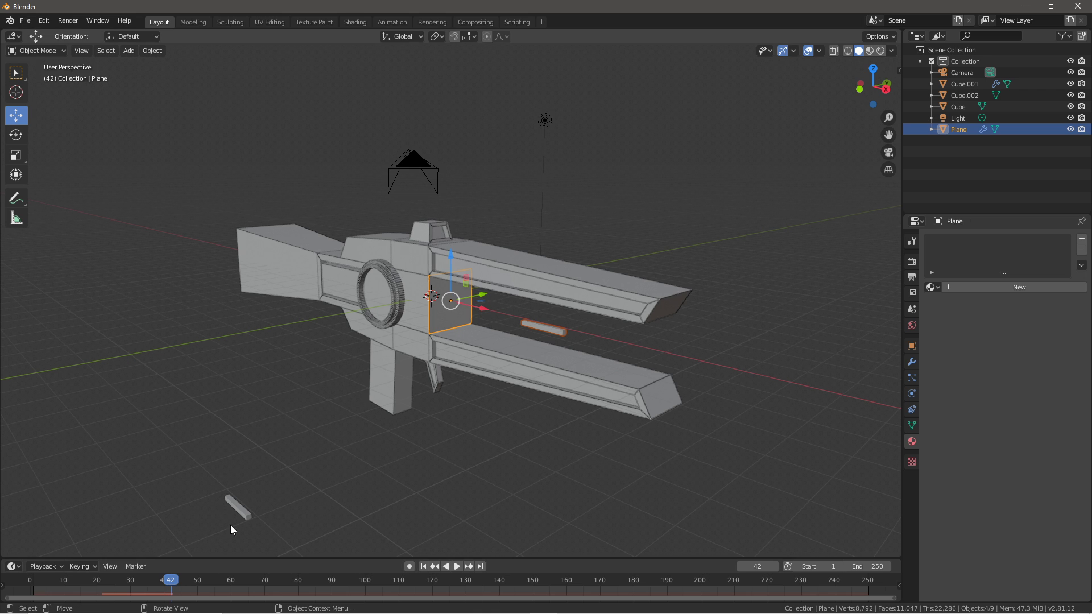
Scale Cube.002 up by 2.395 and play the animation through the scene camera
{"action": "left_click", "coordinate": [228, 504]}
{"action": "key", "text": "s"}
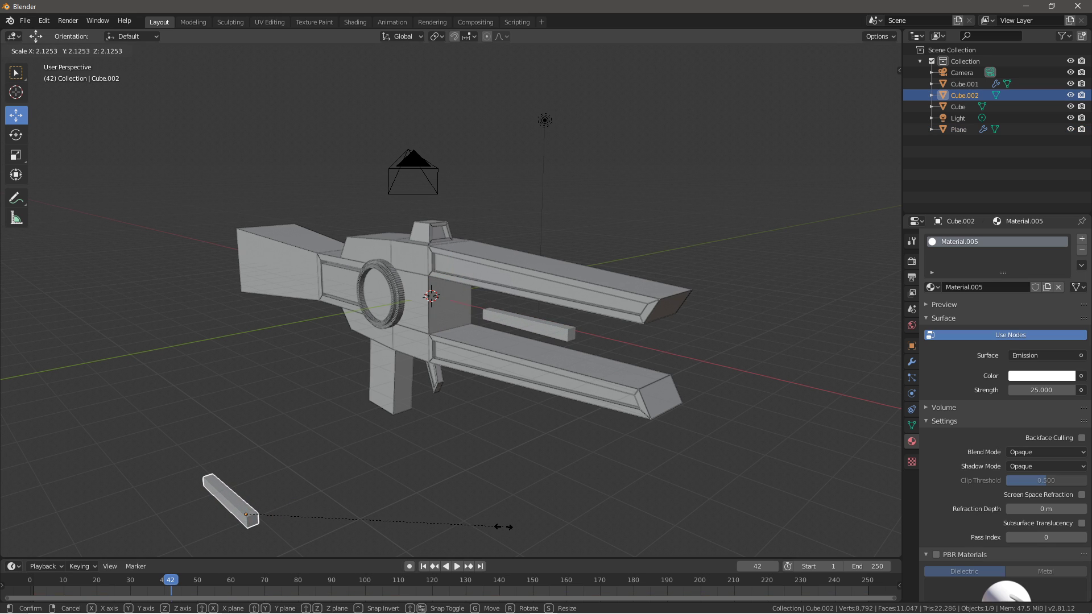
{"action": "left_click", "coordinate": [535, 531]}
{"action": "middle_click_drag", "start_coordinate": [521, 519], "coordinate": [505, 448]}
{"action": "scroll", "coordinate": [492, 462], "scroll_direction": "up", "scroll_amount": 3}
{"action": "scroll", "coordinate": [482, 445], "scroll_direction": "down", "scroll_amount": 2}
{"action": "scroll", "coordinate": [495, 450], "scroll_direction": "down", "scroll_amount": 3}
{"action": "scroll", "coordinate": [497, 448], "scroll_direction": "up", "scroll_amount": 1}
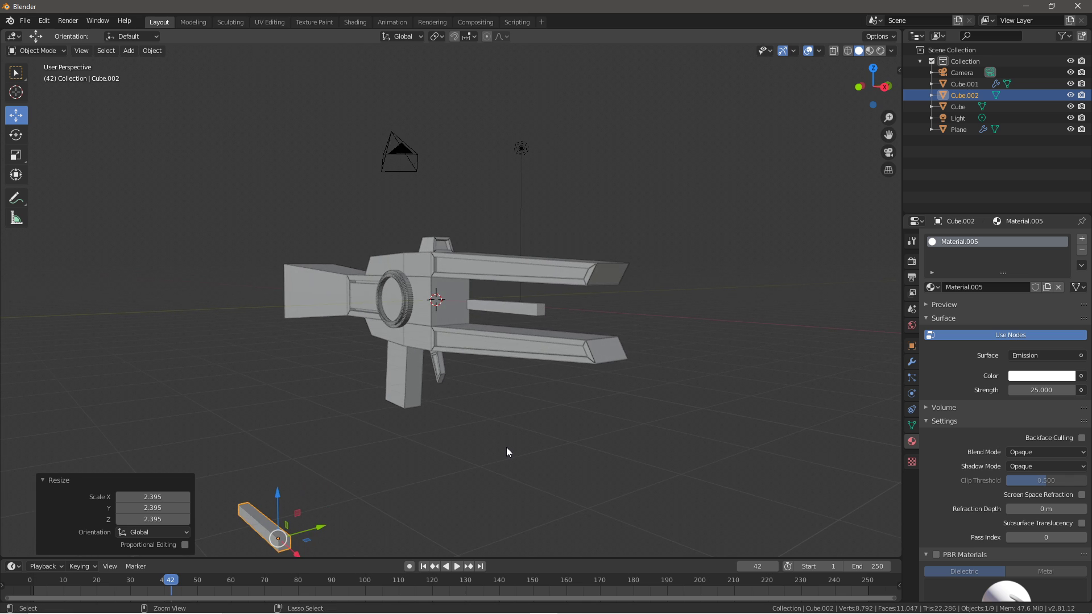
{"action": "key", "text": "ctrl+alt+KP_0"}
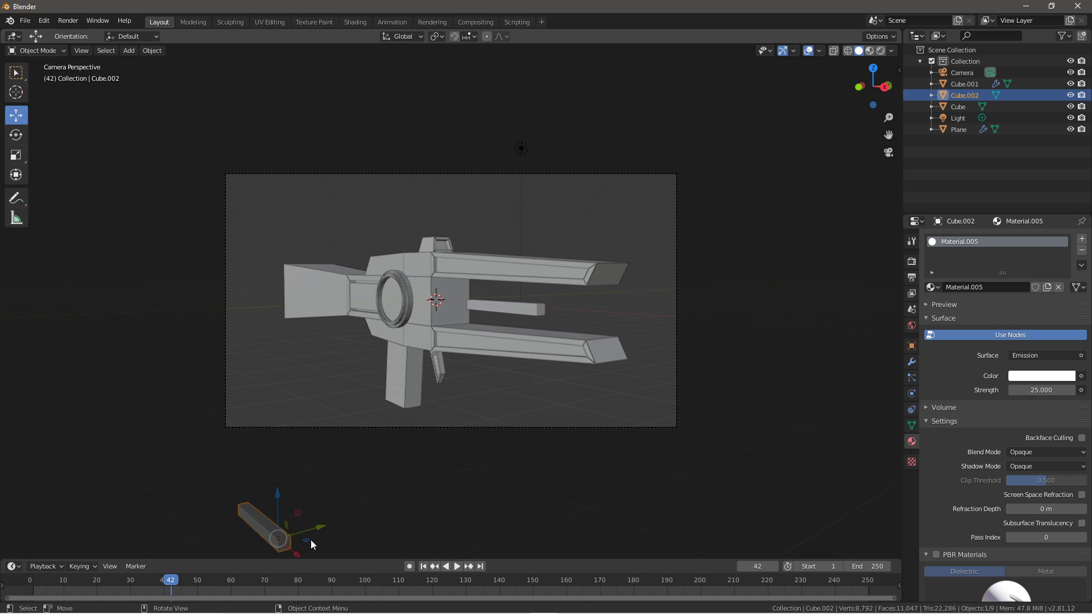
{"action": "key", "text": "space"}
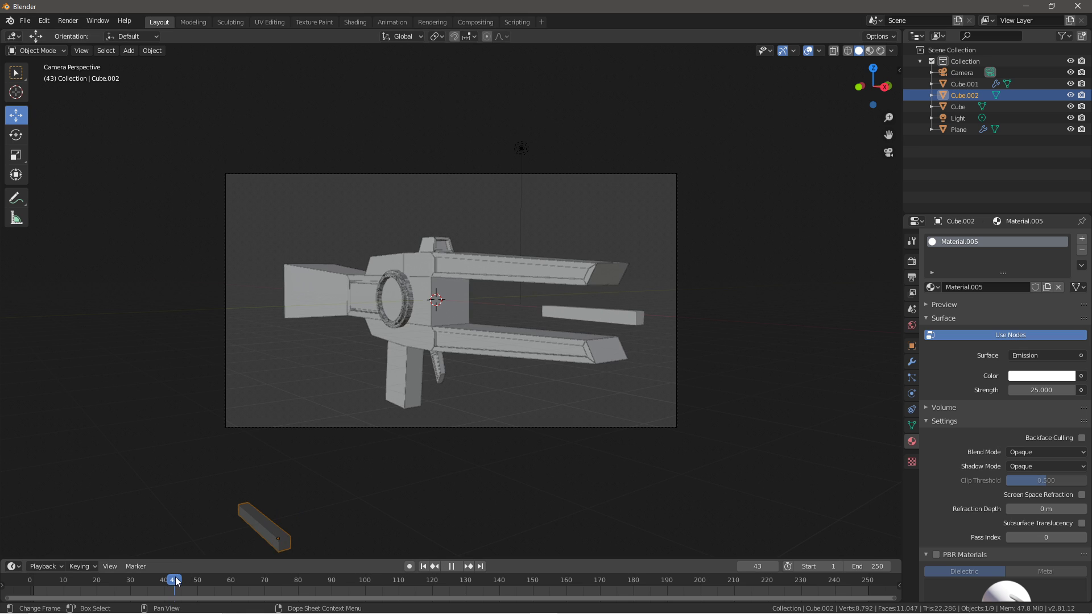
Set the scene camera's focal length to 30 mm
{"action": "key", "text": "space"}
{"action": "left_click", "coordinate": [572, 426]}
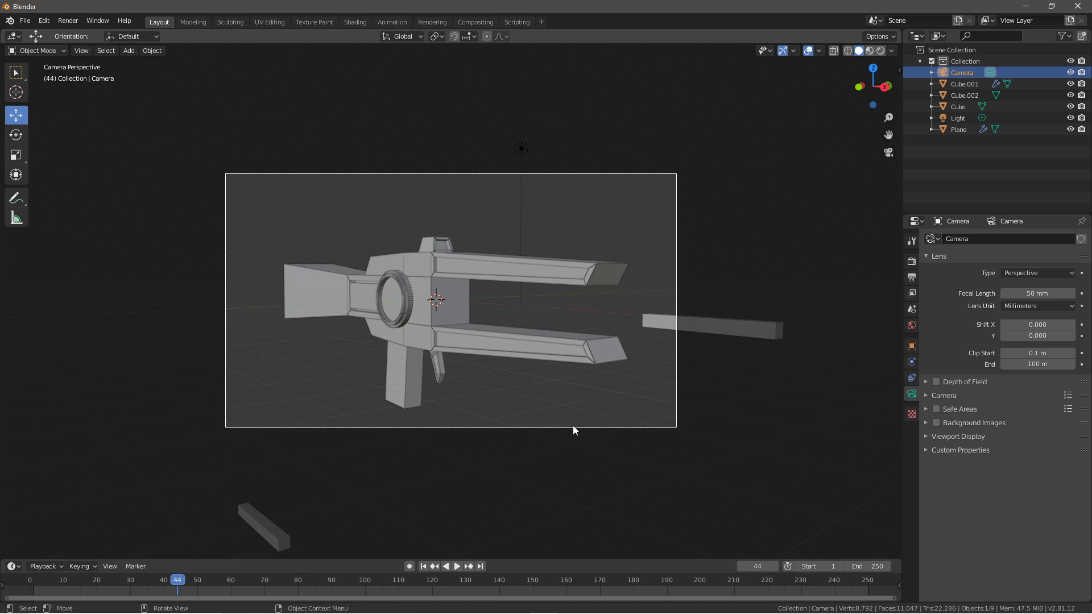
{"action": "left_click", "coordinate": [454, 424]}
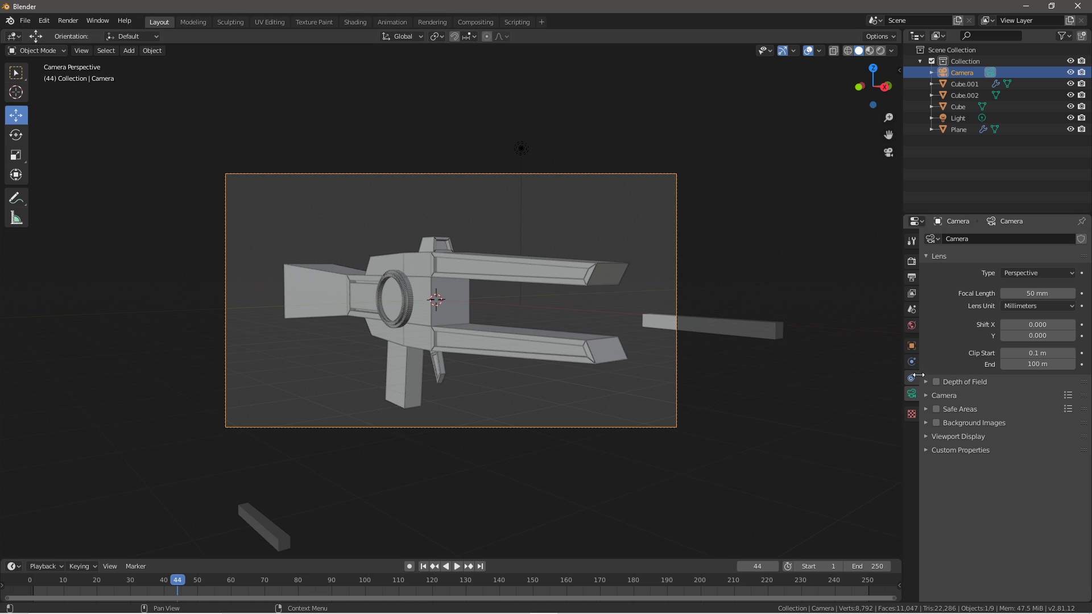
{"action": "left_click", "coordinate": [1027, 292]}
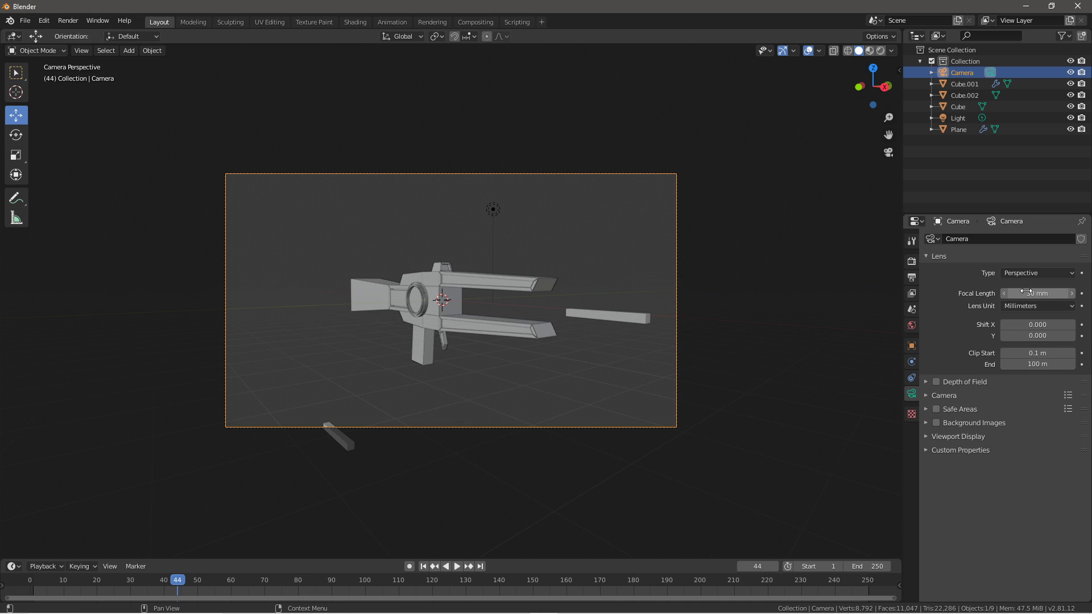
{"action": "key", "text": "Return"}
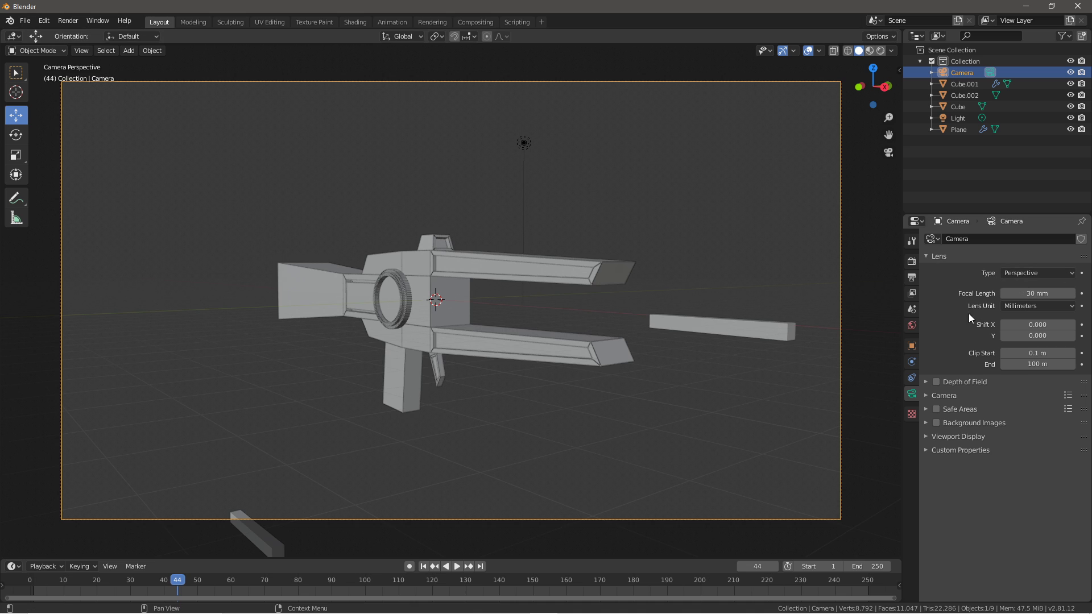
Raise Eevee render samples to 100, enable Motion Blur, and switch to Rendered shading
{"action": "left_click", "coordinate": [911, 326]}
{"action": "left_click", "coordinate": [1027, 315]}
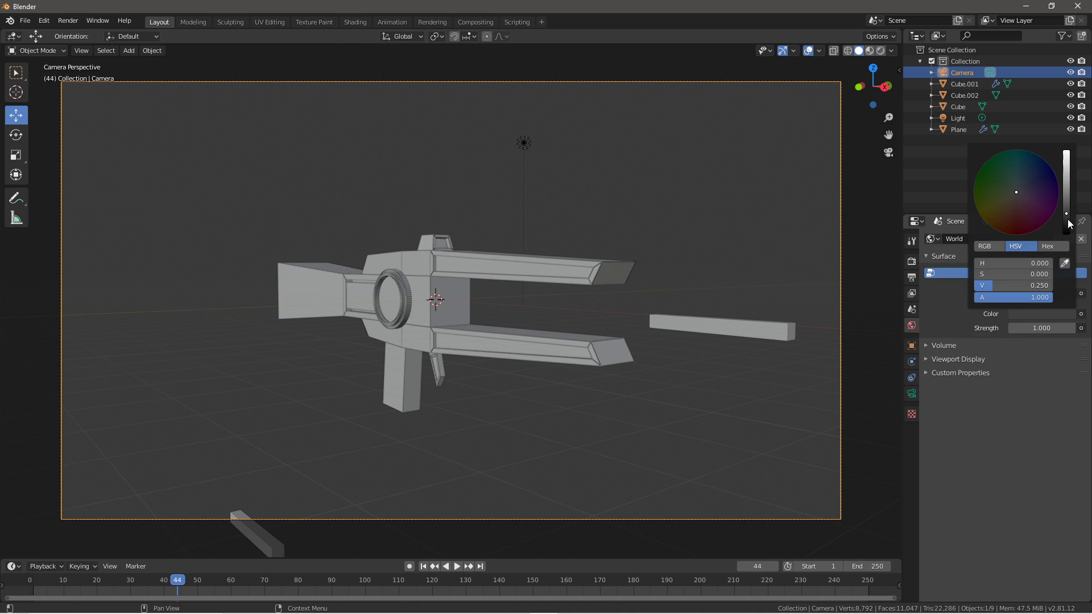
{"action": "left_click", "coordinate": [909, 263]}
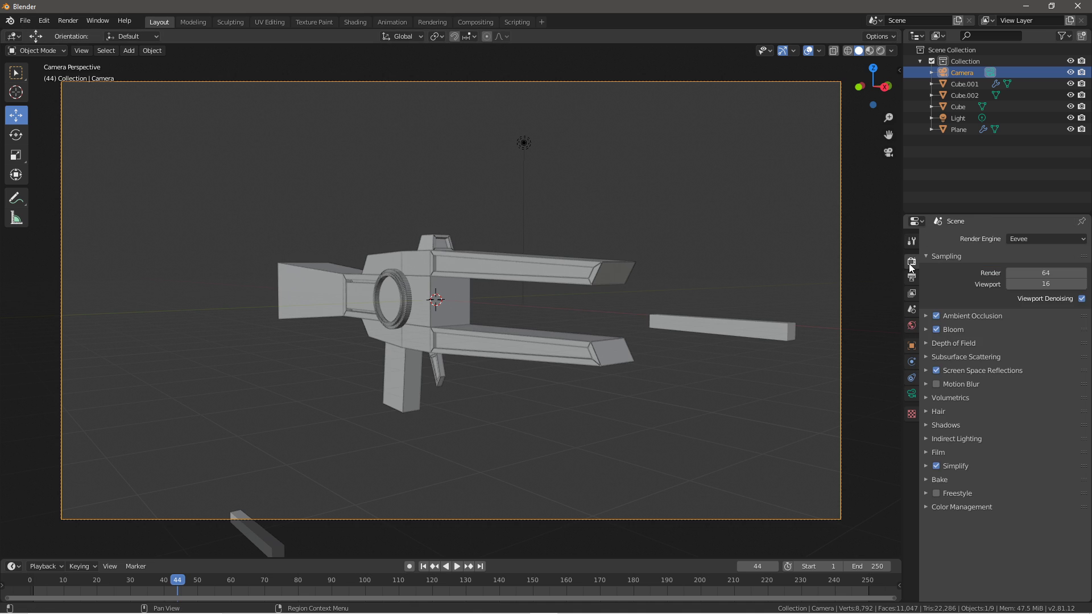
{"action": "left_click", "coordinate": [1049, 273]}
{"action": "key", "text": "Return"}
{"action": "left_click", "coordinate": [936, 384]}
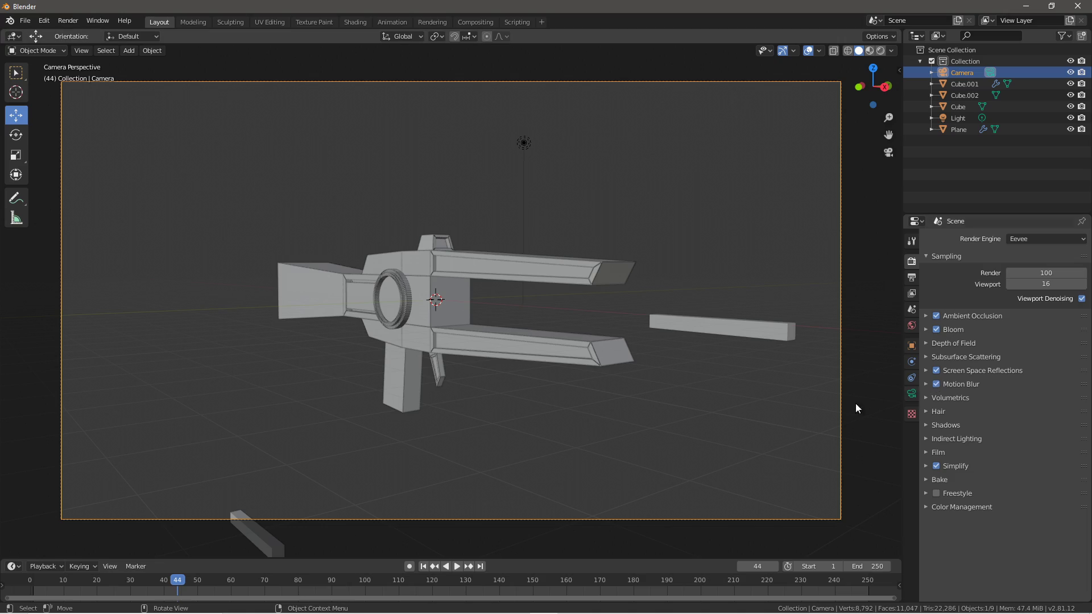
{"action": "key", "text": "z"}
{"action": "left_click", "coordinate": [288, 328]}
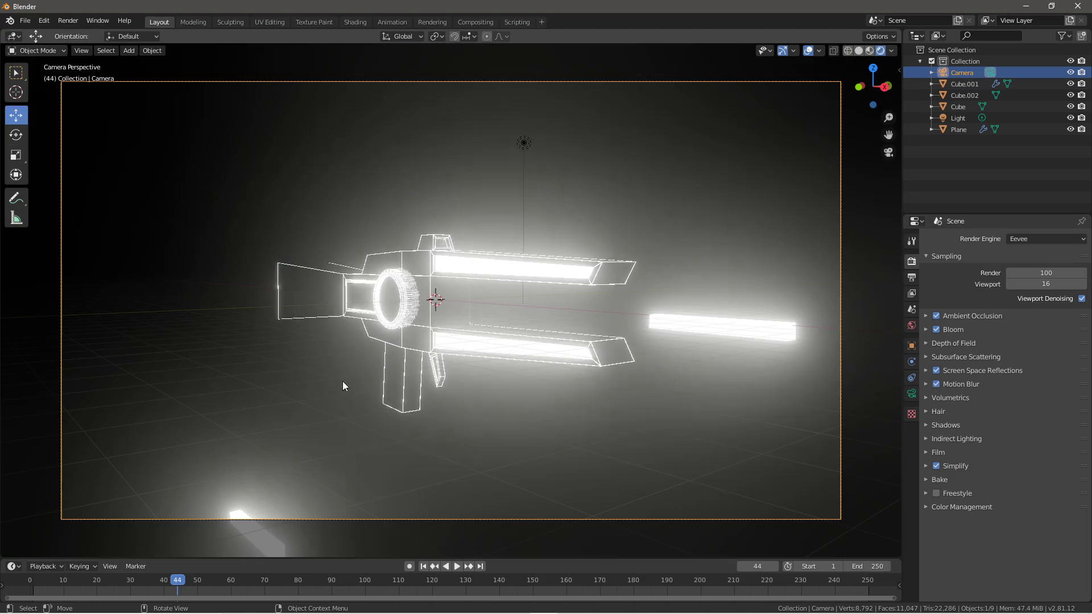
Make the projectile bar's emission colour pure red with strength 100
{"action": "mouse_move", "coordinate": [422, 411]}
{"action": "middle_mouse_down"}
{"action": "mouse_move", "coordinate": [461, 411]}
{"action": "mouse_move", "coordinate": [564, 456]}
{"action": "mouse_move", "coordinate": [526, 497]}
{"action": "mouse_move", "coordinate": [370, 412]}
{"action": "mouse_move", "coordinate": [396, 403]}
{"action": "mouse_move", "coordinate": [548, 446]}
{"action": "mouse_move", "coordinate": [384, 316]}
{"action": "middle_mouse_up"}
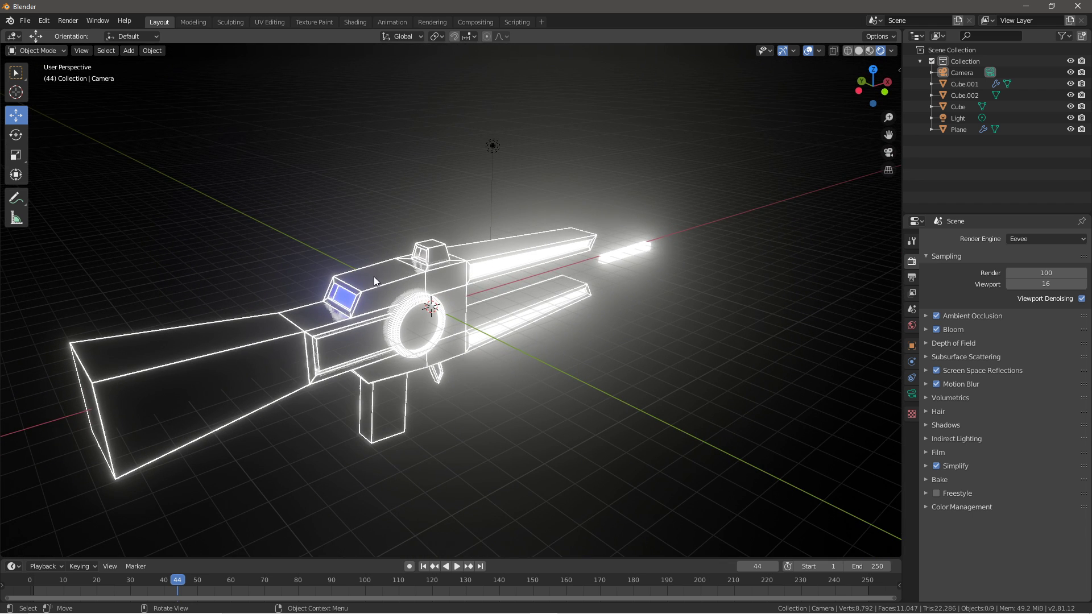
{"action": "scroll", "coordinate": [600, 335], "scroll_direction": "down", "scroll_amount": 5}
{"action": "middle_click_drag", "start_coordinate": [599, 336], "coordinate": [564, 300]}
{"action": "left_click", "coordinate": [550, 330]}
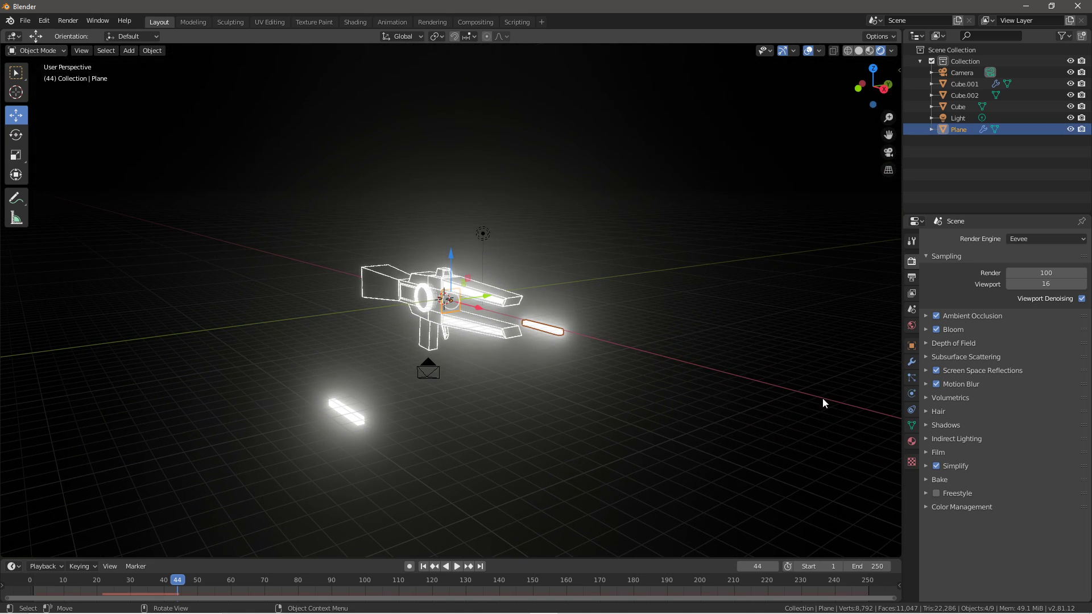
{"action": "left_click", "coordinate": [355, 419]}
{"action": "left_click", "coordinate": [911, 442]}
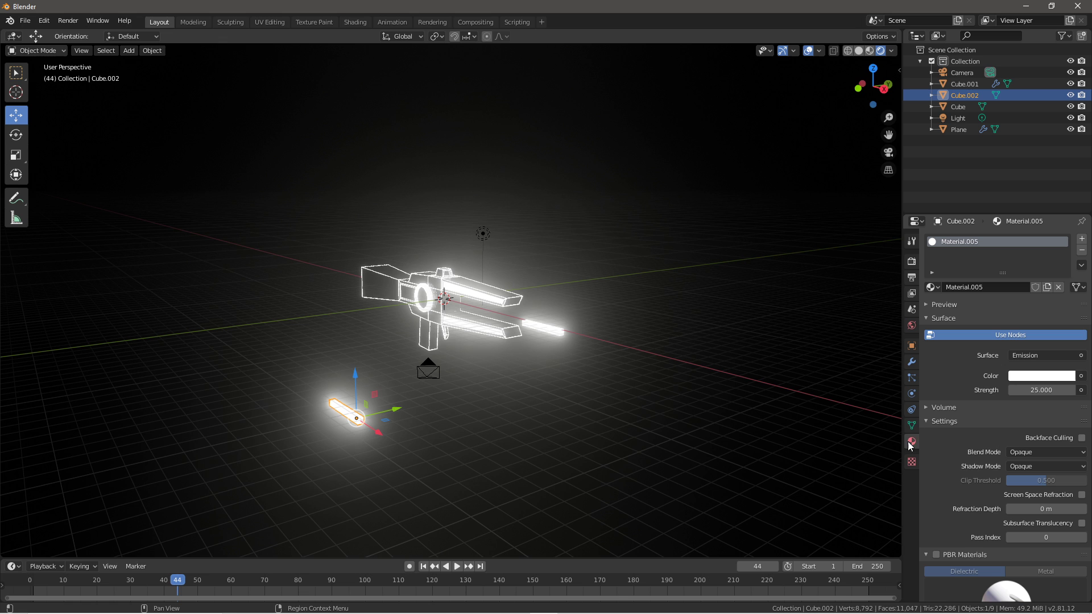
{"action": "left_click", "coordinate": [1015, 378]}
{"action": "left_click_drag", "start_coordinate": [1019, 261], "coordinate": [1022, 297]}
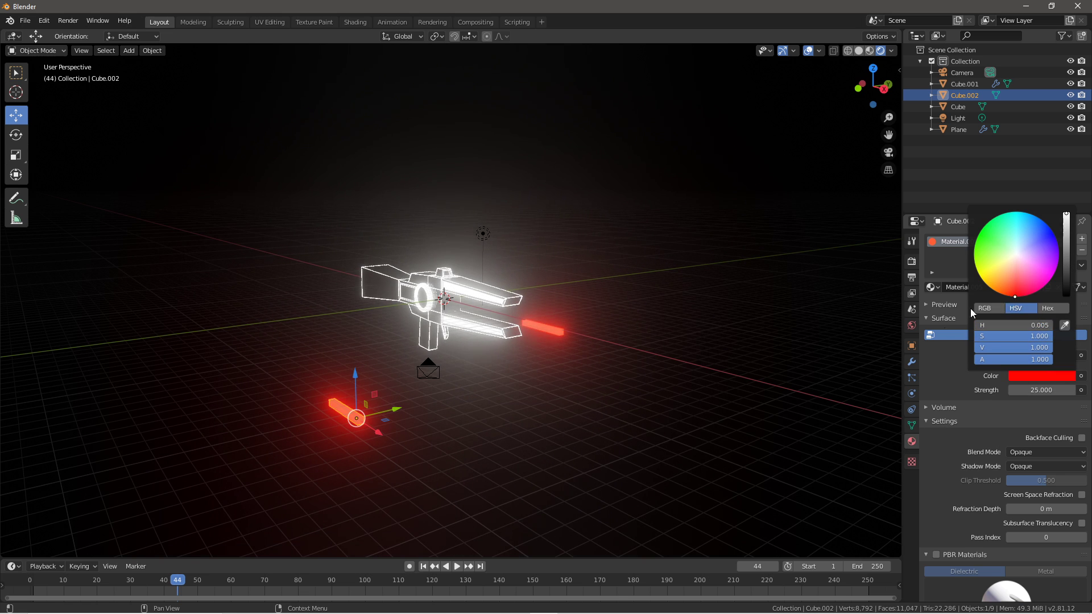
{"action": "left_click", "coordinate": [654, 432]}
{"action": "left_click", "coordinate": [1026, 389]}
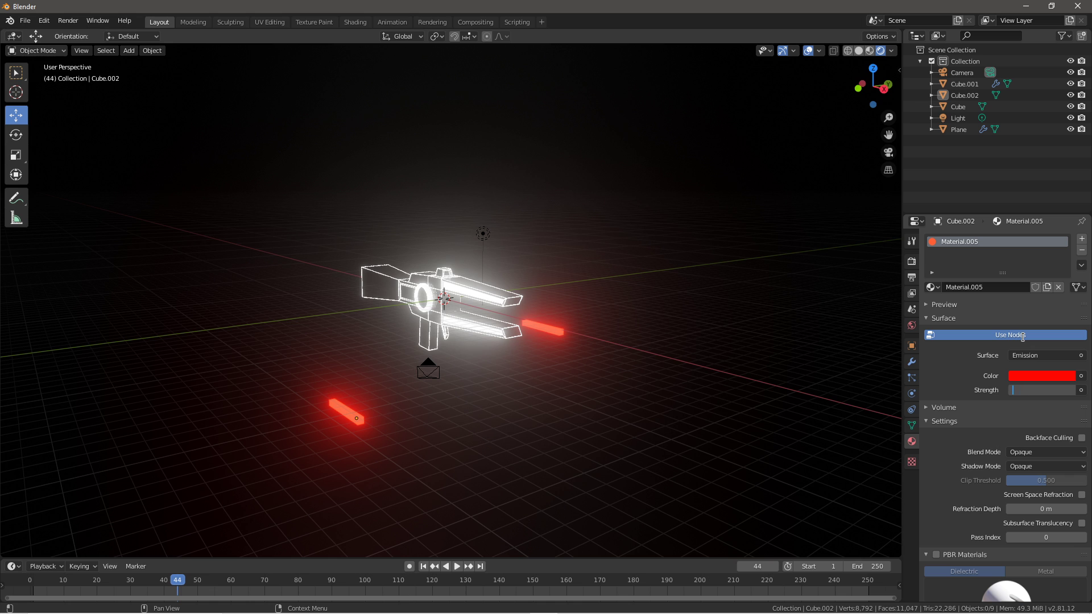
{"action": "key", "text": "Return"}
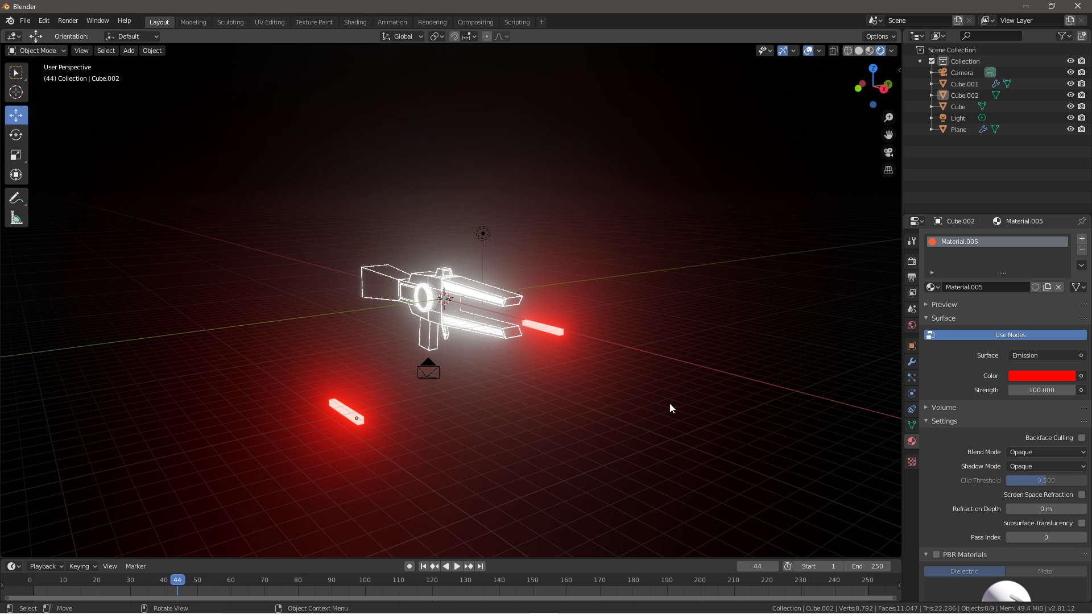
In camera view, move the red projectile bar slightly lower
{"action": "key", "text": "KP_0"}
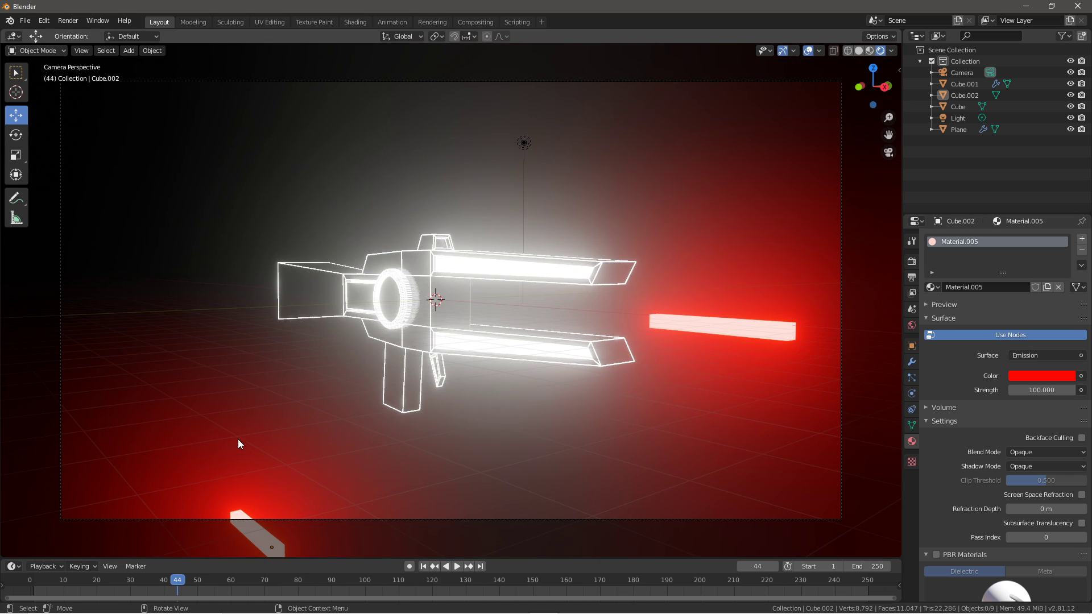
{"action": "left_click", "coordinate": [250, 537]}
{"action": "left_click_drag", "start_coordinate": [272, 499], "coordinate": [293, 545]}
{"action": "left_click_drag", "start_coordinate": [252, 348], "coordinate": [251, 357]}
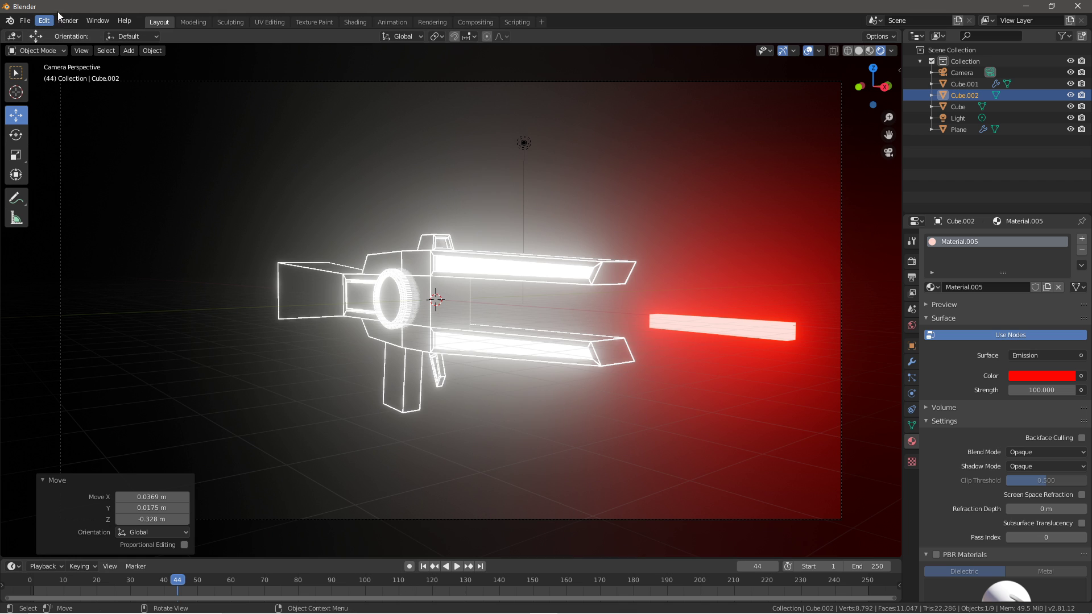
Bake the Plane emitter's particle cache for all 250 frames
{"action": "left_click", "coordinate": [452, 294]}
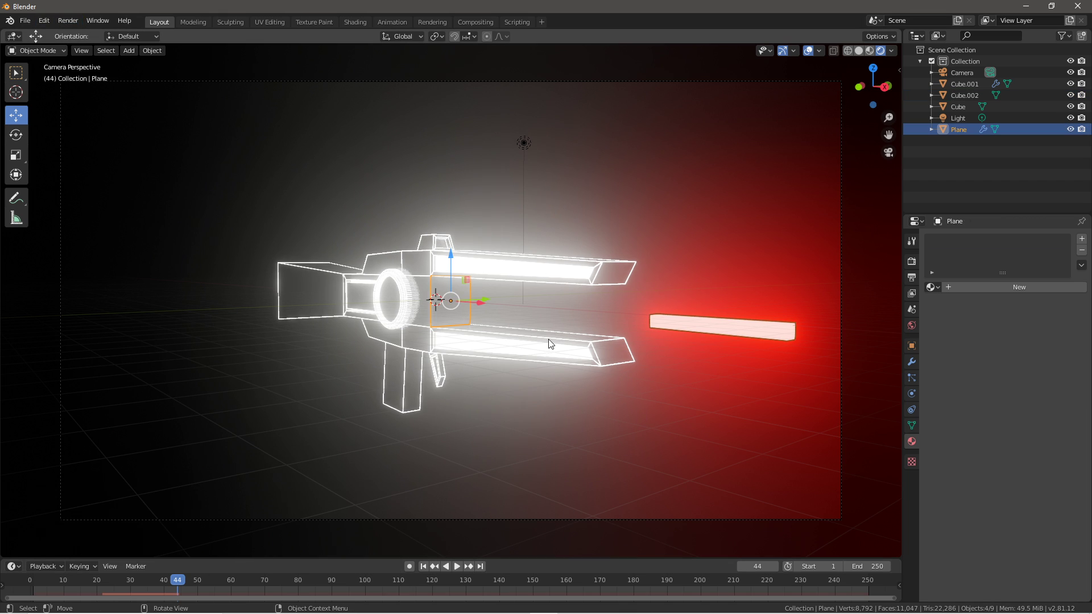
{"action": "left_click", "coordinate": [911, 393]}
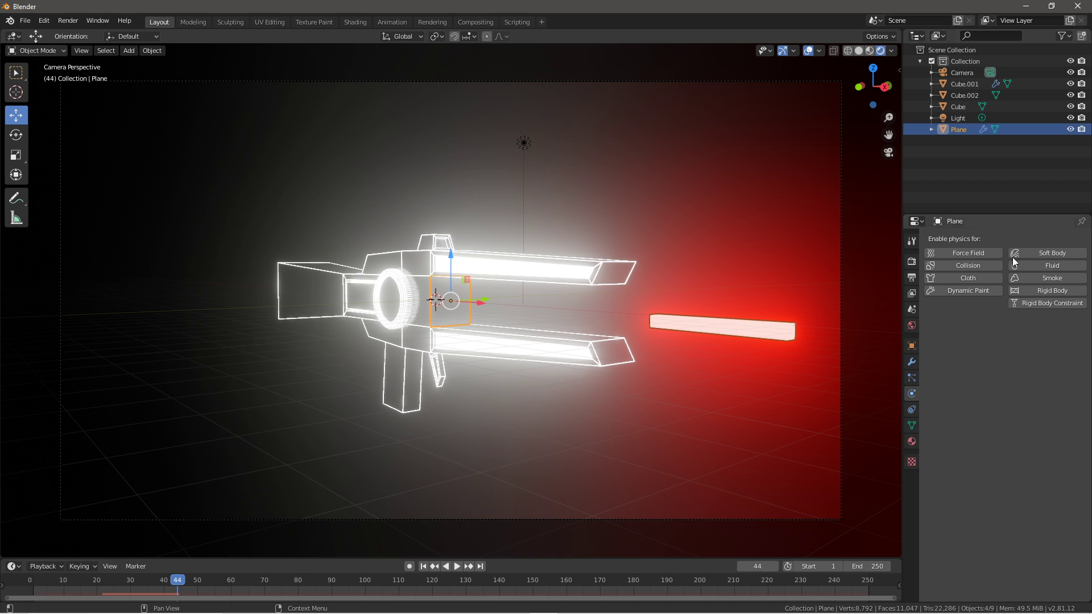
{"action": "left_click", "coordinate": [912, 378]}
{"action": "scroll", "coordinate": [1035, 469], "scroll_direction": "down", "scroll_amount": 5}
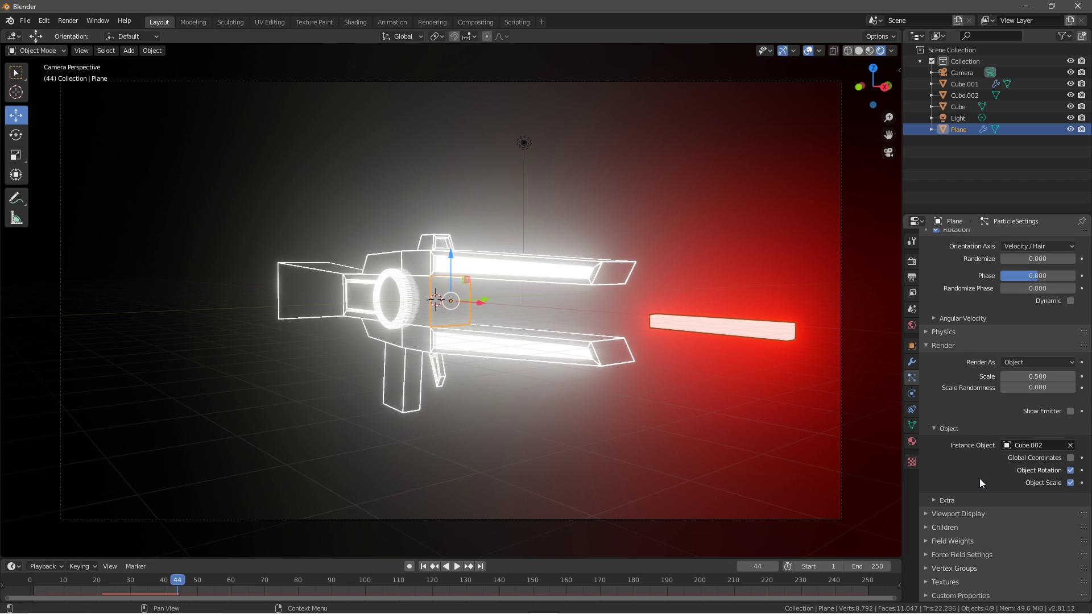
{"action": "scroll", "coordinate": [979, 479], "scroll_direction": "up", "scroll_amount": 5}
{"action": "left_click", "coordinate": [943, 315]}
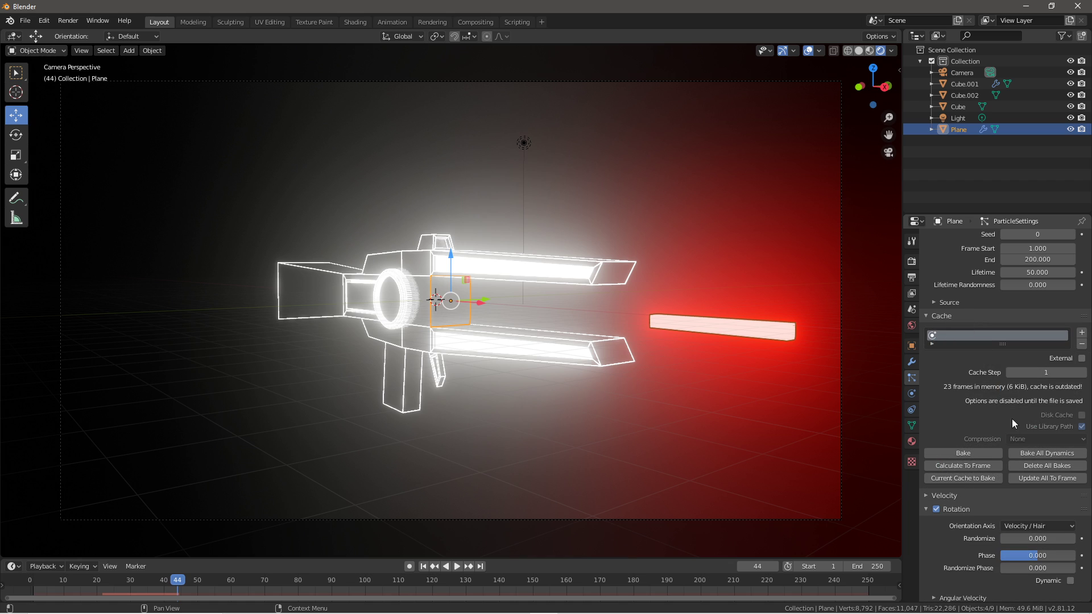
{"action": "left_click", "coordinate": [973, 452]}
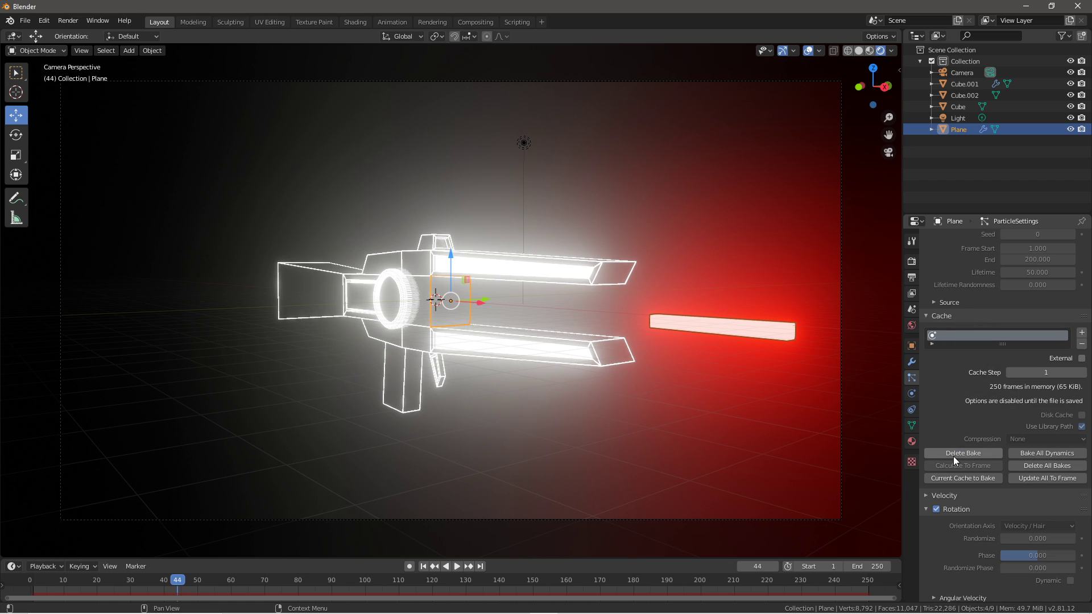
Play back the firing projectiles from frame 1, then return to the start
{"action": "left_click", "coordinate": [434, 566]}
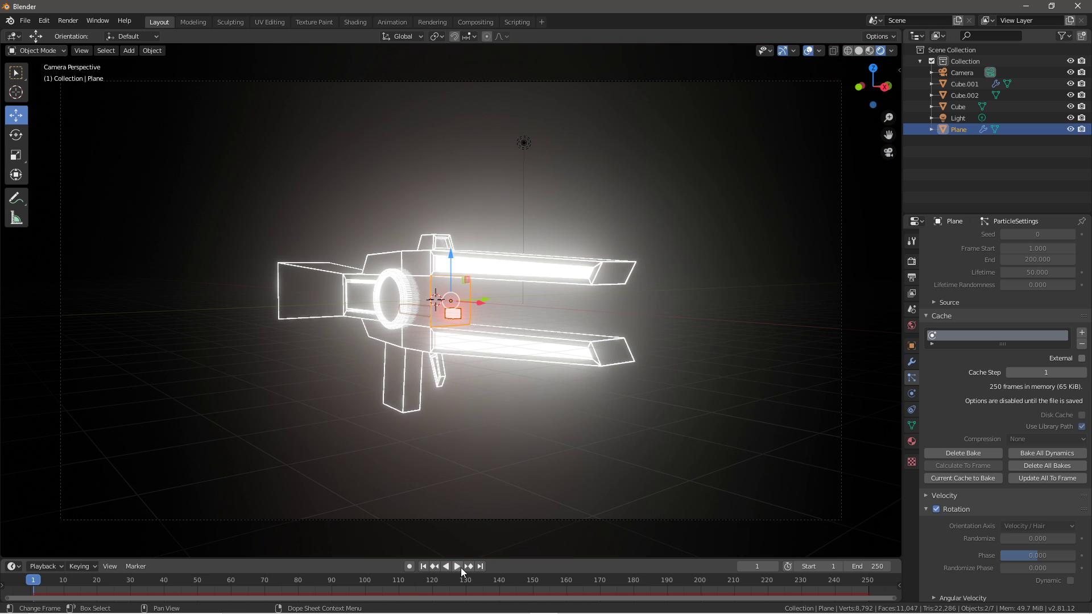
{"action": "left_click", "coordinate": [459, 568]}
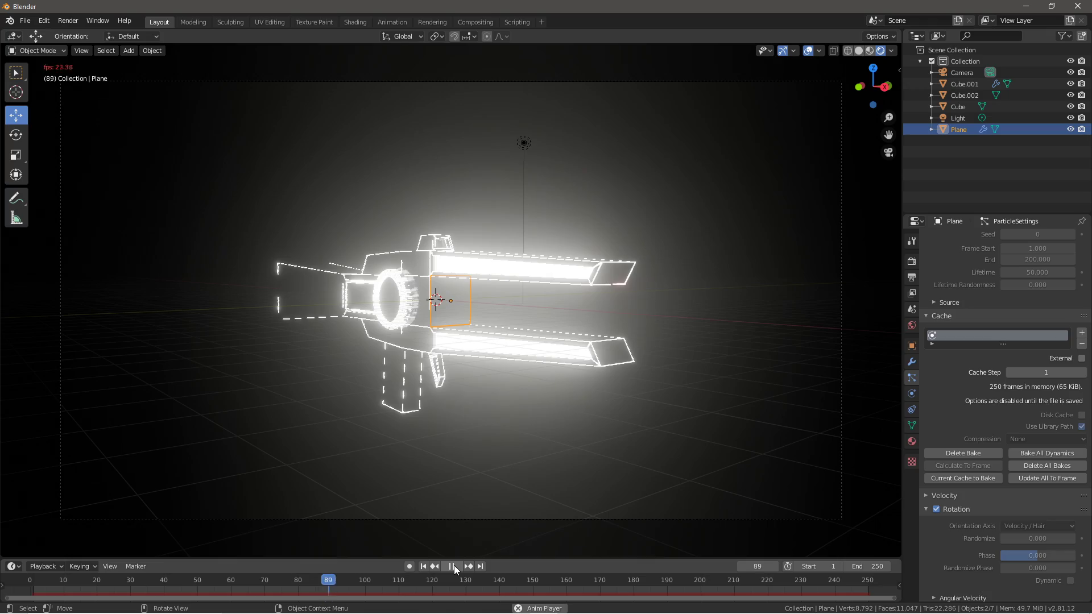
{"action": "left_click", "coordinate": [454, 565]}
{"action": "left_click", "coordinate": [423, 567]}
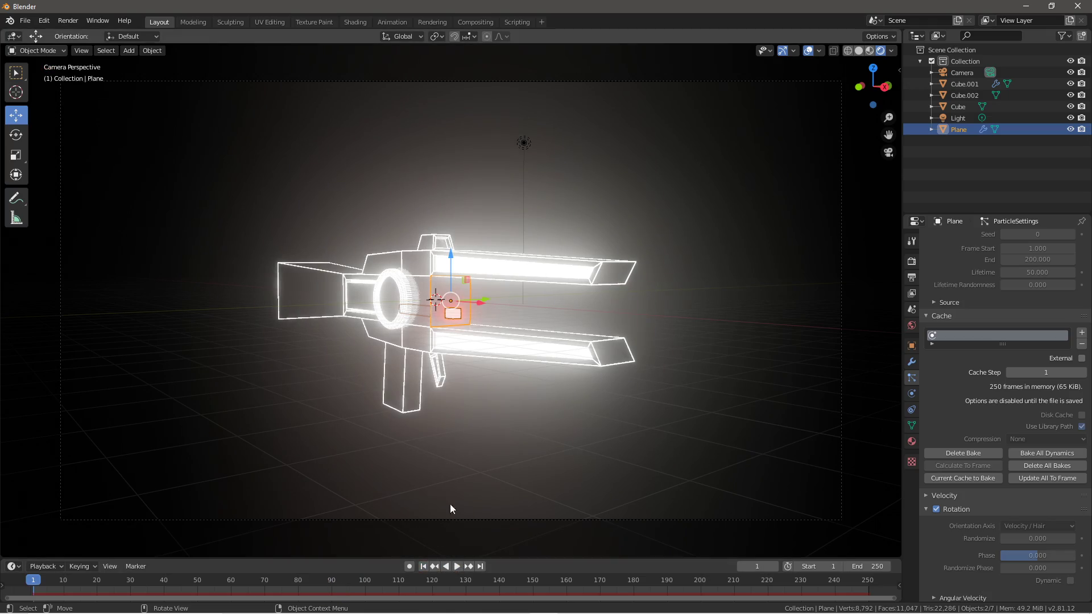
{"action": "middle_click_drag", "start_coordinate": [353, 405], "coordinate": [429, 421]}
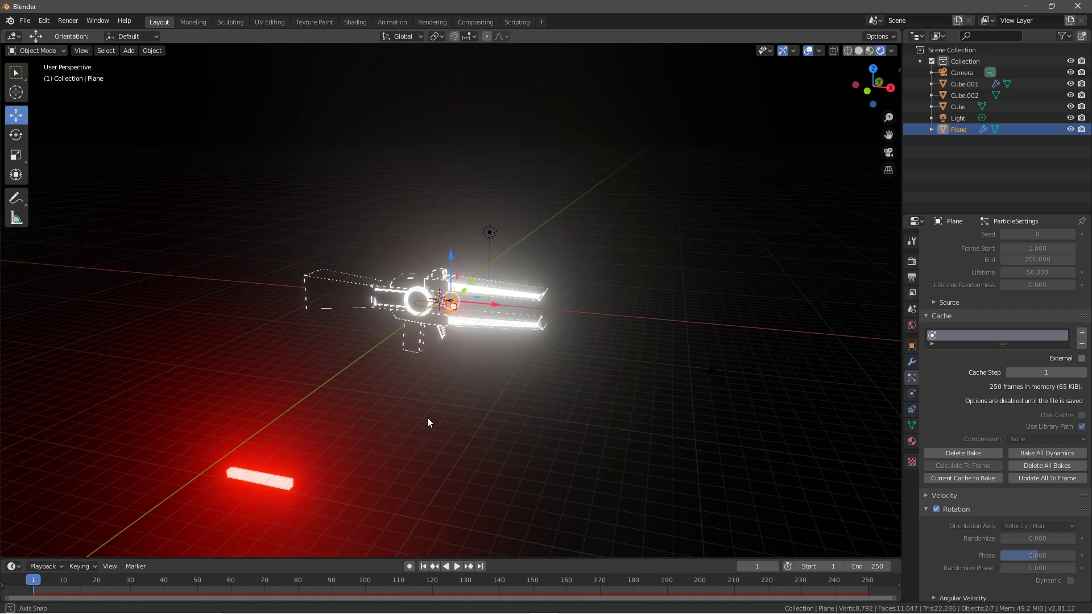
Open the File menu, then show Render Properties with Bloom, Motion Blur and Simplify enabled
{"action": "left_click", "coordinate": [25, 21]}
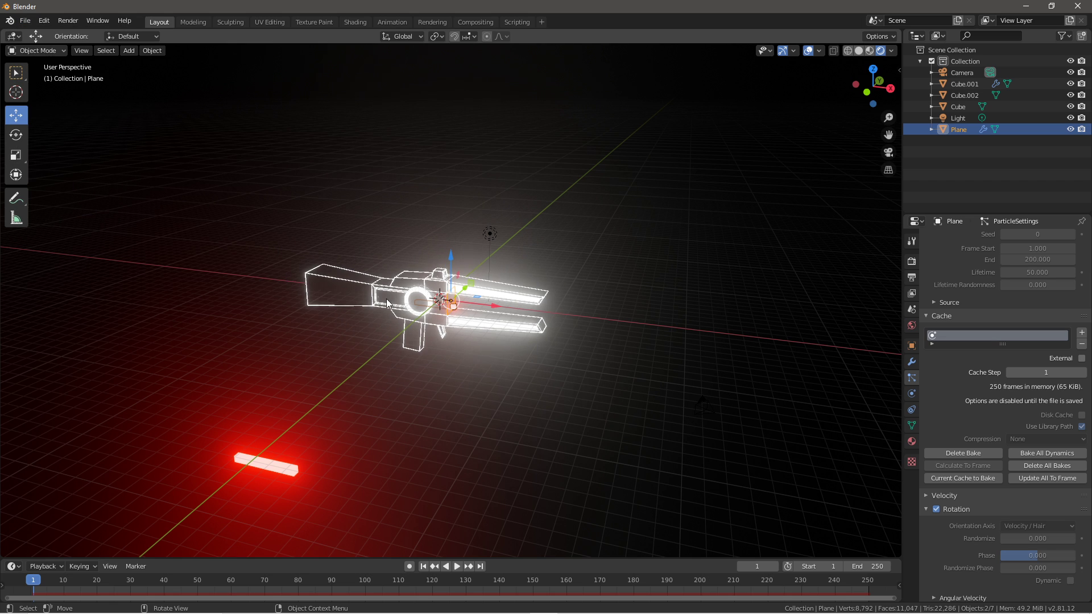
{"action": "left_click", "coordinate": [911, 261]}
{"action": "scroll", "coordinate": [534, 369], "scroll_direction": "up", "scroll_amount": 2}
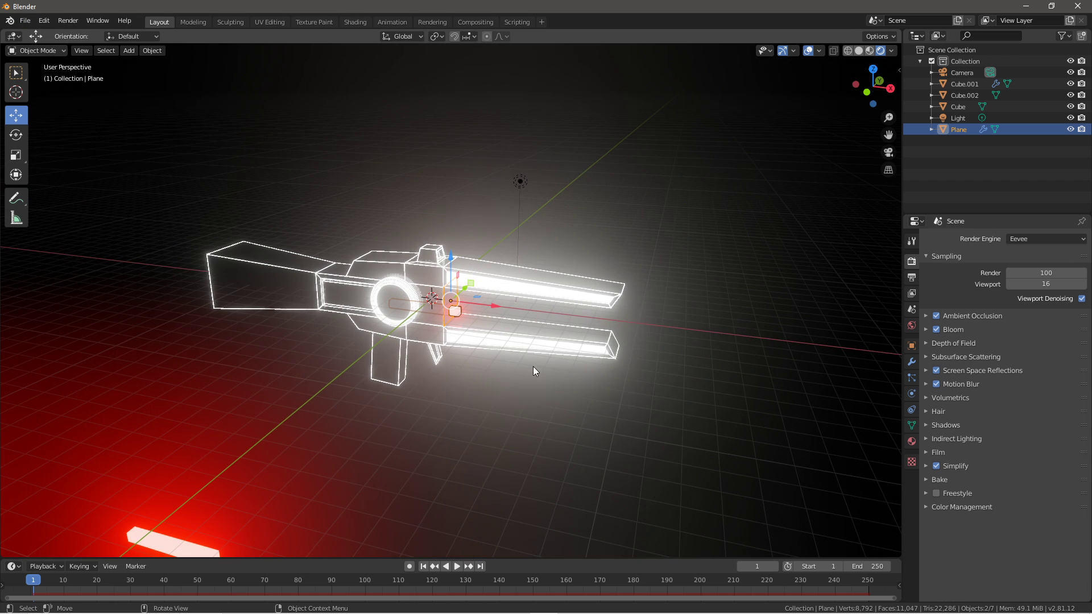
{"action": "scroll", "coordinate": [422, 190], "scroll_direction": "down", "scroll_amount": 1}
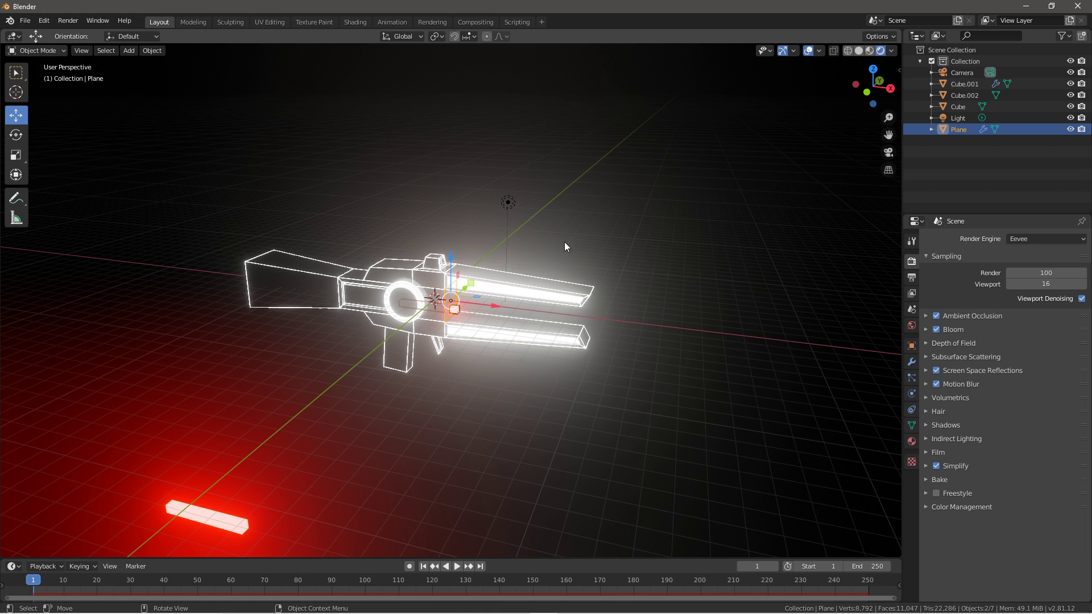
Set the output file format to FFmpeg video with an MPEG-4 container
{"action": "middle_click_drag", "start_coordinate": [701, 339], "coordinate": [750, 324]}
{"action": "left_click", "coordinate": [911, 279]}
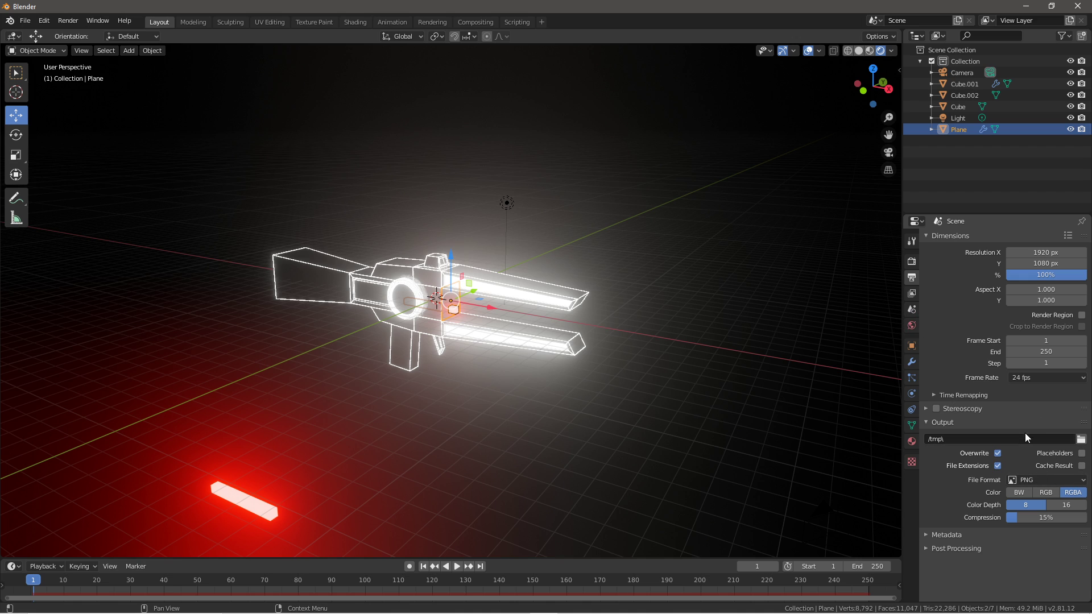
{"action": "left_click", "coordinate": [1047, 479]}
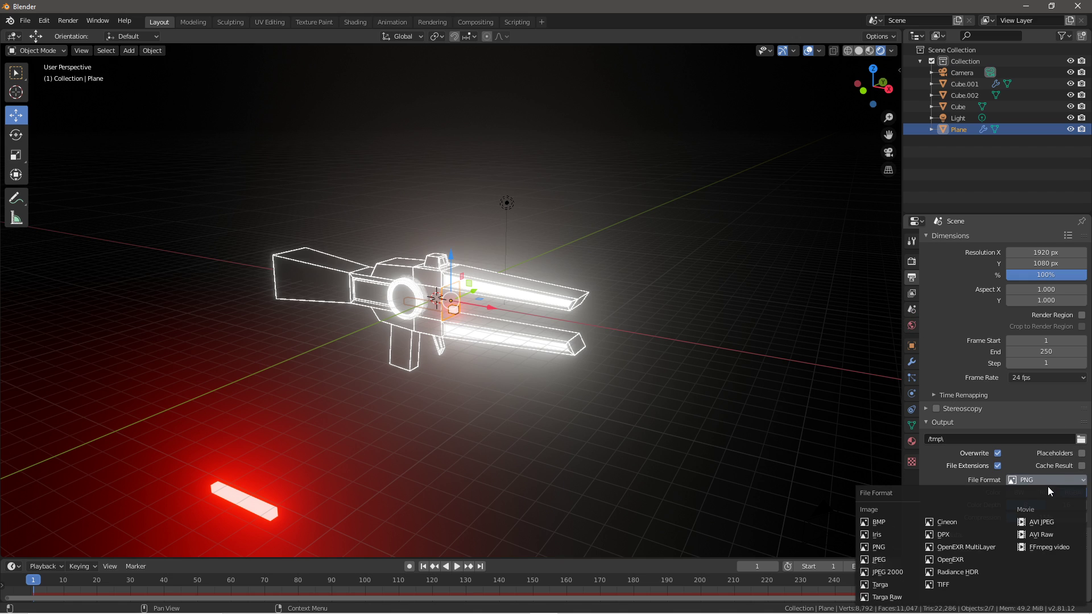
{"action": "left_click", "coordinate": [1049, 545]}
{"action": "left_click", "coordinate": [944, 512]}
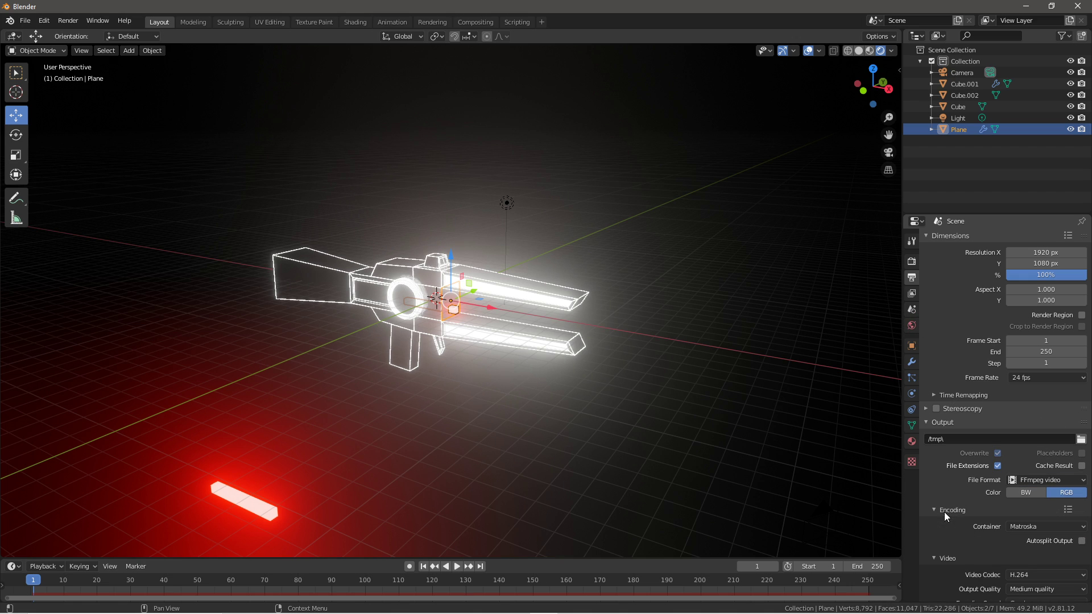
{"action": "left_click", "coordinate": [1035, 528]}
{"action": "left_click", "coordinate": [1030, 491]}
Set the video output quality to High and the encoding speed to Realtime
{"action": "scroll", "coordinate": [1025, 502], "scroll_direction": "down", "scroll_amount": 4}
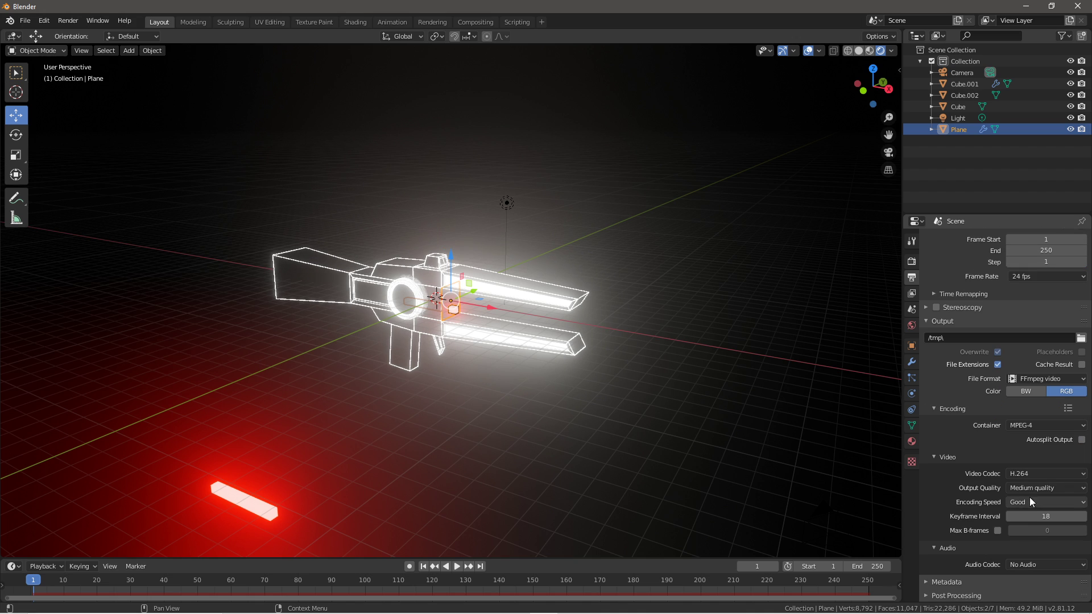
{"action": "left_click", "coordinate": [1035, 487]}
{"action": "left_click", "coordinate": [1021, 436]}
{"action": "left_click", "coordinate": [1052, 502]}
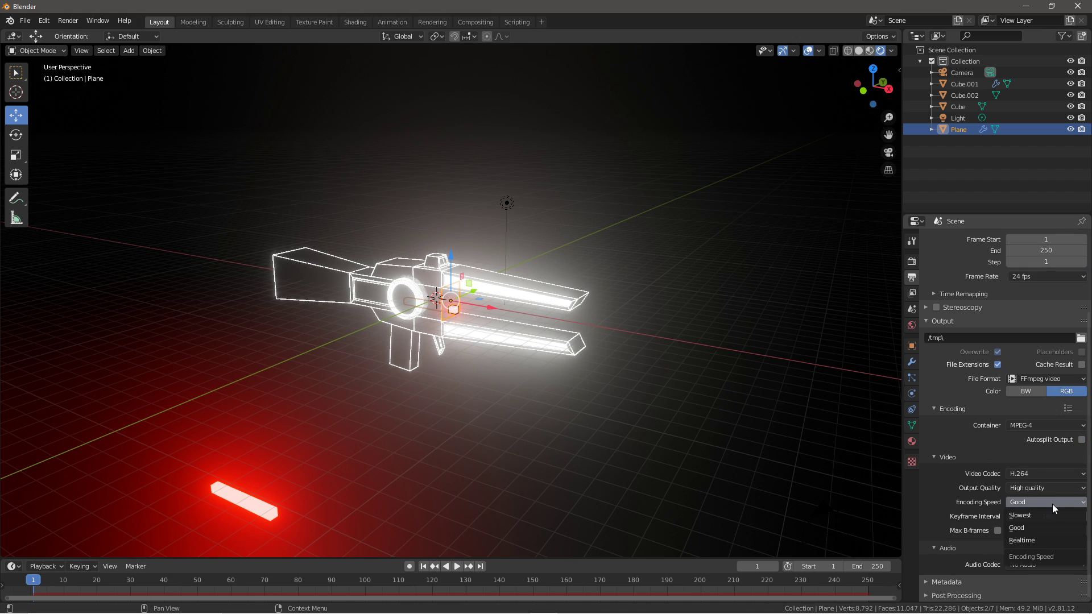
{"action": "left_click", "coordinate": [1042, 536]}
{"action": "scroll", "coordinate": [1006, 463], "scroll_direction": "up", "scroll_amount": 5}
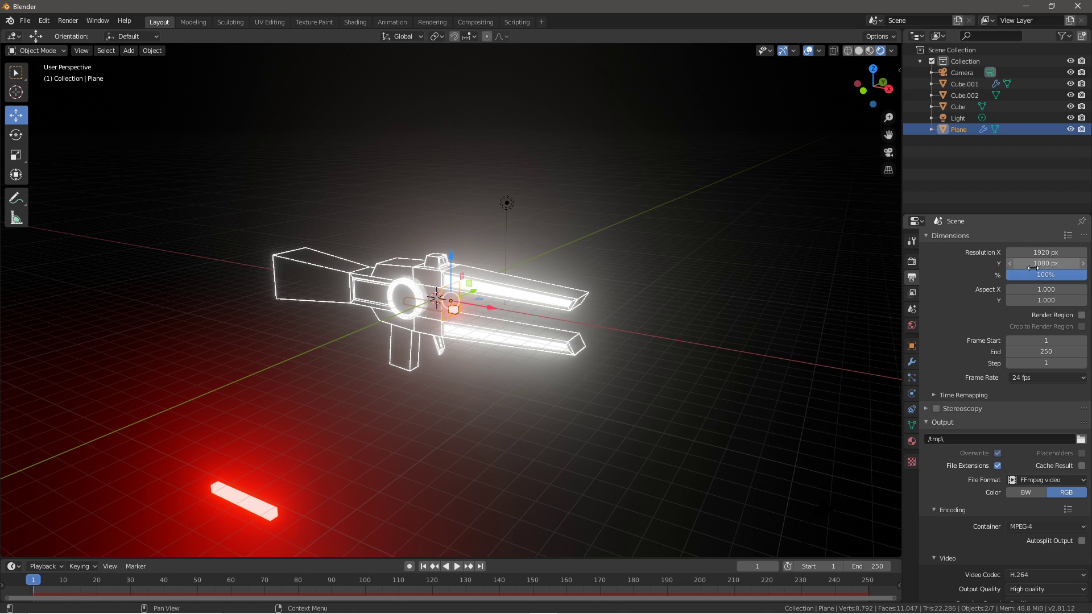
{"action": "left_click", "coordinate": [911, 263]}
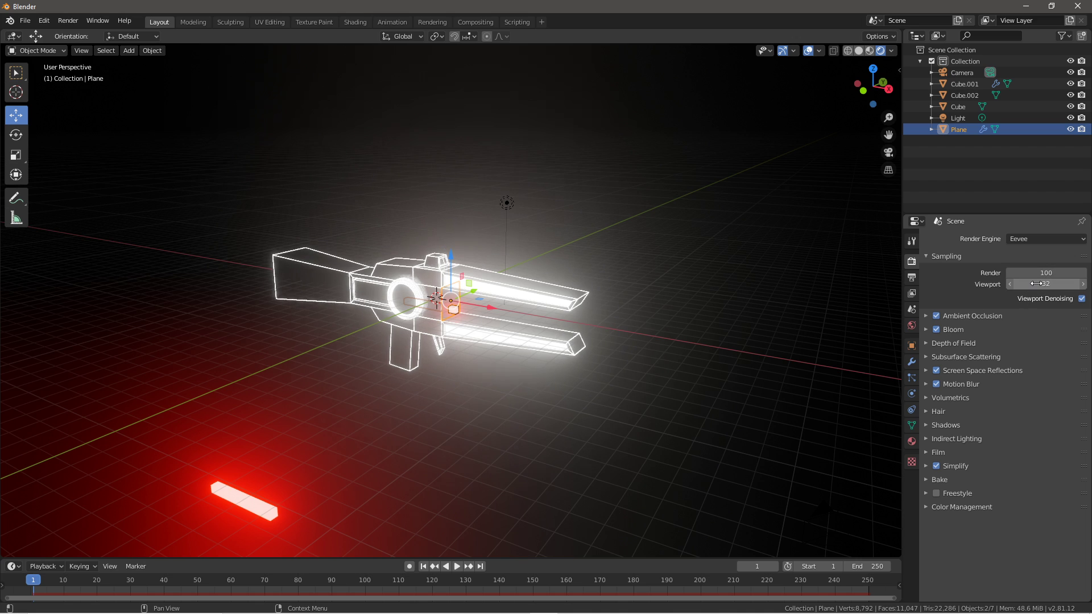
Orbit around the rifle, check the Render menu, and deselect all objects in the scene
{"action": "scroll", "coordinate": [566, 323], "scroll_direction": "up", "scroll_amount": 3}
{"action": "middle_click_drag", "start_coordinate": [557, 324], "coordinate": [496, 332]}
{"action": "left_click", "coordinate": [69, 23]}
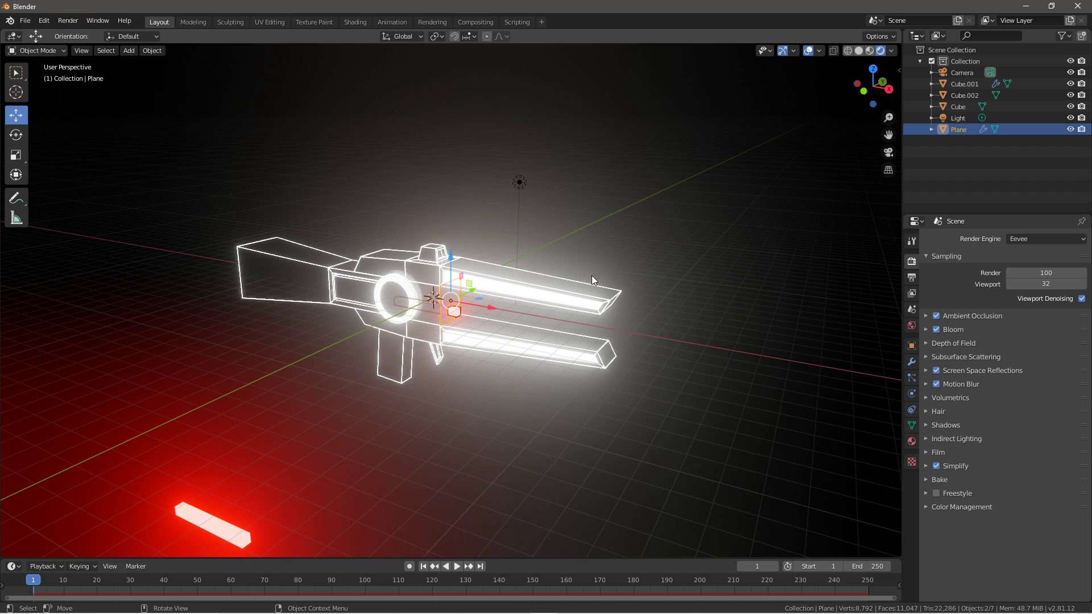
{"action": "left_click", "coordinate": [422, 402]}
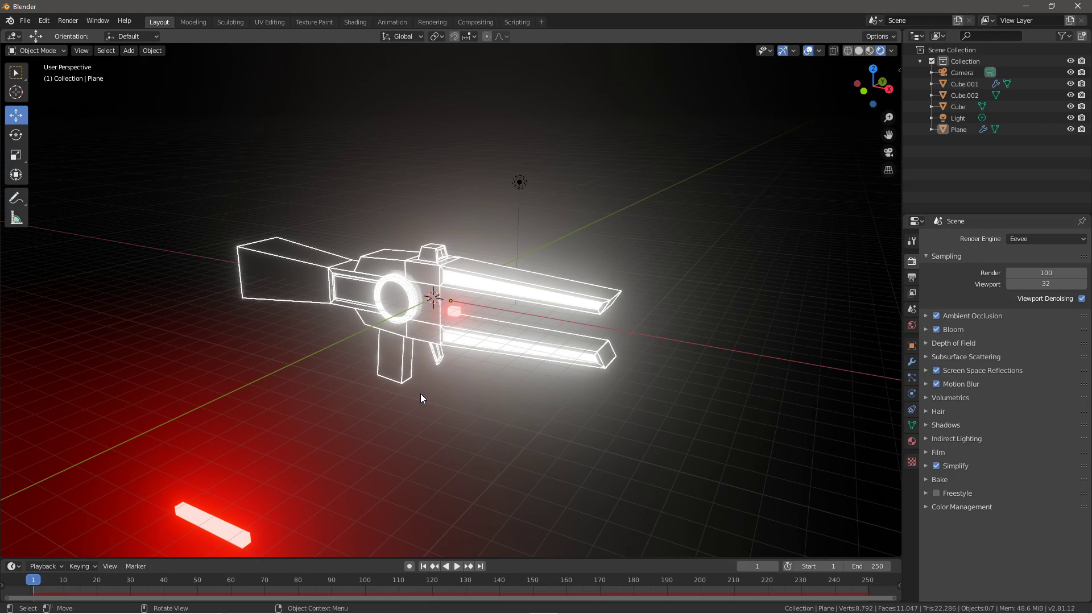
{"action": "middle_click_drag", "start_coordinate": [492, 401], "coordinate": [452, 407]}
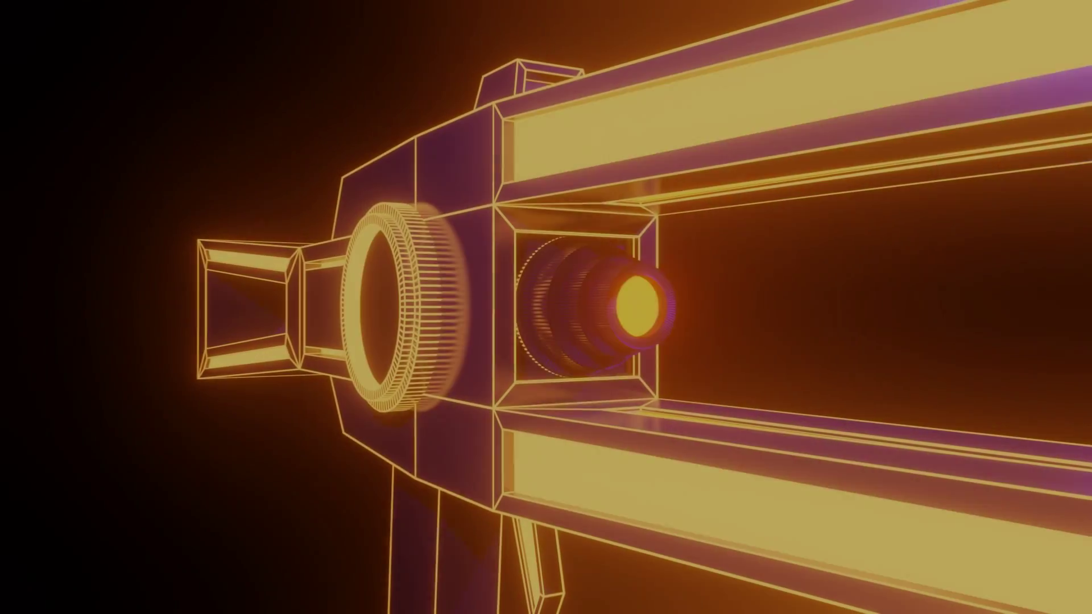